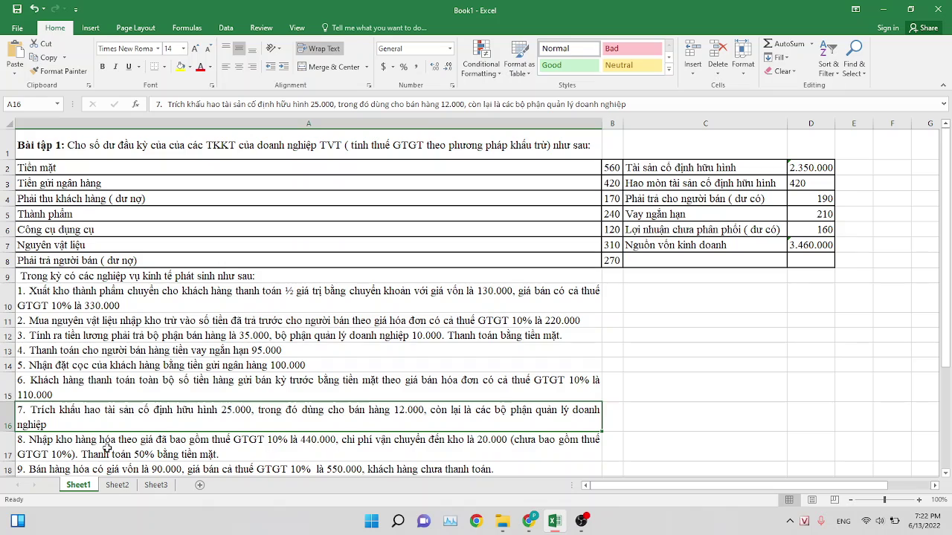
Review the exercise's transactions and its requirements list on Sheet1.
{"action": "scroll", "coordinate": [106, 448], "scroll_direction": "down", "scroll_amount": 3}
{"action": "scroll", "coordinate": [106, 448], "scroll_direction": "up", "scroll_amount": 3}
{"action": "left_click", "coordinate": [850, 500]}
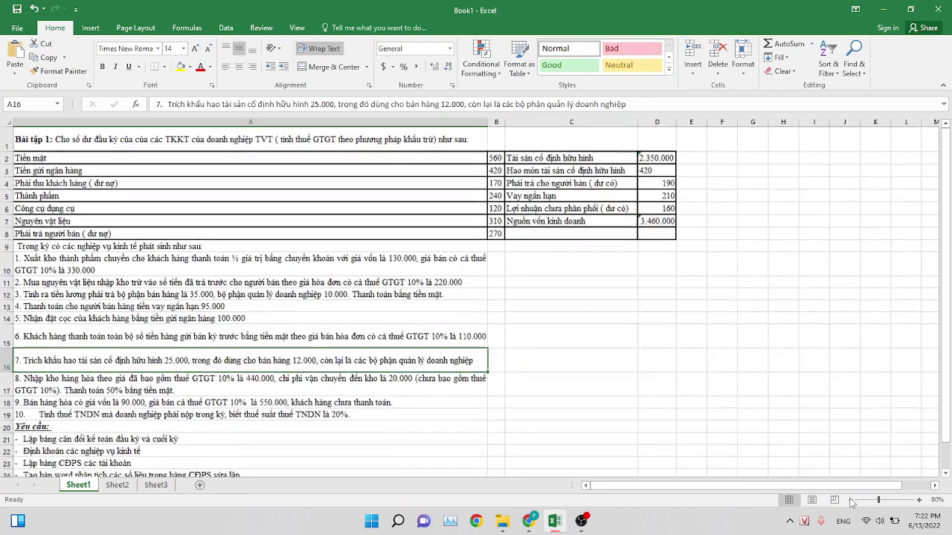
{"action": "left_click", "coordinate": [850, 499]}
{"action": "scroll", "coordinate": [119, 372], "scroll_direction": "down", "scroll_amount": 1}
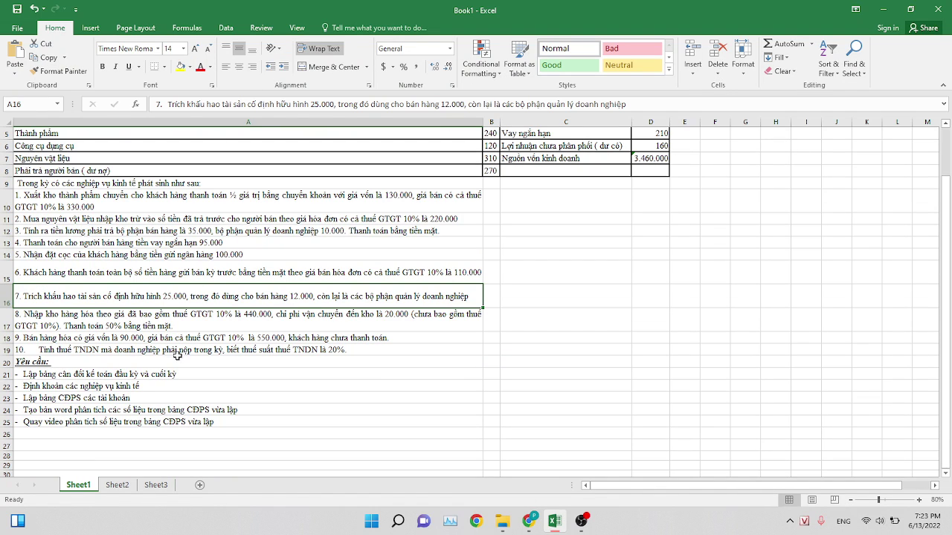
{"action": "left_click", "coordinate": [54, 375]}
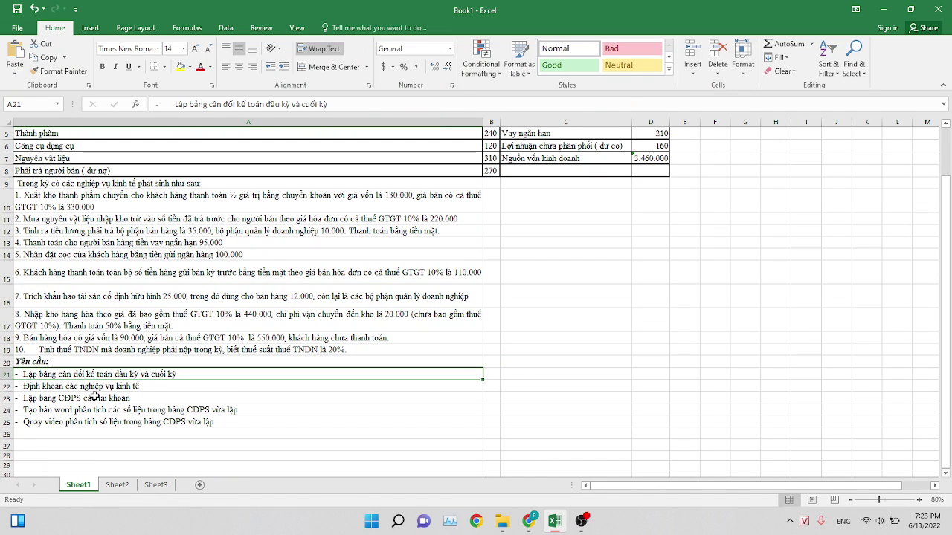
Compare the opening account balances on Sheet1 with the opening balance sheet on Sheet2.
{"action": "left_click", "coordinate": [127, 487]}
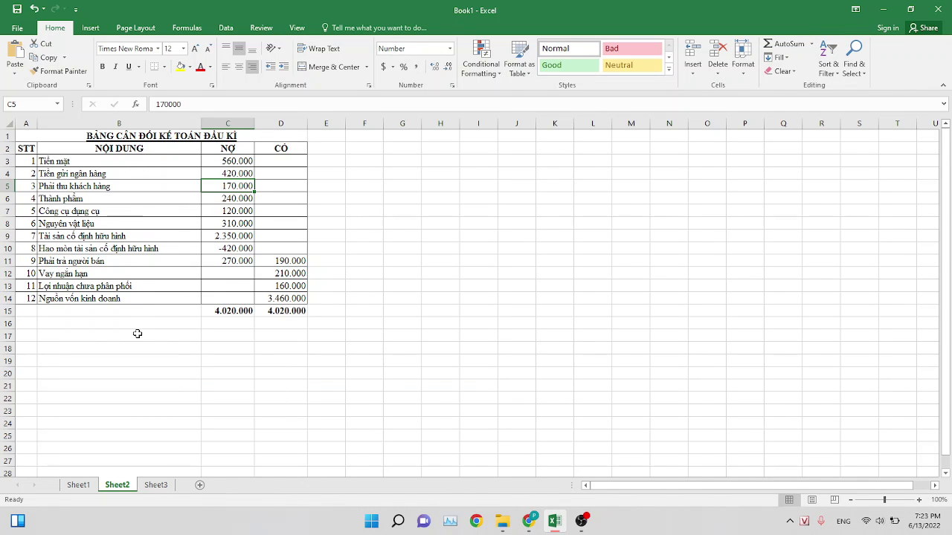
{"action": "left_click", "coordinate": [78, 485]}
{"action": "scroll", "coordinate": [193, 289], "scroll_direction": "up", "scroll_amount": 2}
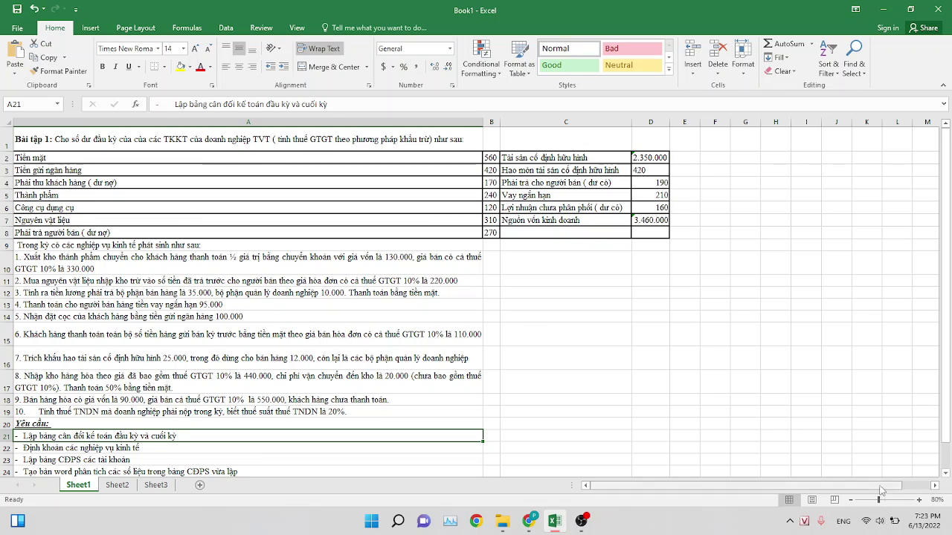
{"action": "left_click", "coordinate": [920, 500]}
{"action": "left_click", "coordinate": [920, 500]}
{"action": "scroll", "coordinate": [502, 323], "scroll_direction": "up", "scroll_amount": 1}
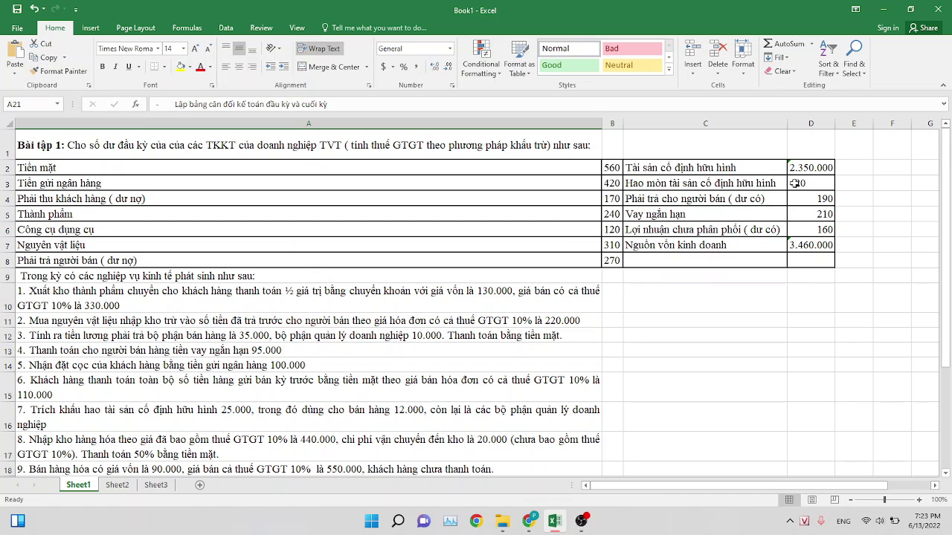
{"action": "left_click", "coordinate": [116, 485]}
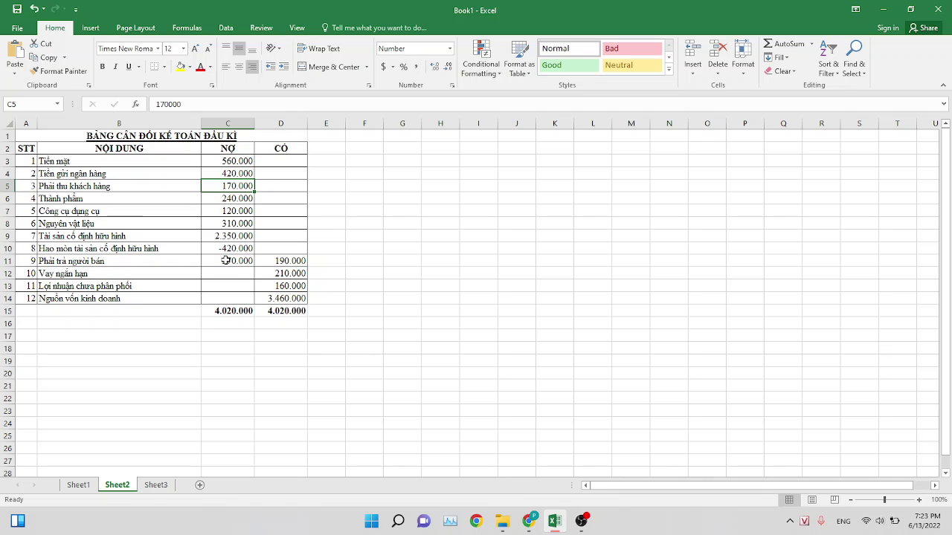
{"action": "left_click", "coordinate": [79, 485]}
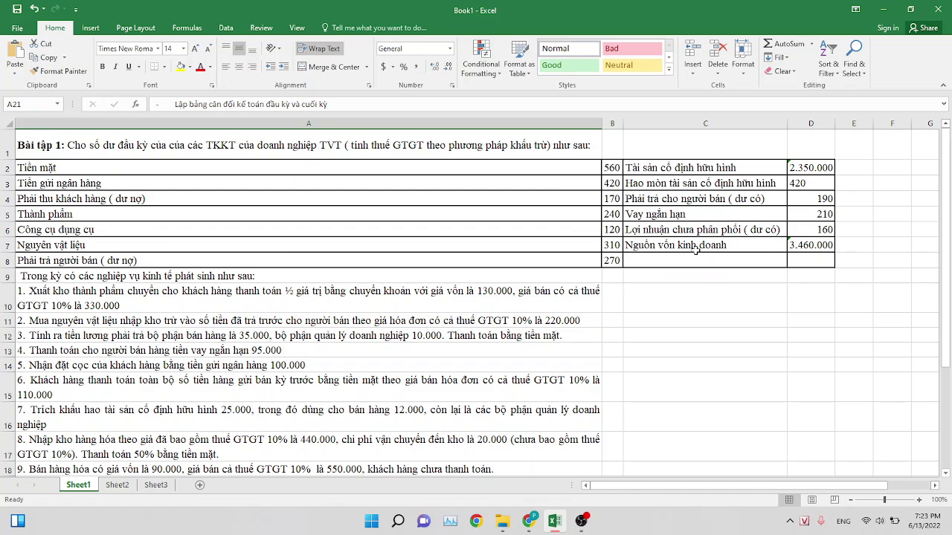
{"action": "left_click", "coordinate": [116, 484]}
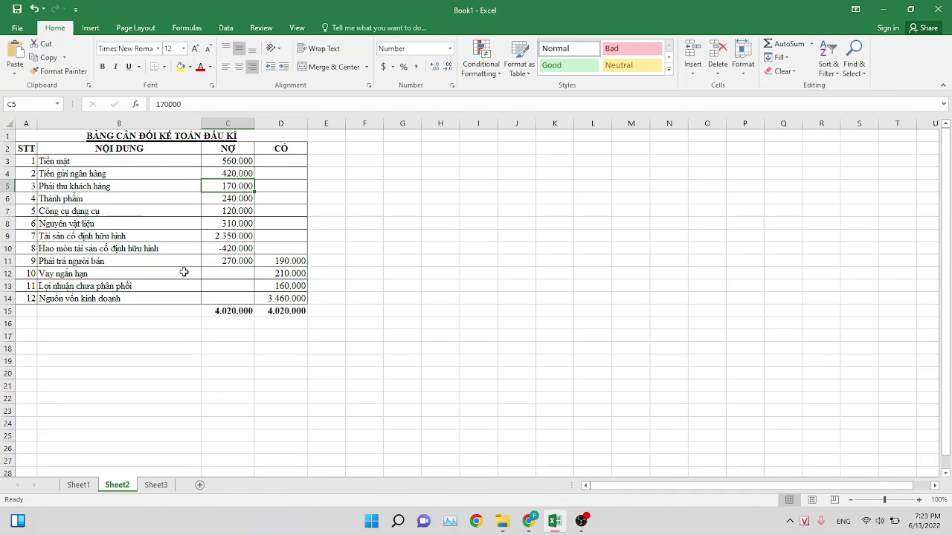
Inspect the Phải trả người bán debit and credit balances and the column totals on Sheet2, and reread the requirements on Sheet1.
{"action": "left_click", "coordinate": [185, 261]}
{"action": "left_click", "coordinate": [240, 262]}
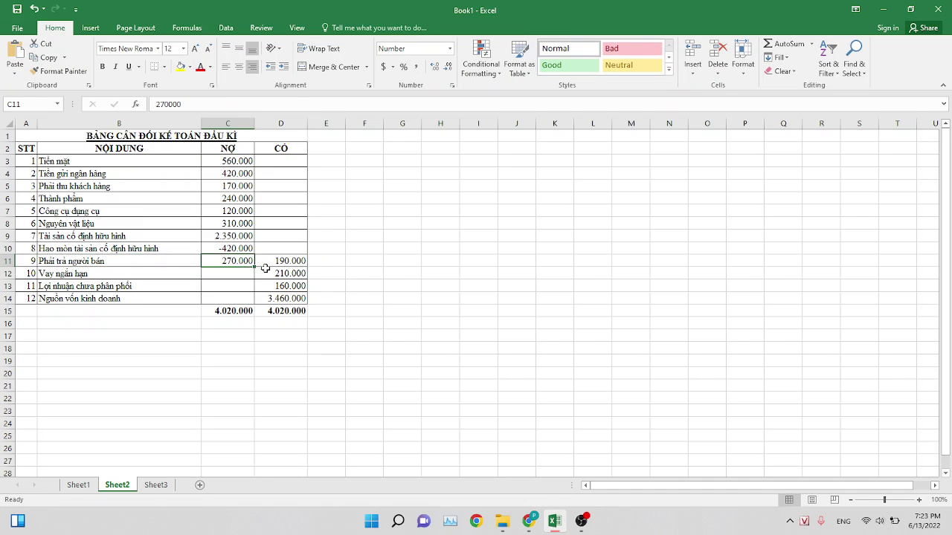
{"action": "left_click", "coordinate": [262, 270]}
{"action": "left_click", "coordinate": [262, 263]}
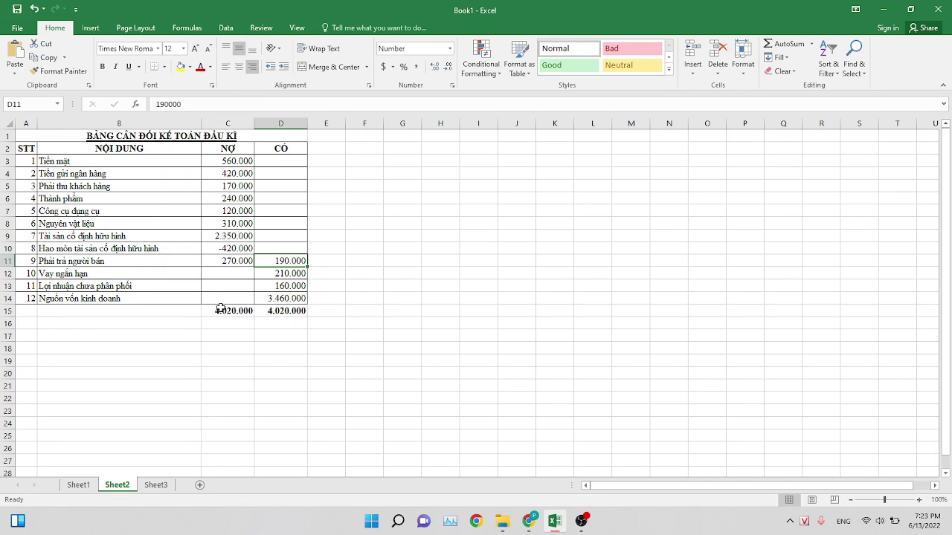
{"action": "left_click", "coordinate": [221, 308]}
{"action": "left_click", "coordinate": [282, 312]}
{"action": "left_click", "coordinate": [237, 308]}
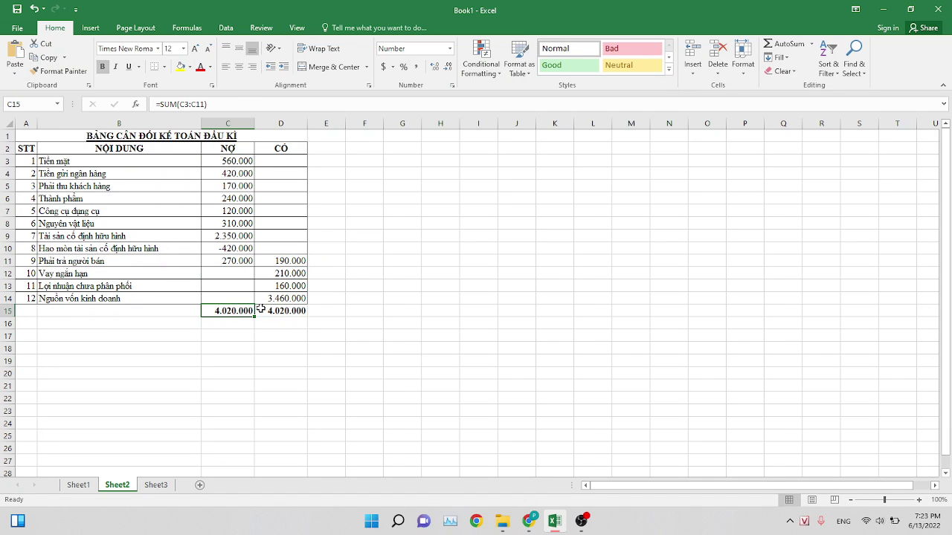
{"action": "left_click", "coordinate": [262, 310]}
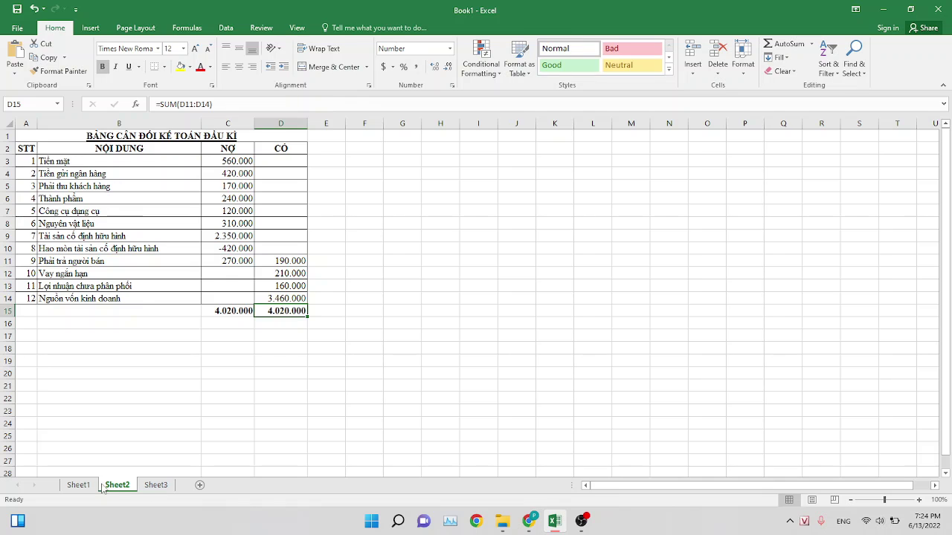
{"action": "left_click", "coordinate": [79, 485]}
{"action": "scroll", "coordinate": [83, 407], "scroll_direction": "down", "scroll_amount": 3}
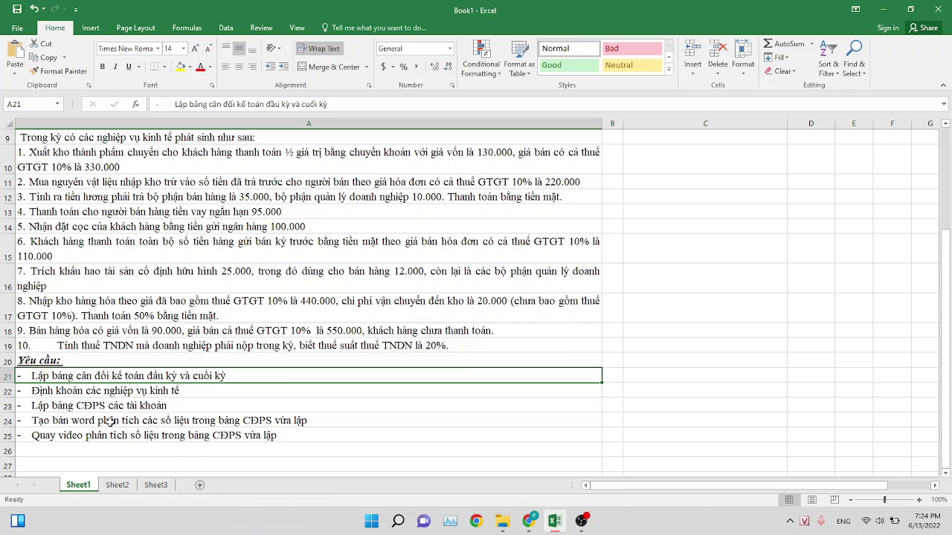
Clear the existing journal entries from cells A13:D44 on Sheet3.
{"action": "left_click", "coordinate": [158, 487]}
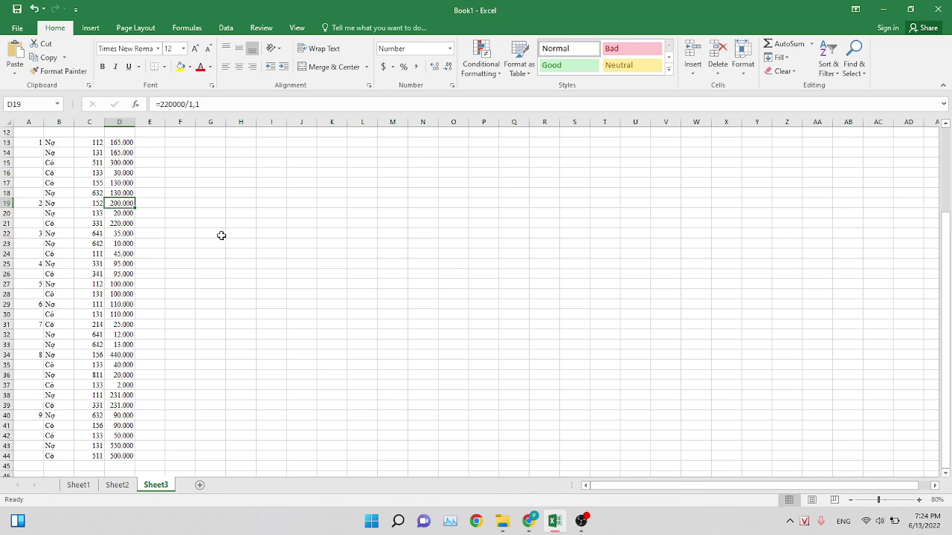
{"action": "scroll", "coordinate": [227, 223], "scroll_direction": "up", "scroll_amount": 4}
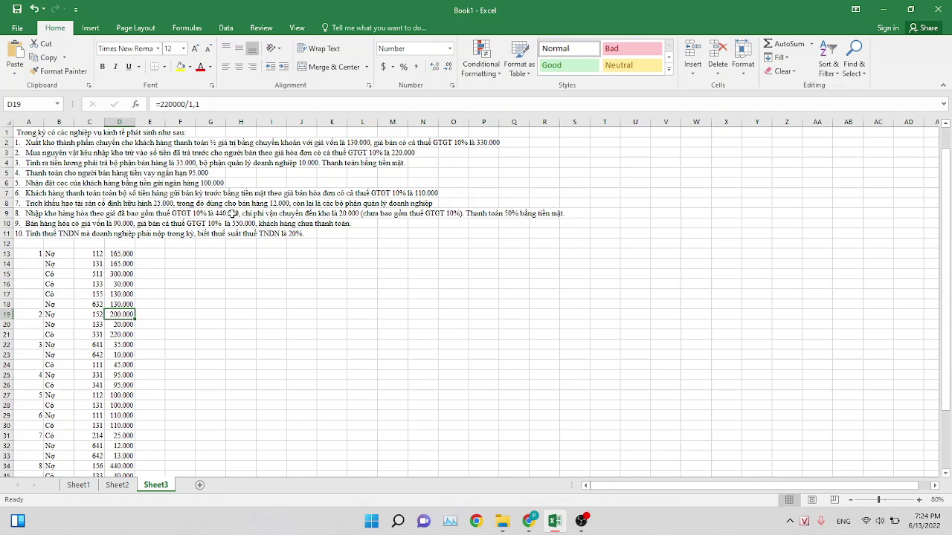
{"action": "left_click", "coordinate": [41, 253]}
{"action": "left_click_drag", "start_coordinate": [41, 253], "coordinate": [126, 455]}
{"action": "key", "text": "BackSpace"}
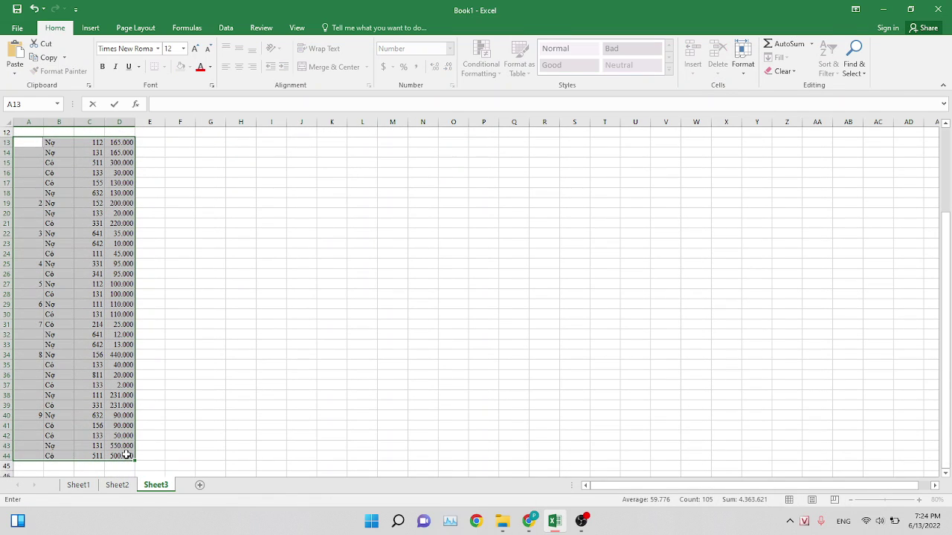
{"action": "right_click", "coordinate": [126, 455]}
{"action": "left_click", "coordinate": [178, 322]}
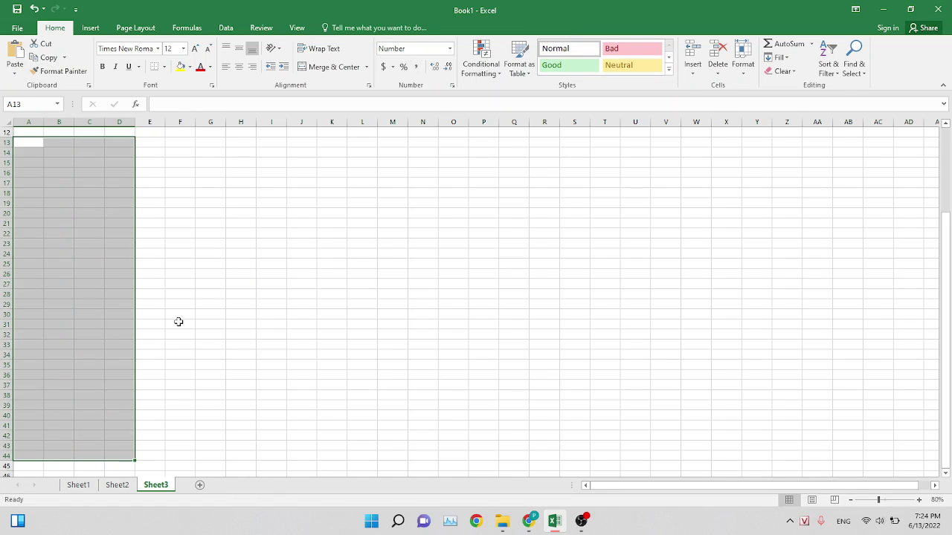
{"action": "left_click", "coordinate": [202, 294]}
Enter transaction number 1 in cell A13 below the transaction list and select the adjacent cell B13.
{"action": "scroll", "coordinate": [202, 297], "scroll_direction": "up", "scroll_amount": 4}
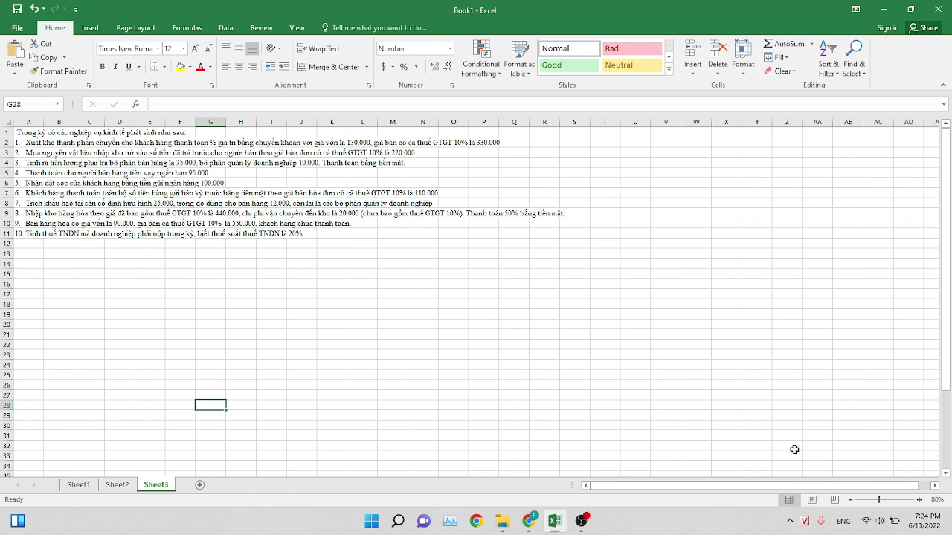
{"action": "left_click", "coordinate": [919, 500]}
{"action": "left_click", "coordinate": [919, 500]}
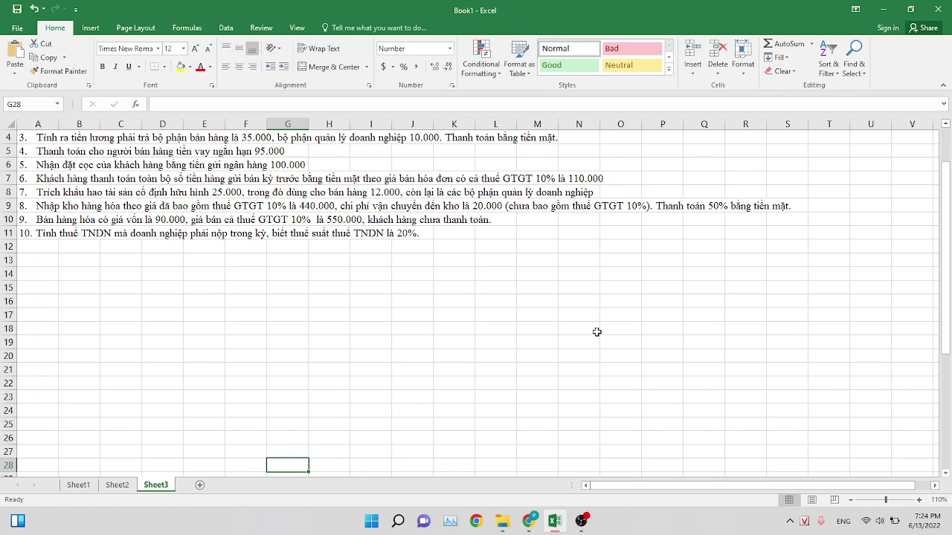
{"action": "left_click", "coordinate": [850, 500]}
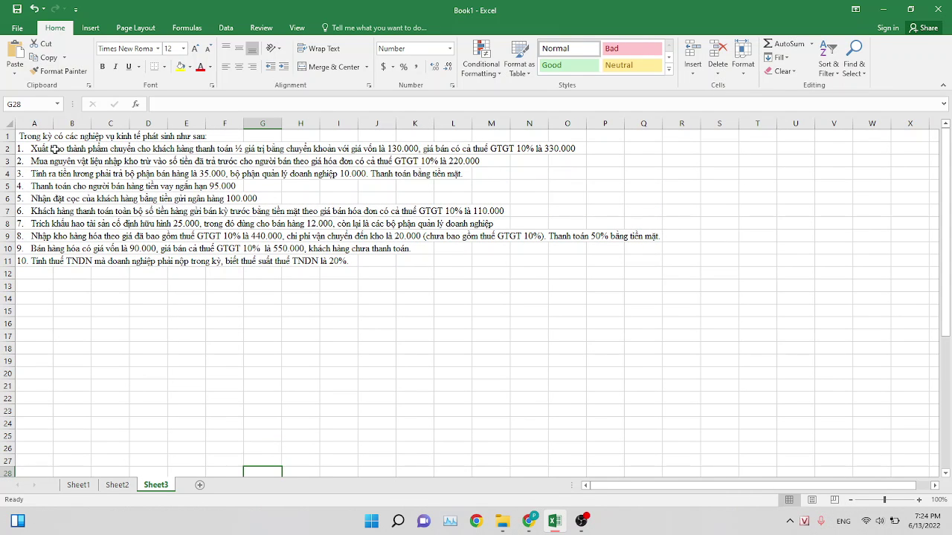
{"action": "left_click", "coordinate": [49, 286]}
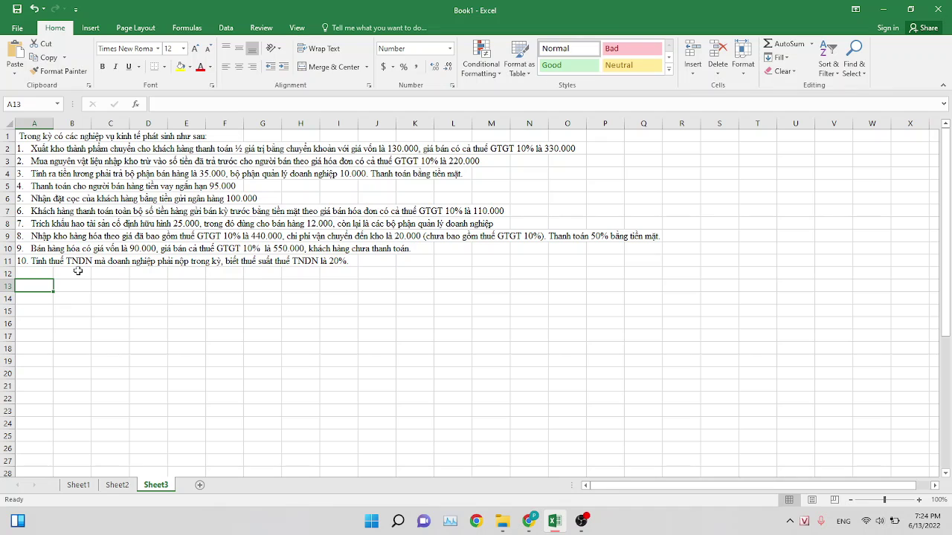
{"action": "type", "text": "1"}
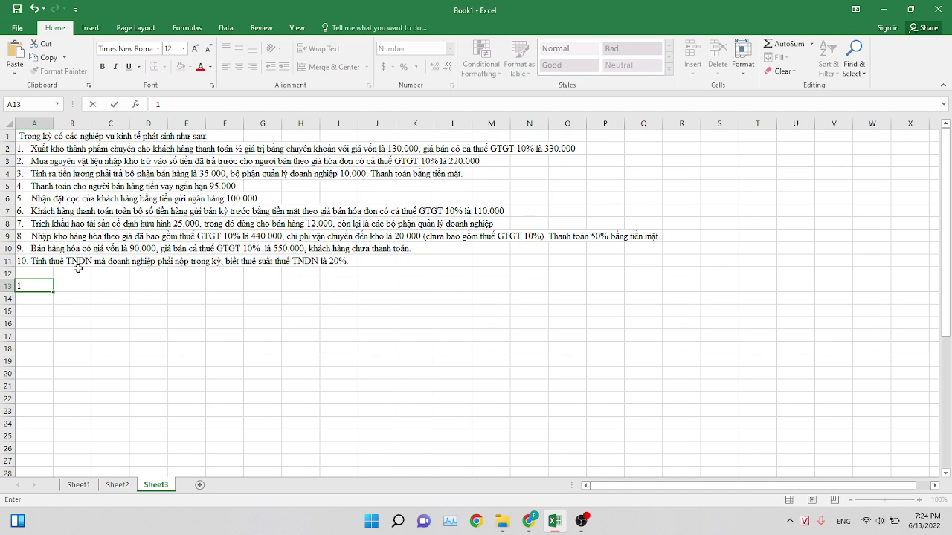
{"action": "key", "text": "Return"}
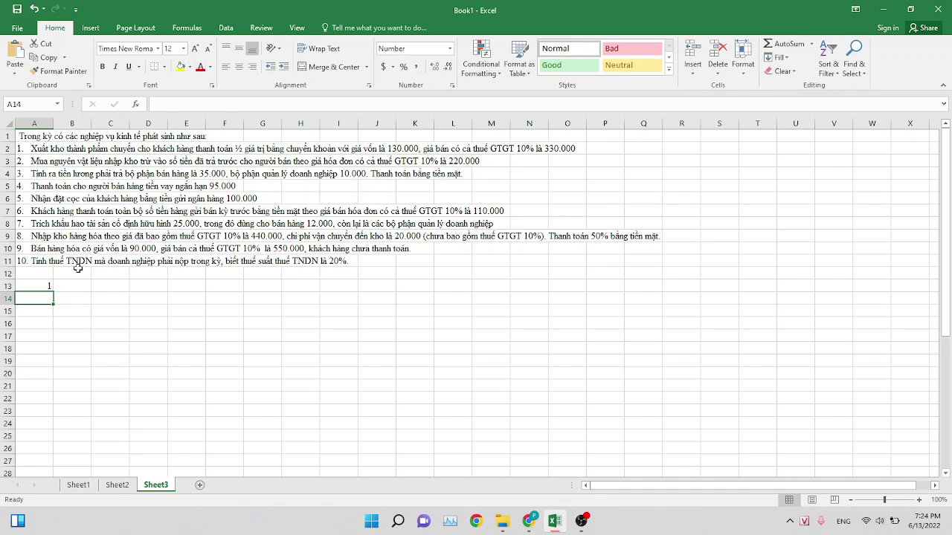
{"action": "key", "text": "Up"}
{"action": "key", "text": "Right"}
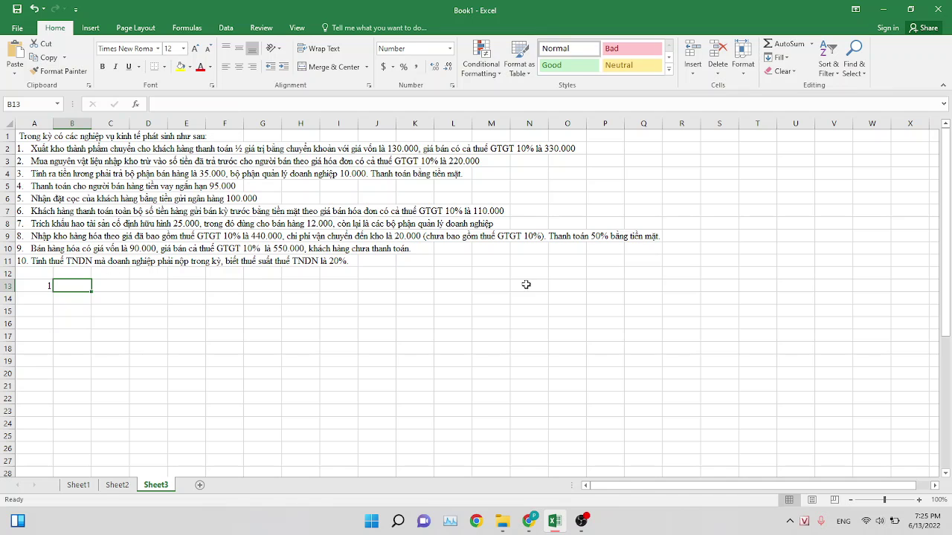
Switch to Chrome and open a new browser tab.
{"action": "mouse_move", "coordinate": [532, 521]}
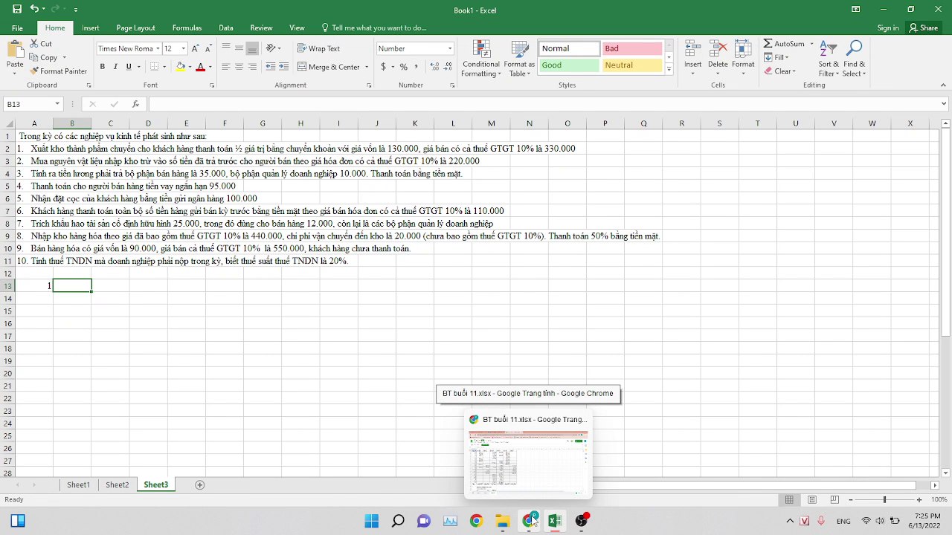
{"action": "left_click", "coordinate": [532, 522]}
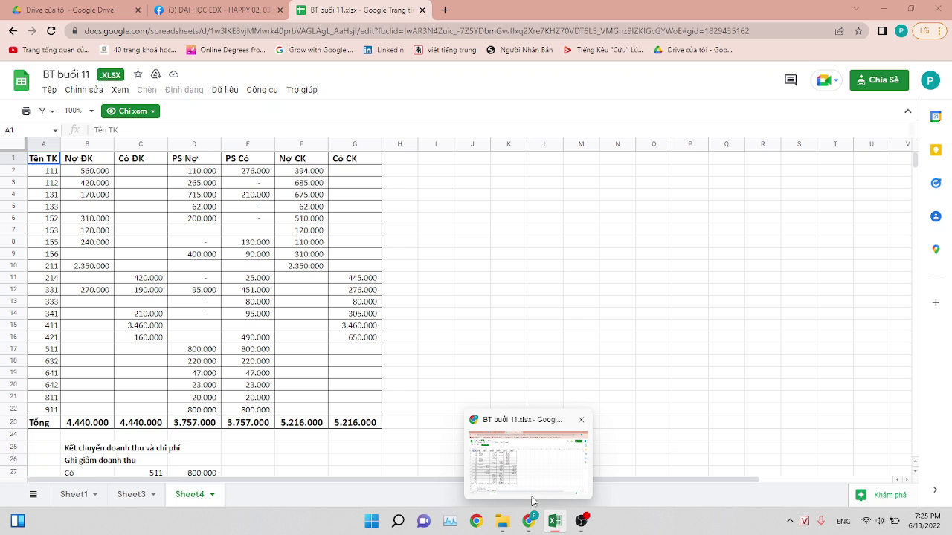
{"action": "left_click", "coordinate": [441, 13]}
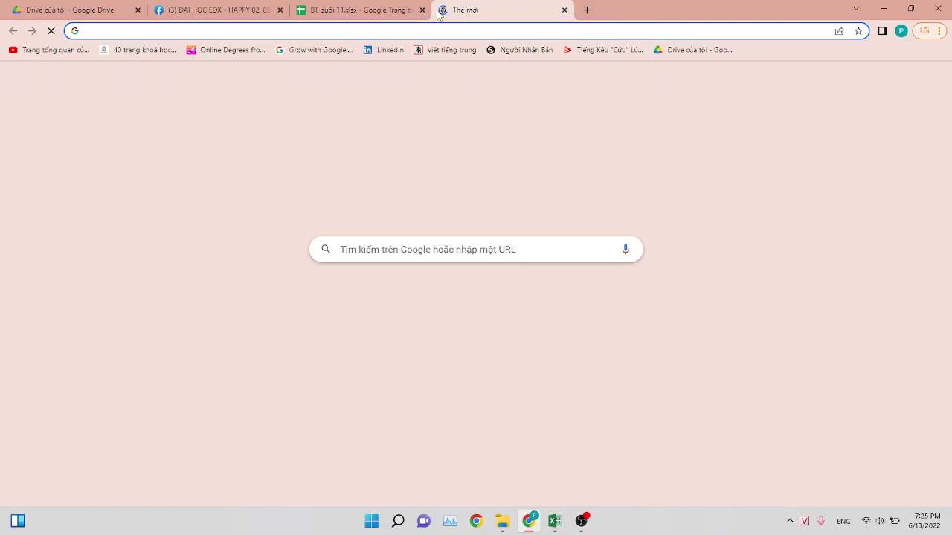
{"action": "type", "text": "g"}
{"action": "type", "text": "bảng c"}
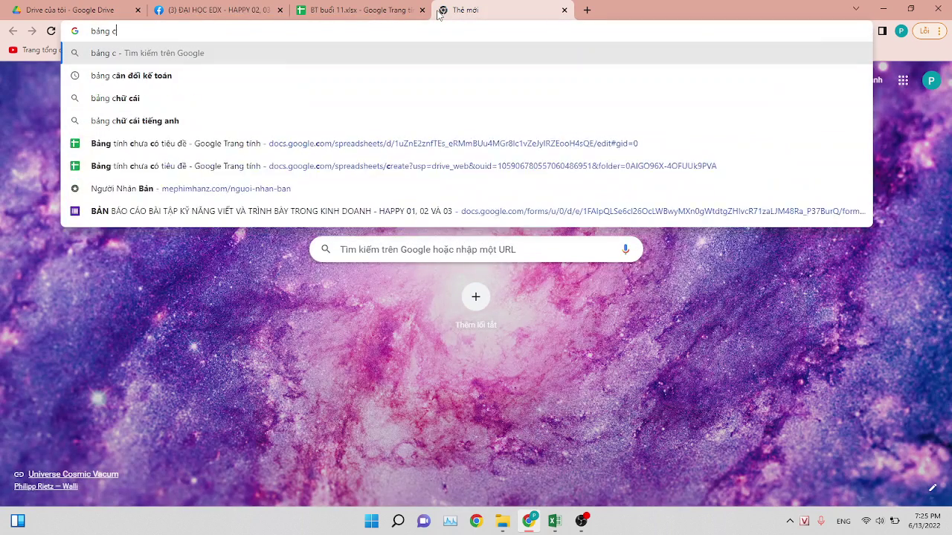
{"action": "type", "text": "ân"}
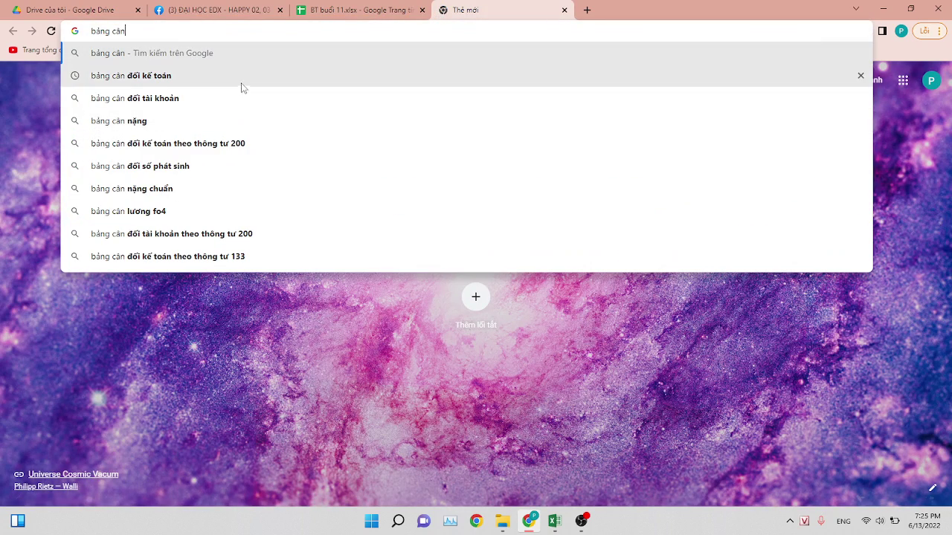
{"action": "key", "text": "BackSpace"}
{"action": "key", "text": "BackSpace"}
{"action": "key", "text": "BackSpace"}
{"action": "key", "text": "BackSpace"}
{"action": "key", "text": "BackSpace"}
{"action": "key", "text": "BackSpace"}
{"action": "key", "text": "BackSpace"}
{"action": "key", "text": "BackSpace"}
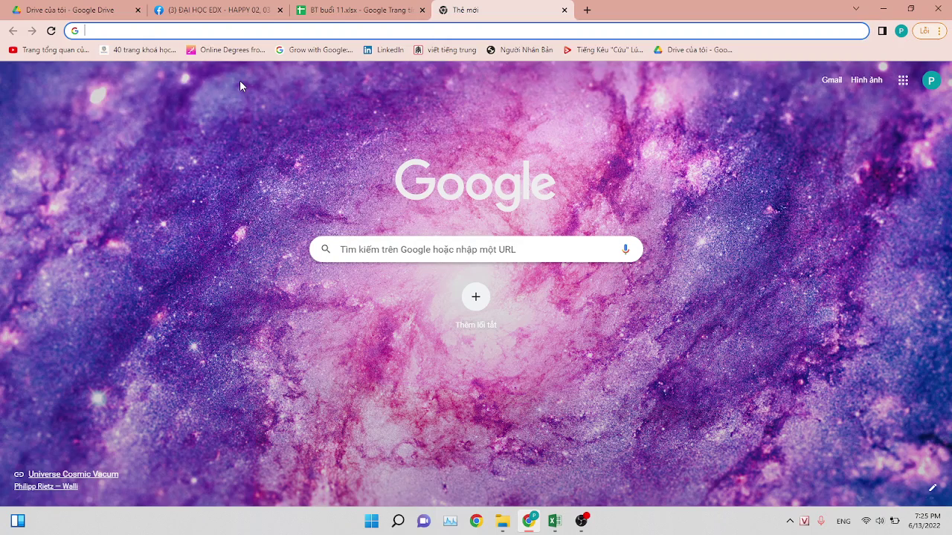
Search Google for "tài khoản kế toán" and view the account code table on the ketoanthienung.net page about Thông tư 200.
{"action": "type", "text": "tai khoản"}
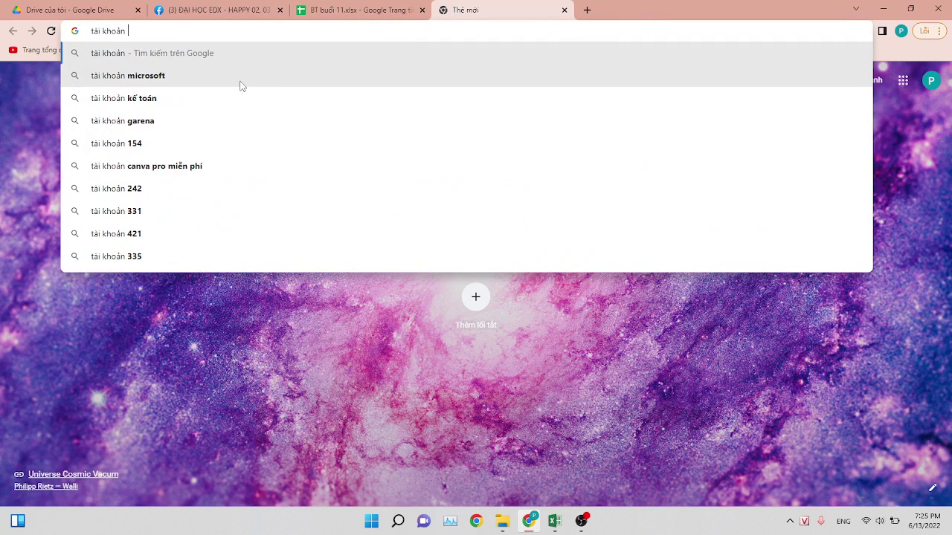
{"action": "left_click", "coordinate": [235, 95]}
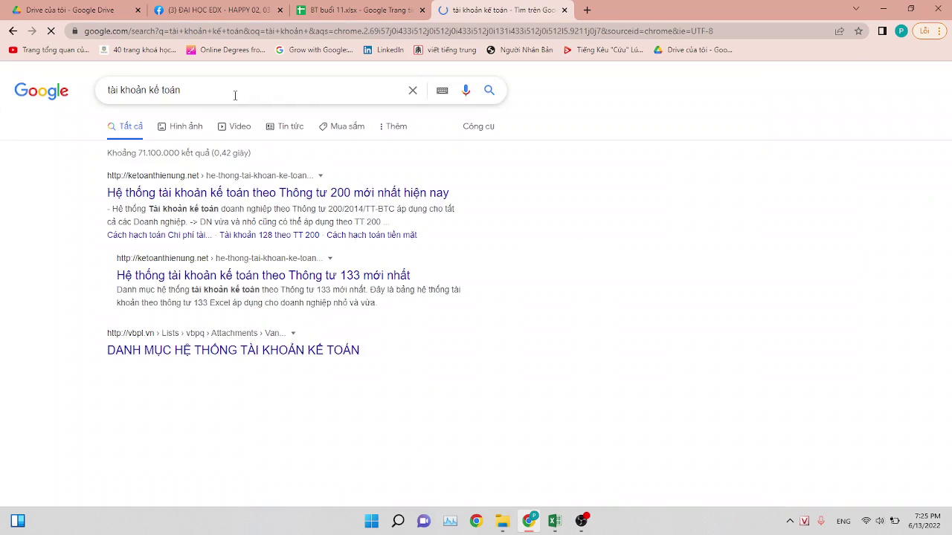
{"action": "left_click", "coordinate": [192, 195]}
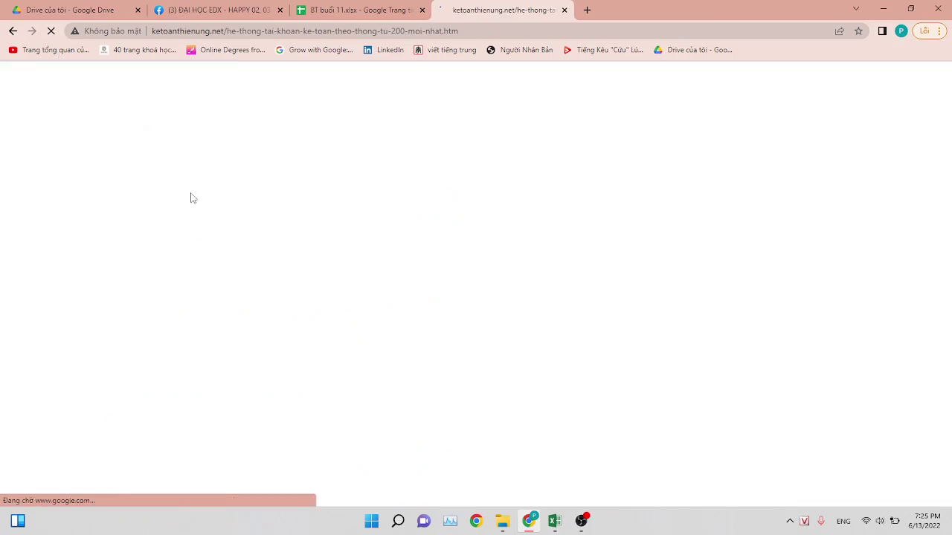
{"action": "scroll", "coordinate": [488, 319], "scroll_direction": "down", "scroll_amount": 2}
{"action": "scroll", "coordinate": [488, 319], "scroll_direction": "down", "scroll_amount": 15}
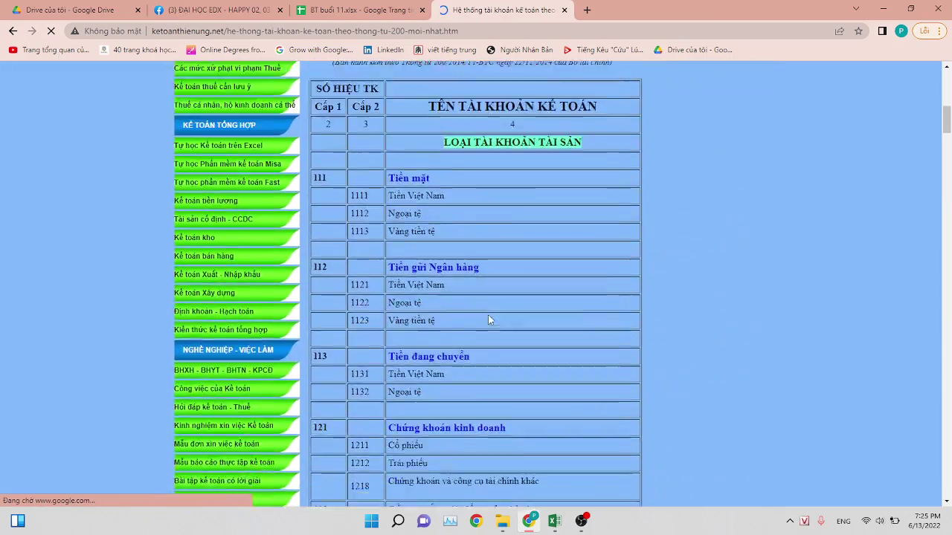
Look through the Thông tư 200 account table for the revenue and expense accounts, including cost of goods sold.
{"action": "scroll", "coordinate": [490, 320], "scroll_direction": "down", "scroll_amount": 20}
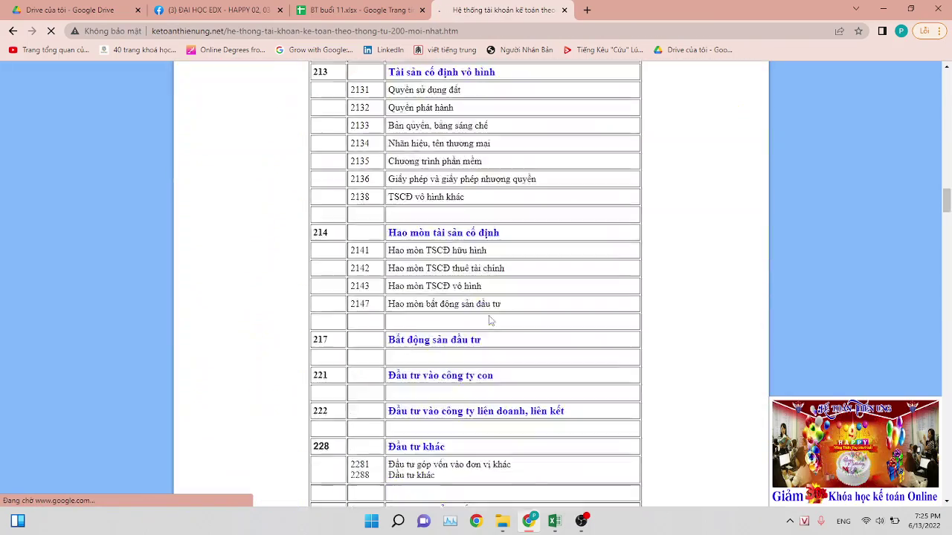
{"action": "scroll", "coordinate": [489, 320], "scroll_direction": "down", "scroll_amount": 20}
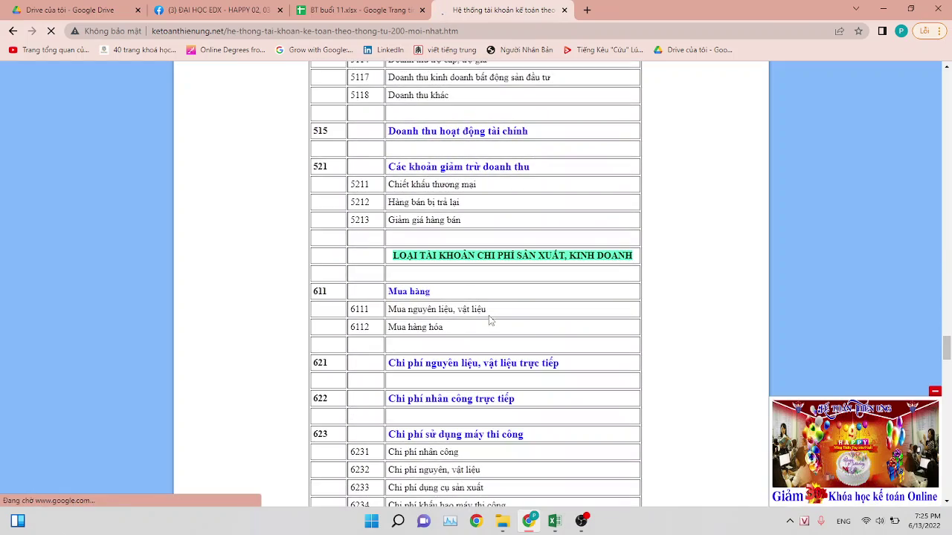
{"action": "scroll", "coordinate": [489, 319], "scroll_direction": "up", "scroll_amount": 2}
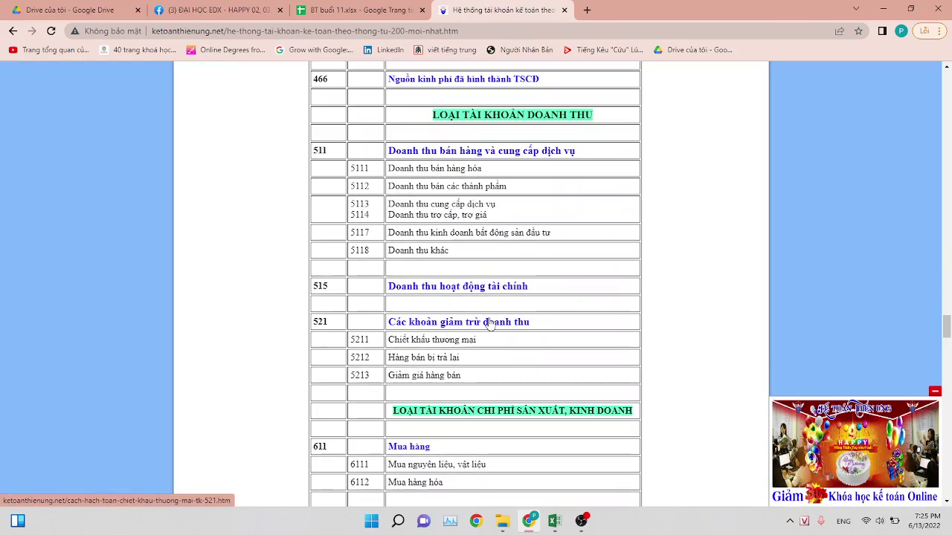
{"action": "scroll", "coordinate": [480, 153], "scroll_direction": "down", "scroll_amount": 6}
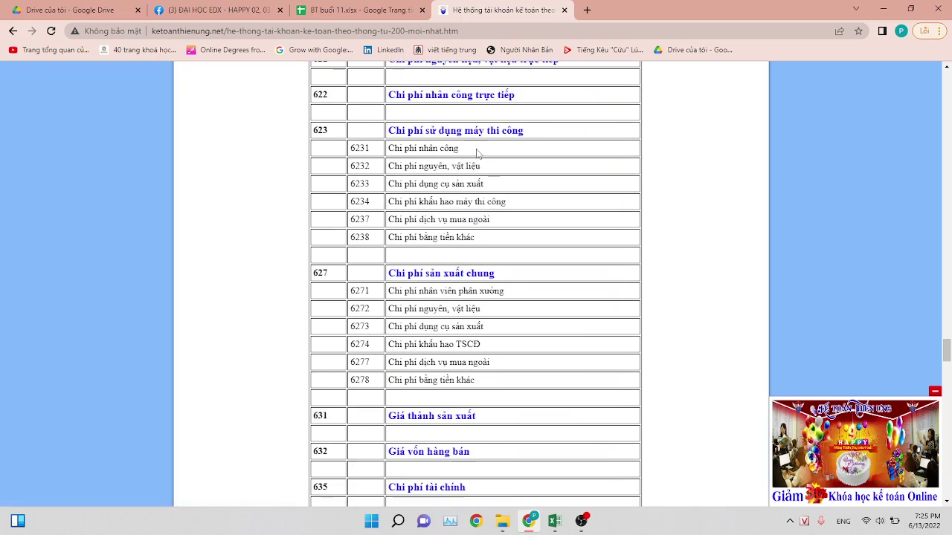
{"action": "scroll", "coordinate": [477, 154], "scroll_direction": "up", "scroll_amount": 2}
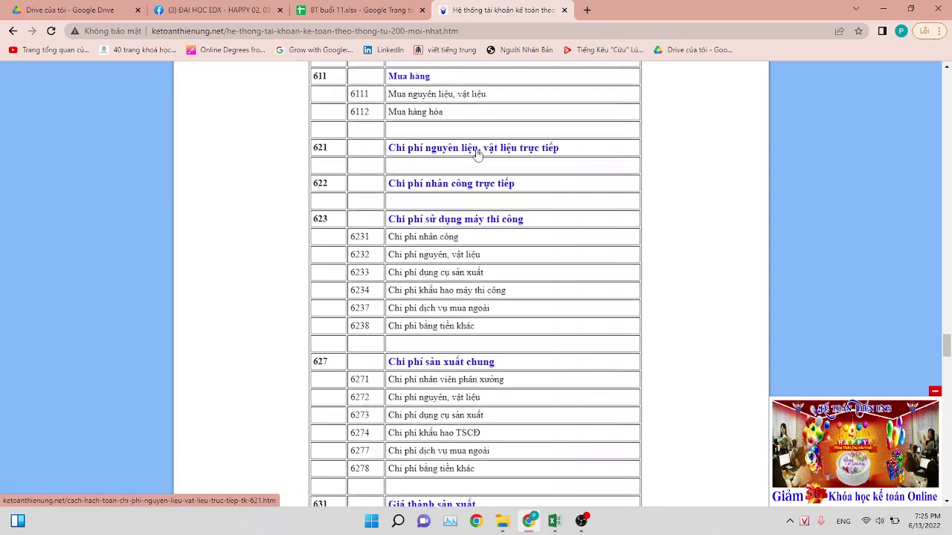
{"action": "scroll", "coordinate": [478, 153], "scroll_direction": "up", "scroll_amount": 1}
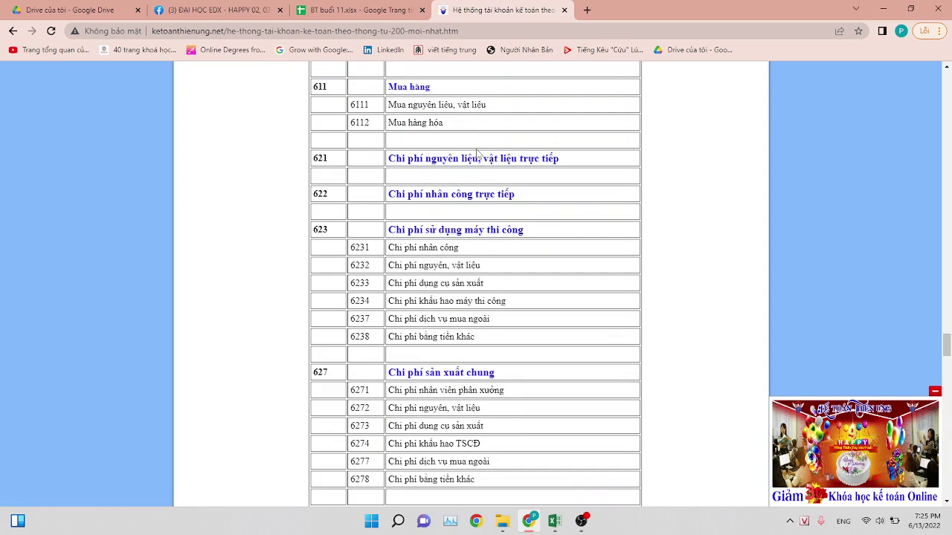
{"action": "scroll", "coordinate": [477, 152], "scroll_direction": "down", "scroll_amount": 1}
{"action": "scroll", "coordinate": [477, 149], "scroll_direction": "down", "scroll_amount": 2}
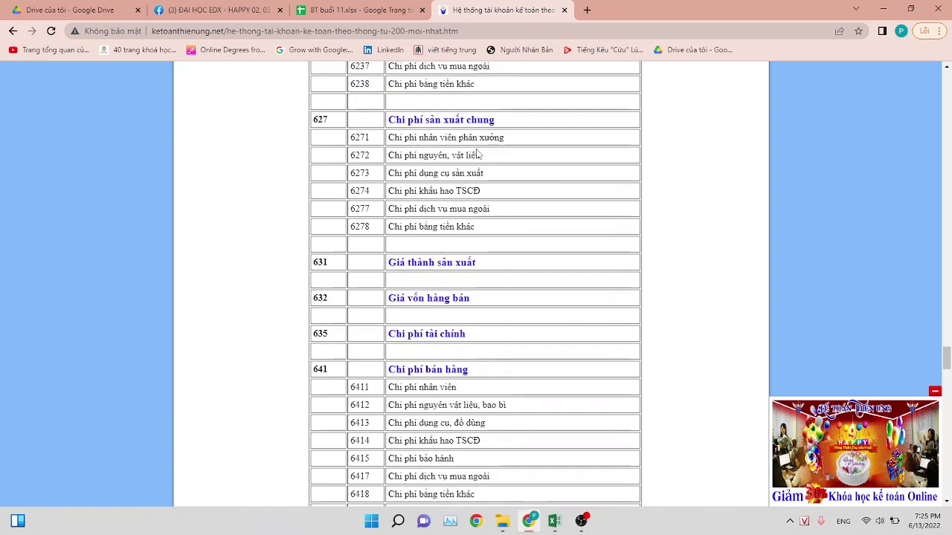
Switch to Excel and record transaction 1's cost-of-goods debit in row 13: Nợ, account 632, amount 130000.
{"action": "left_click", "coordinate": [554, 521]}
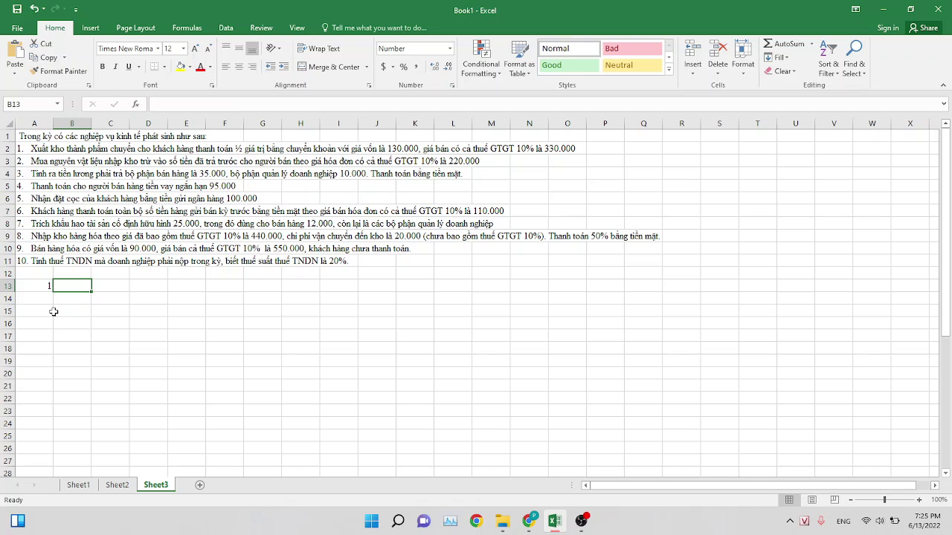
{"action": "type", "text": "No"}
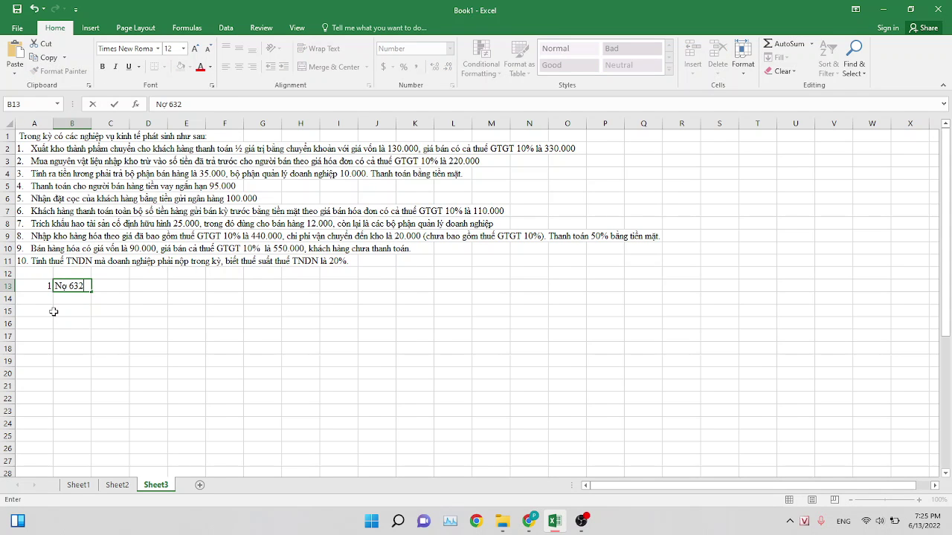
{"action": "key", "text": "BackSpace"}
{"action": "key", "text": "BackSpace"}
{"action": "key", "text": "Tab"}
{"action": "type", "text": "632"}
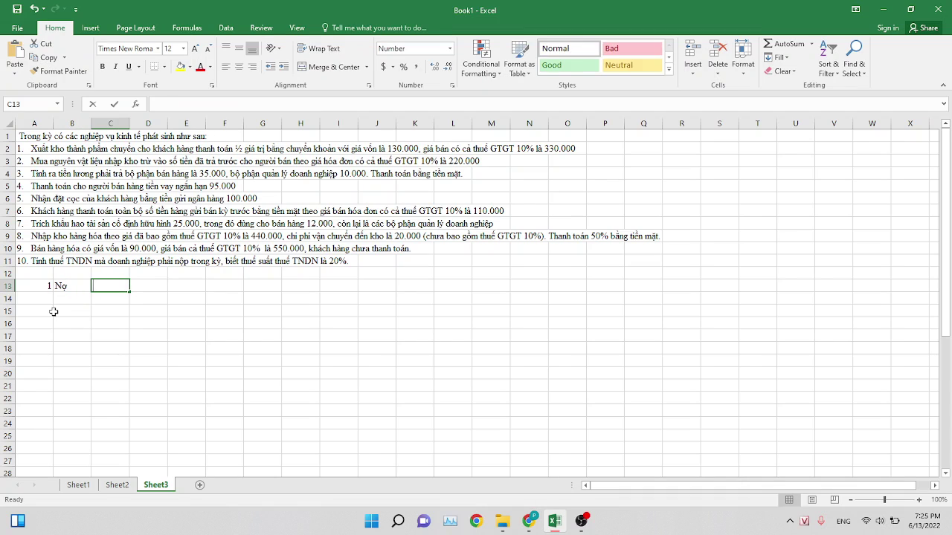
{"action": "key", "text": "Tab"}
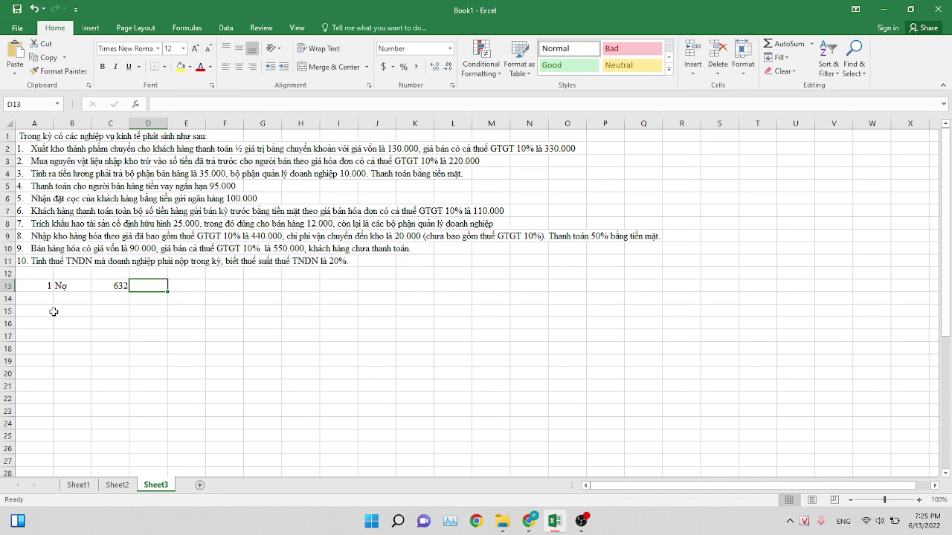
{"action": "type", "text": "13.000"}
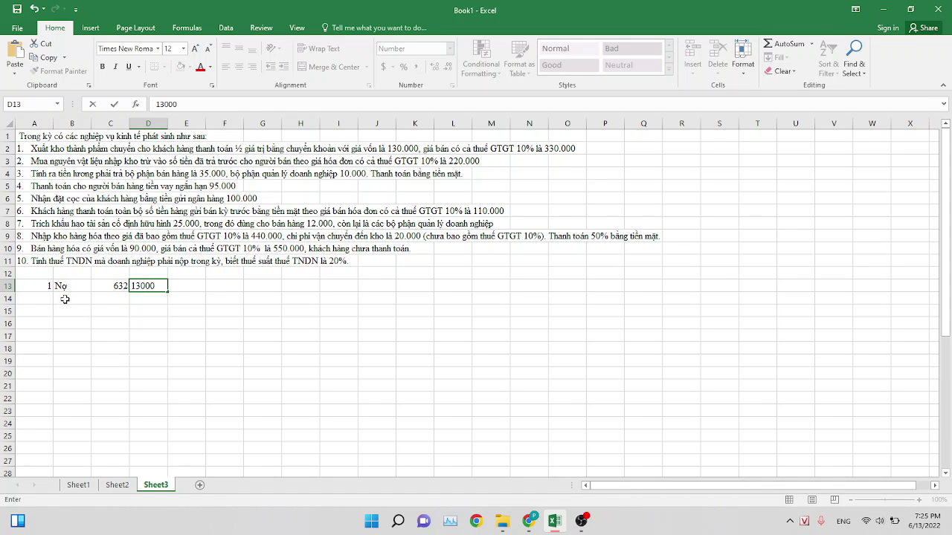
{"action": "left_click", "coordinate": [72, 298]}
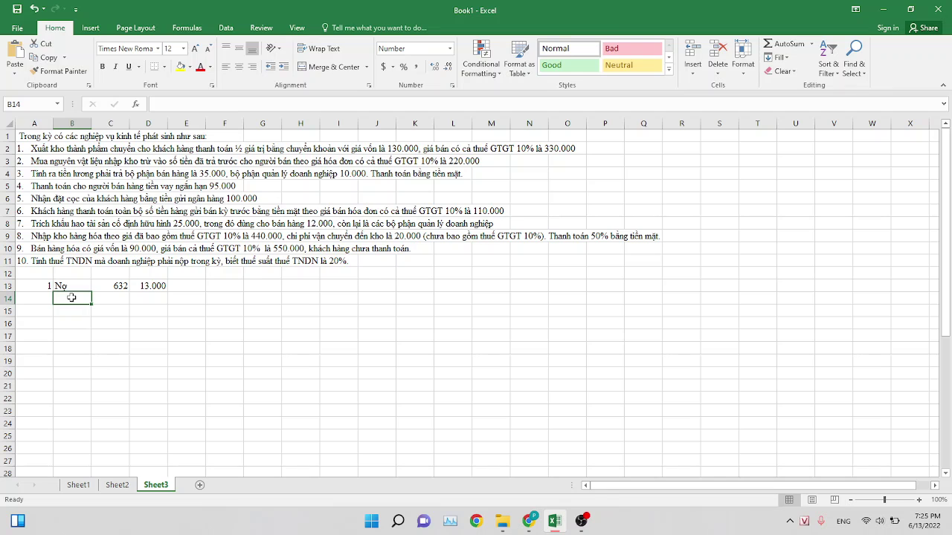
{"action": "left_click", "coordinate": [139, 285]}
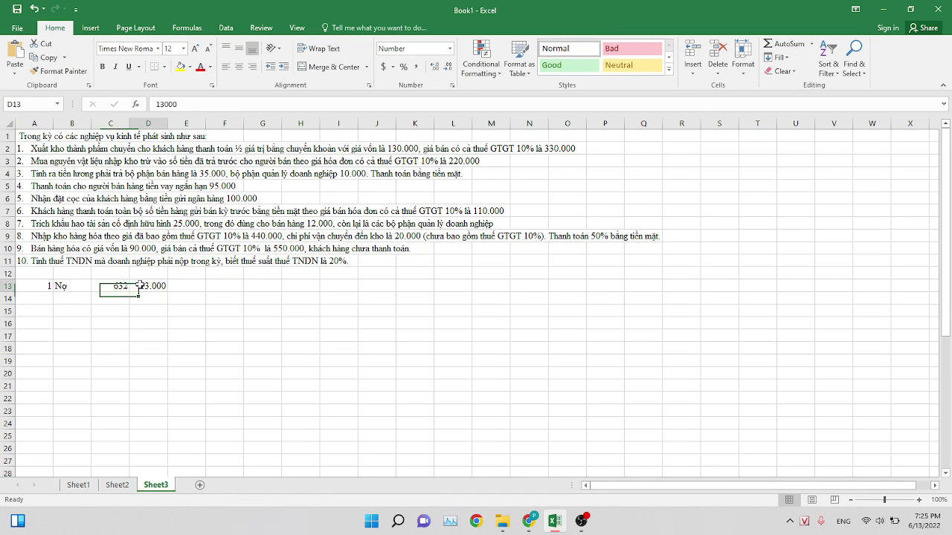
{"action": "left_click", "coordinate": [180, 109]}
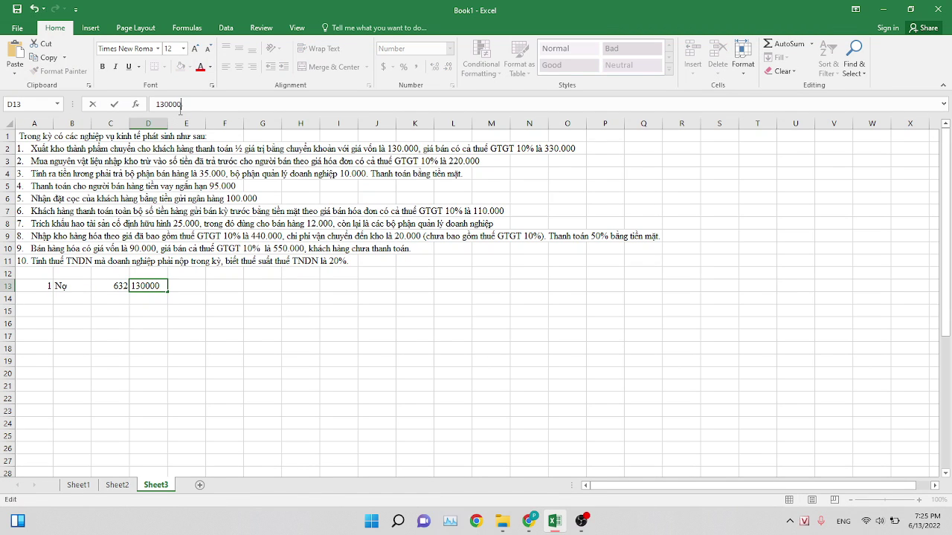
Record the matching finished-goods credit in row 14: Có, account 155, amount 130000.
{"action": "left_click", "coordinate": [73, 300]}
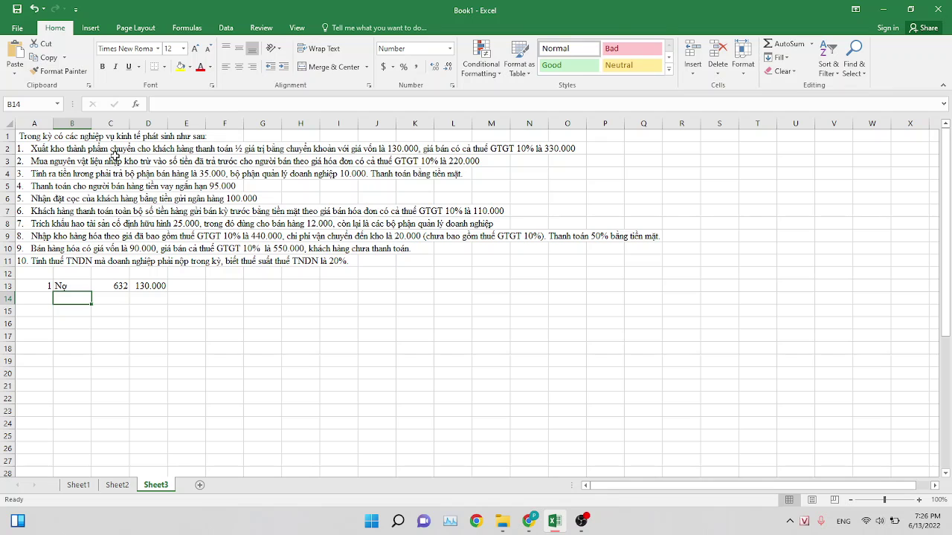
{"action": "type", "text": "Co"}
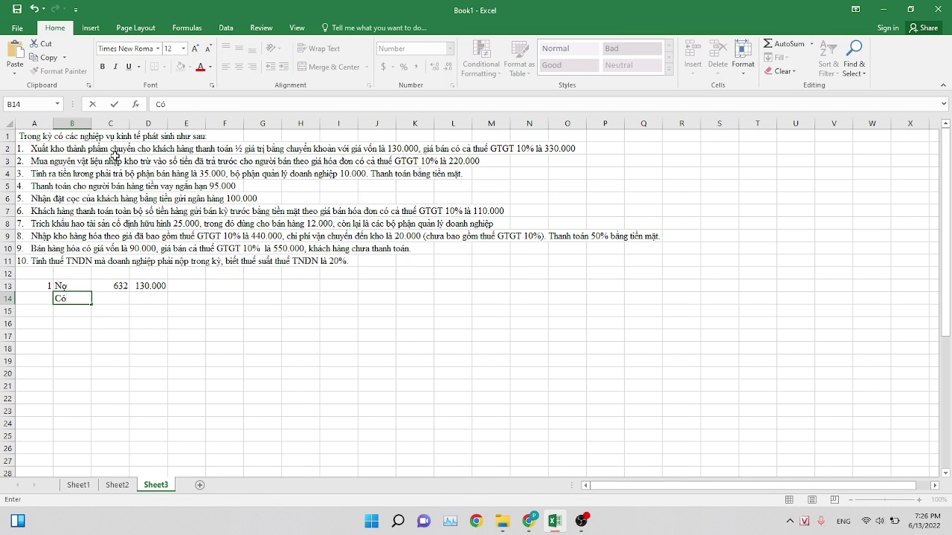
{"action": "key", "text": "Tab"}
{"action": "type", "text": "155"}
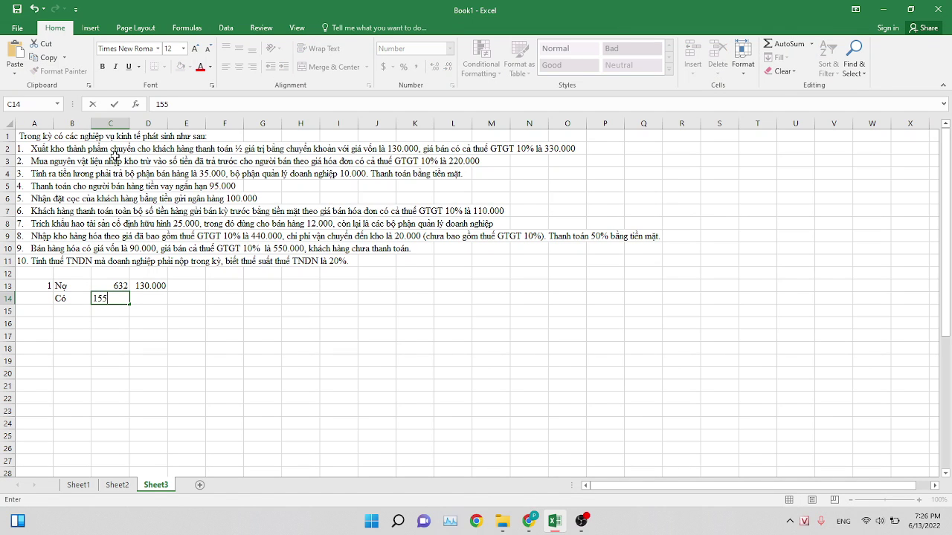
{"action": "key", "text": "Tab"}
{"action": "type", "text": "130000"}
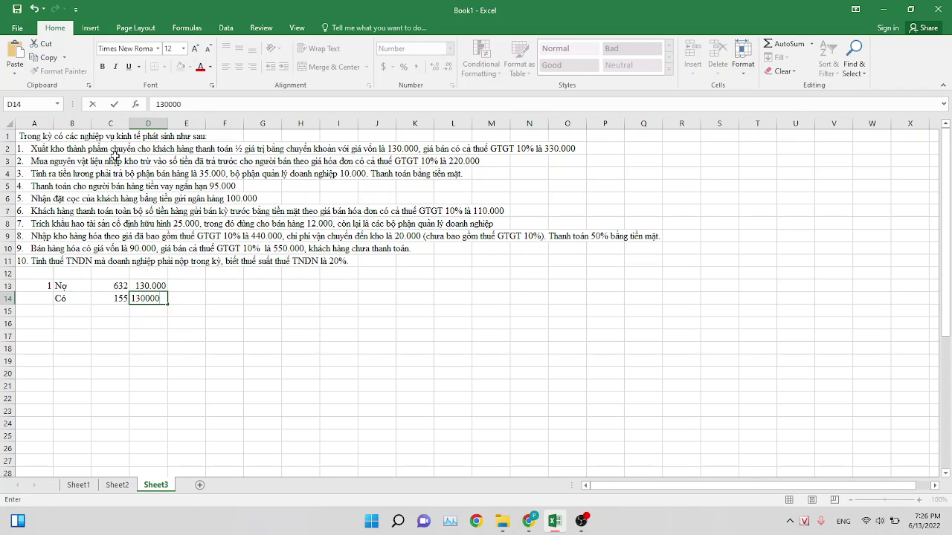
{"action": "key", "text": "Return"}
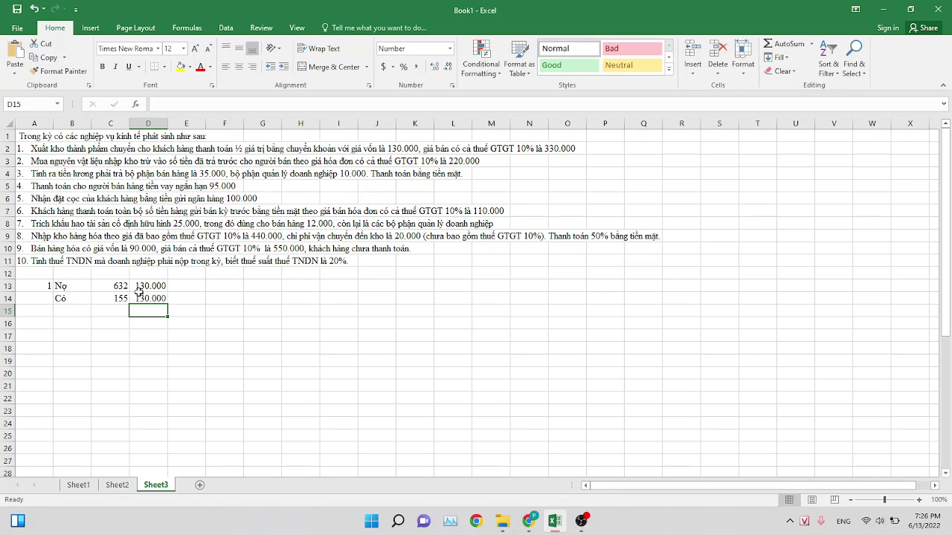
Record the bank transfer debit in row 15: Nợ, account 112, with the amount formula =330000/2.
{"action": "left_click", "coordinate": [69, 311]}
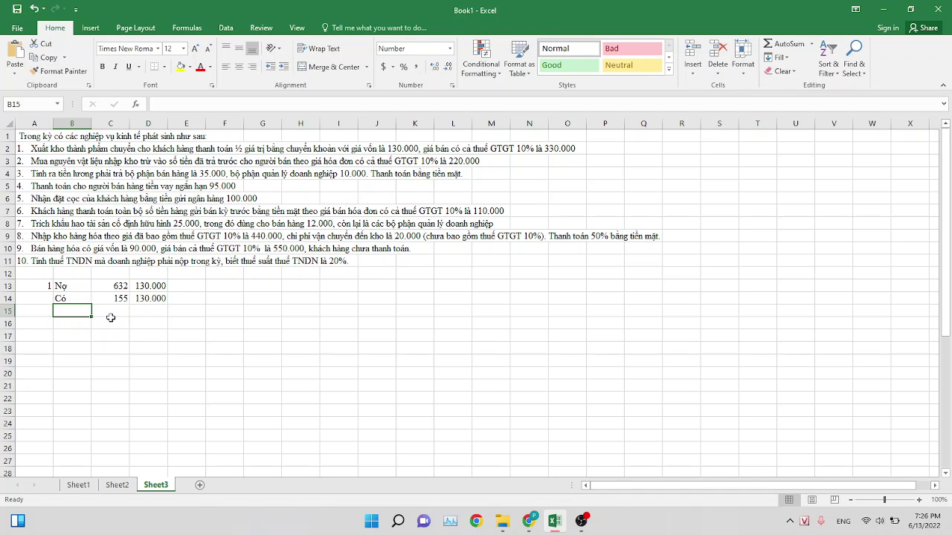
{"action": "type", "text": "Nợ"}
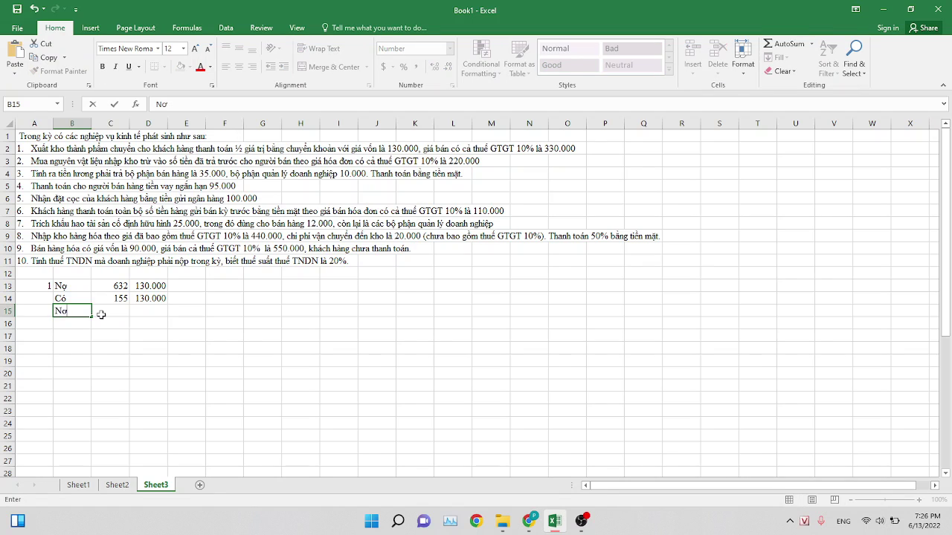
{"action": "left_click", "coordinate": [101, 315]}
{"action": "type", "text": "112"}
{"action": "key", "text": "Tab"}
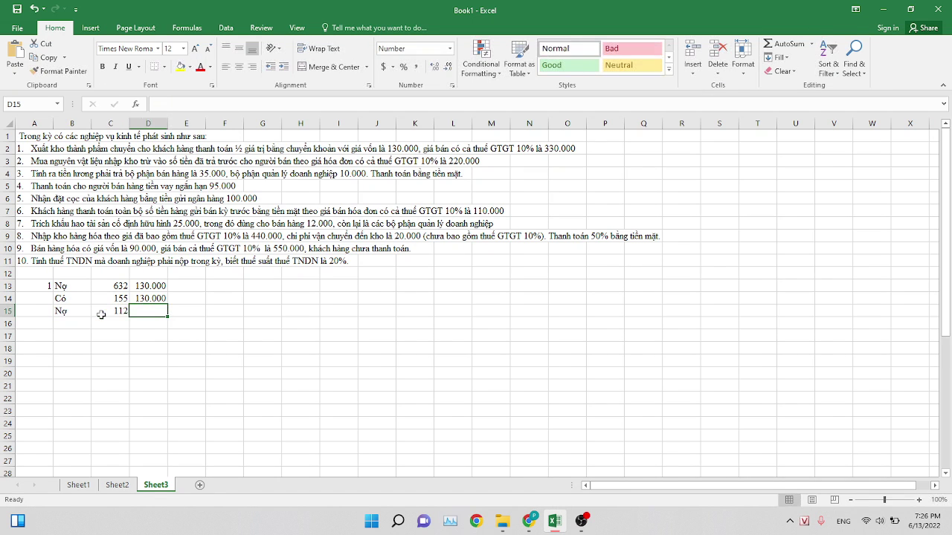
{"action": "type", "text": "=33"}
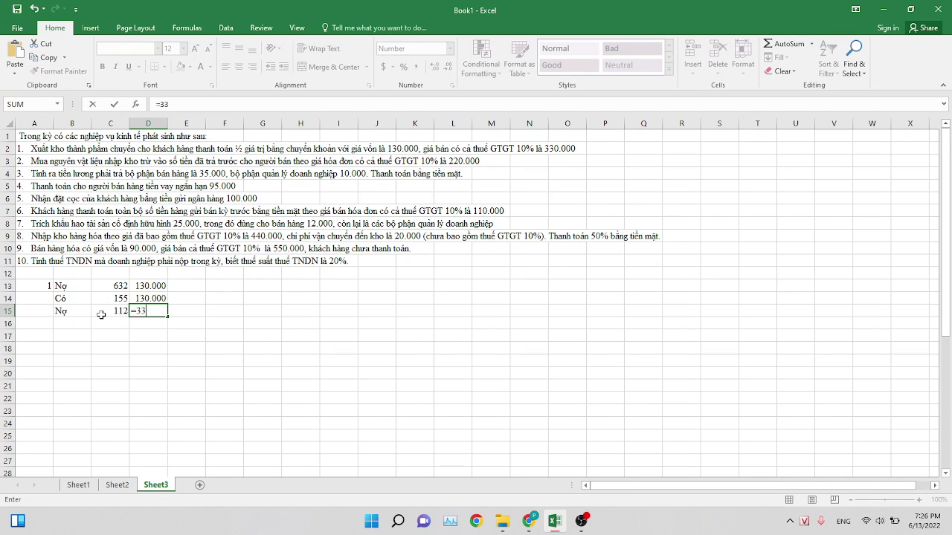
{"action": "type", "text": "0000/2"}
{"action": "key", "text": "Return"}
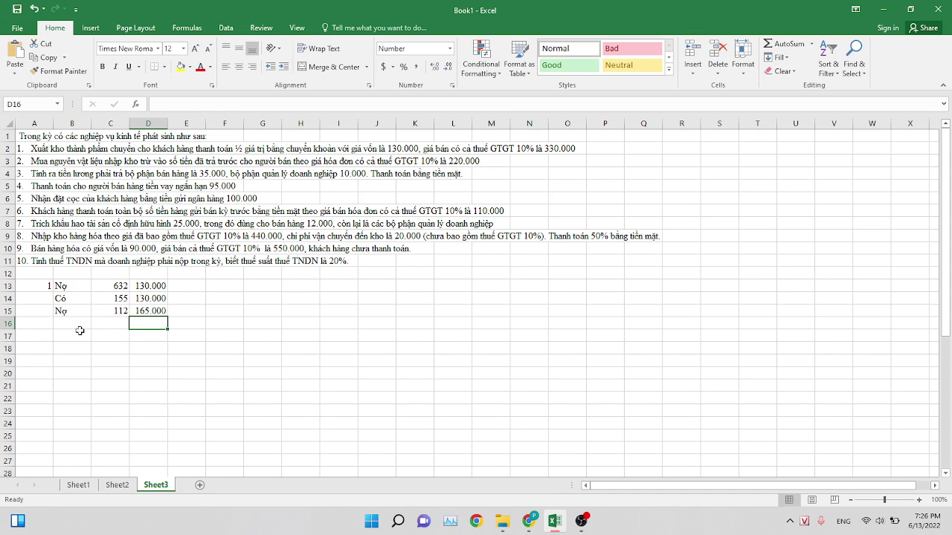
Record the customer receivable debit in row 16: Nợ, account 131, amount 165.000.
{"action": "left_click", "coordinate": [79, 334]}
{"action": "left_click", "coordinate": [87, 322]}
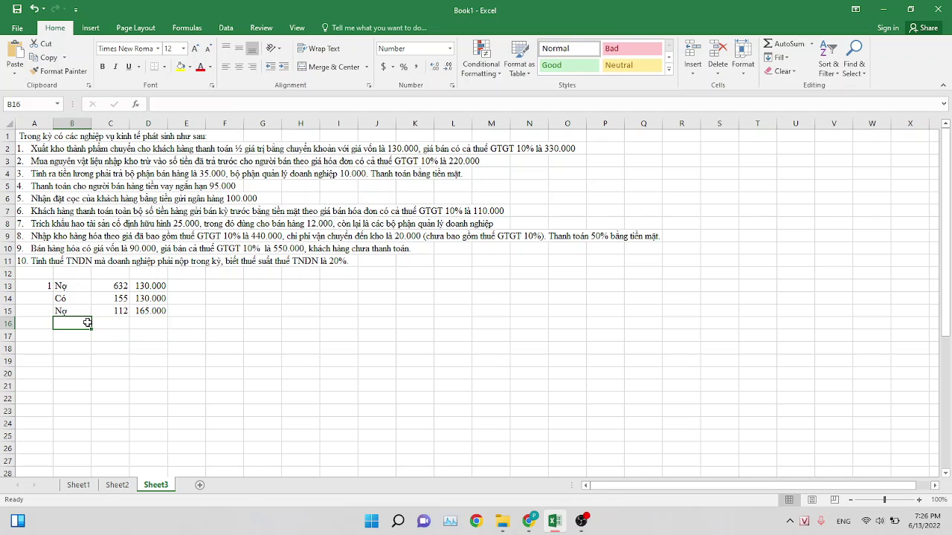
{"action": "type", "text": "Nợ"}
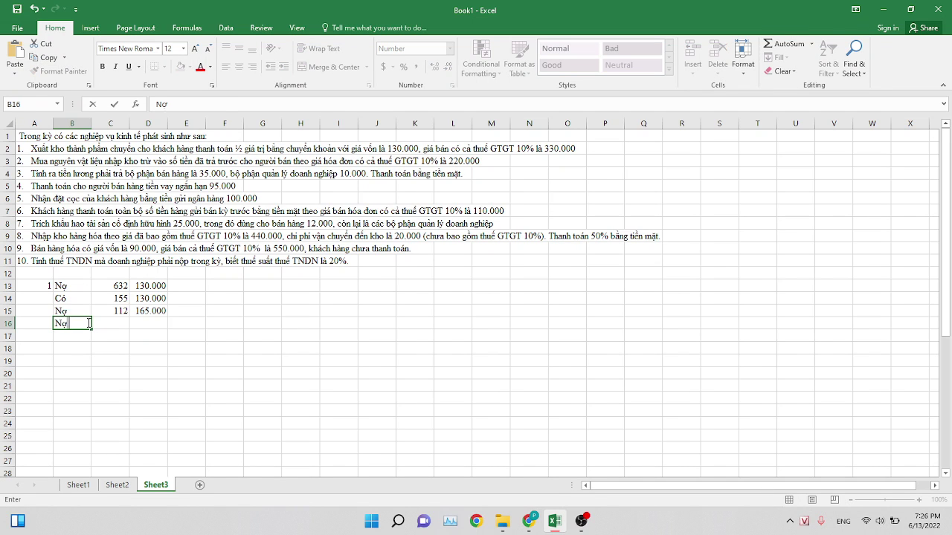
{"action": "key", "text": "Tab"}
{"action": "type", "text": "131"}
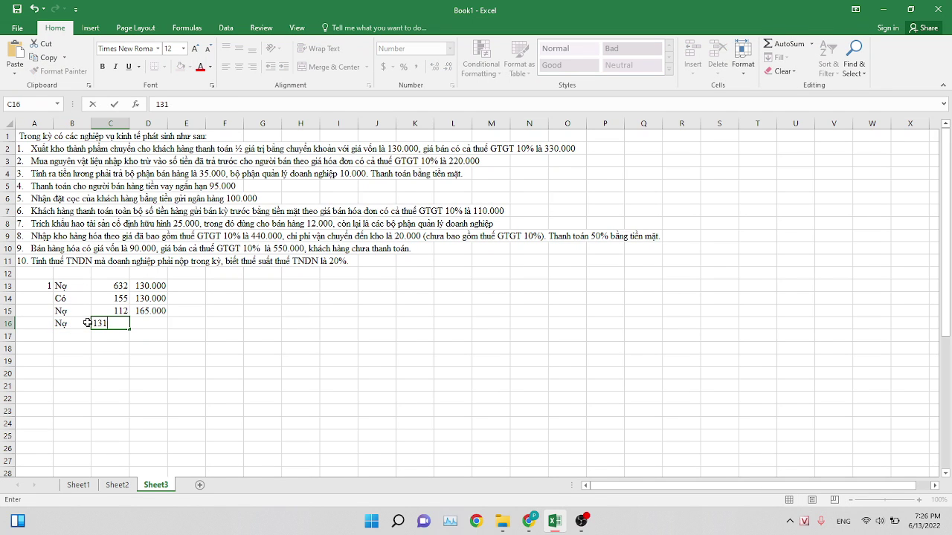
{"action": "key", "text": "Tab"}
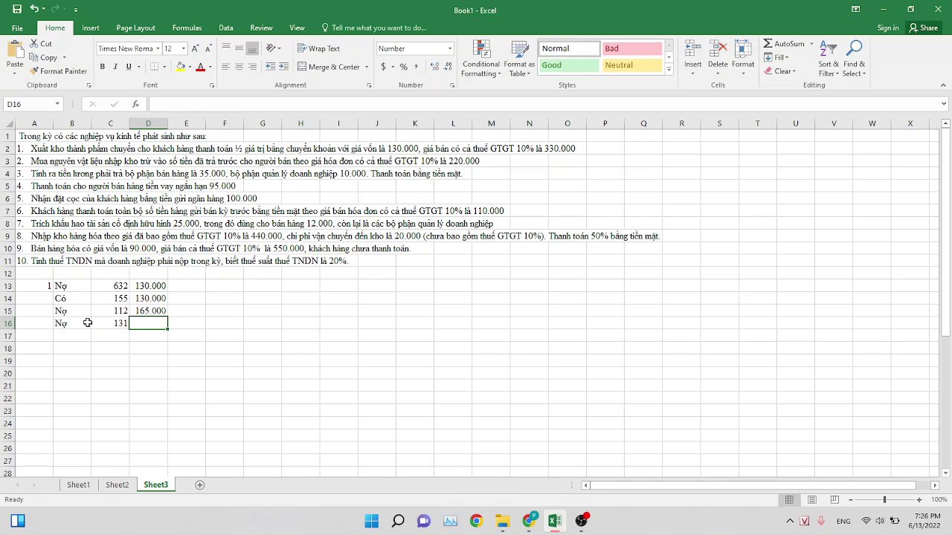
{"action": "type", "text": "16"}
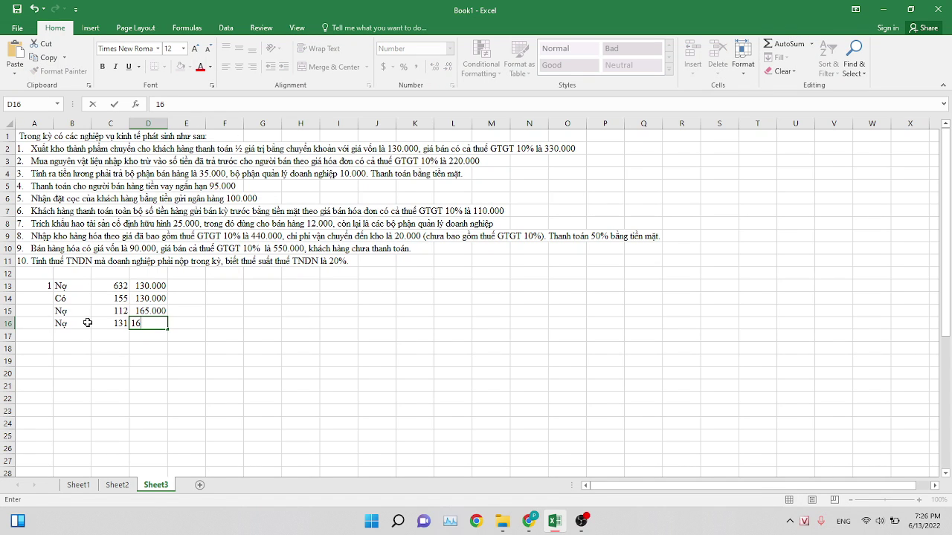
{"action": "type", "text": "5.000"}
{"action": "key", "text": "Return"}
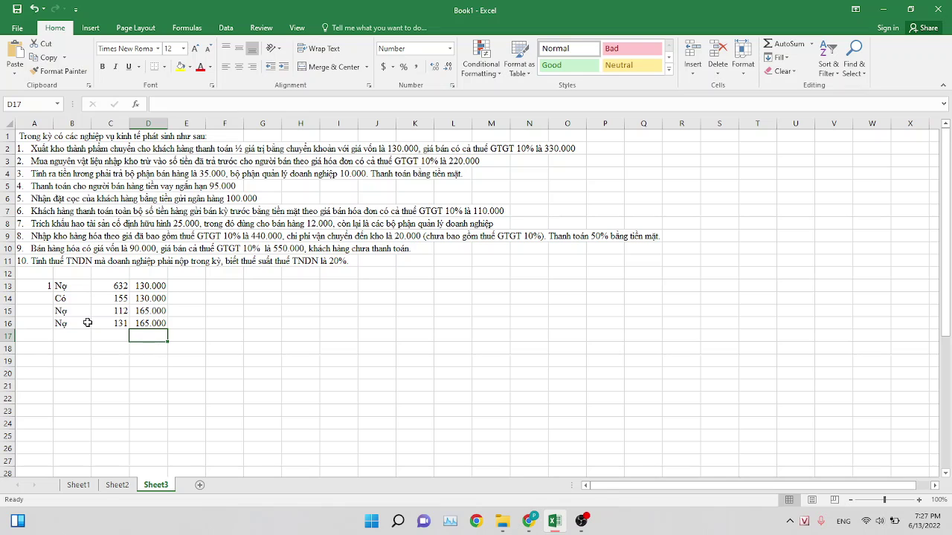
Record transaction 1's sales revenue credit in row 17: Có, account 511, amount 300000.
{"action": "left_click", "coordinate": [87, 335]}
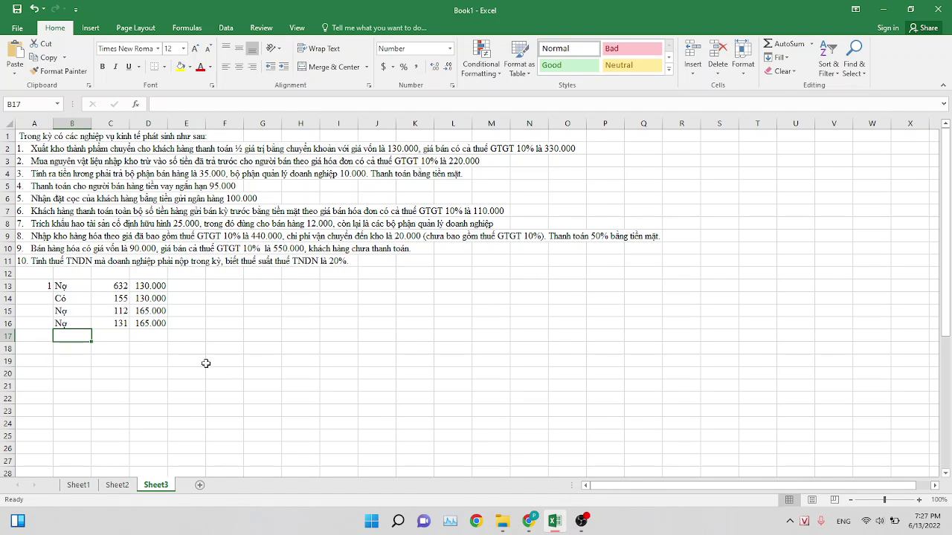
{"action": "type", "text": "Co"}
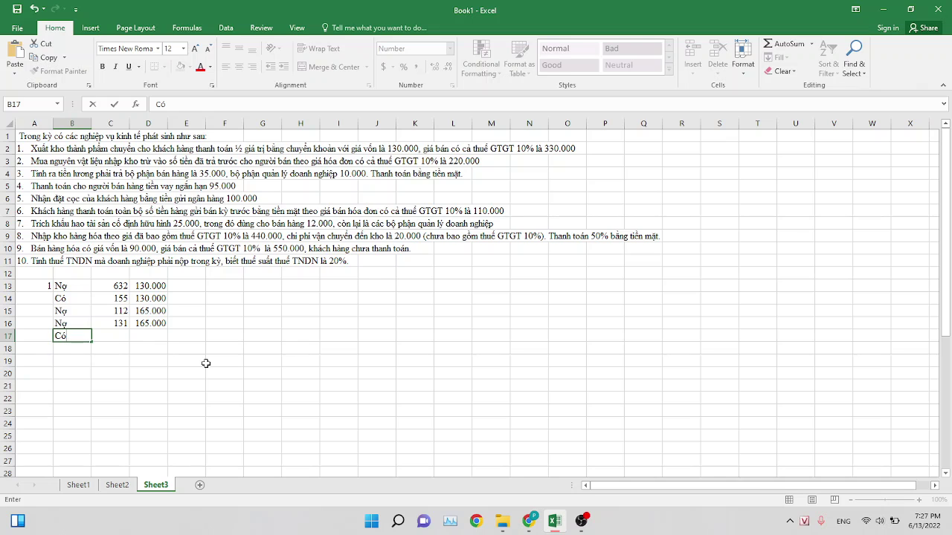
{"action": "key", "text": "Tab"}
{"action": "type", "text": "511"}
{"action": "key", "text": "Tab"}
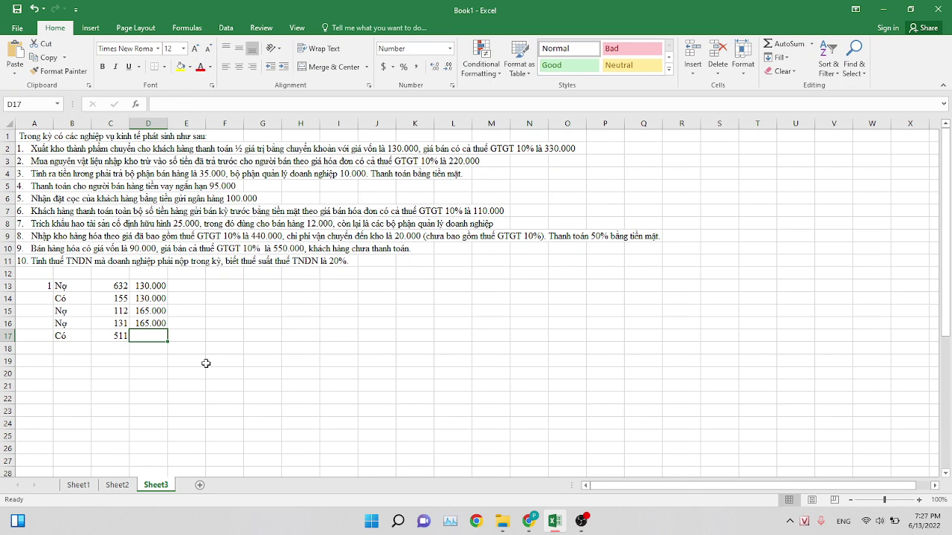
{"action": "type", "text": "300000"}
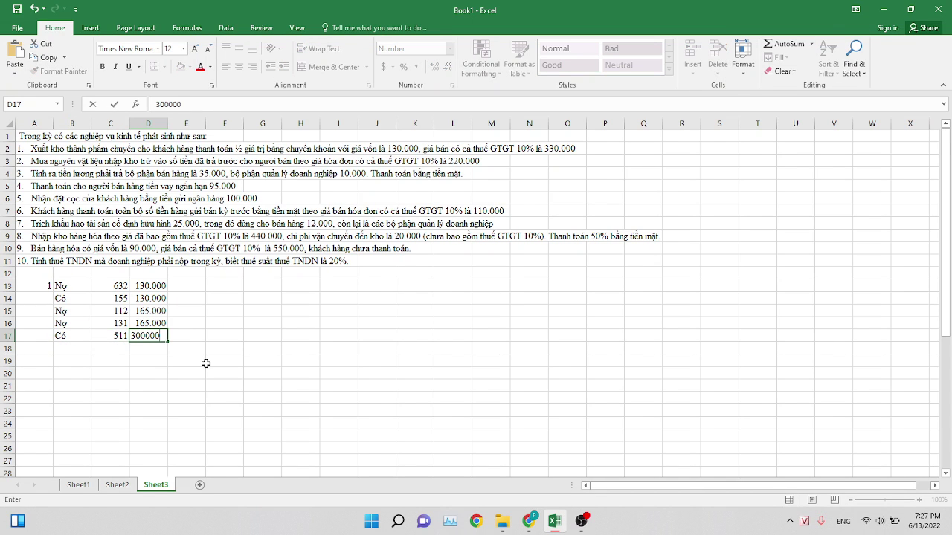
{"action": "key", "text": "Return"}
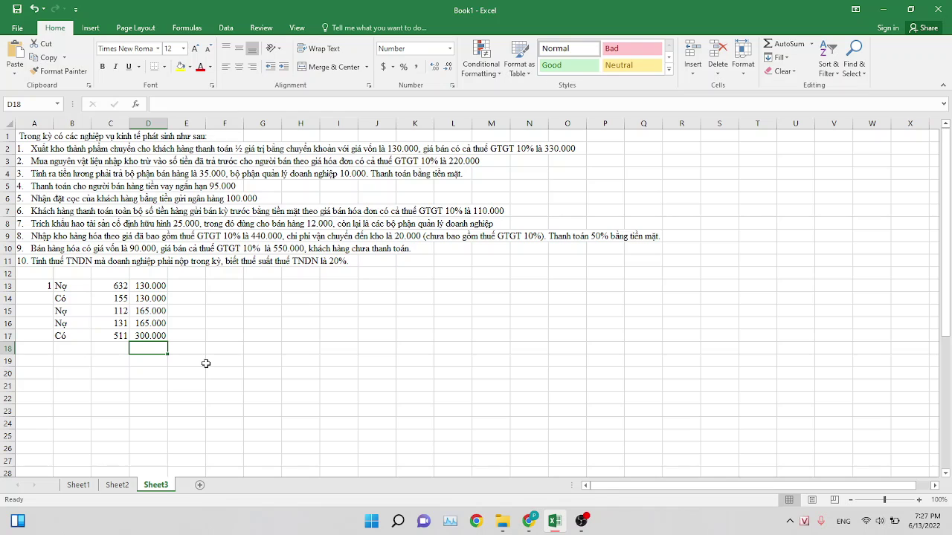
Record transaction 1's VAT credit in row 18: Có, account 133, amount 30000.
{"action": "left_click", "coordinate": [57, 345]}
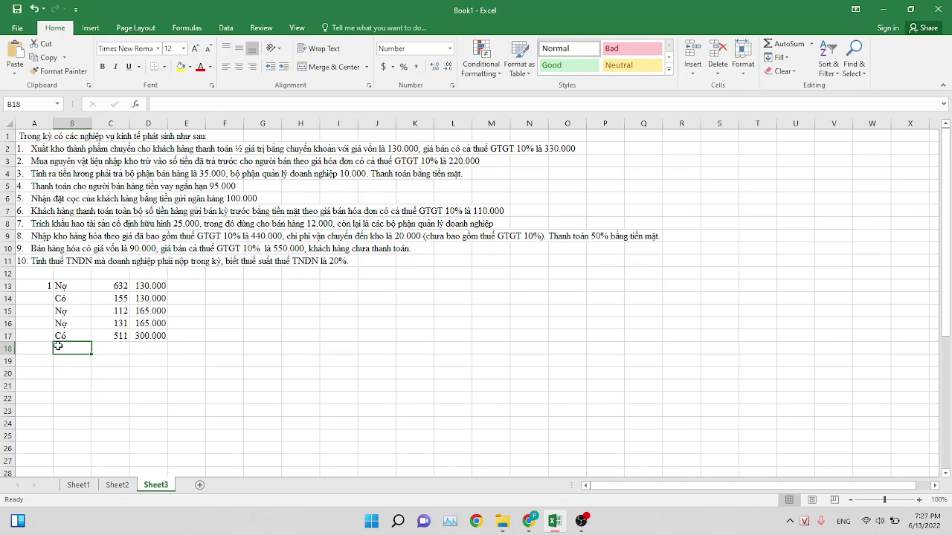
{"action": "type", "text": "Có"}
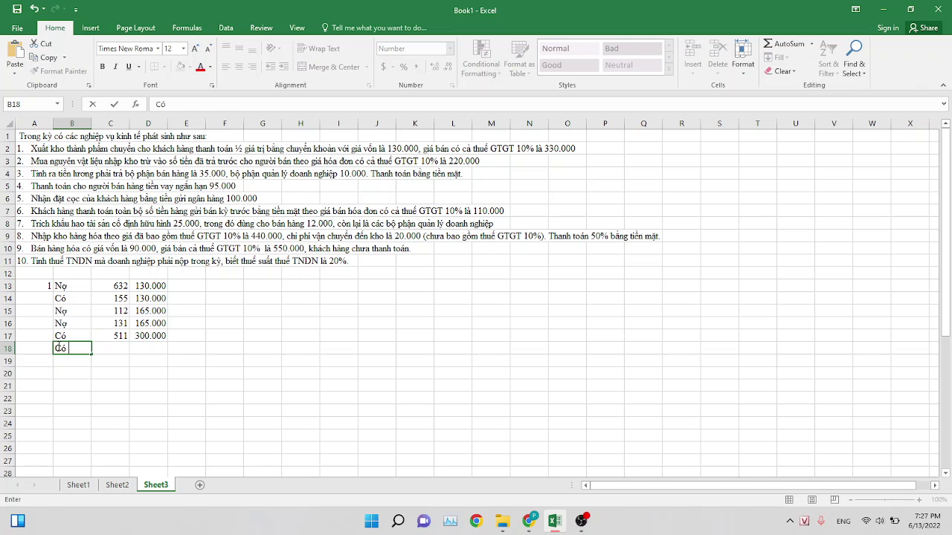
{"action": "key", "text": "Tab"}
{"action": "type", "text": "133"}
{"action": "key", "text": "Tab"}
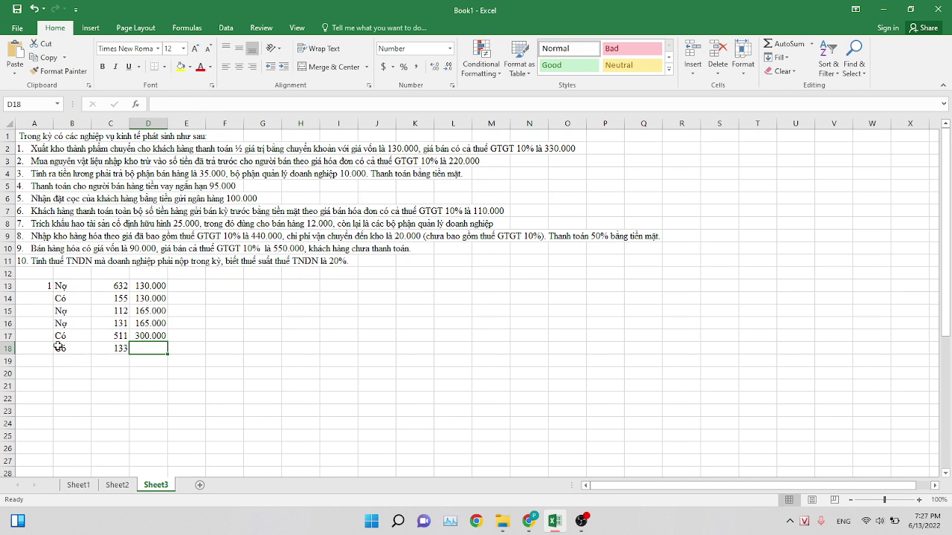
{"action": "type", "text": "30000"}
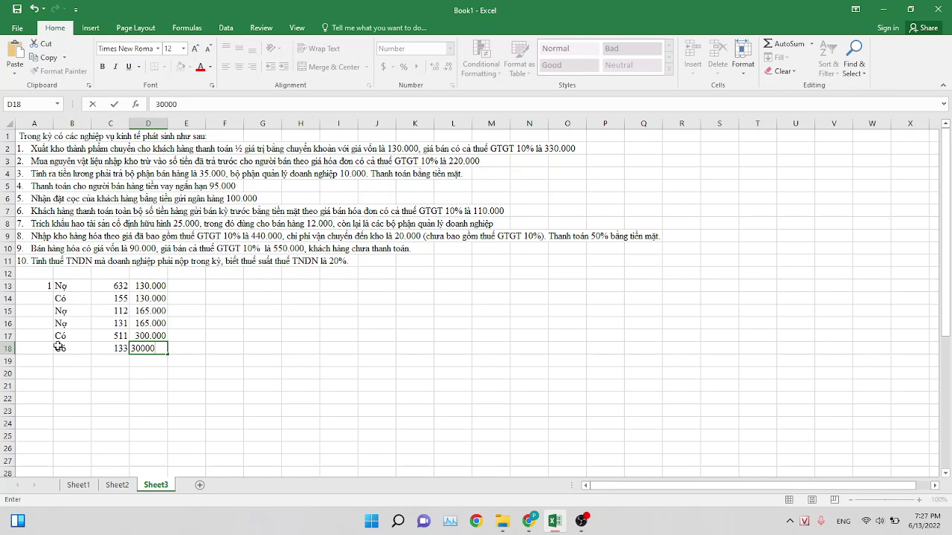
{"action": "key", "text": "Return"}
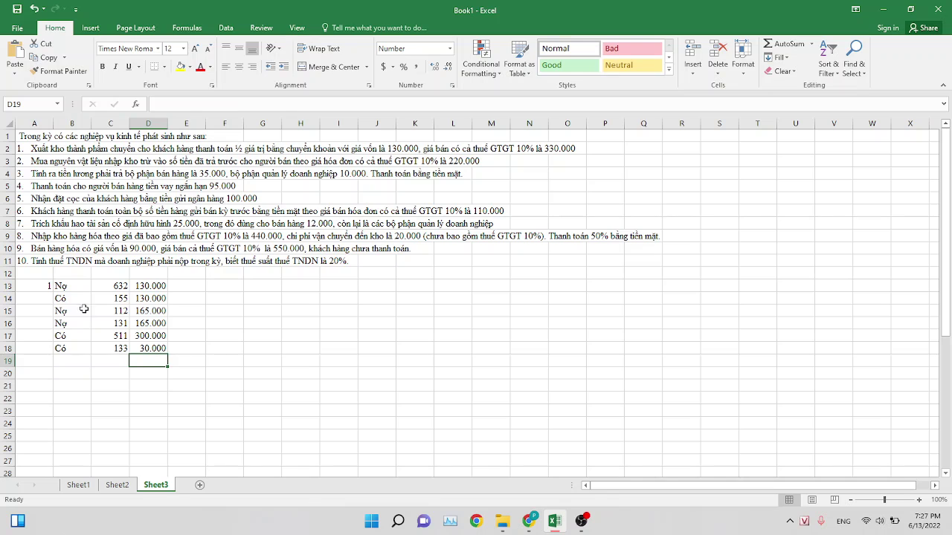
Start transaction 2 in row 19 with the raw-materials debit: number 2, Nợ, account 152, amount 200.000.
{"action": "left_click", "coordinate": [47, 359]}
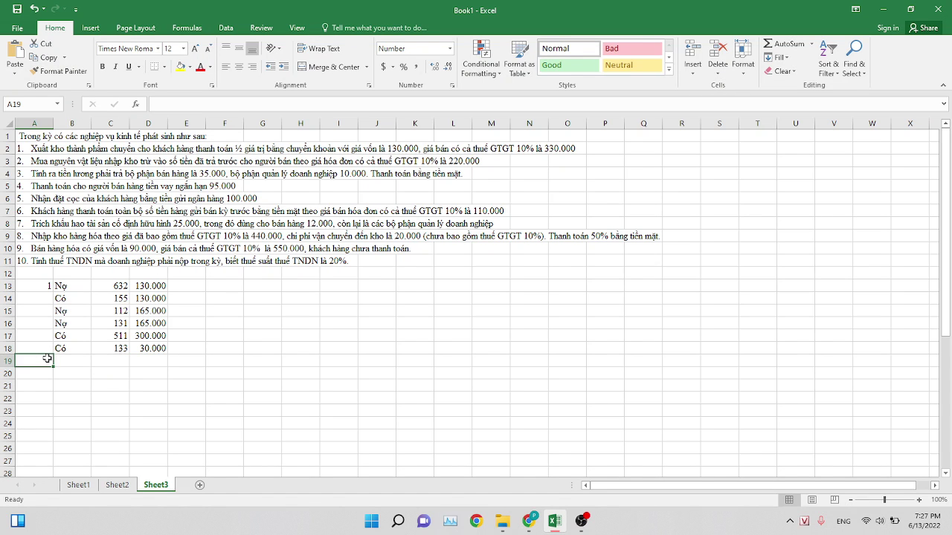
{"action": "type", "text": "2"}
{"action": "key", "text": "Tab"}
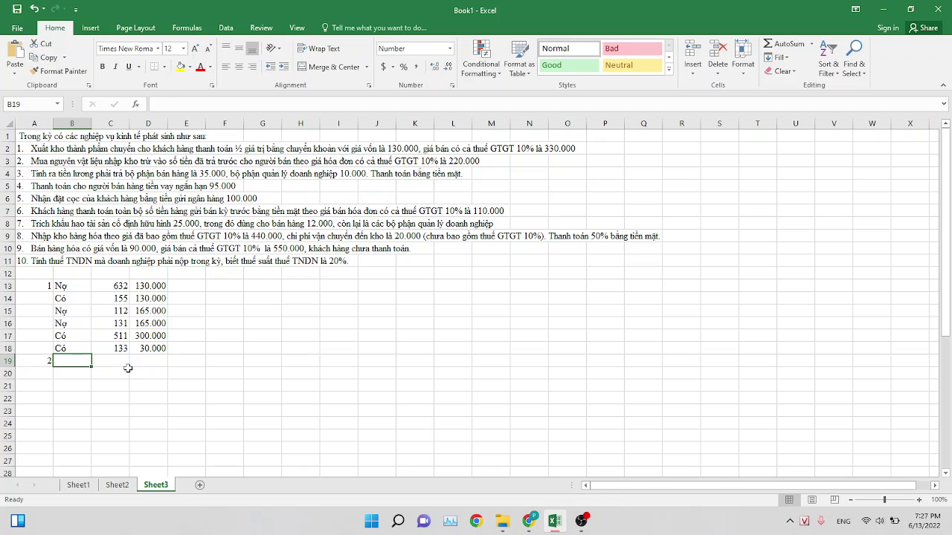
{"action": "type", "text": "Nợ"}
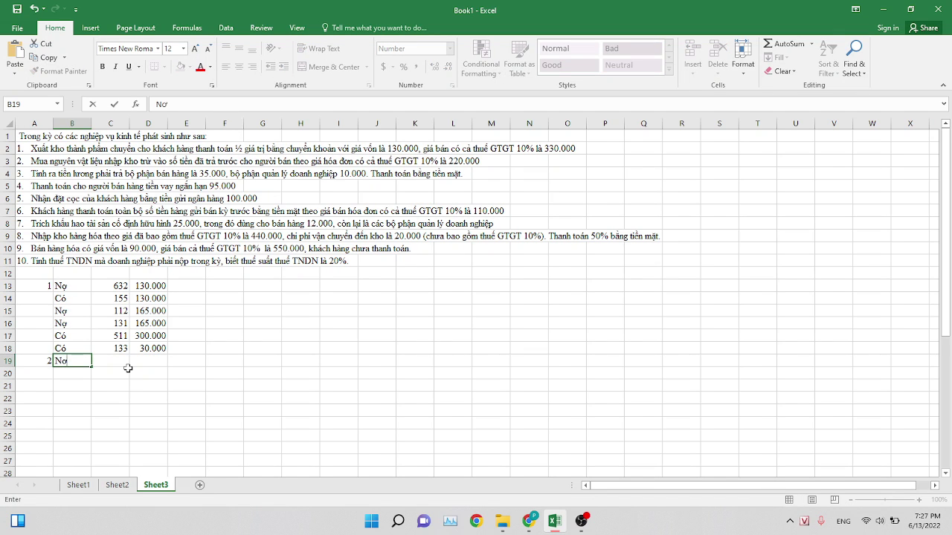
{"action": "key", "text": "Tab"}
{"action": "type", "text": "1"}
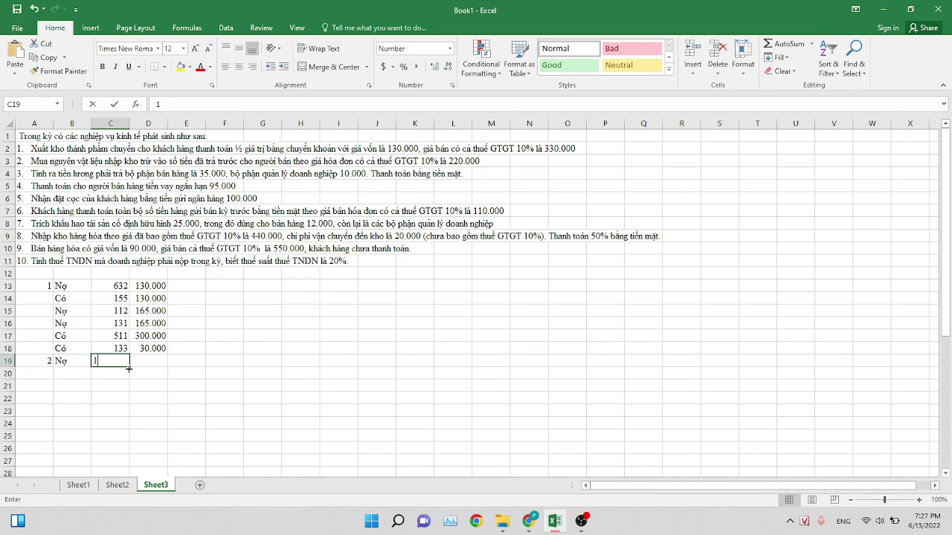
{"action": "type", "text": "52"}
{"action": "key", "text": "Tab"}
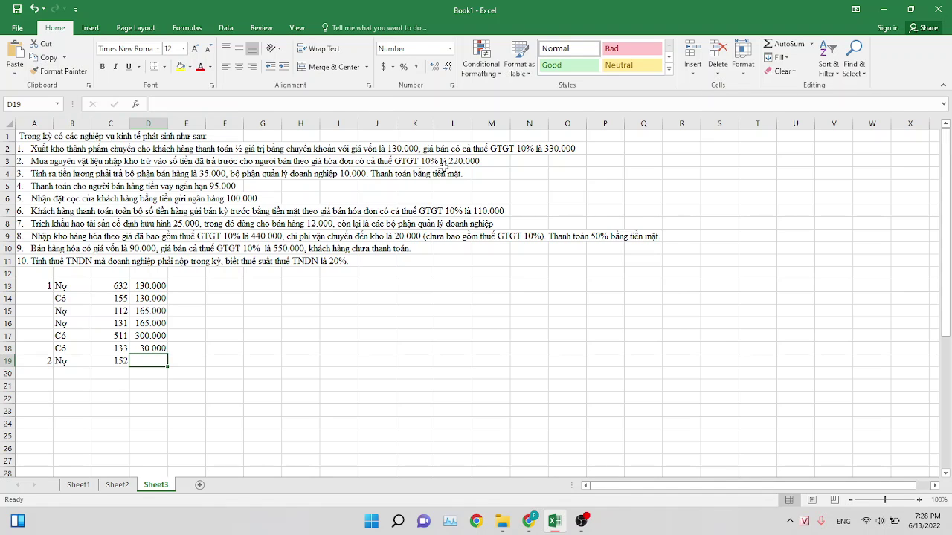
{"action": "type", "text": "200"}
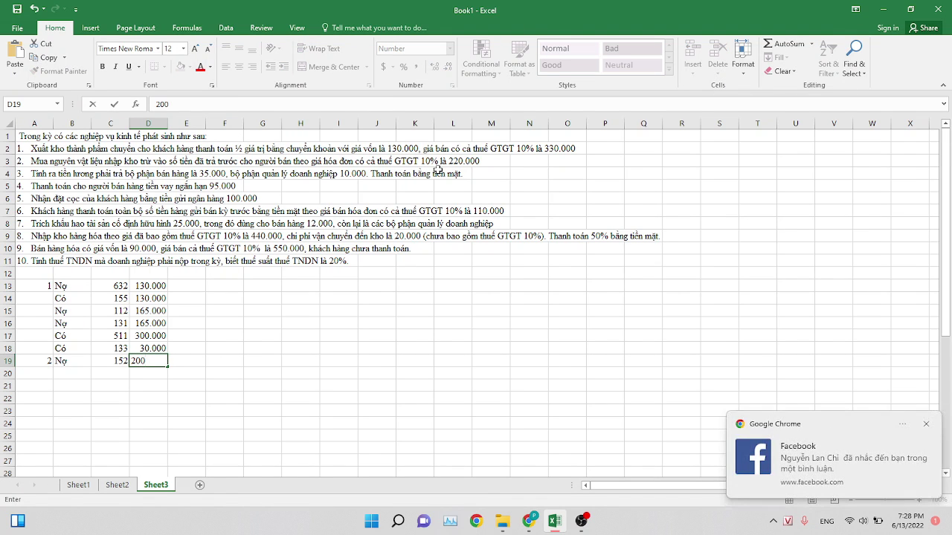
{"action": "type", "text": ".000"}
{"action": "key", "text": "Return"}
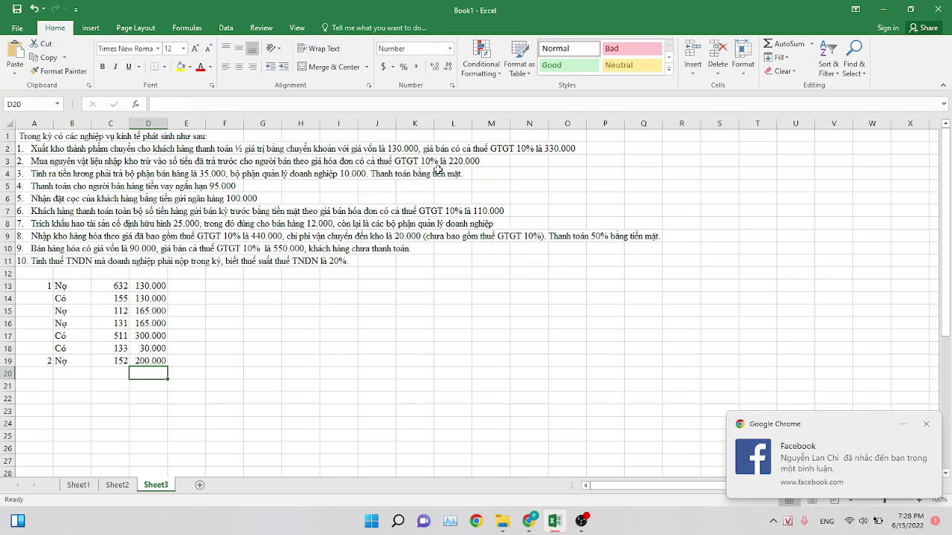
Record transaction 2's input VAT debit in row 20: Nợ, account 133, amount 20000.
{"action": "left_click", "coordinate": [69, 372]}
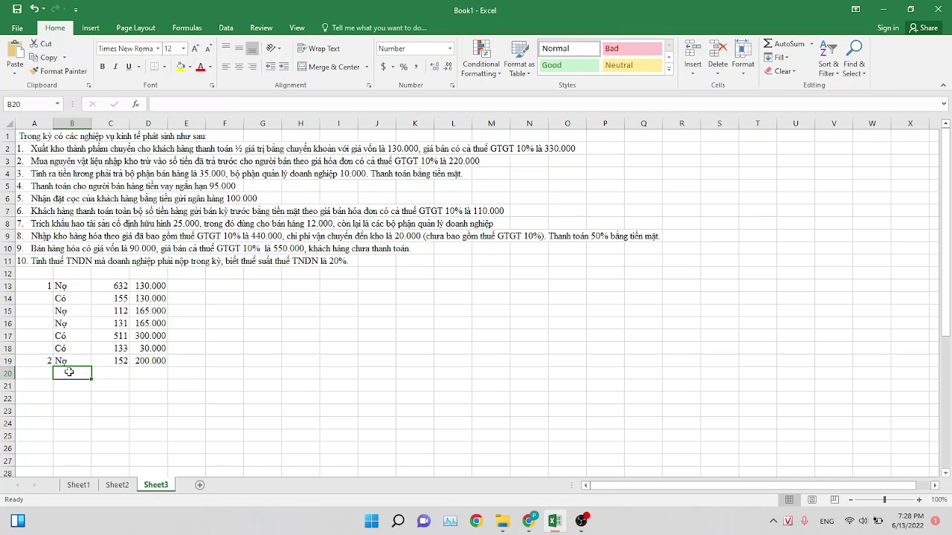
{"action": "type", "text": "Nợ"}
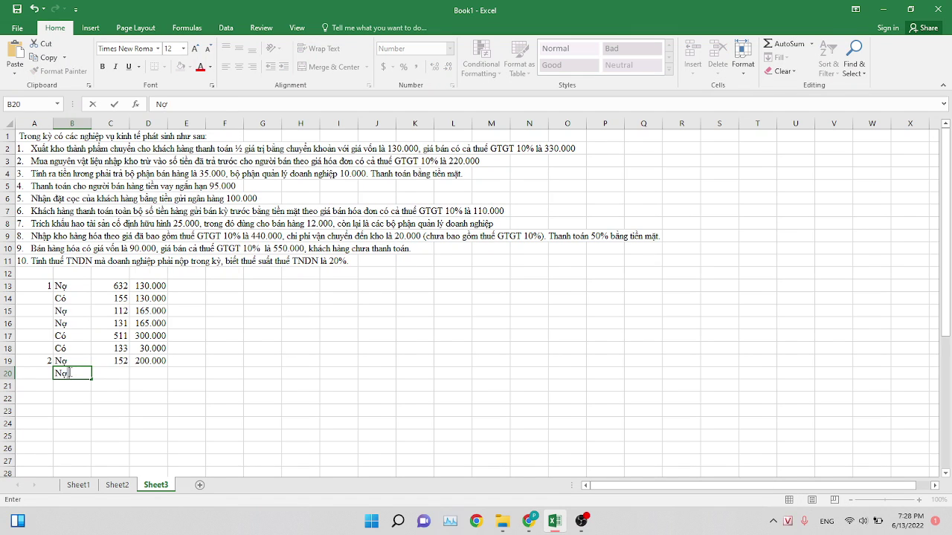
{"action": "key", "text": "Tab"}
{"action": "type", "text": "133"}
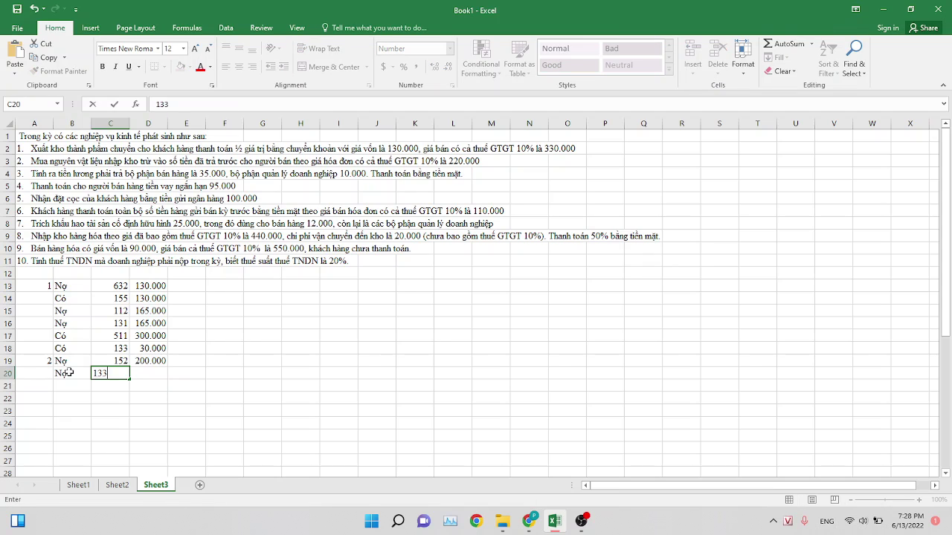
{"action": "key", "text": "Tab"}
{"action": "type", "text": "20000"}
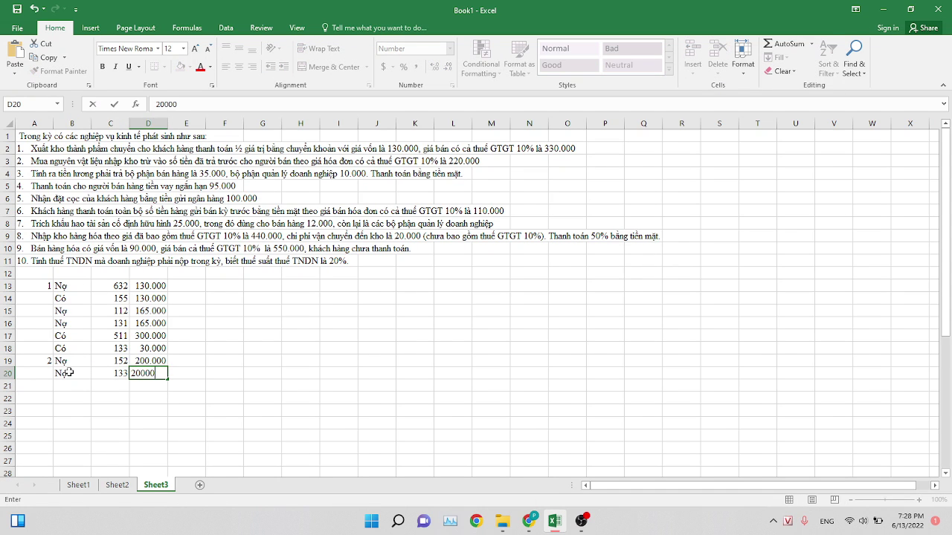
Record transaction 2's supplier credit in row 21: Có, account 331, amount 220000.
{"action": "left_click", "coordinate": [70, 387]}
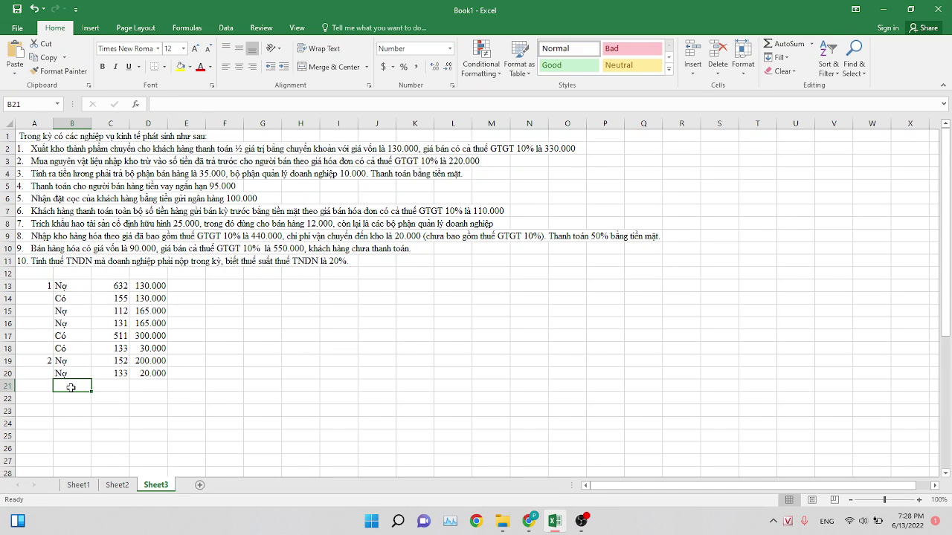
{"action": "type", "text": "Có"}
{"action": "key", "text": "Tab"}
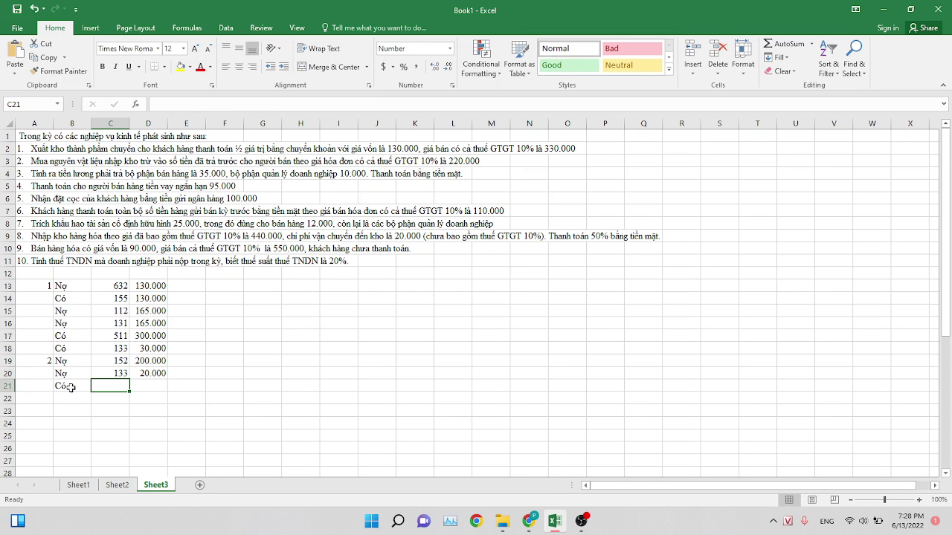
{"action": "type", "text": "331"}
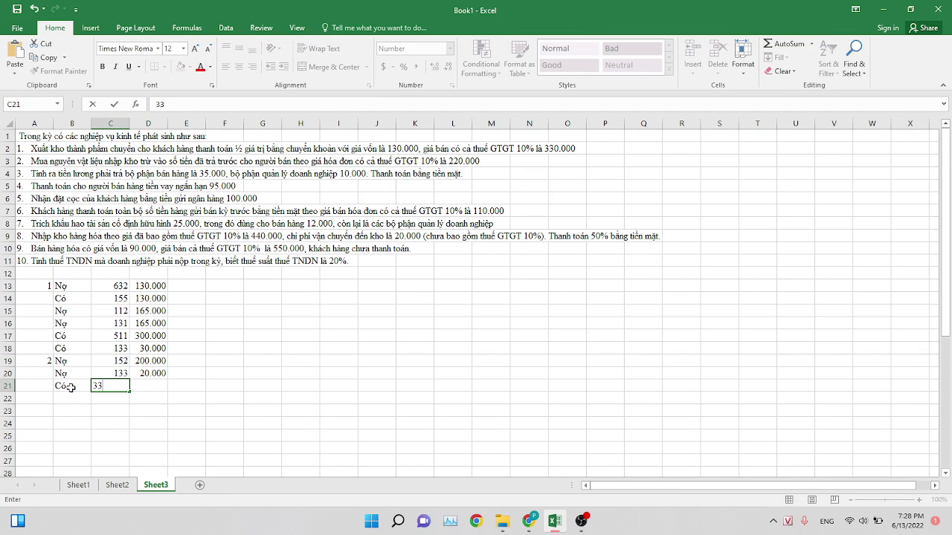
{"action": "key", "text": "Tab"}
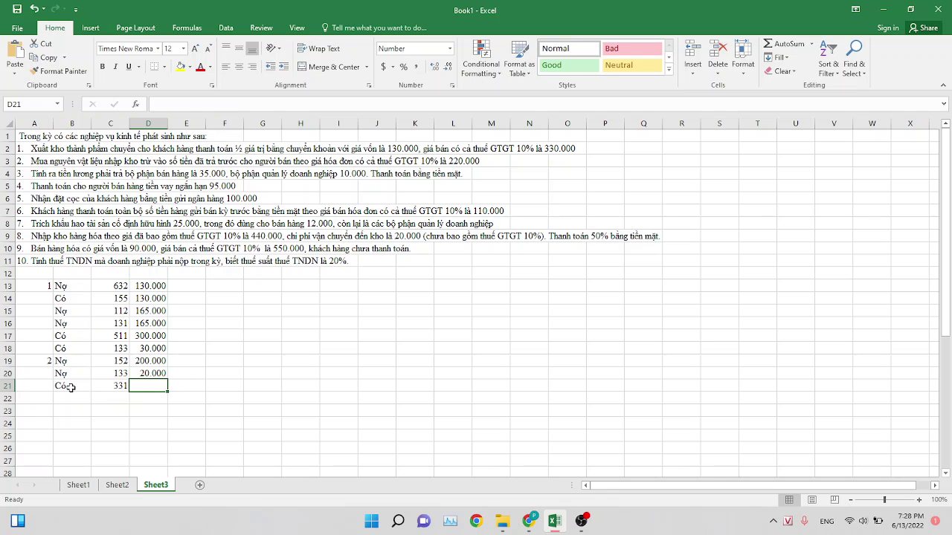
{"action": "type", "text": "220000"}
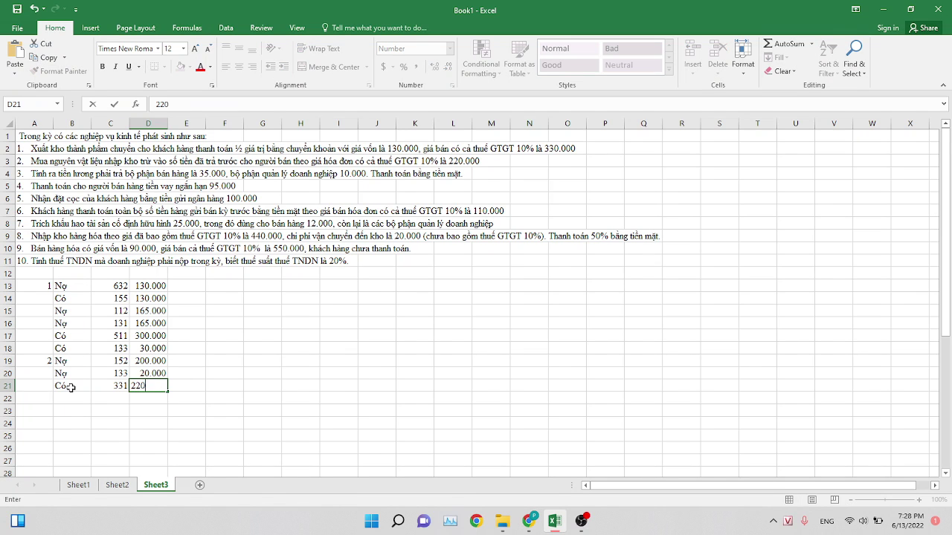
Start transaction 3 in row 22 with the cash credit for salaries: number 3, Có, account 111, amount 45.000.
{"action": "left_click", "coordinate": [39, 399]}
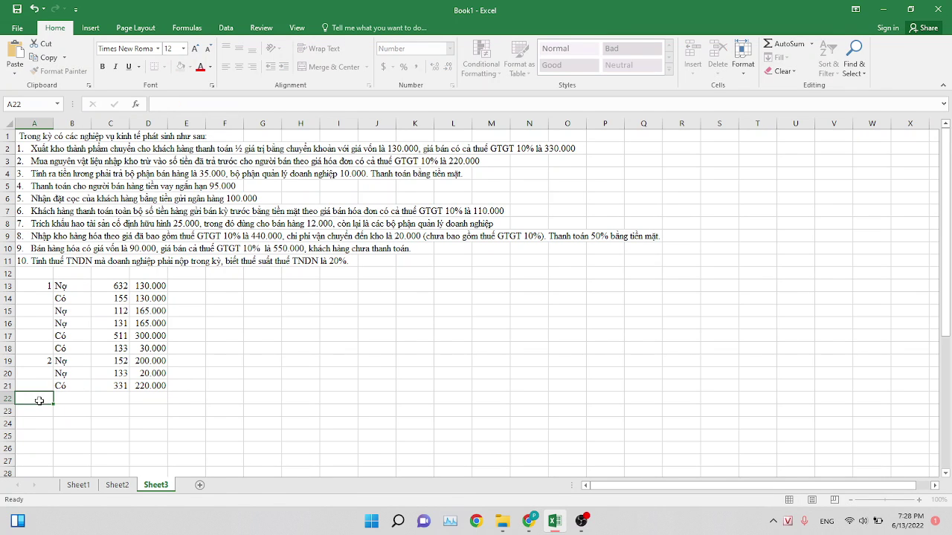
{"action": "type", "text": "3"}
{"action": "key", "text": "Tab"}
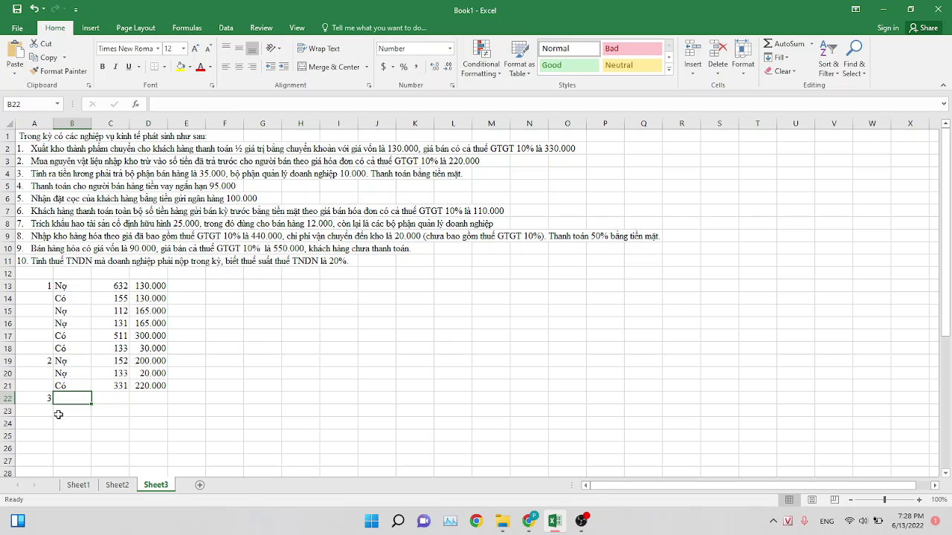
{"action": "type", "text": "Có"}
{"action": "key", "text": "Tab"}
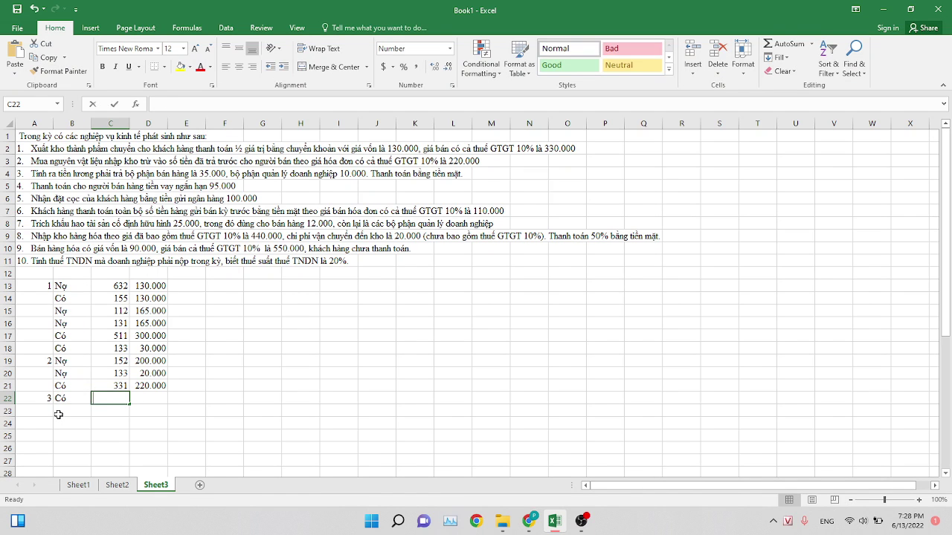
{"action": "type", "text": "111"}
{"action": "key", "text": "Tab"}
{"action": "type", "text": "45"}
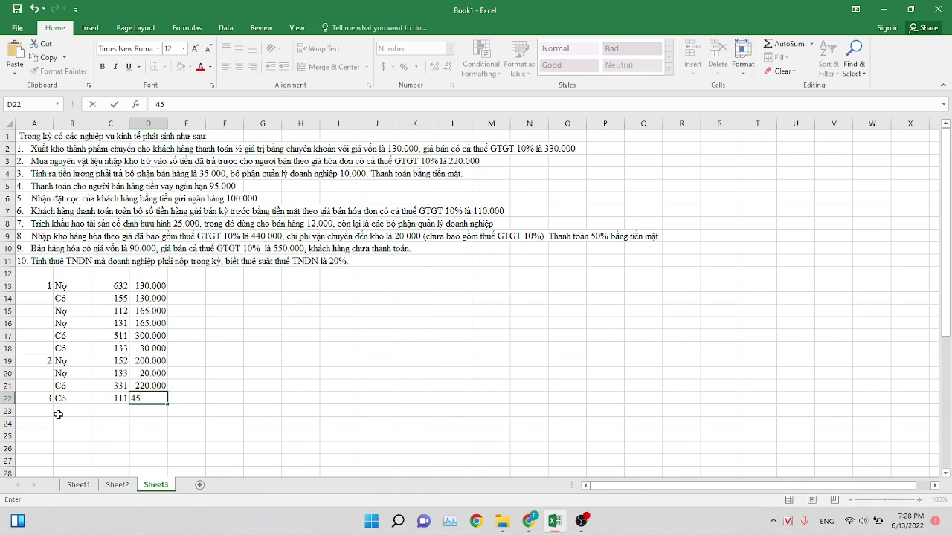
{"action": "type", "text": ".00000"}
{"action": "key", "text": "Return"}
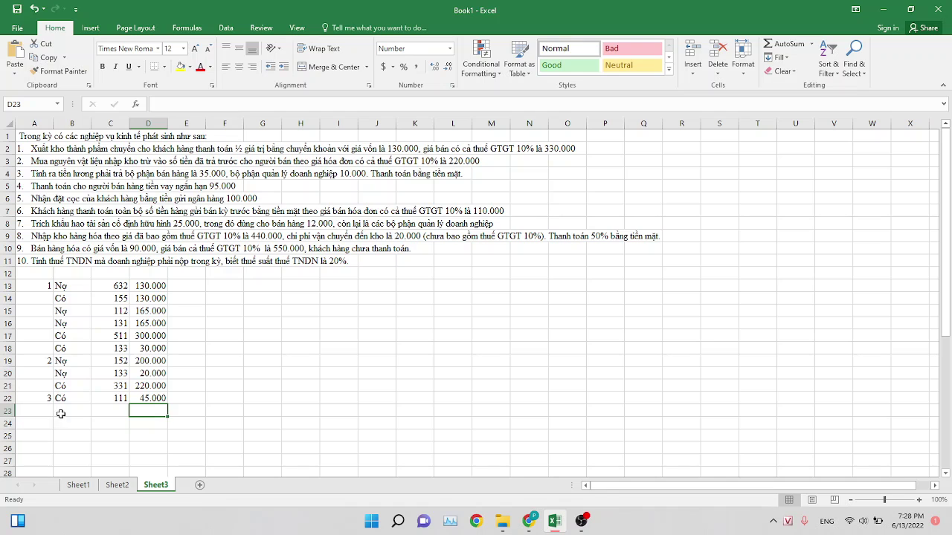
Record transaction 3's sales-department salary debit in row 23: Nợ, account 641, amount 35000.
{"action": "left_click", "coordinate": [61, 413]}
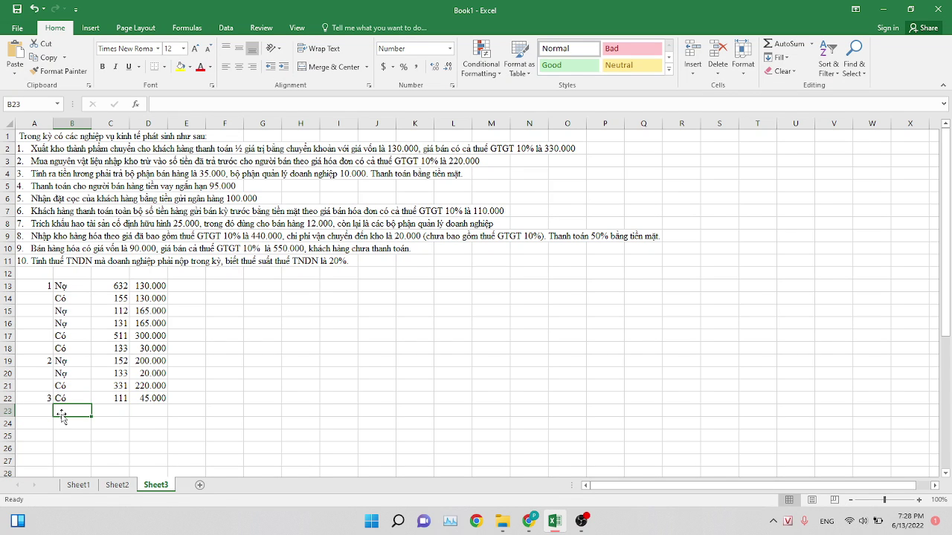
{"action": "type", "text": "No"}
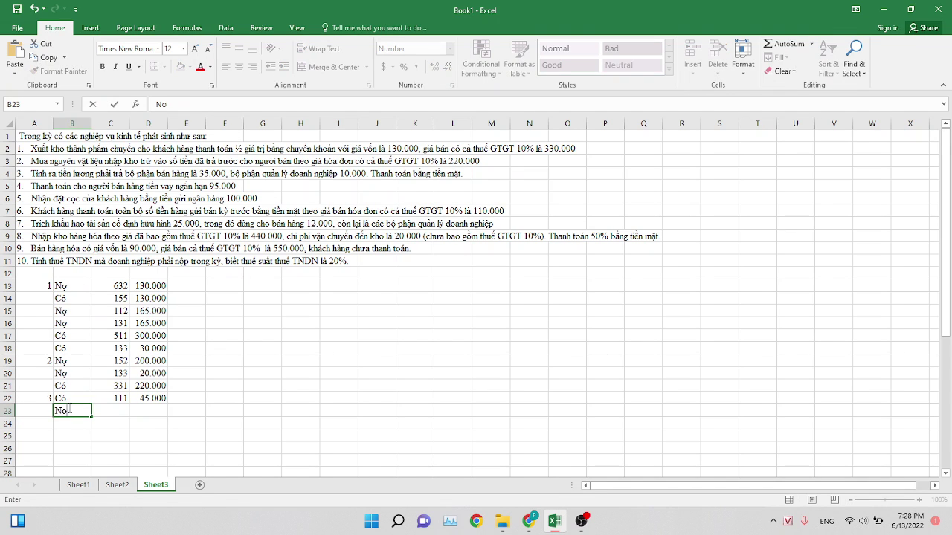
{"action": "type", "text": "wj"}
{"action": "key", "text": "Tab"}
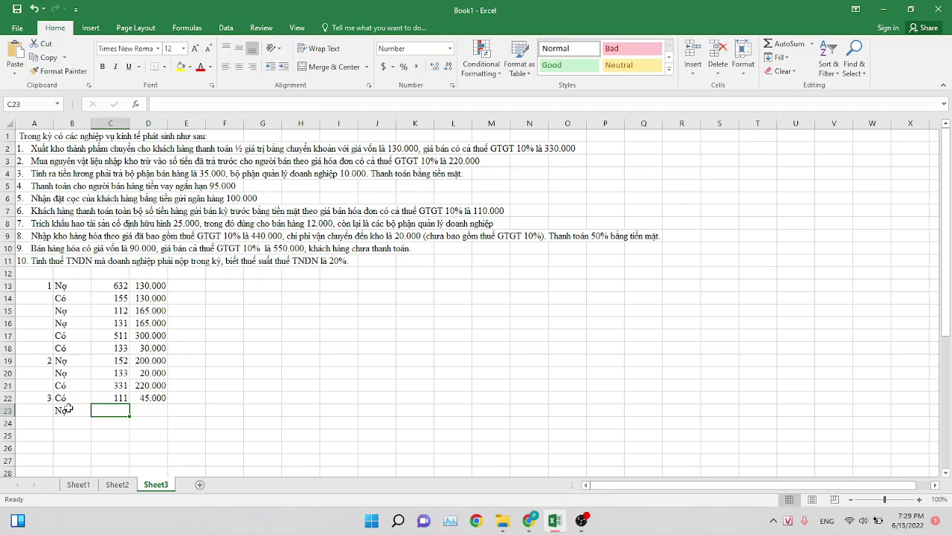
{"action": "type", "text": "641"}
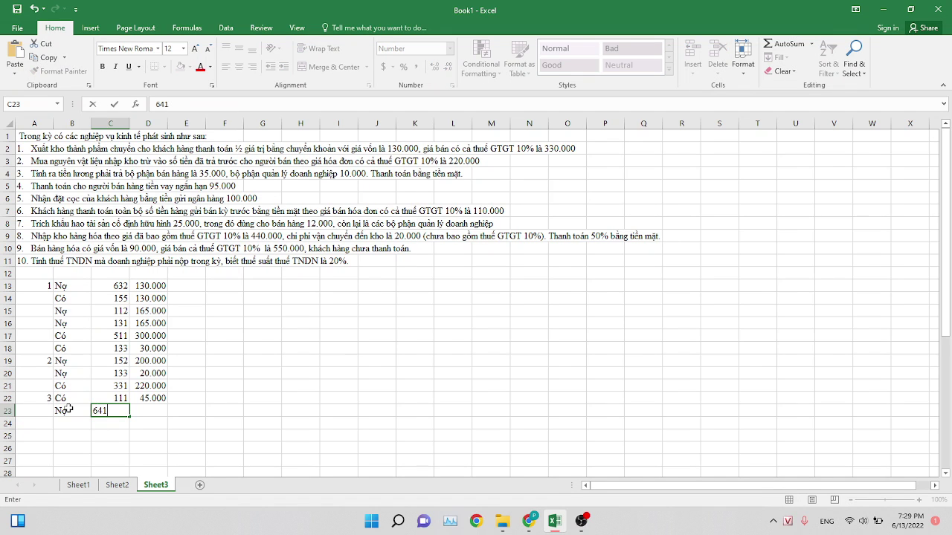
{"action": "key", "text": "Tab"}
{"action": "type", "text": "35000"}
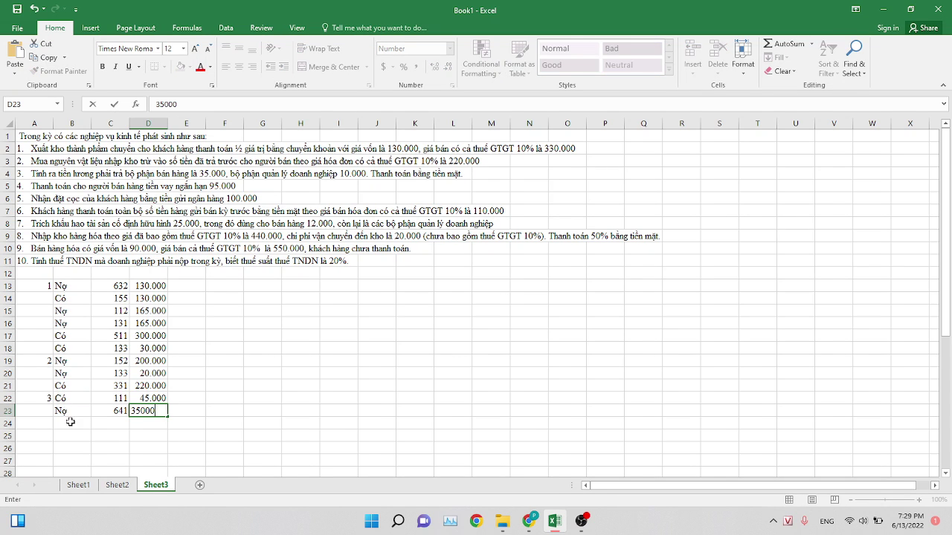
Record transaction 3's administration salary debit in row 24: Nợ, account 642, amount 10000.
{"action": "left_click", "coordinate": [71, 420]}
{"action": "type", "text": "Nợ"}
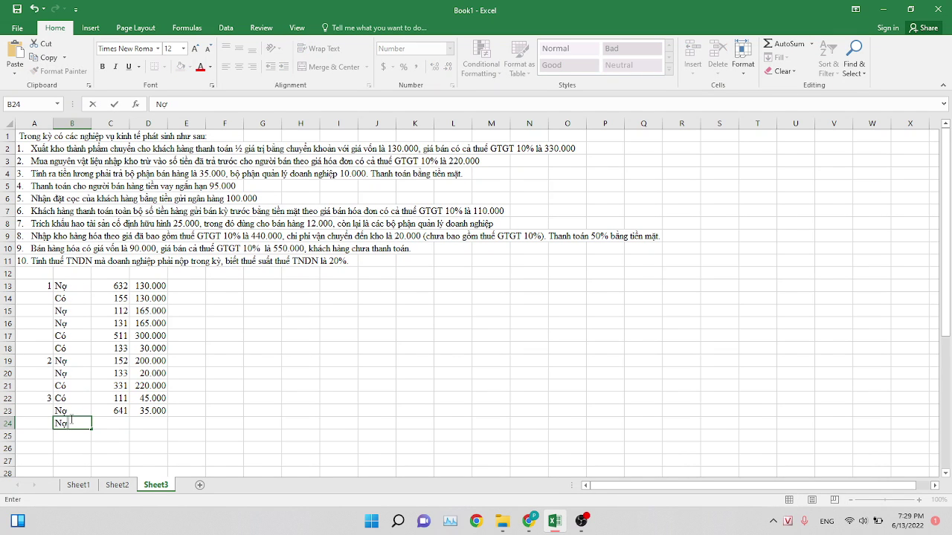
{"action": "key", "text": "Tab"}
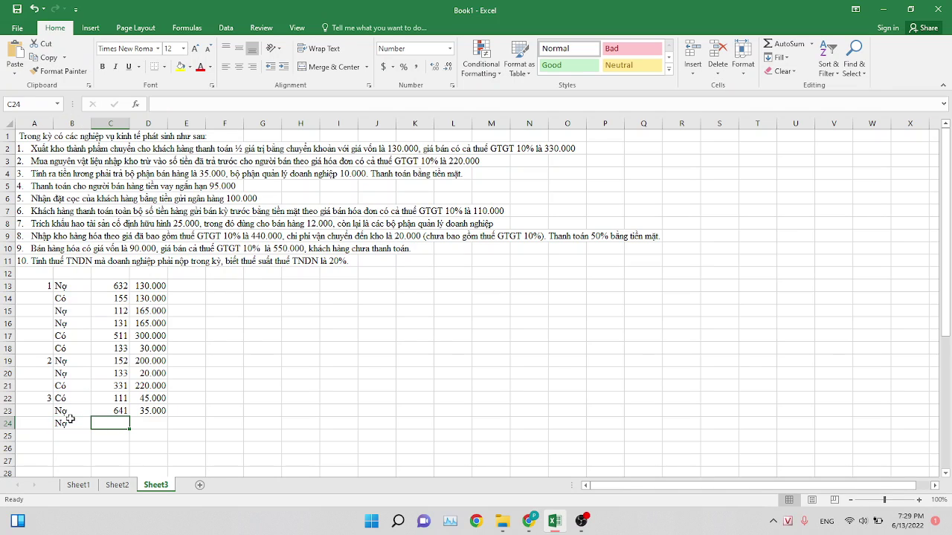
{"action": "type", "text": "642"}
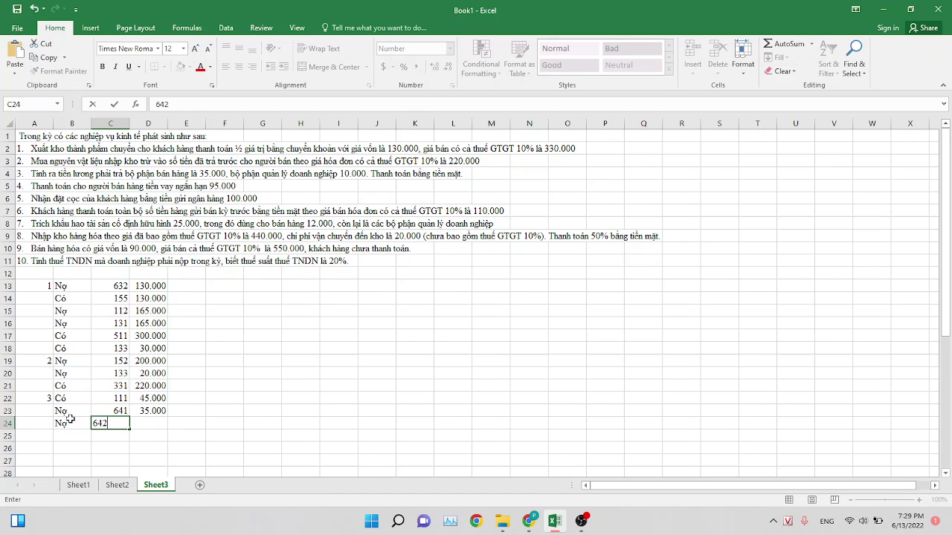
{"action": "key", "text": "Tab"}
{"action": "type", "text": "10000"}
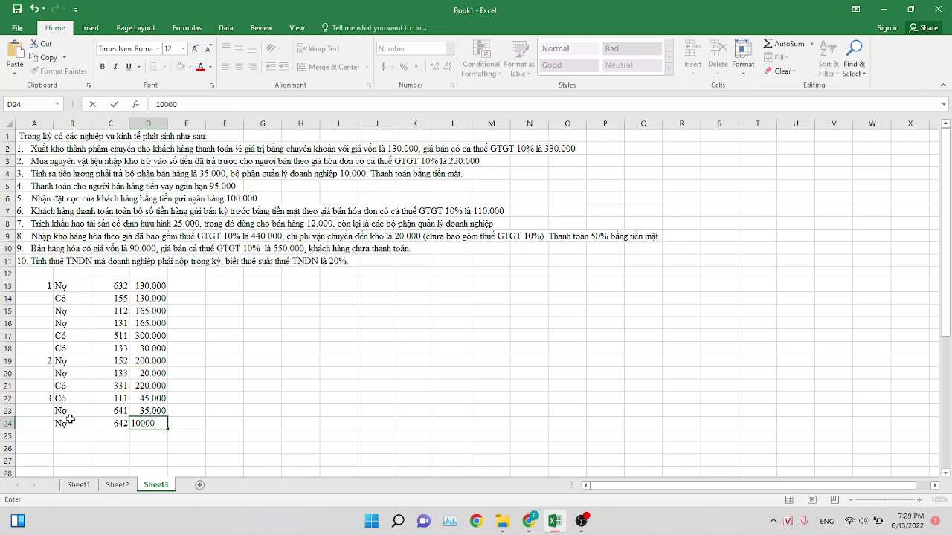
Start transaction 4 in row 25 with the supplier entry: number 4, Có, account 331, amount 95000.
{"action": "left_click", "coordinate": [40, 435]}
{"action": "type", "text": "4"}
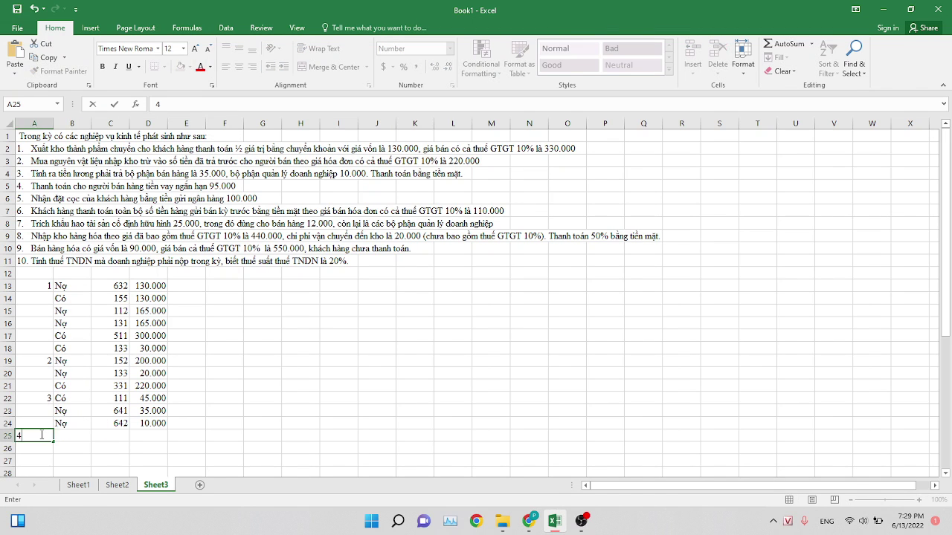
{"action": "key", "text": "Tab"}
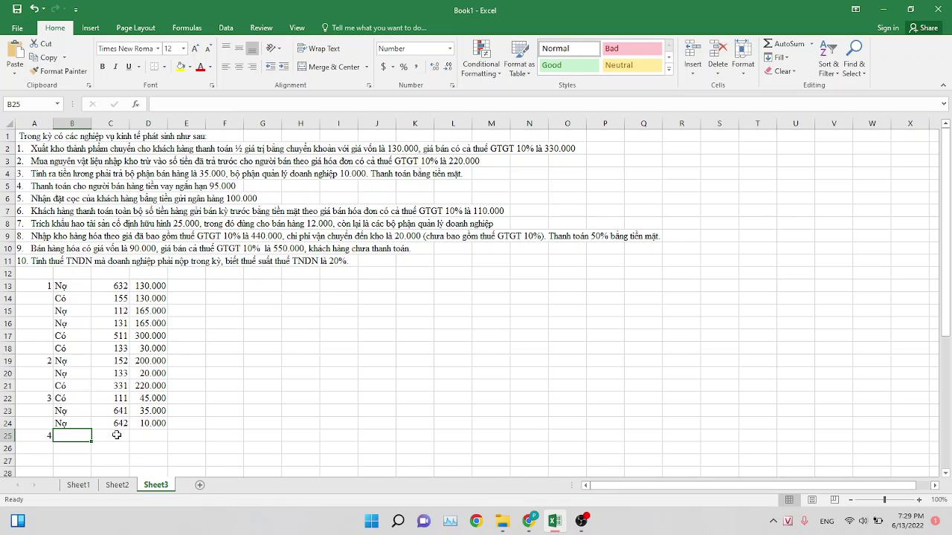
{"action": "type", "text": "C"}
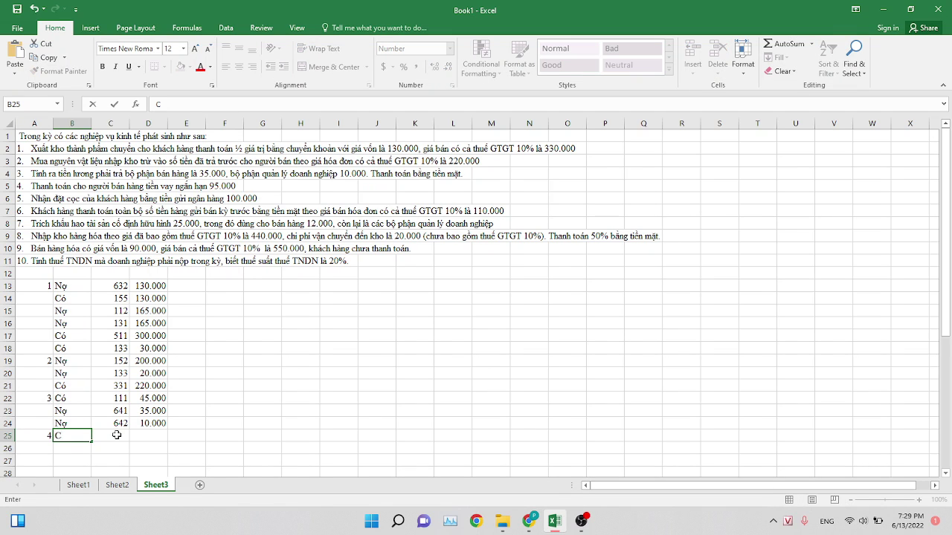
{"action": "type", "text": "ó"}
{"action": "key", "text": "Return"}
{"action": "key", "text": "Tab"}
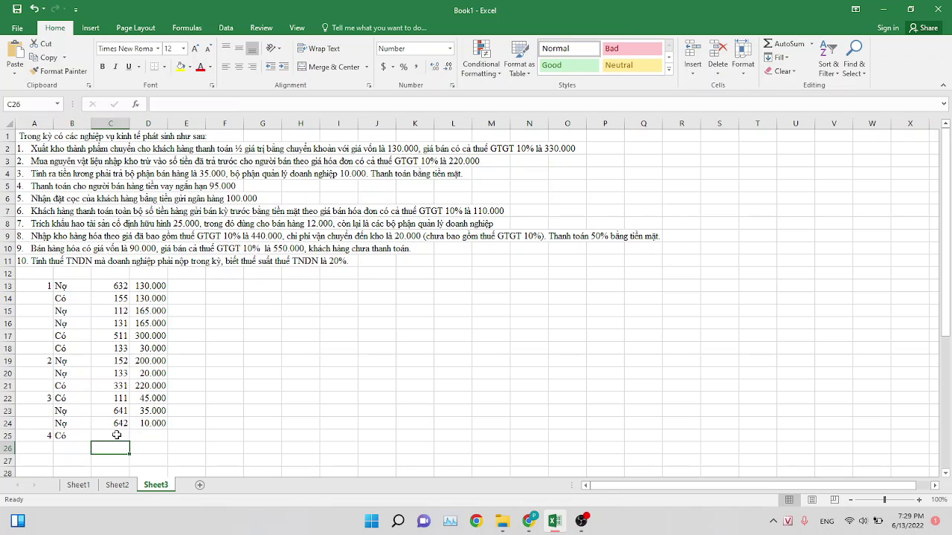
{"action": "left_click", "coordinate": [117, 435]}
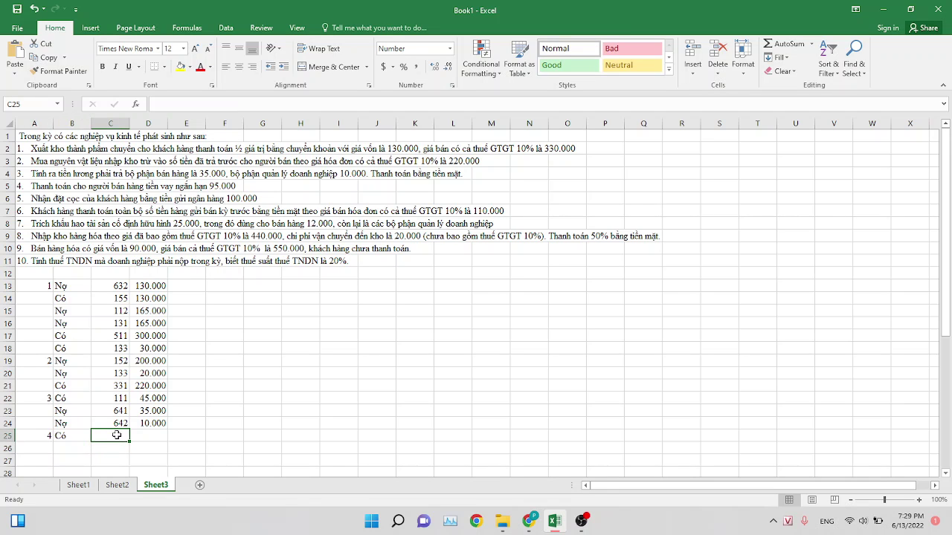
{"action": "type", "text": "331"}
{"action": "key", "text": "Tab"}
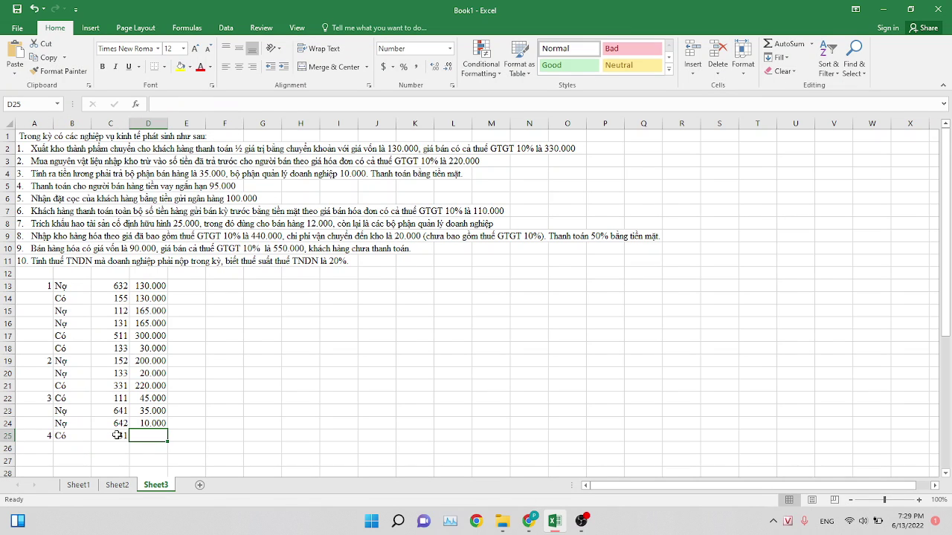
{"action": "type", "text": "95000"}
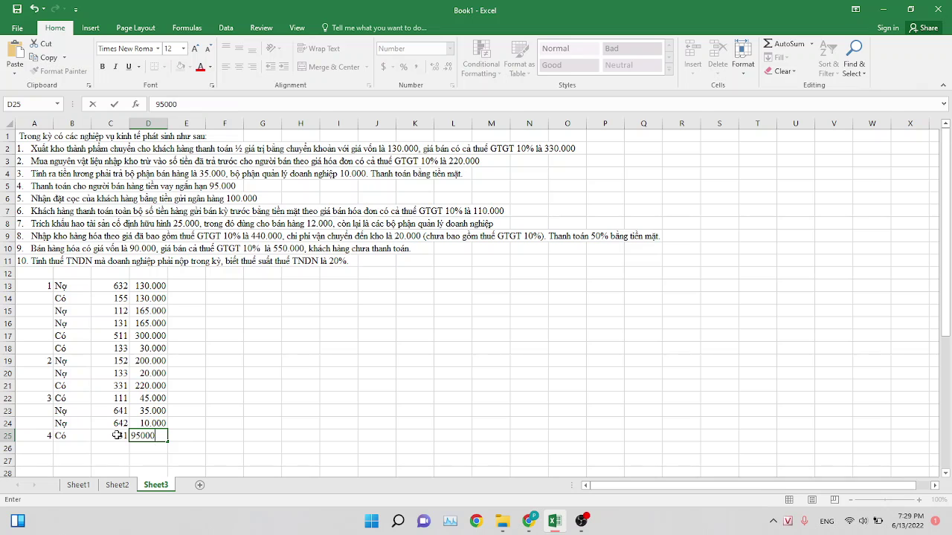
Record transaction 4's short-term loan entry in row 26: Nợ, account 341, amount 95000.
{"action": "left_click", "coordinate": [87, 449]}
{"action": "type", "text": "Nợ"}
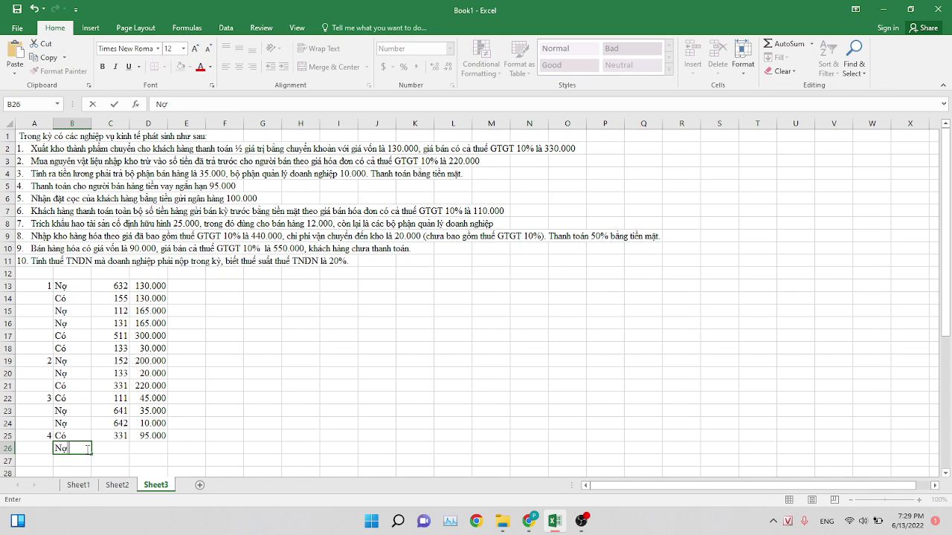
{"action": "key", "text": "Tab"}
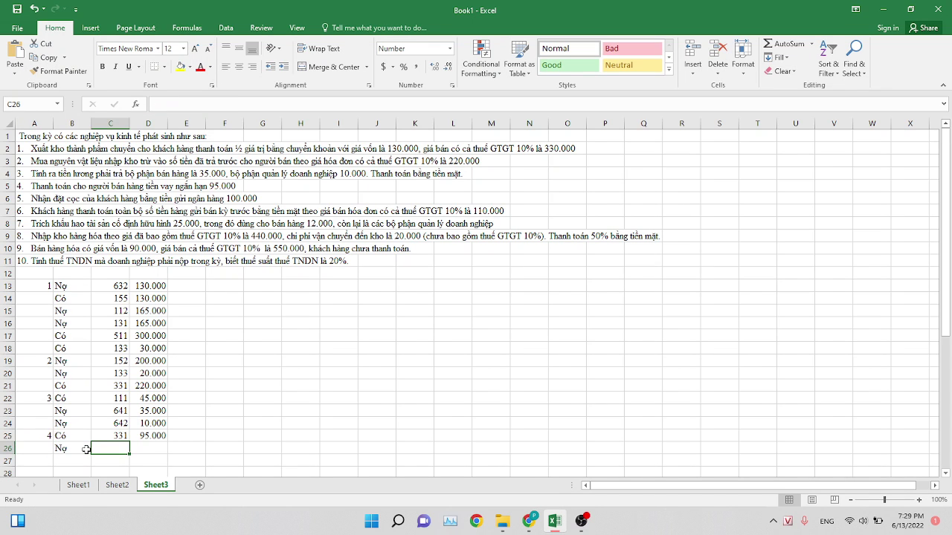
{"action": "type", "text": "3"}
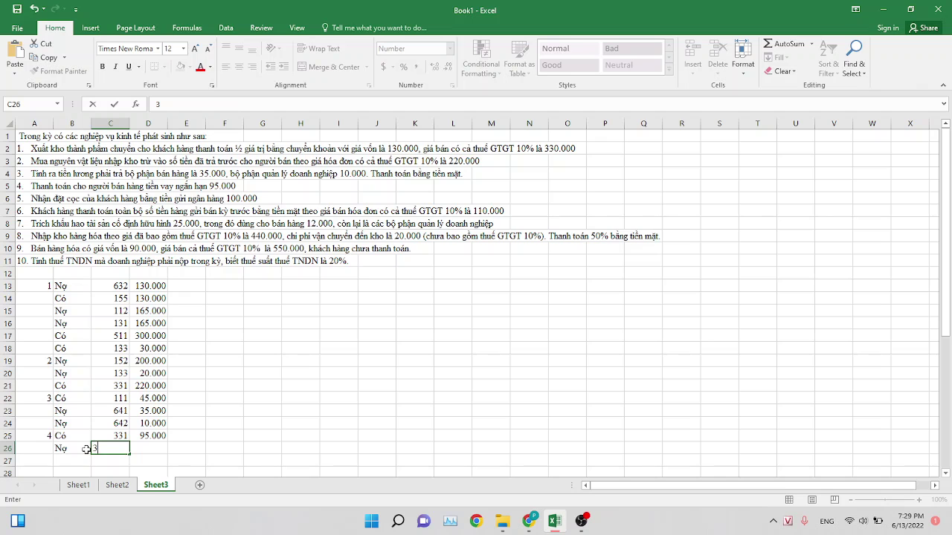
{"action": "type", "text": "41"}
{"action": "key", "text": "Tab"}
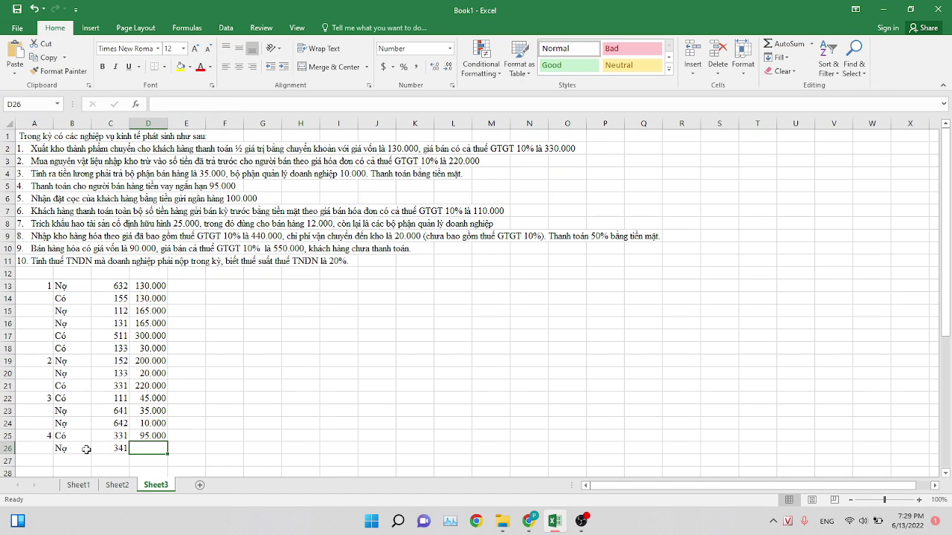
{"action": "type", "text": "95000"}
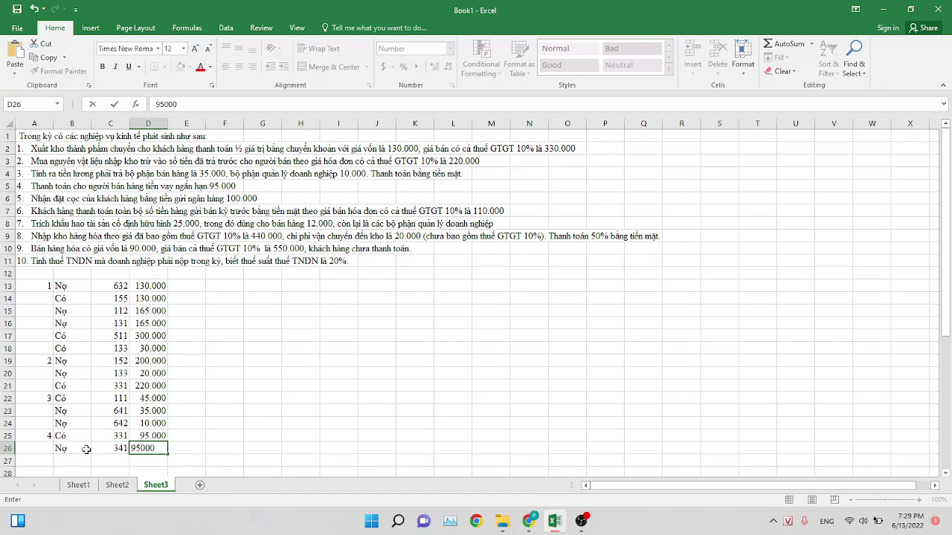
Start transaction 5 in row 27 with the bank deposit debit: number 5, Nợ, account 112, amount 100.000.
{"action": "left_click", "coordinate": [44, 462]}
{"action": "type", "text": "5"}
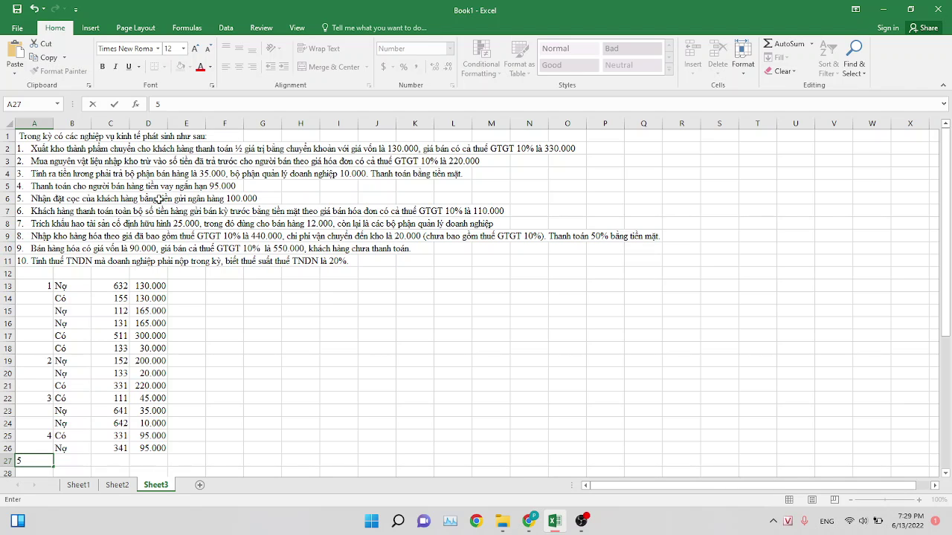
{"action": "left_click", "coordinate": [67, 462]}
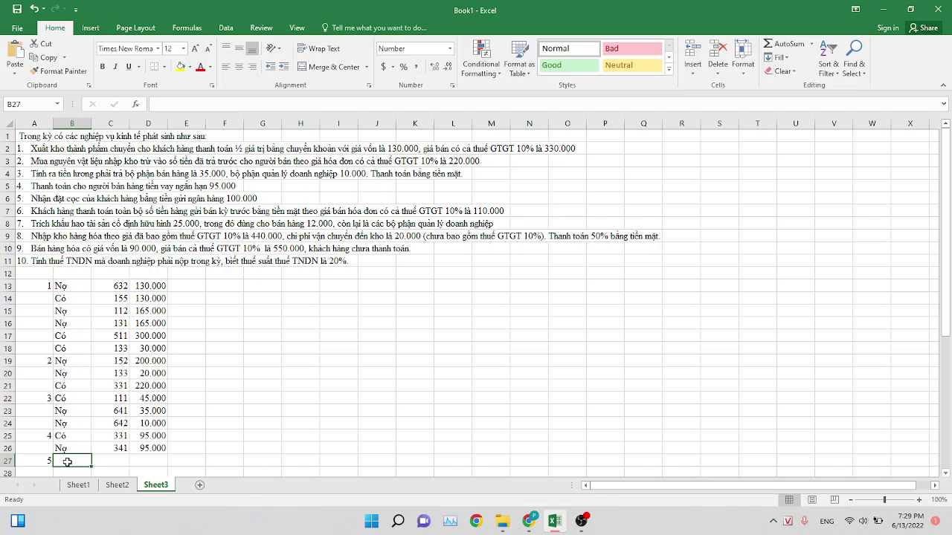
{"action": "type", "text": "Nợ"}
{"action": "key", "text": "Tab"}
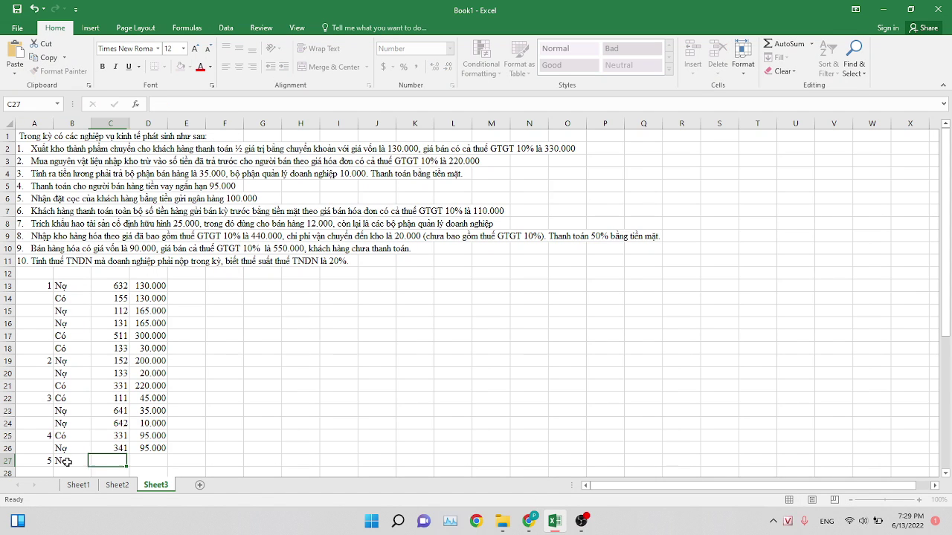
{"action": "type", "text": "112"}
{"action": "key", "text": "Tab"}
{"action": "type", "text": "1"}
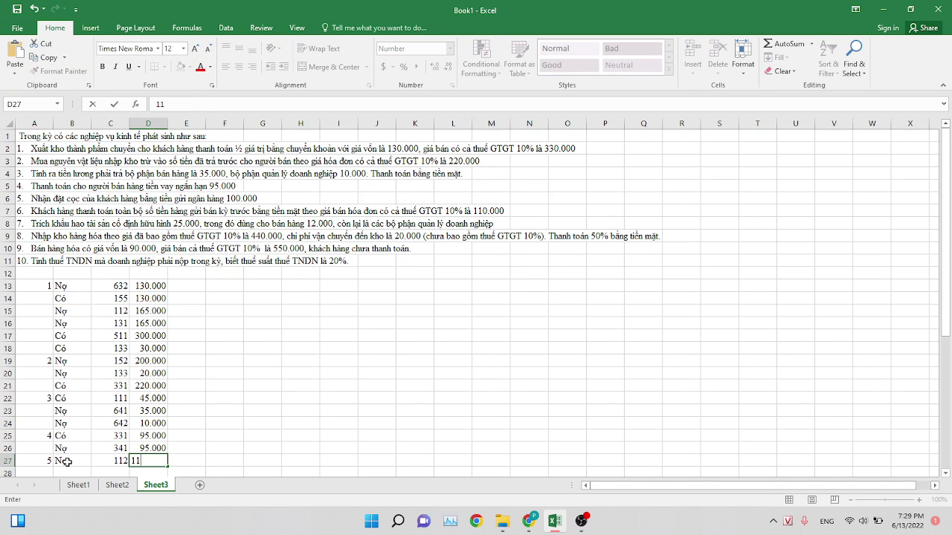
{"action": "type", "text": "00.000"}
{"action": "key", "text": "Return"}
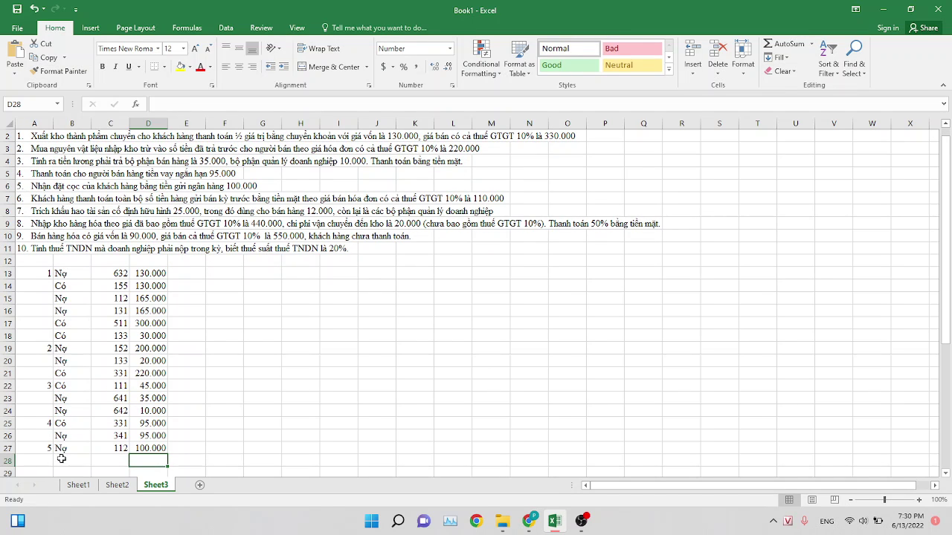
Record transaction 5's customer prepayment credit in row 28: Có, account 131, amount 100.000.
{"action": "left_click", "coordinate": [61, 459]}
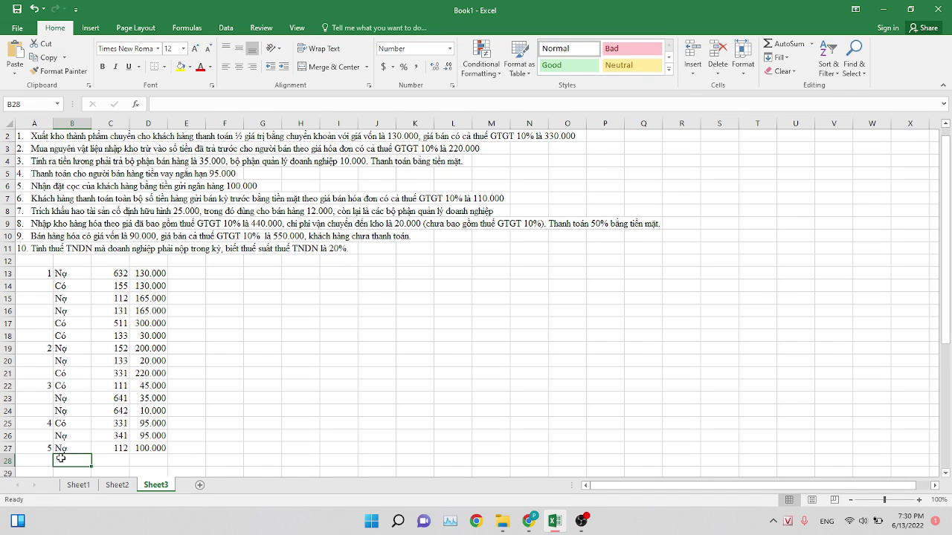
{"action": "type", "text": "C"}
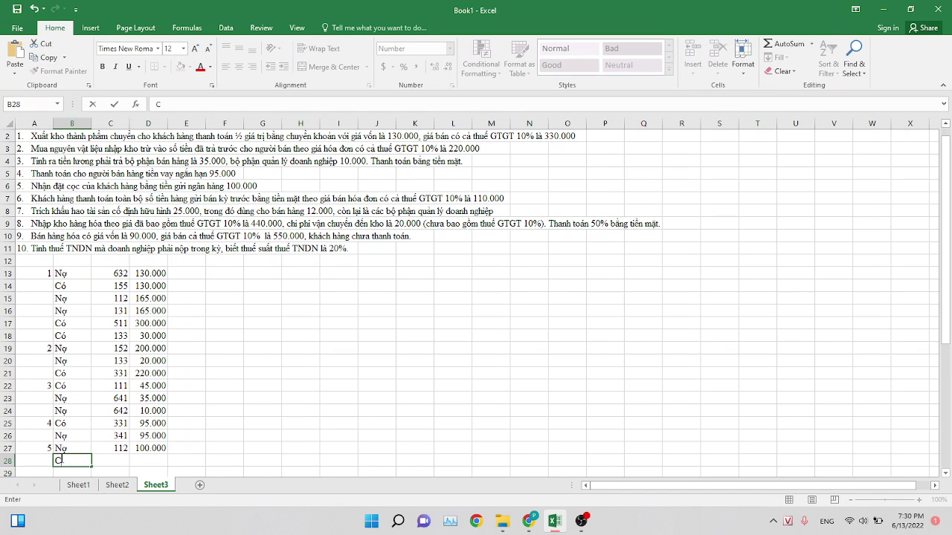
{"action": "type", "text": "ó"}
{"action": "key", "text": "Tab"}
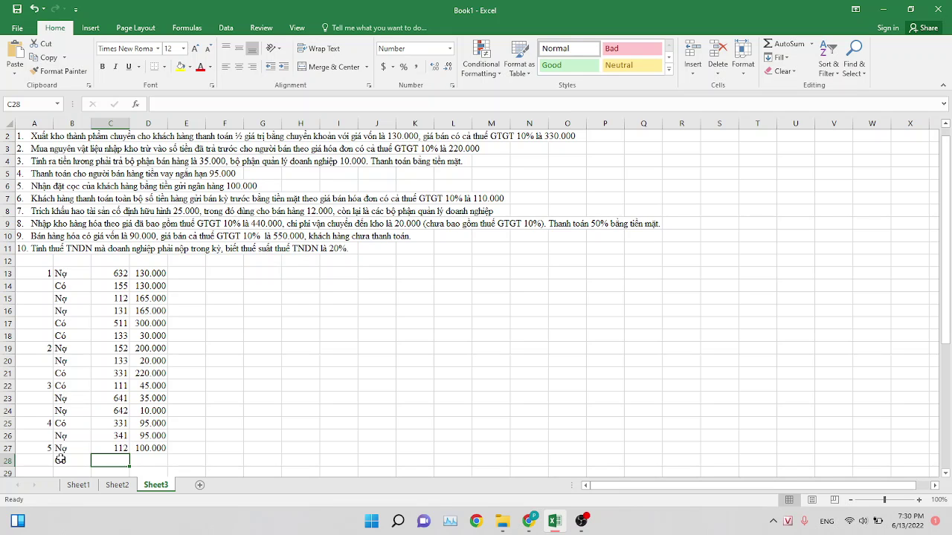
{"action": "type", "text": "131"}
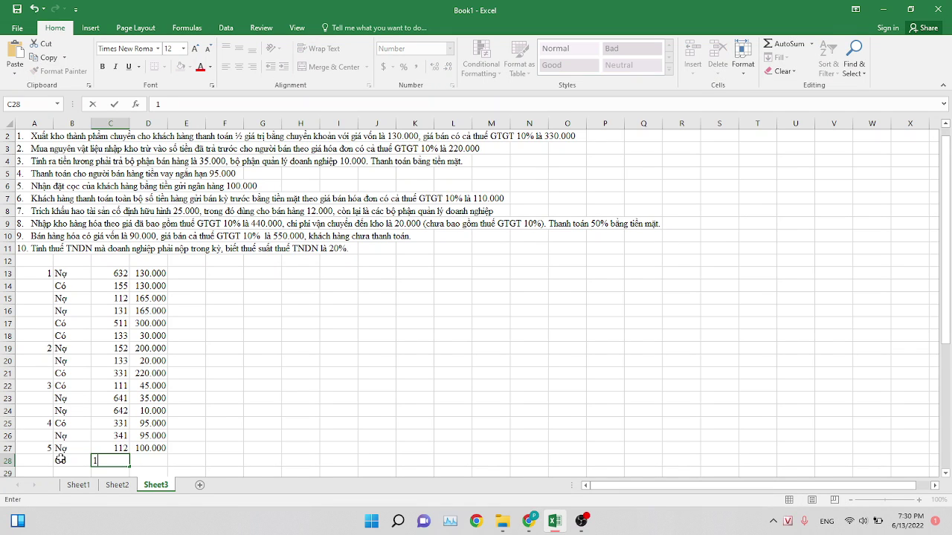
{"action": "key", "text": "Tab"}
{"action": "type", "text": "100.000"}
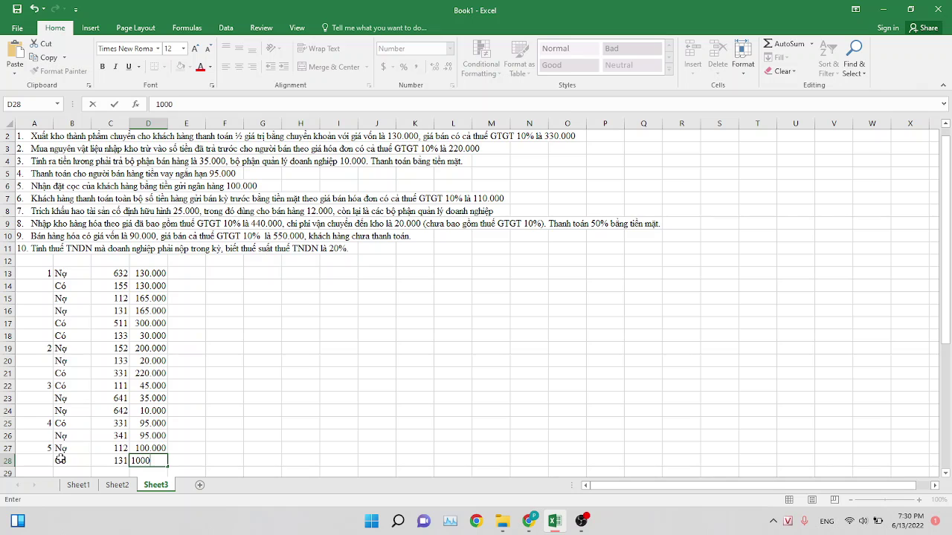
{"action": "key", "text": "Return"}
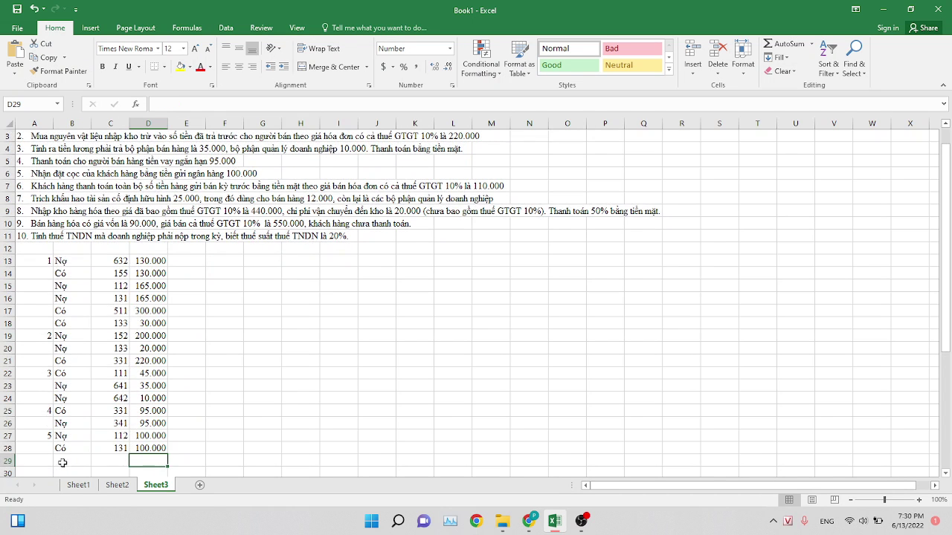
Start transaction 6 in row 29 with the cash debit: number 6, Nợ, account 111, amount 110.000.
{"action": "left_click", "coordinate": [48, 460]}
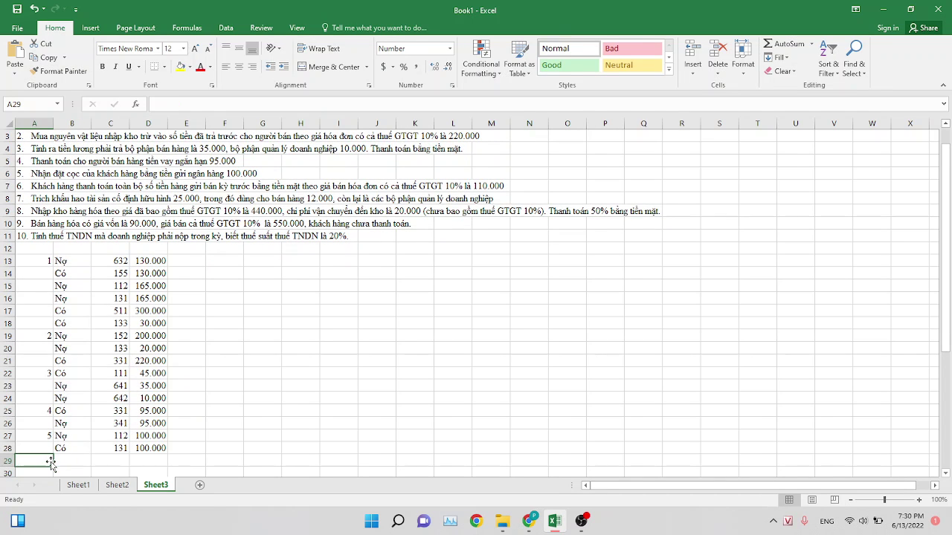
{"action": "type", "text": "6"}
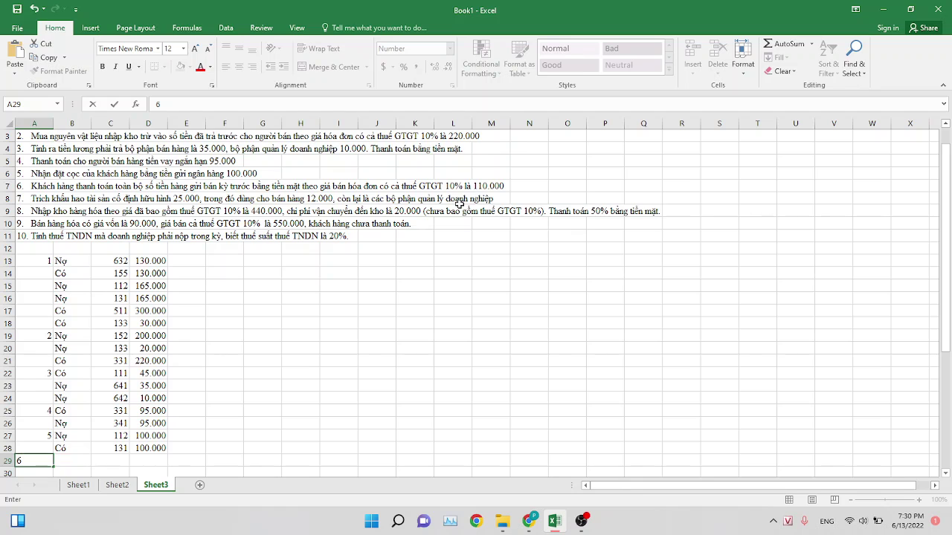
{"action": "left_click", "coordinate": [74, 458]}
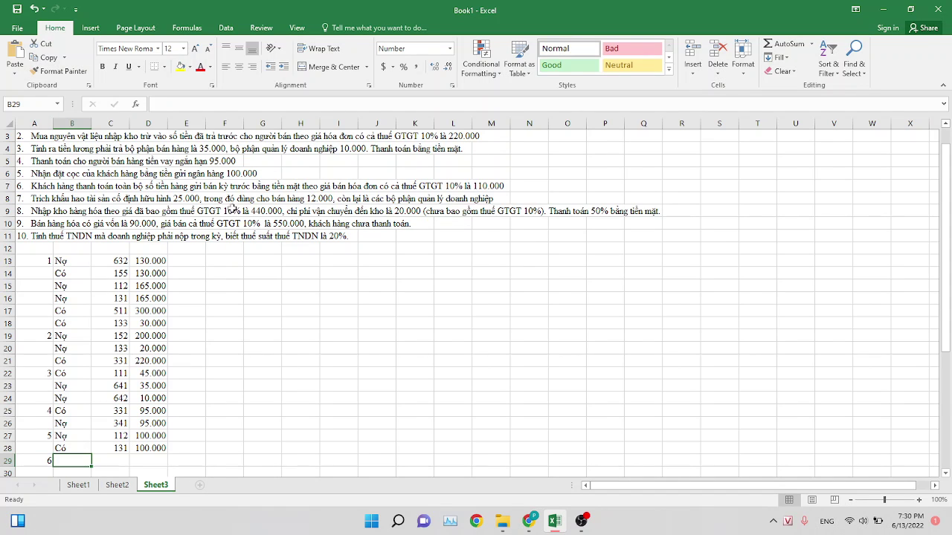
{"action": "type", "text": "Nợ"}
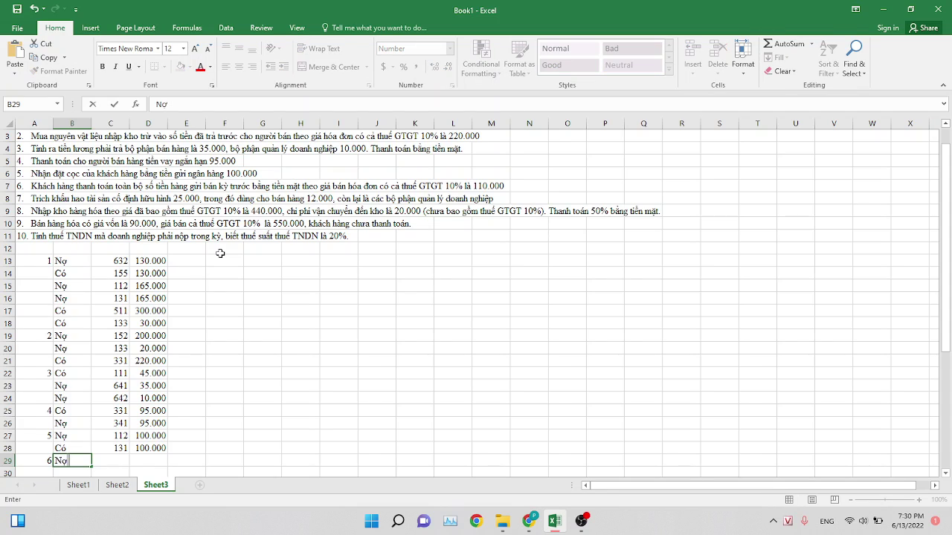
{"action": "key", "text": "Tab"}
{"action": "type", "text": "111"}
{"action": "key", "text": "Tab"}
{"action": "type", "text": "1"}
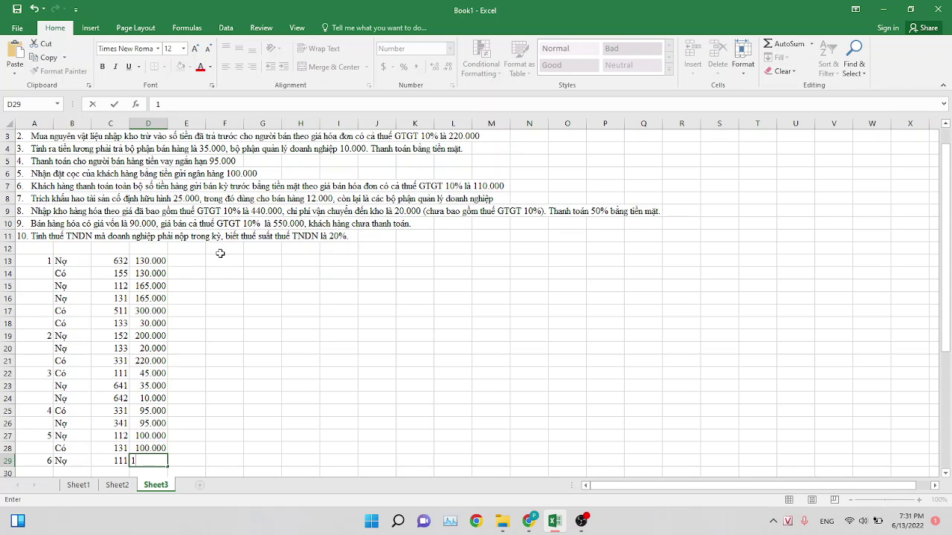
{"action": "type", "text": "10000"}
Record transaction 6's customer receivable credit in row 30: Có, account 131, amount 110.000.
{"action": "left_click", "coordinate": [84, 471]}
{"action": "scroll", "coordinate": [89, 457], "scroll_direction": "down", "scroll_amount": 2}
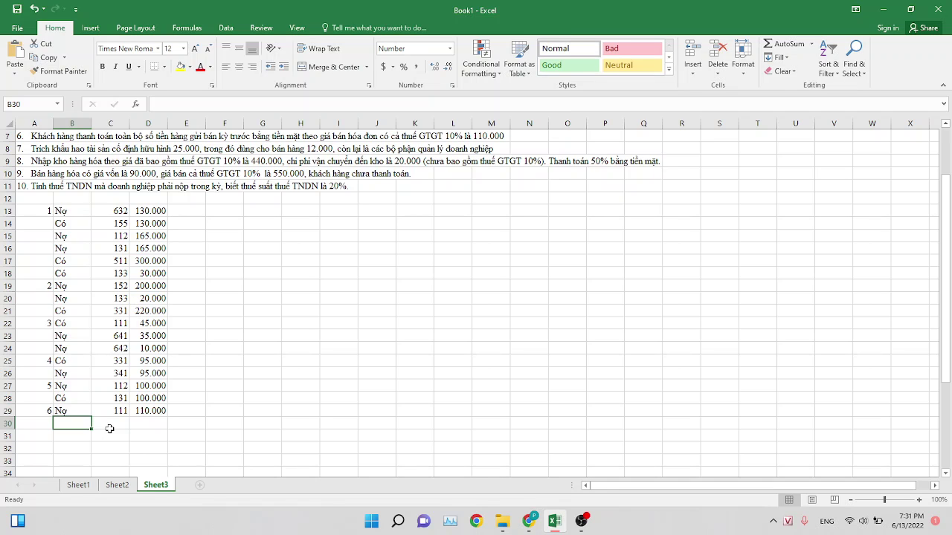
{"action": "type", "text": "Có"}
{"action": "left_click", "coordinate": [109, 429]}
{"action": "type", "text": "1"}
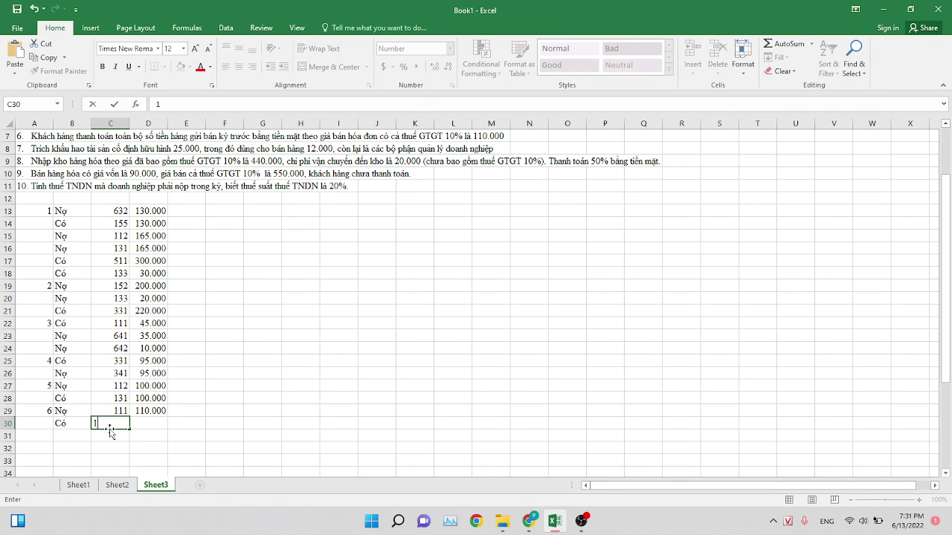
{"action": "type", "text": "31"}
{"action": "key", "text": "Tab"}
{"action": "type", "text": "11000"}
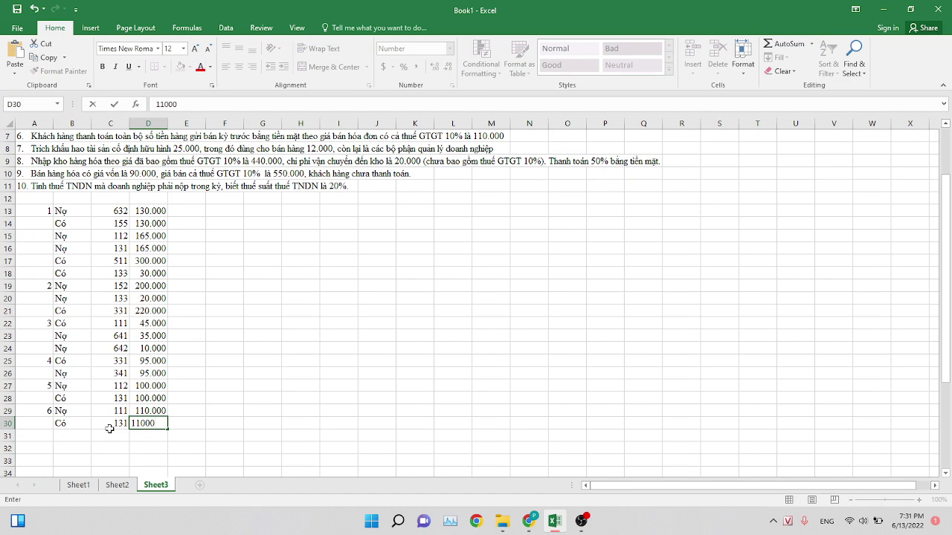
{"action": "key", "text": "ctrl+Return"}
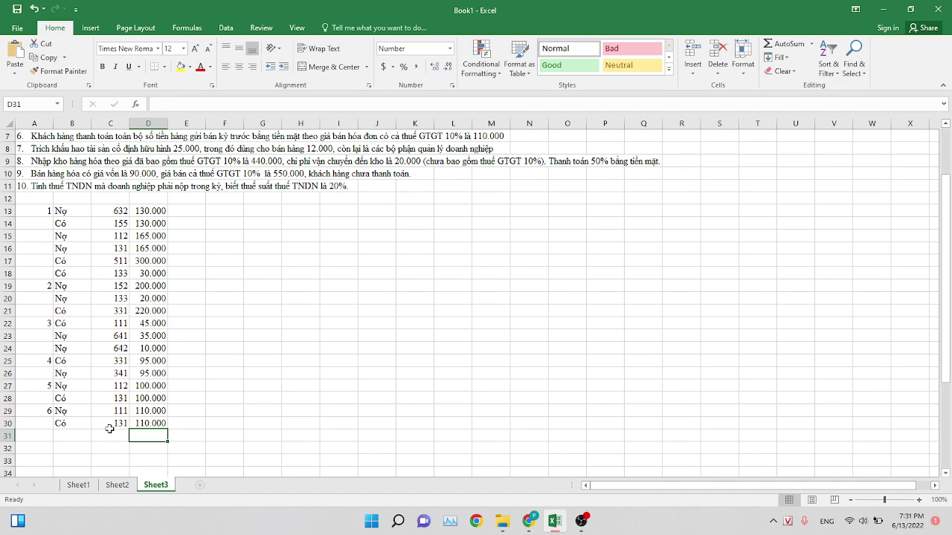
Enter transaction number 7 in column A of row 31.
{"action": "left_click", "coordinate": [28, 437]}
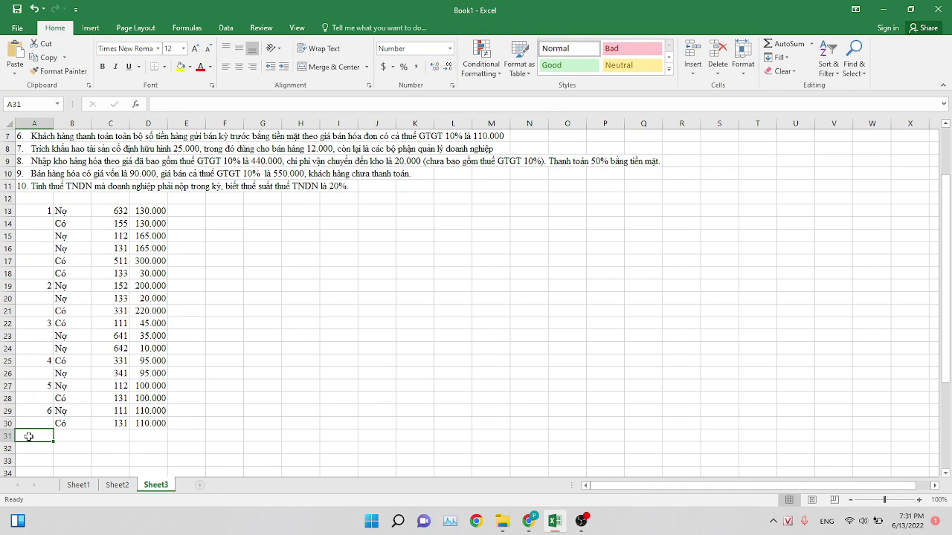
{"action": "type", "text": "7"}
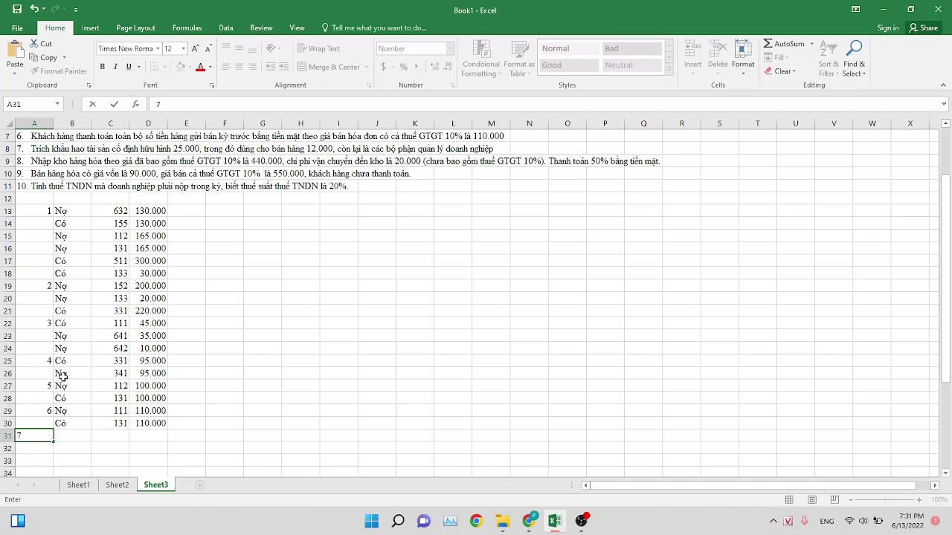
{"action": "left_click", "coordinate": [78, 439]}
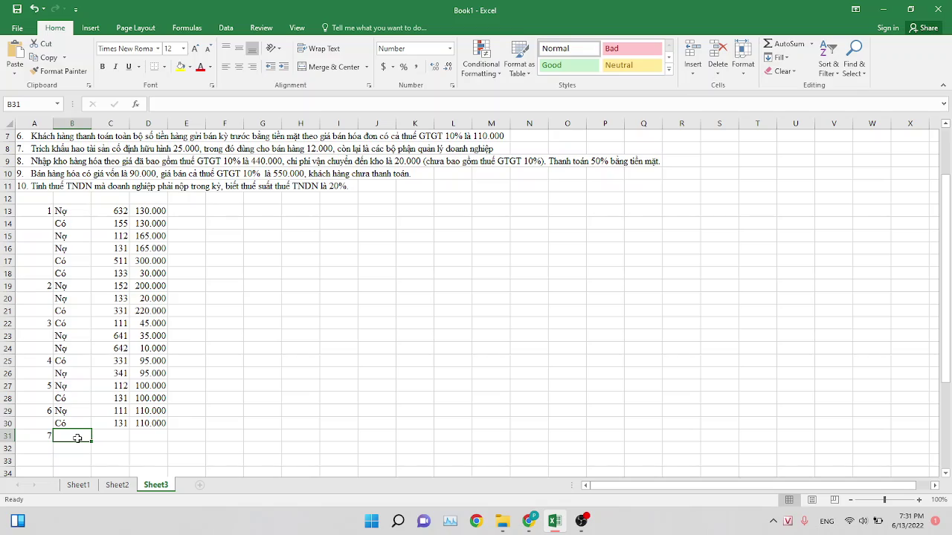
Look up the fixed-asset depreciation account in the Thông tư 200 chart of accounts in Chrome, and return to Excel.
{"action": "left_click", "coordinate": [530, 522]}
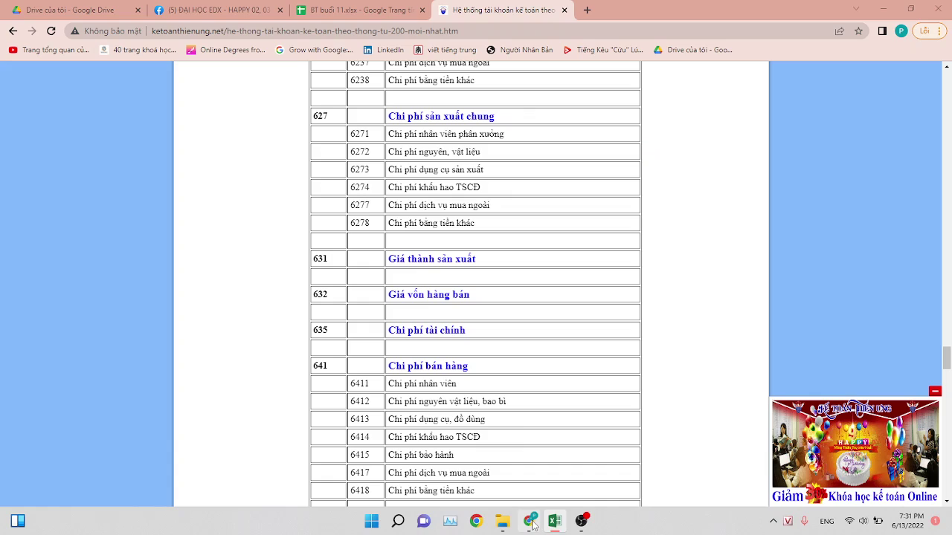
{"action": "scroll", "coordinate": [553, 147], "scroll_direction": "up", "scroll_amount": 9}
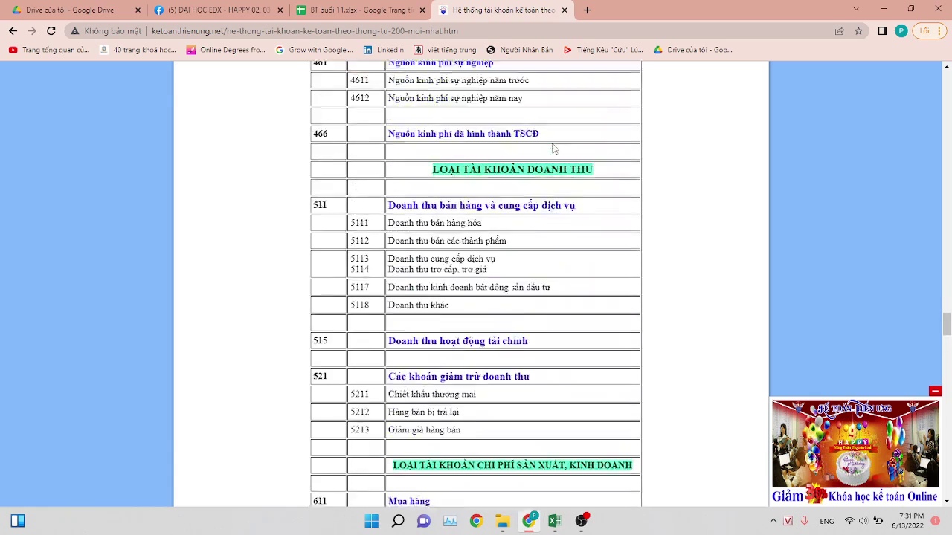
{"action": "scroll", "coordinate": [554, 152], "scroll_direction": "up", "scroll_amount": 15}
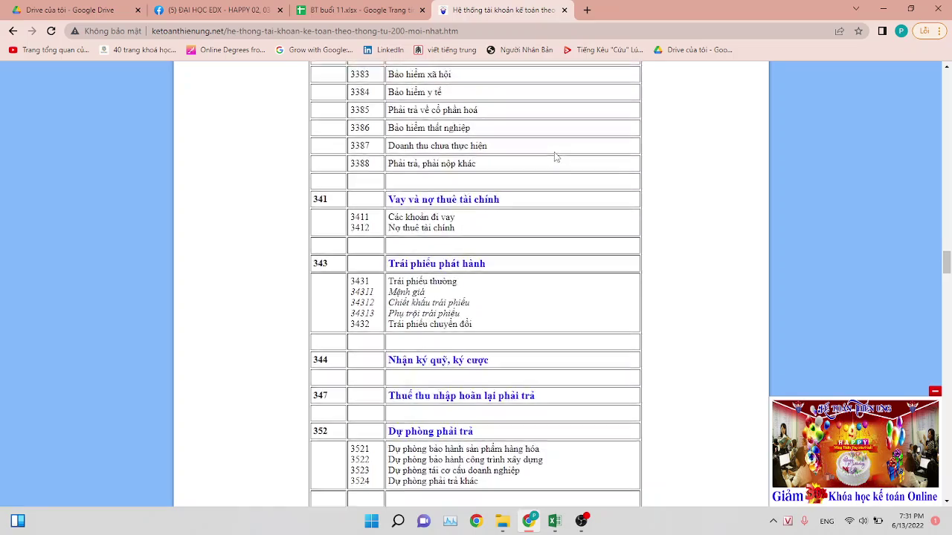
{"action": "scroll", "coordinate": [553, 157], "scroll_direction": "up", "scroll_amount": 15}
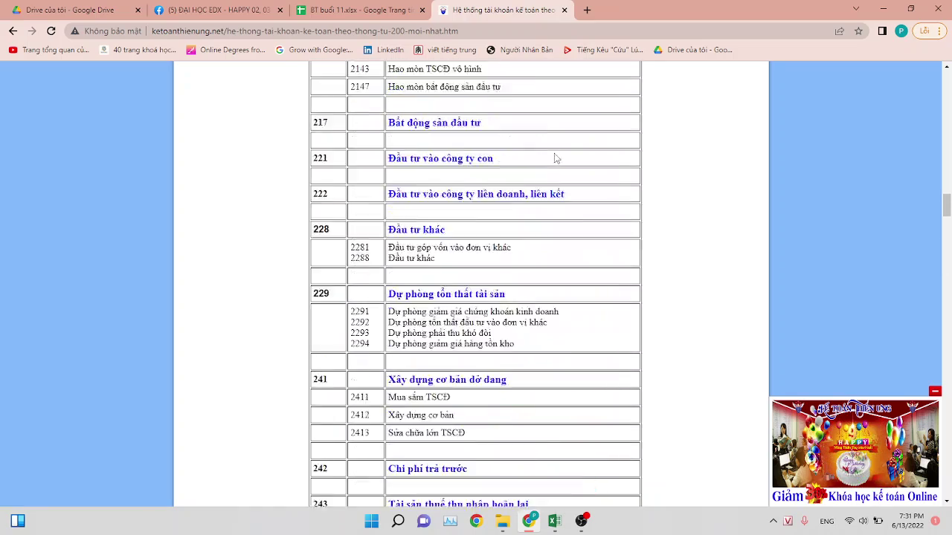
{"action": "scroll", "coordinate": [554, 157], "scroll_direction": "up", "scroll_amount": 4}
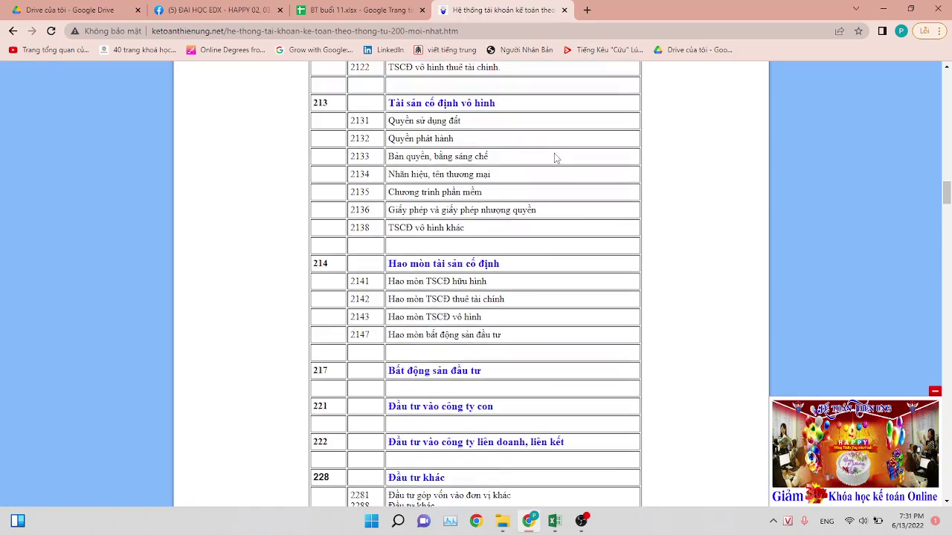
{"action": "scroll", "coordinate": [554, 157], "scroll_direction": "up", "scroll_amount": 1}
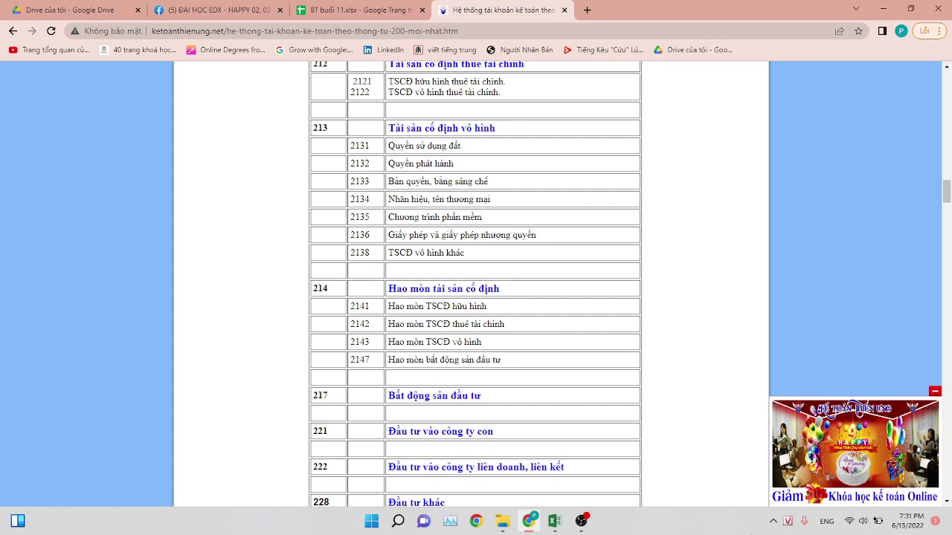
{"action": "left_click", "coordinate": [554, 522]}
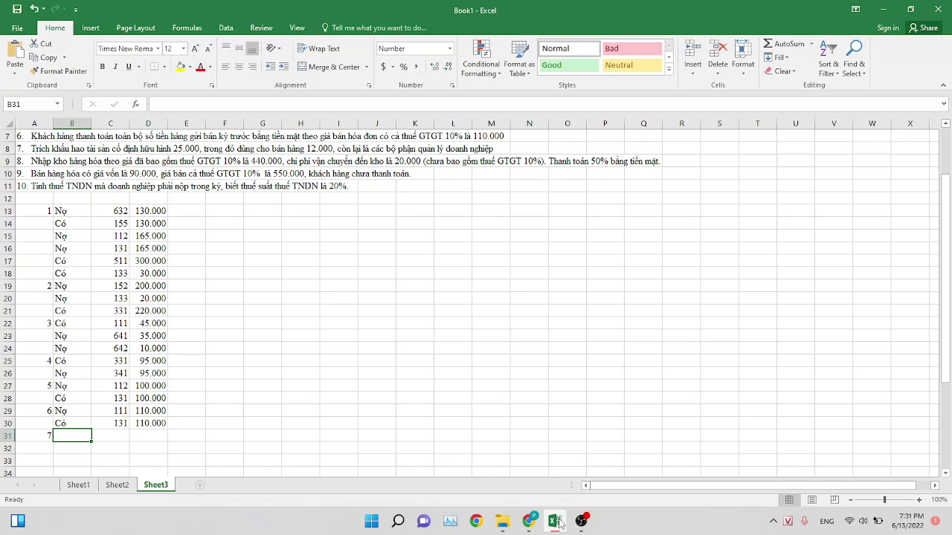
{"action": "type", "text": "Có "}
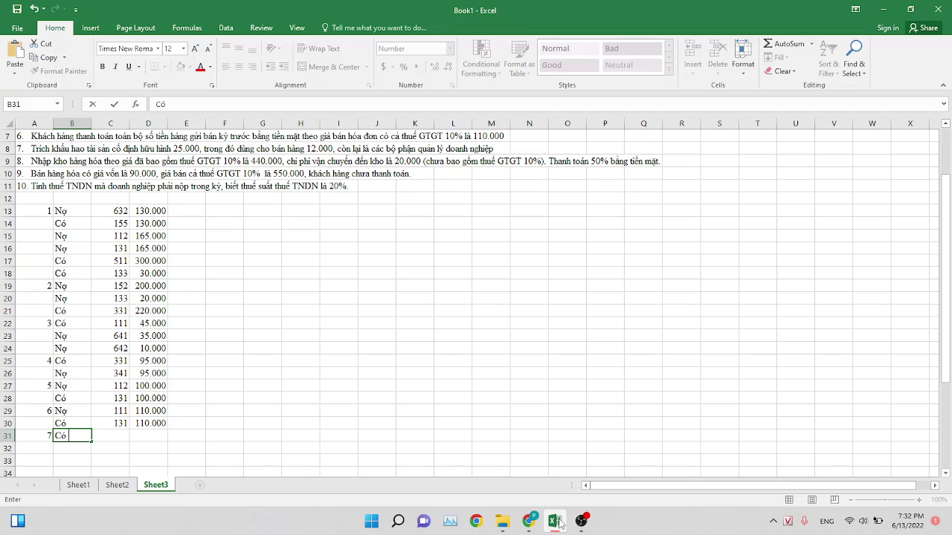
{"action": "type", "text": "214"}
{"action": "key", "text": "Tab"}
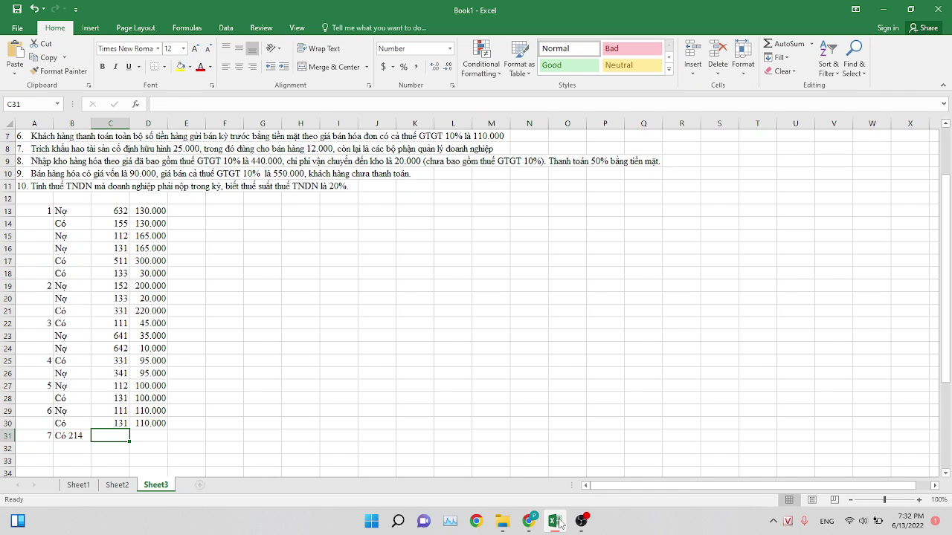
{"action": "key", "text": "Left"}
{"action": "key", "text": "BackSpace"}
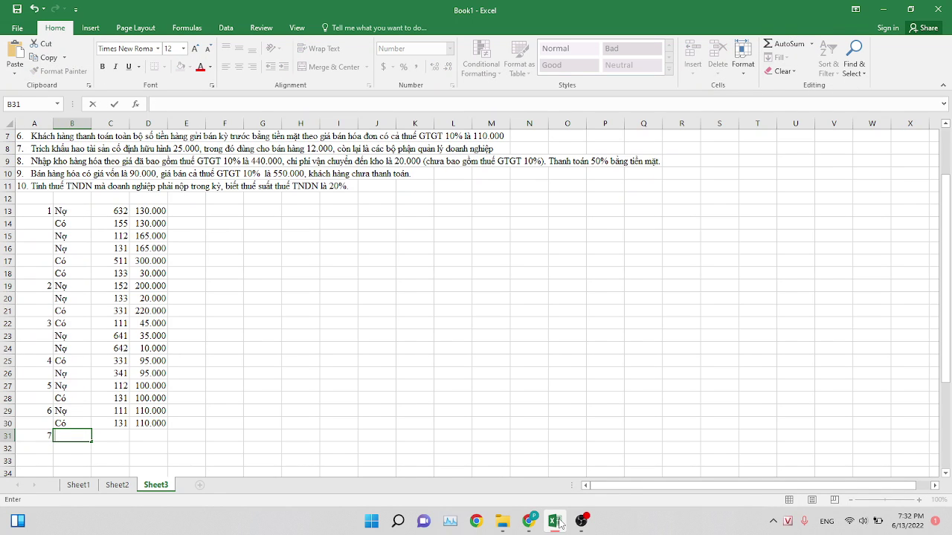
Record transaction 7's depreciation credit in row 31: Có, account 214, amount 25.000.
{"action": "type", "text": "Có"}
{"action": "key", "text": "Tab"}
{"action": "type", "text": "214"}
{"action": "key", "text": "Tab"}
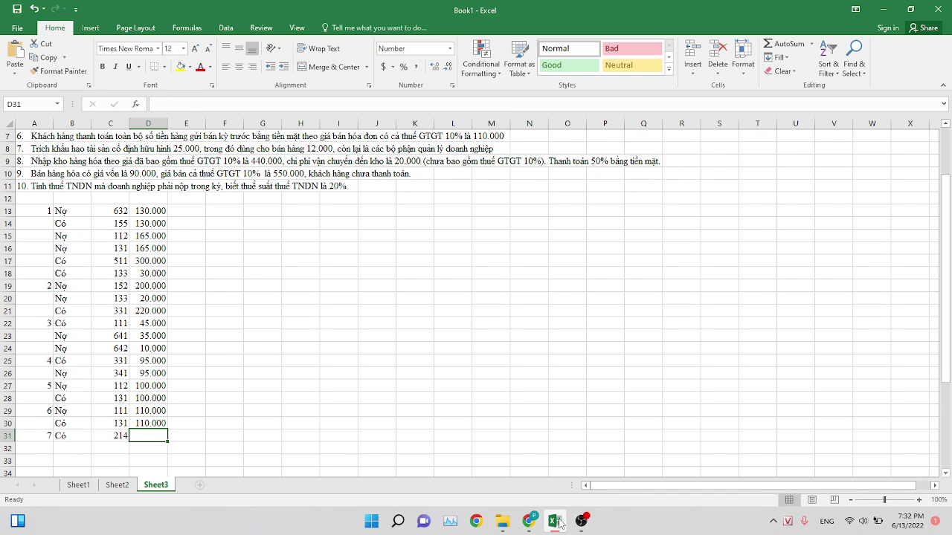
{"action": "type", "text": "2"}
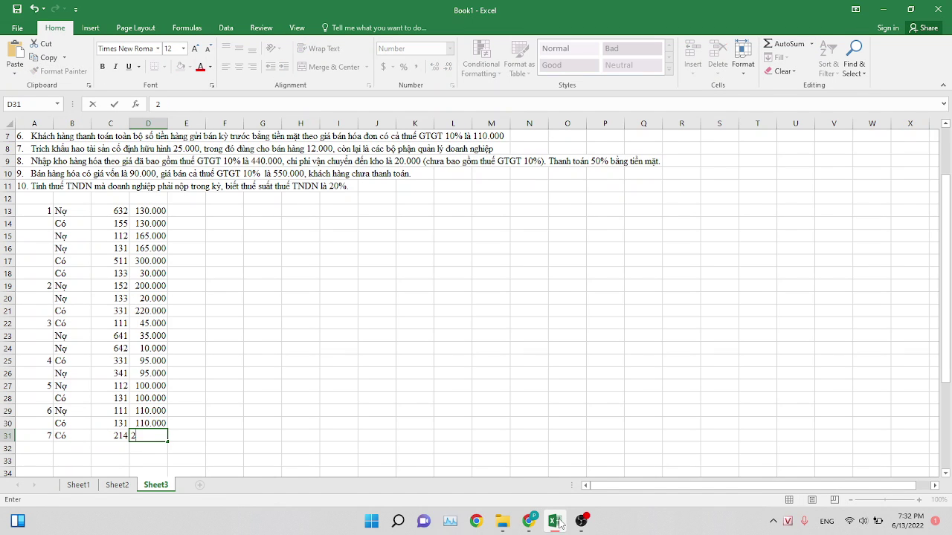
{"action": "type", "text": "50000"}
{"action": "key", "text": "BackSpace"}
{"action": "key", "text": "Return"}
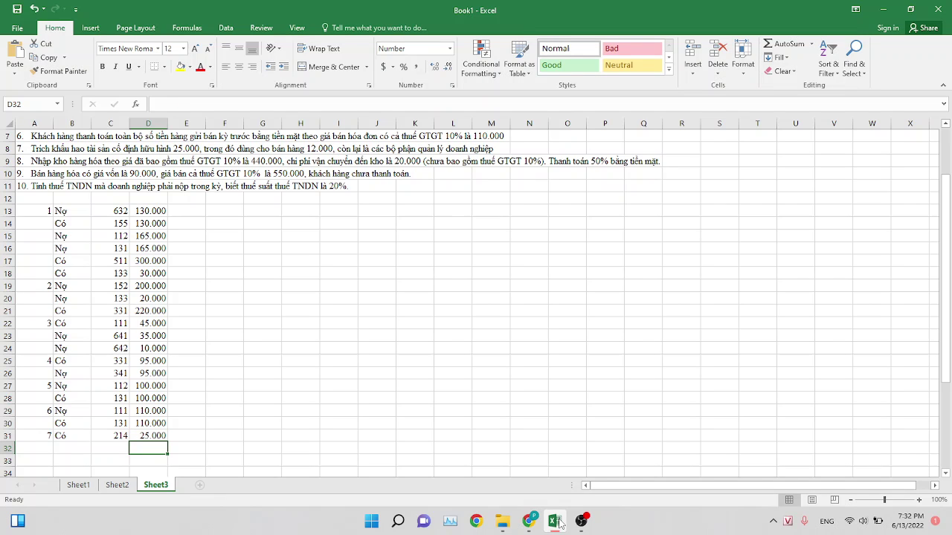
Record transaction 7's selling expense debit in row 32: Nợ, account 641, amount 12.000.
{"action": "left_click", "coordinate": [67, 449]}
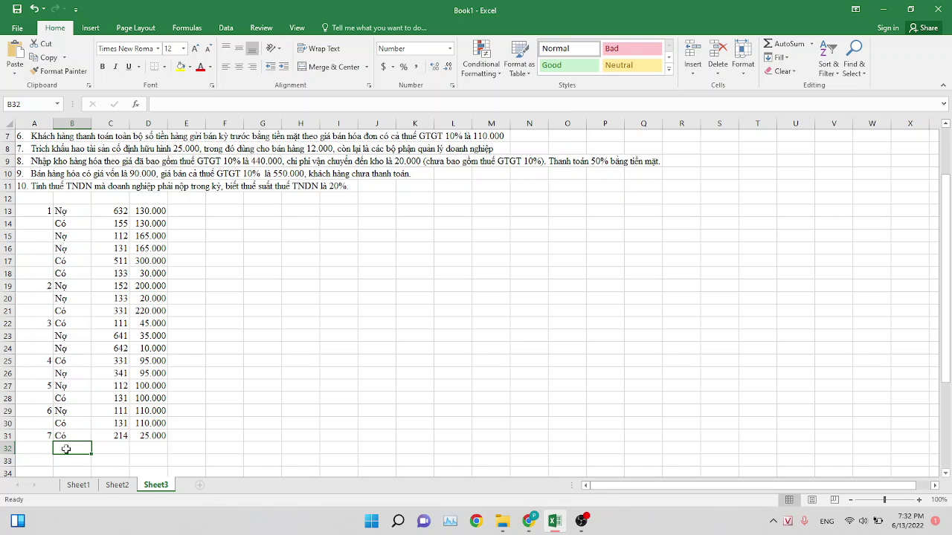
{"action": "type", "text": "Nợ"}
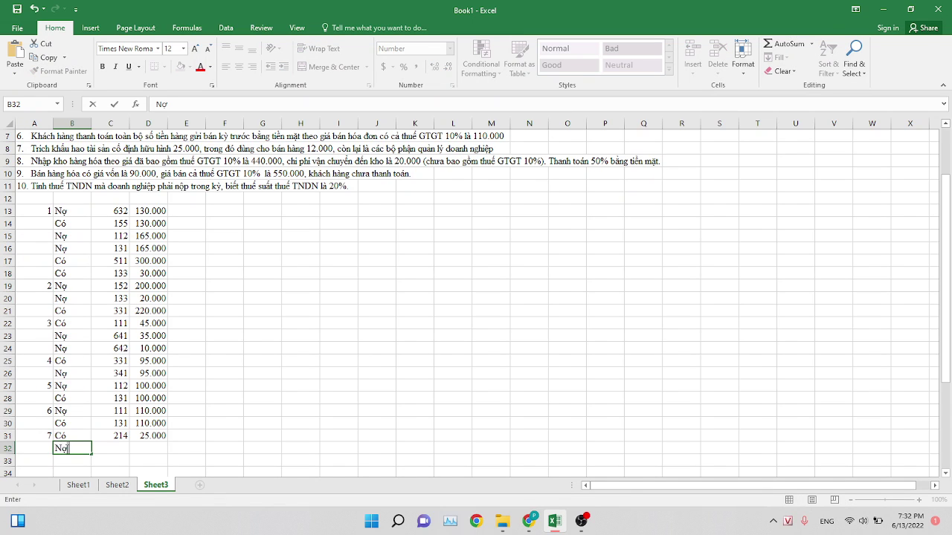
{"action": "key", "text": "Return"}
{"action": "key", "text": "Up"}
{"action": "key", "text": "Right"}
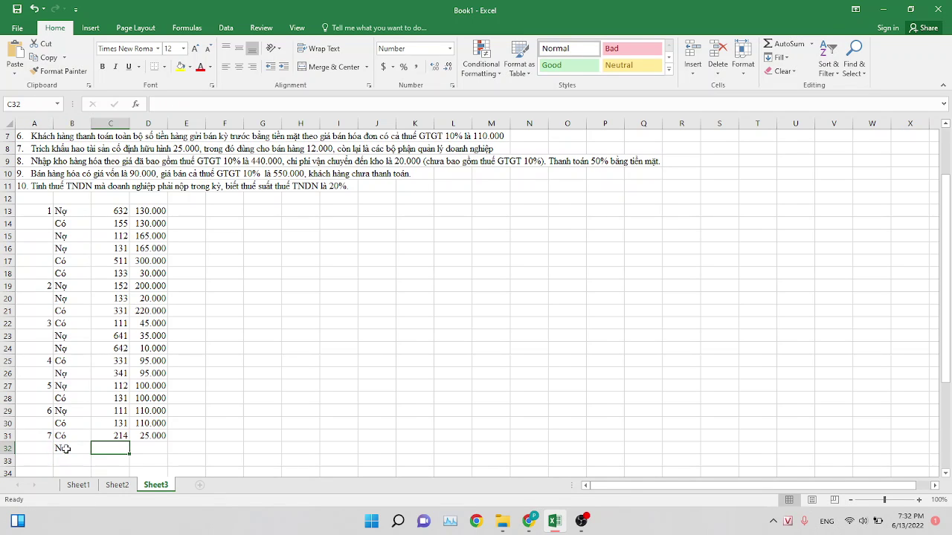
{"action": "type", "text": "641"}
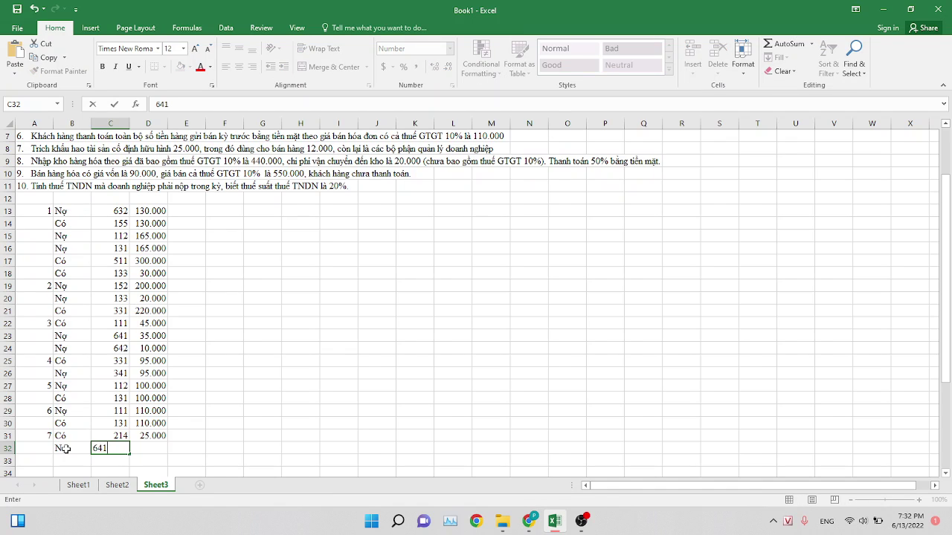
{"action": "key", "text": "Tab"}
{"action": "type", "text": "12000"}
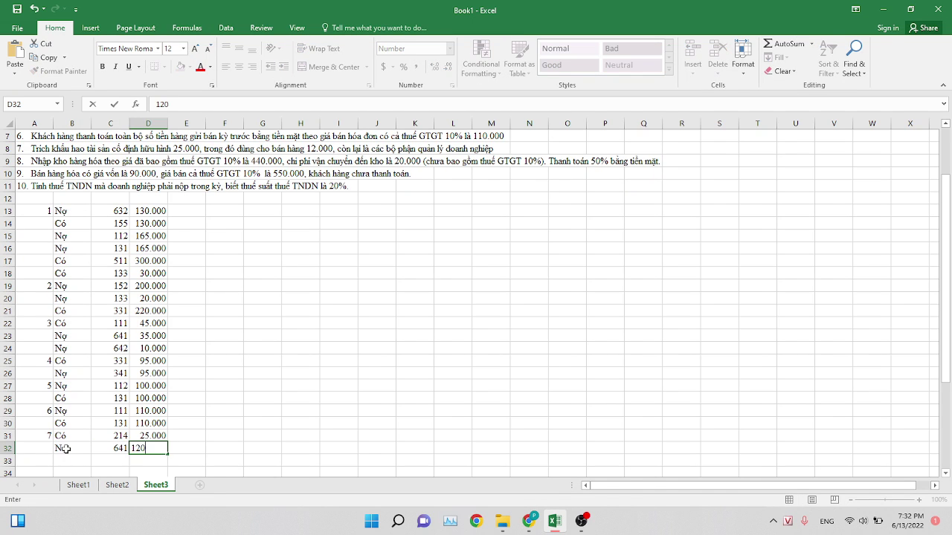
Record transaction 7's administrative expense debit in row 33: Nợ, account 642, amount 13.000.
{"action": "left_click", "coordinate": [67, 461]}
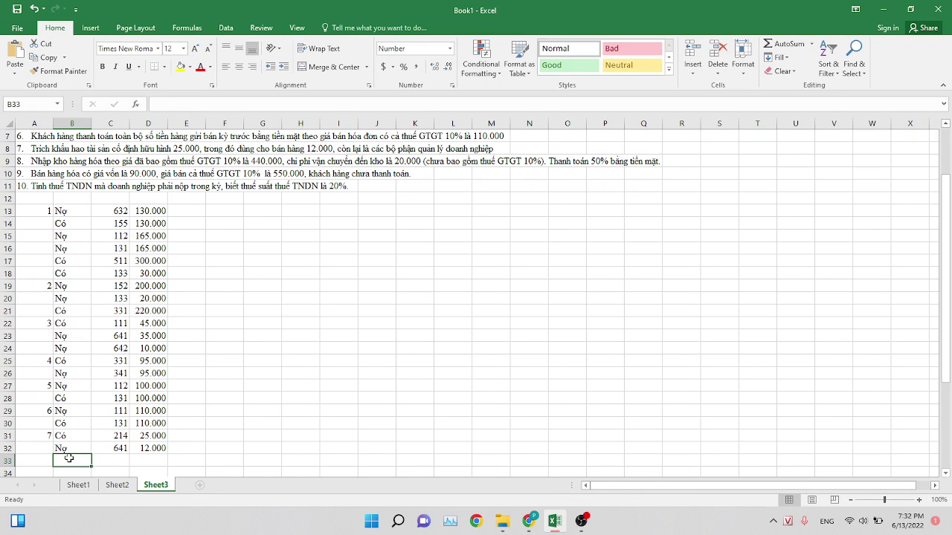
{"action": "type", "text": "Nợ"}
{"action": "key", "text": "Tab"}
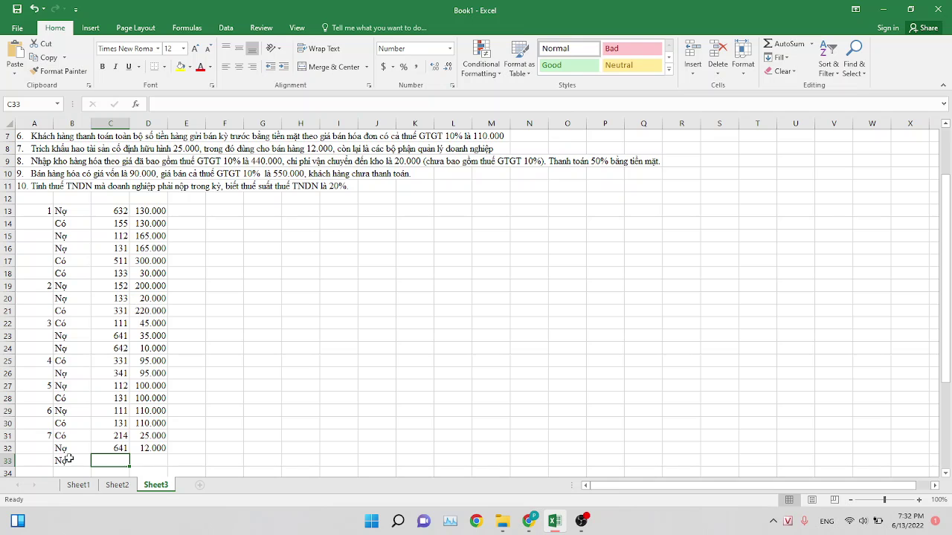
{"action": "type", "text": "642"}
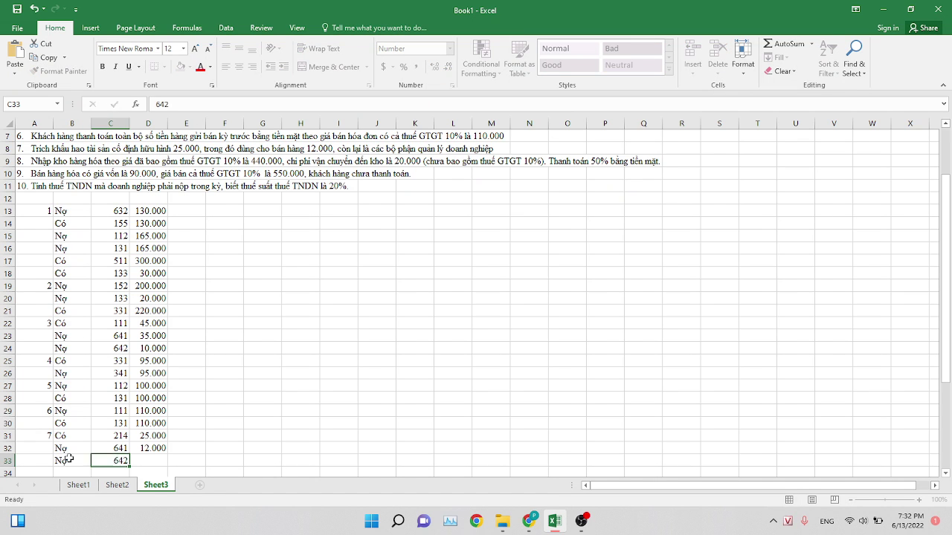
{"action": "key", "text": "Tab"}
{"action": "type", "text": "13000"}
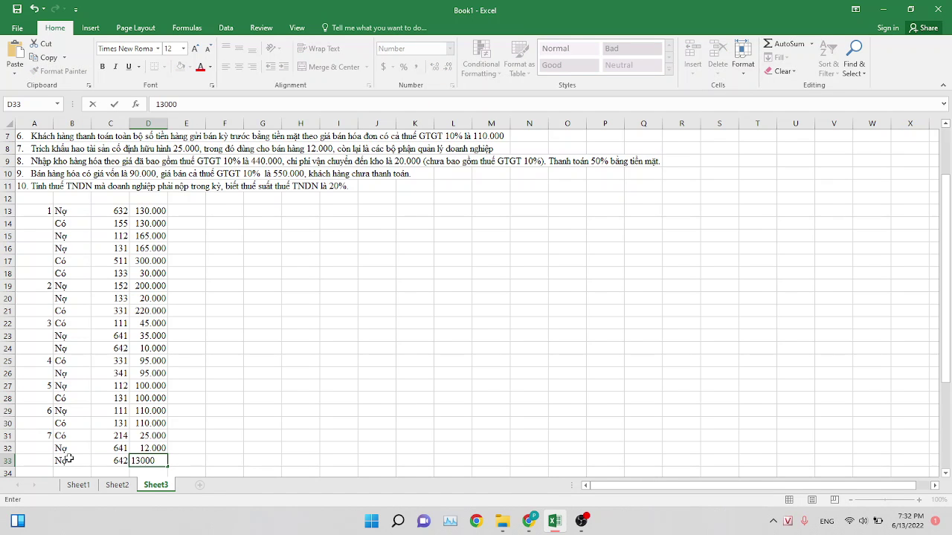
{"action": "key", "text": "Return"}
{"action": "left_click", "coordinate": [49, 461]}
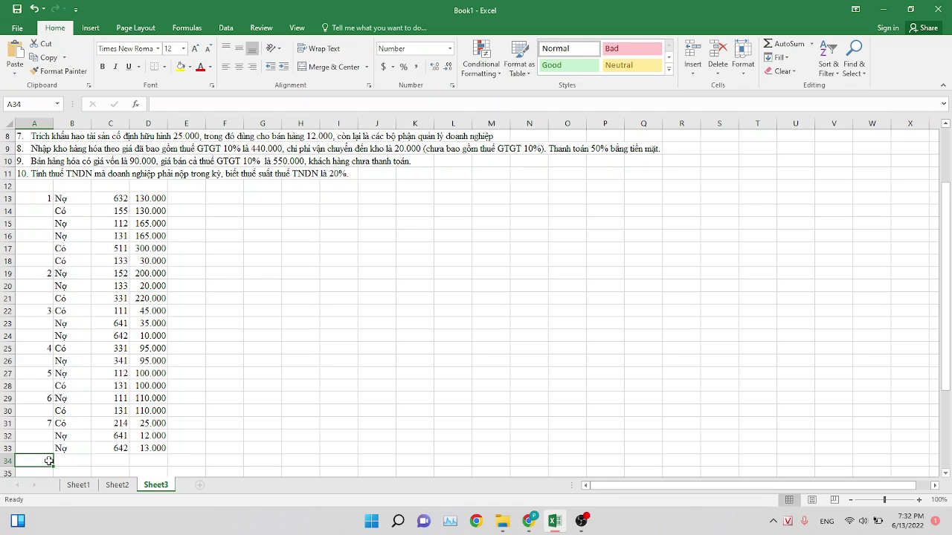
Record transaction 8's merchandise inventory debit in row 34: number 8, Nợ, account 156, amount 440.000.
{"action": "key", "text": "Tab"}
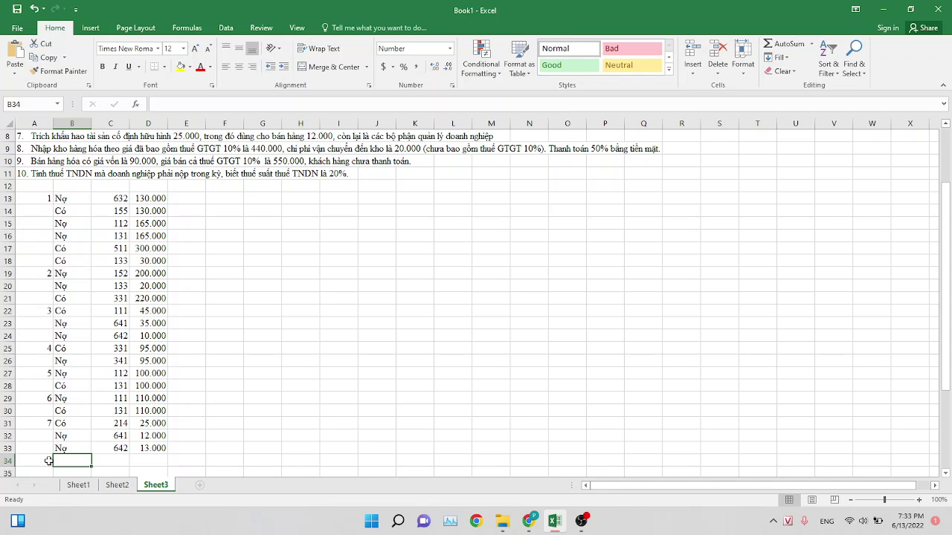
{"action": "type", "text": "Nợ 156"}
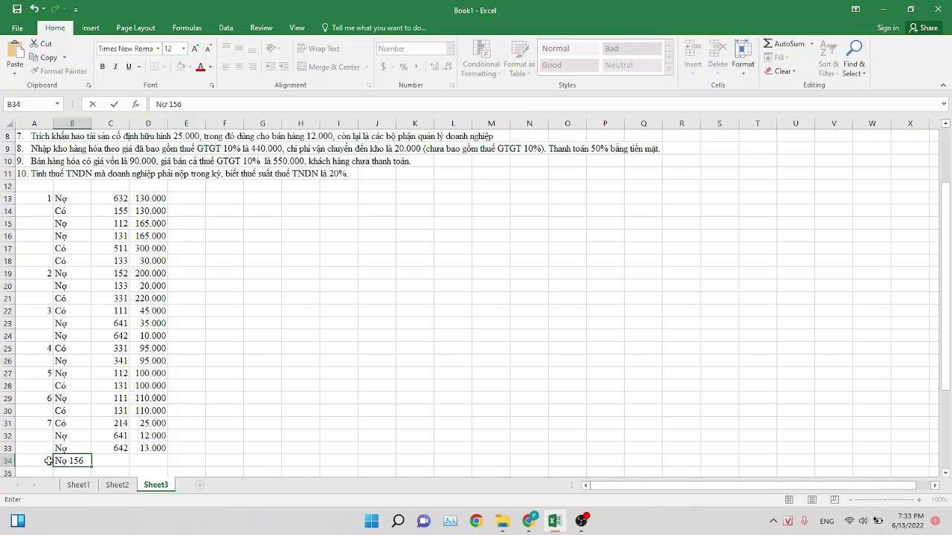
{"action": "key", "text": "BackSpace"}
{"action": "key", "text": "BackSpace"}
{"action": "key", "text": "BackSpace"}
{"action": "key", "text": "Tab"}
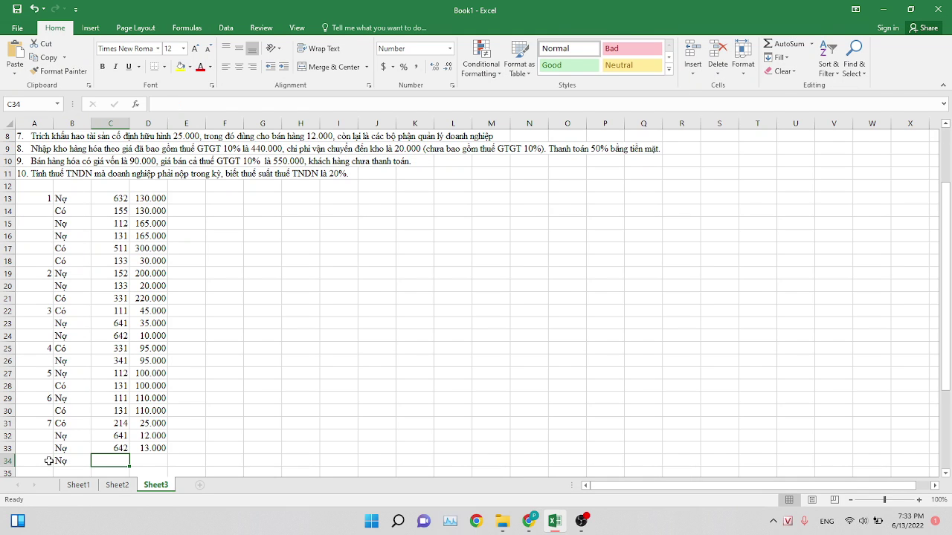
{"action": "type", "text": "156"}
{"action": "key", "text": "Tab"}
{"action": "type", "text": "44"}
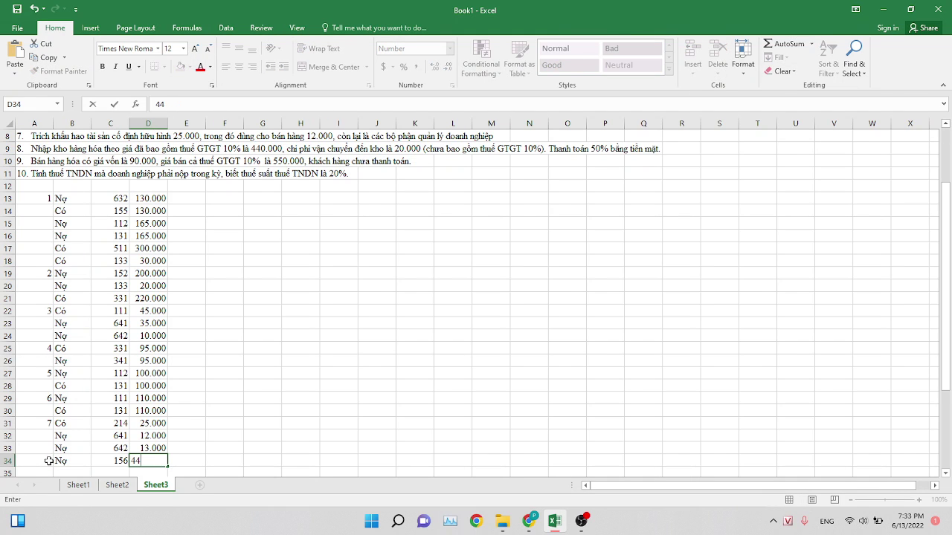
{"action": "type", "text": "0.00"}
{"action": "type", "text": "0000"}
{"action": "key", "text": "Return"}
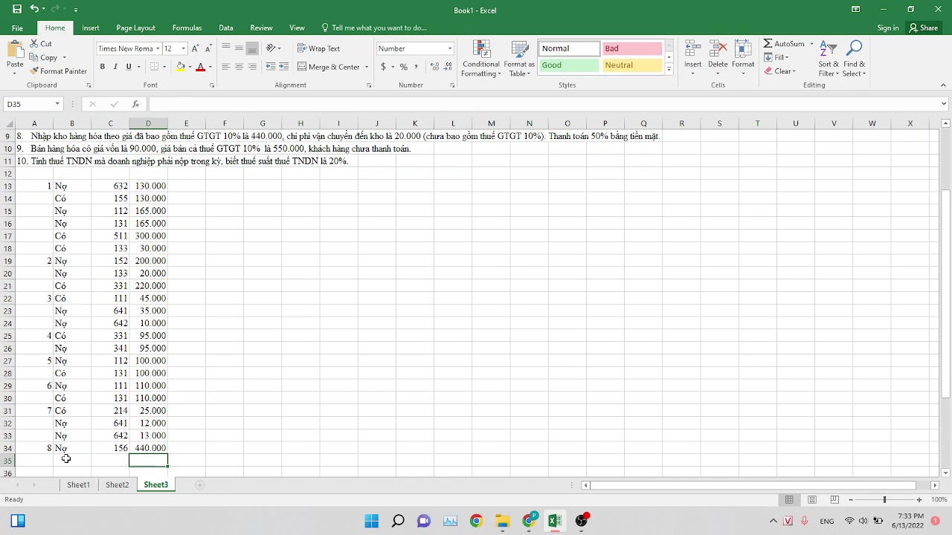
Record transaction 8's VAT line for the goods in row 35: Có, account 133, amount 40.000.
{"action": "left_click", "coordinate": [65, 459]}
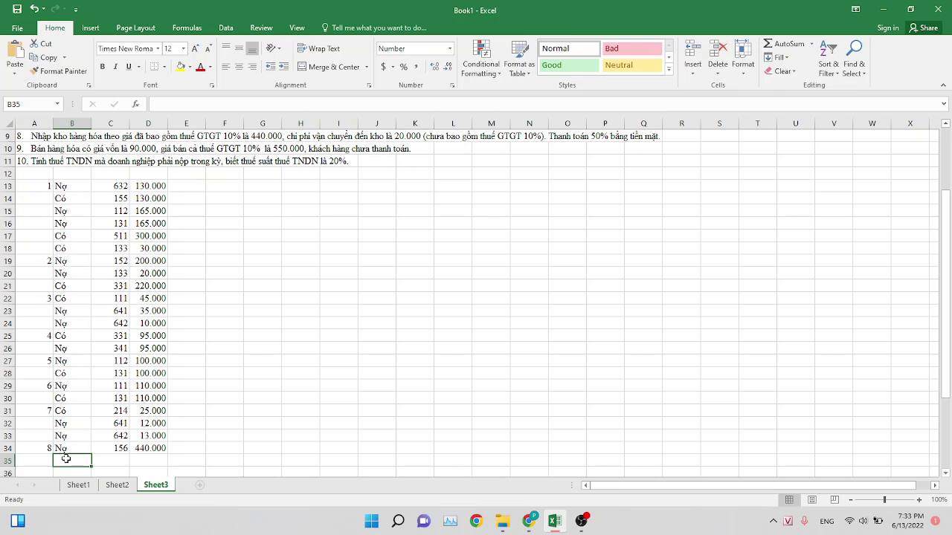
{"action": "type", "text": "Có"}
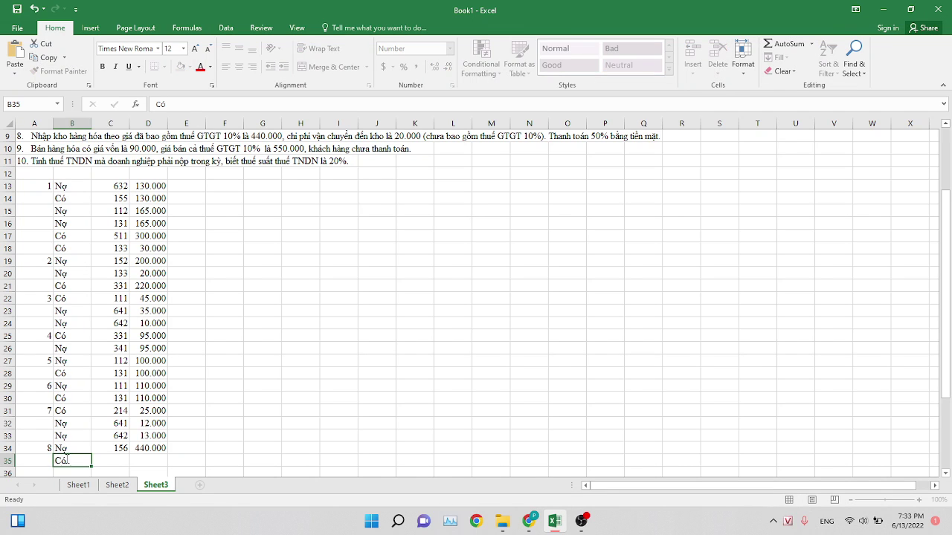
{"action": "key", "text": "Tab"}
{"action": "type", "text": "133"}
{"action": "key", "text": "Tab"}
{"action": "type", "text": "40000"}
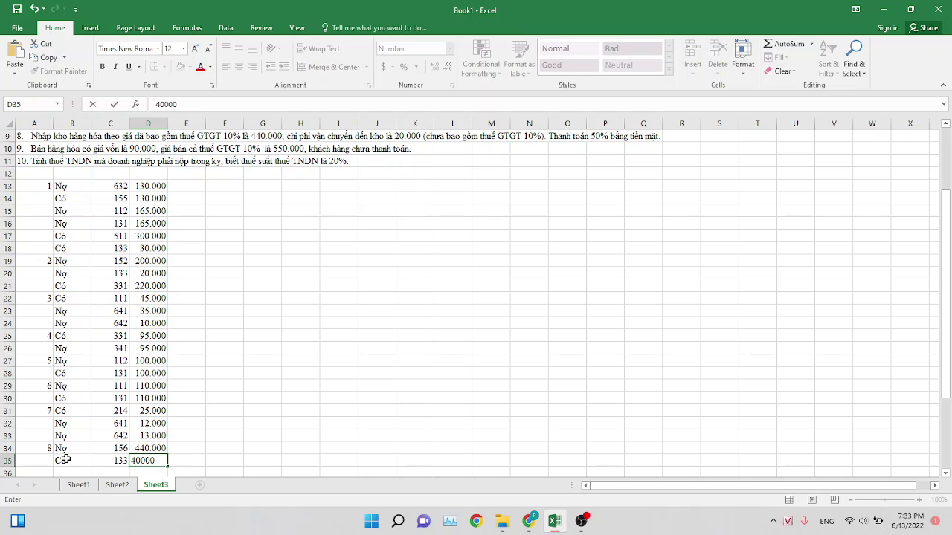
{"action": "key", "text": "Return"}
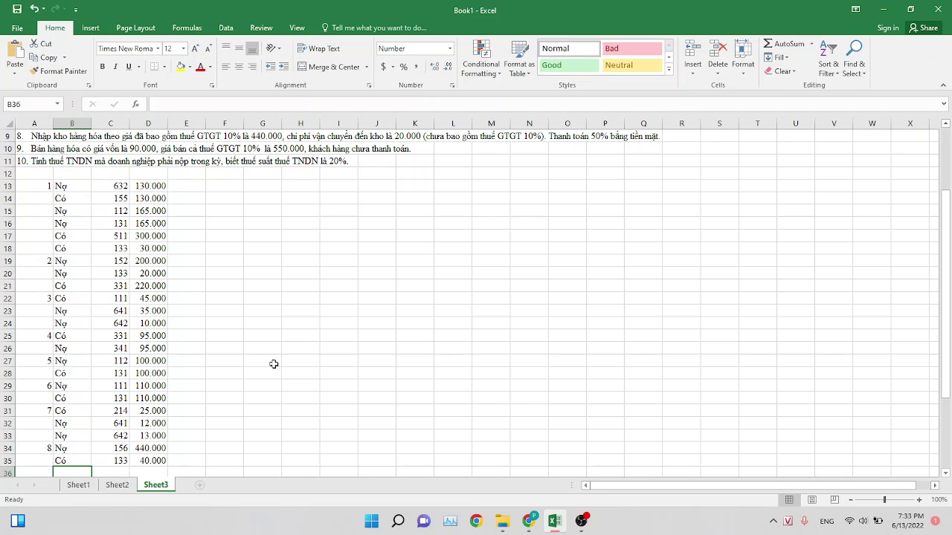
Record transaction 8's transport cost debit in row 36: Nợ, account 811, amount 20.000.
{"action": "type", "text": "Nợ"}
{"action": "key", "text": "Tab"}
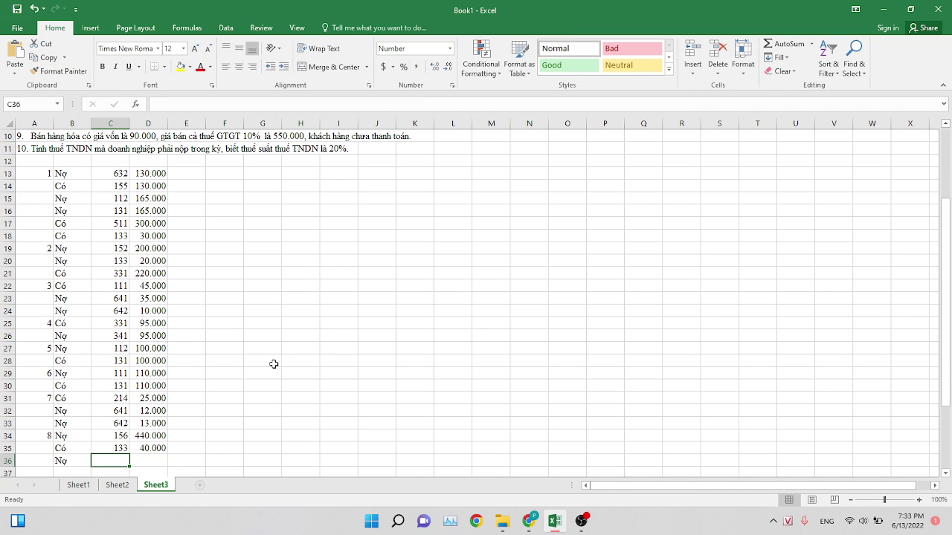
{"action": "type", "text": "811"}
{"action": "key", "text": "Tab"}
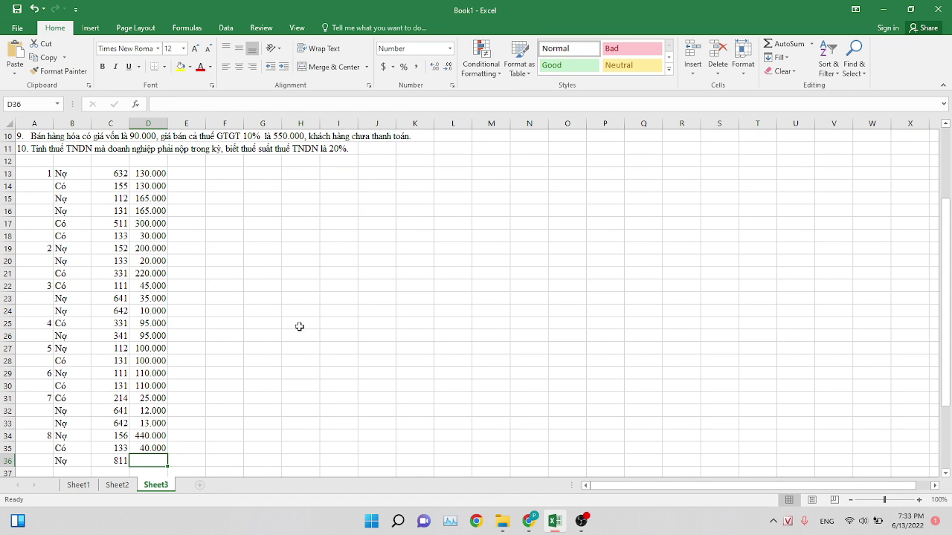
{"action": "scroll", "coordinate": [299, 326], "scroll_direction": "up", "scroll_amount": 2}
{"action": "scroll", "coordinate": [299, 327], "scroll_direction": "down", "scroll_amount": 1}
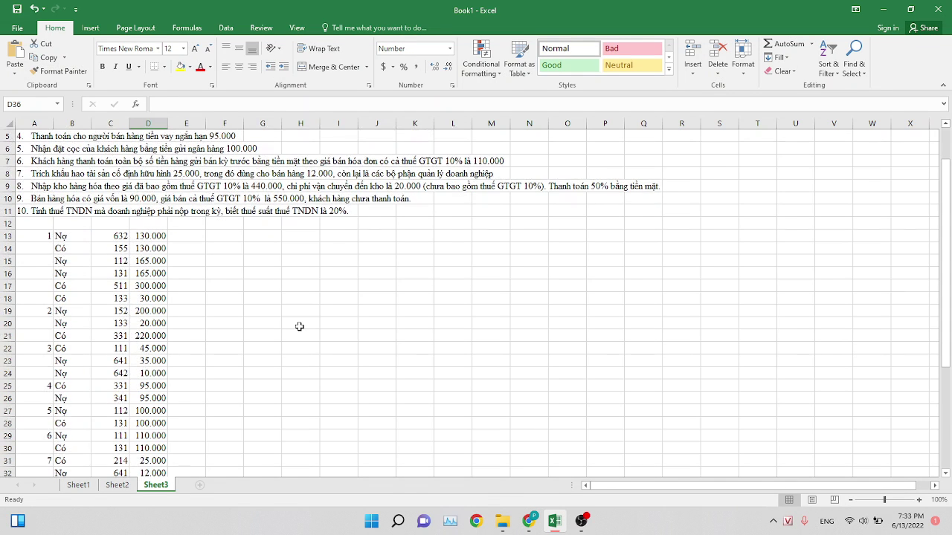
{"action": "scroll", "coordinate": [299, 326], "scroll_direction": "down", "scroll_amount": 1}
{"action": "scroll", "coordinate": [299, 326], "scroll_direction": "down", "scroll_amount": 1}
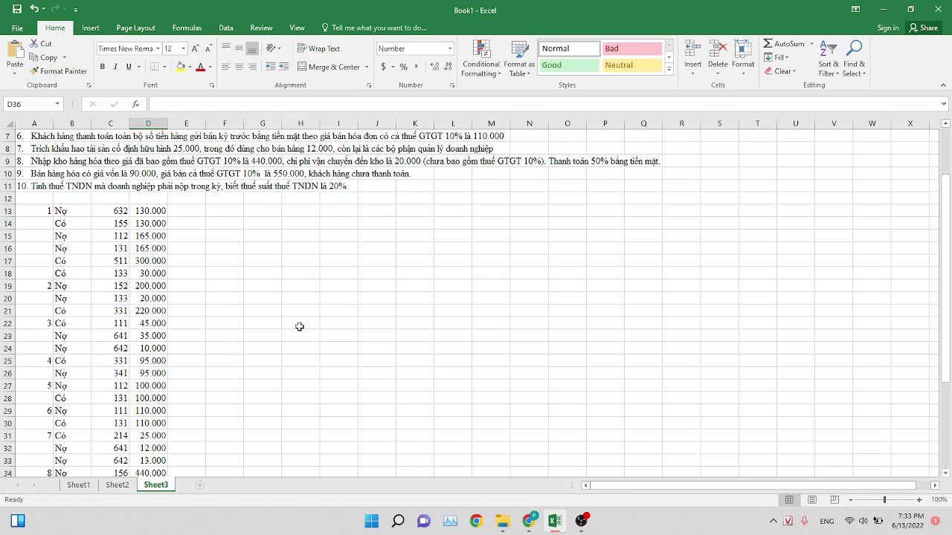
{"action": "scroll", "coordinate": [299, 326], "scroll_direction": "down", "scroll_amount": 1}
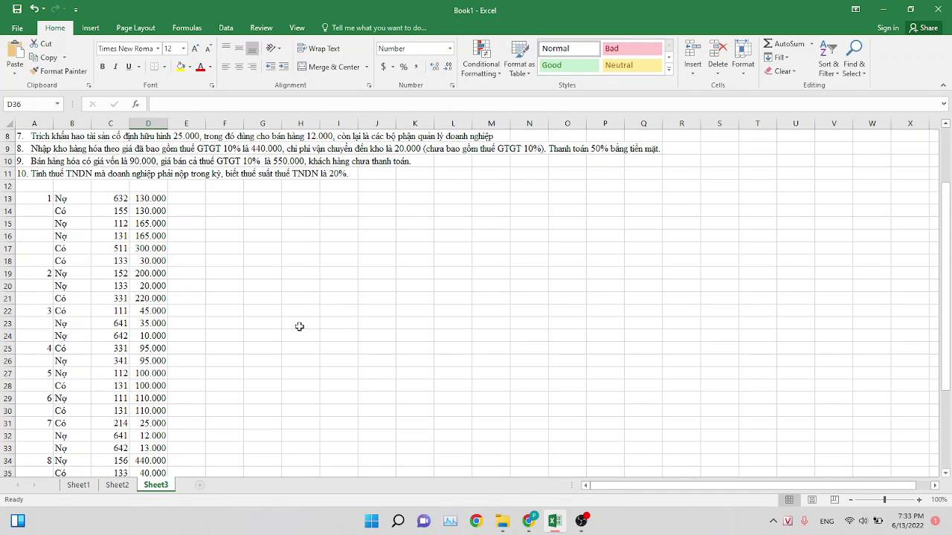
{"action": "scroll", "coordinate": [298, 326], "scroll_direction": "down", "scroll_amount": 3}
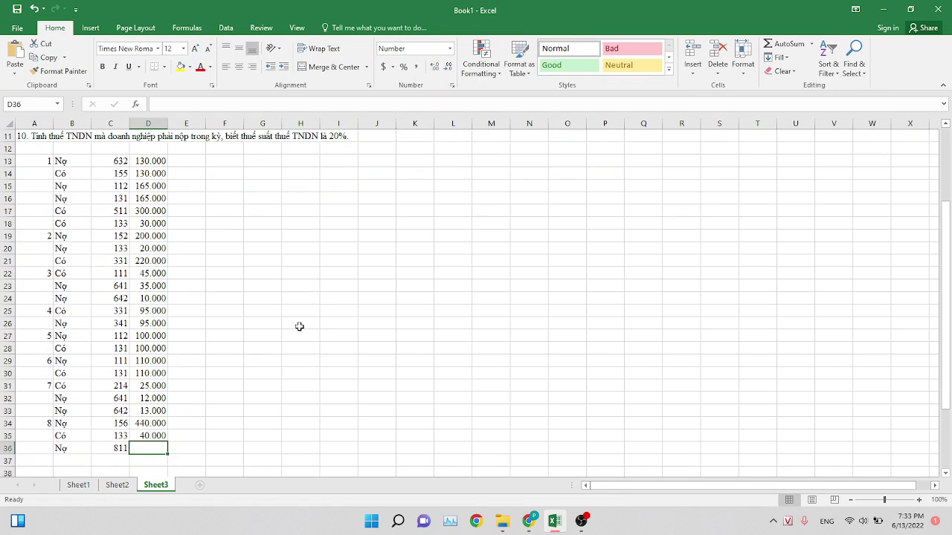
{"action": "type", "text": "20.0"}
{"action": "type", "text": "0000"}
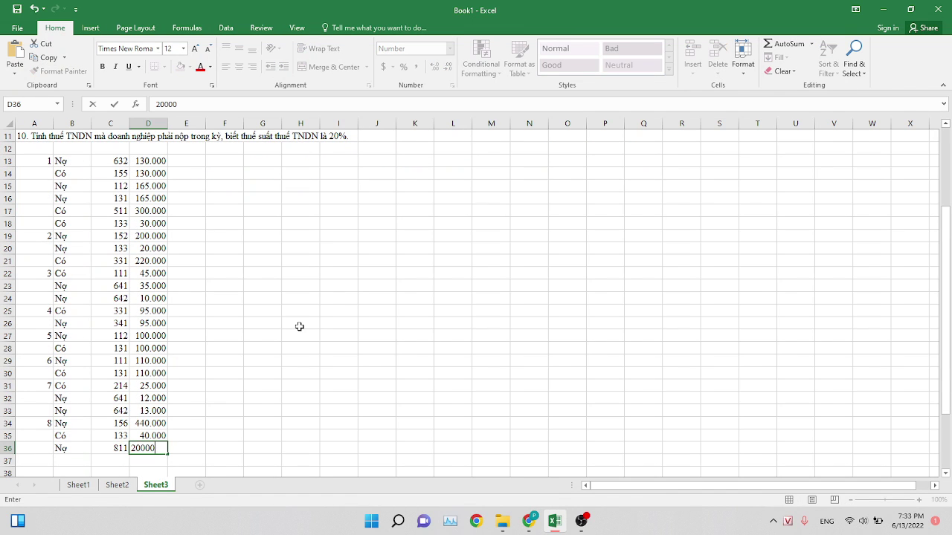
Record the VAT line for transaction 8's transport cost in row 37: Có, account 133, amount 2.000.
{"action": "left_click", "coordinate": [87, 462]}
{"action": "type", "text": "Có"}
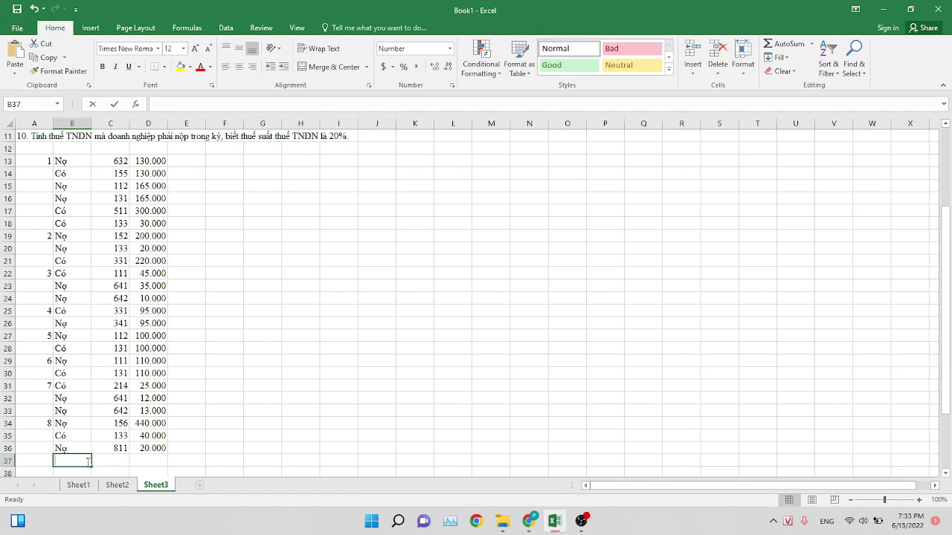
{"action": "key", "text": "Tab"}
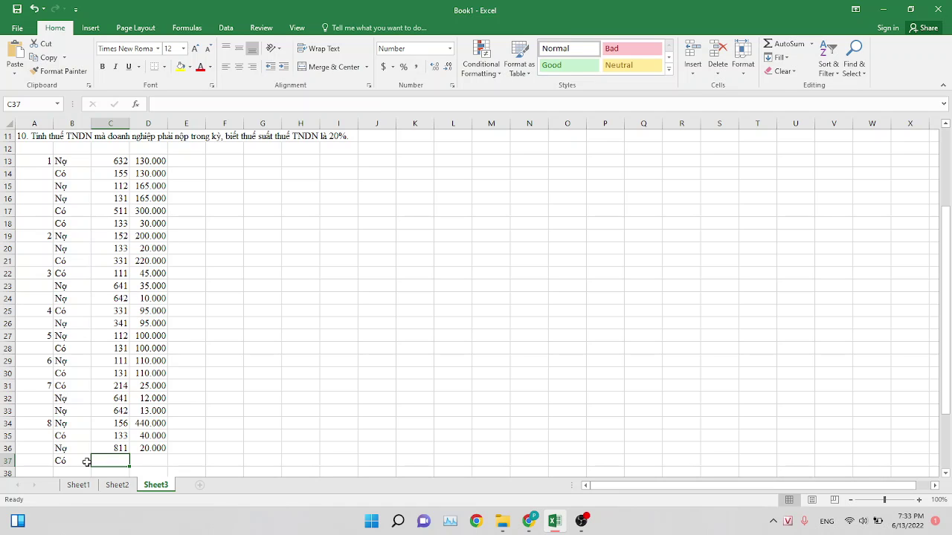
{"action": "type", "text": "133"}
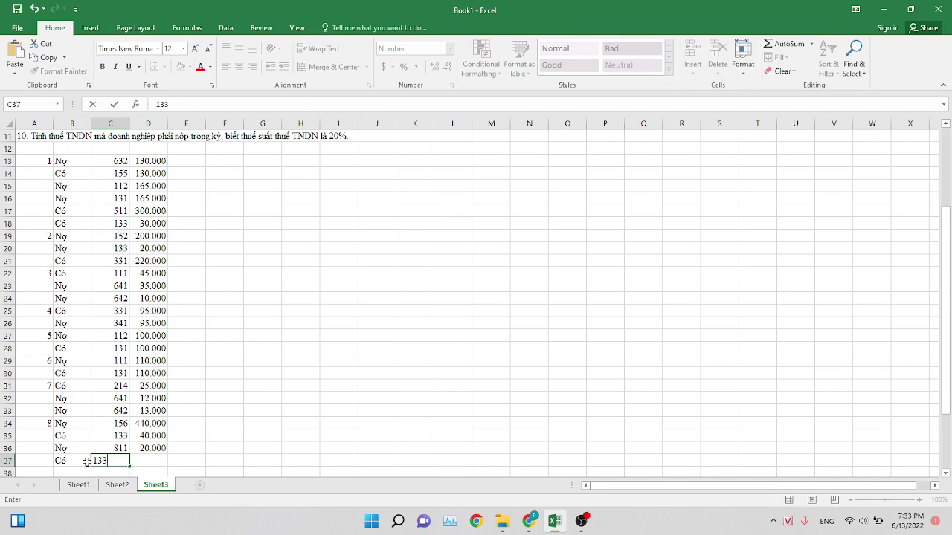
{"action": "key", "text": "Tab"}
{"action": "type", "text": "2.000"}
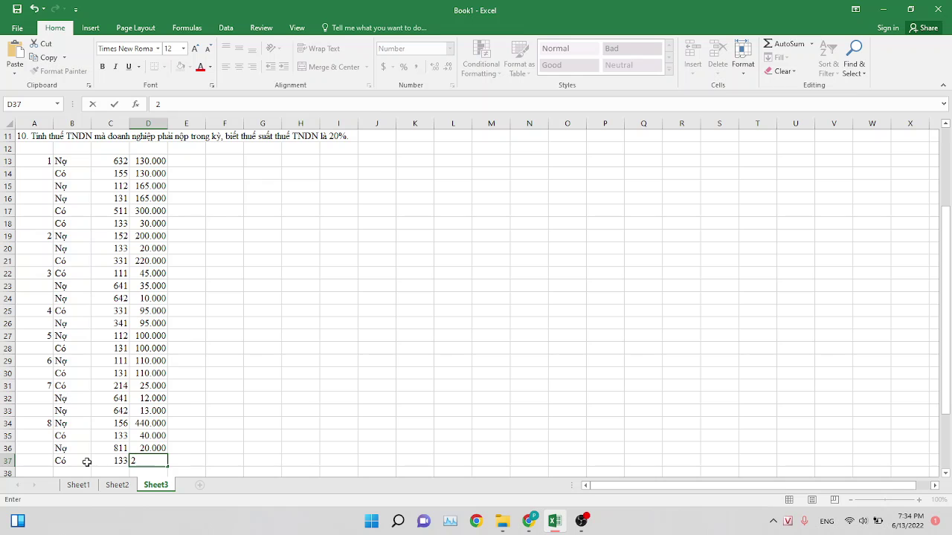
{"action": "key", "text": "Return"}
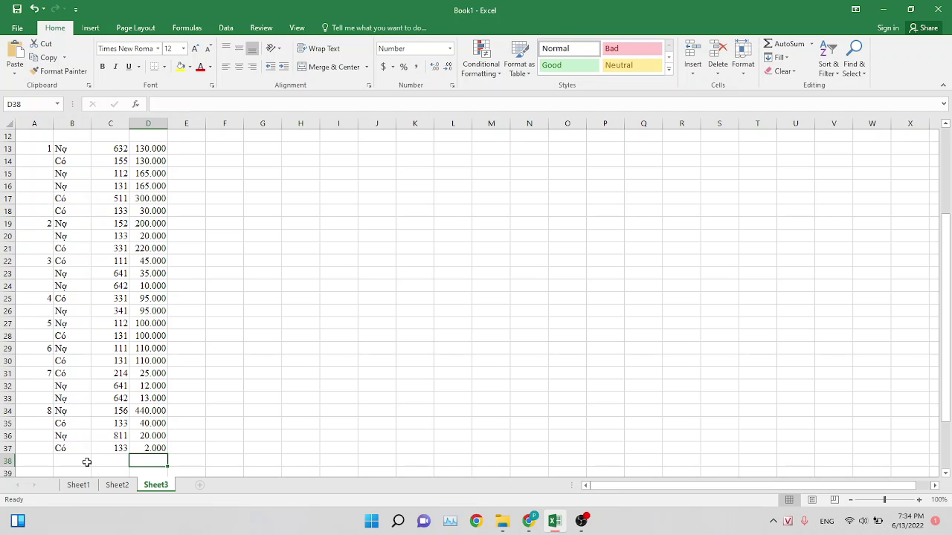
Record transaction 8's 50% cash payment line in row 38: Nợ, account 111, amount =440000/2+22000/2.
{"action": "left_click", "coordinate": [69, 462]}
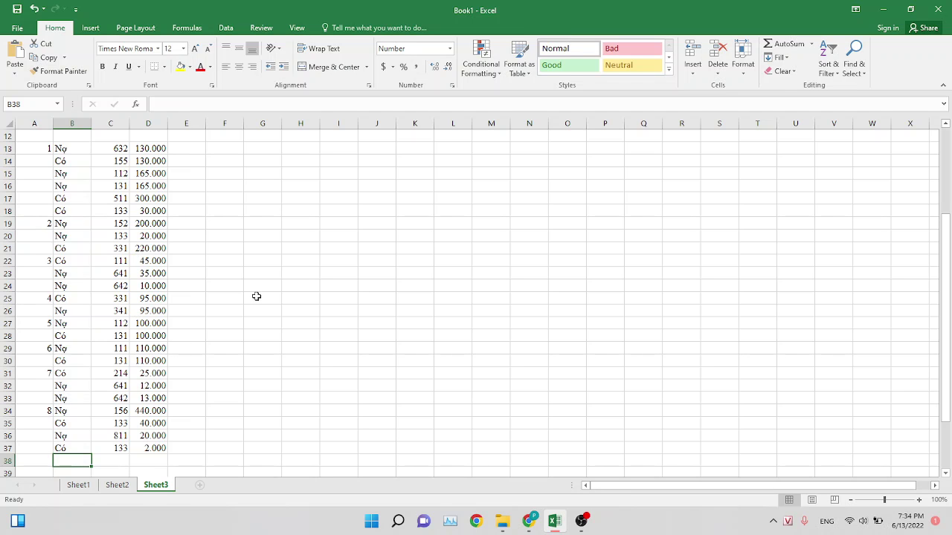
{"action": "scroll", "coordinate": [256, 296], "scroll_direction": "up", "scroll_amount": 1}
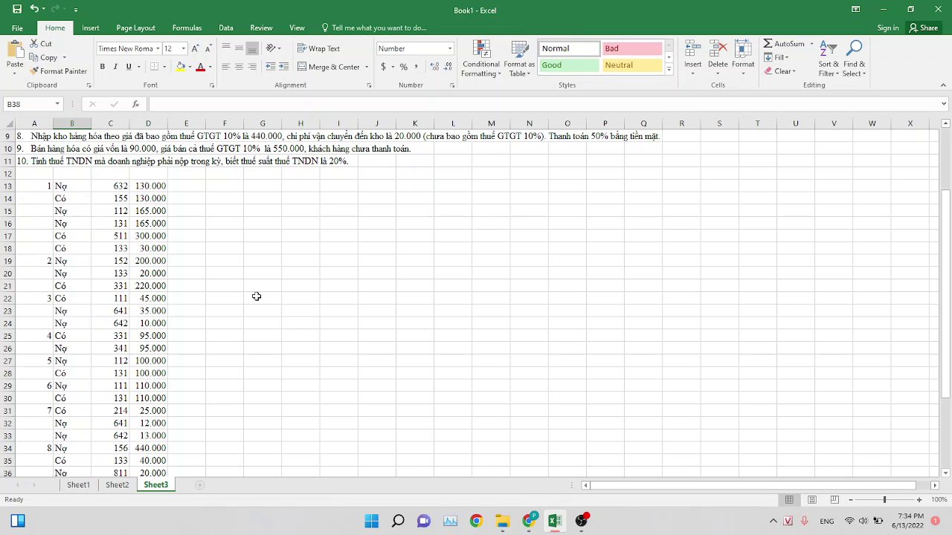
{"action": "scroll", "coordinate": [255, 296], "scroll_direction": "down", "scroll_amount": 1}
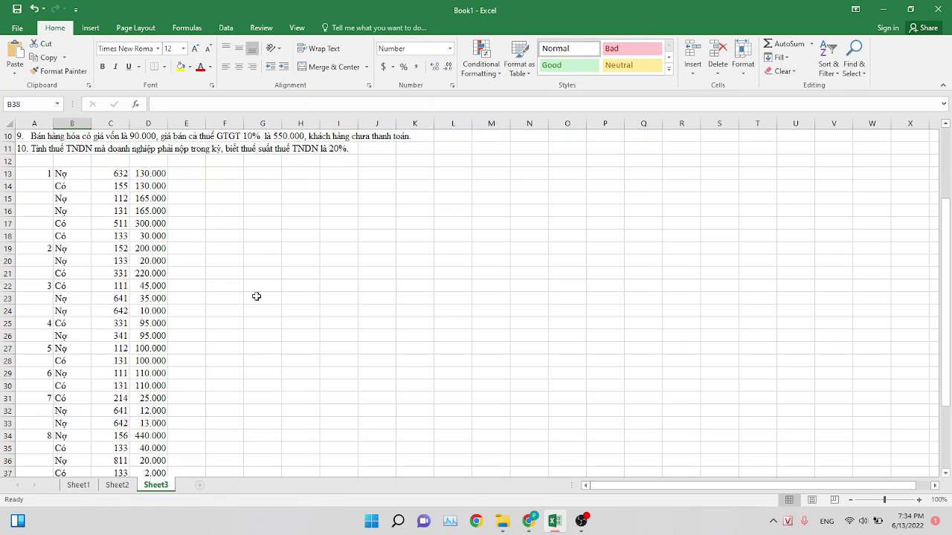
{"action": "scroll", "coordinate": [256, 297], "scroll_direction": "up", "scroll_amount": 1}
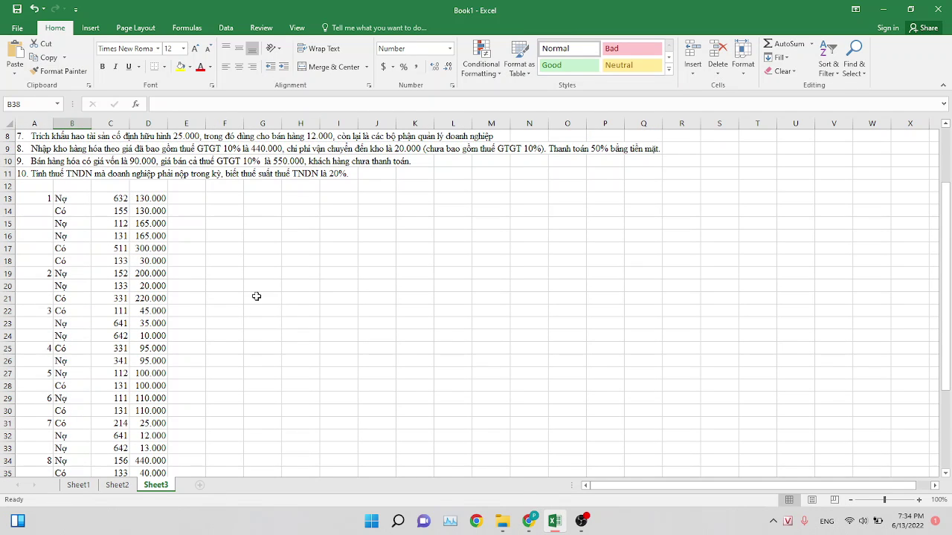
{"action": "scroll", "coordinate": [255, 296], "scroll_direction": "down", "scroll_amount": 1}
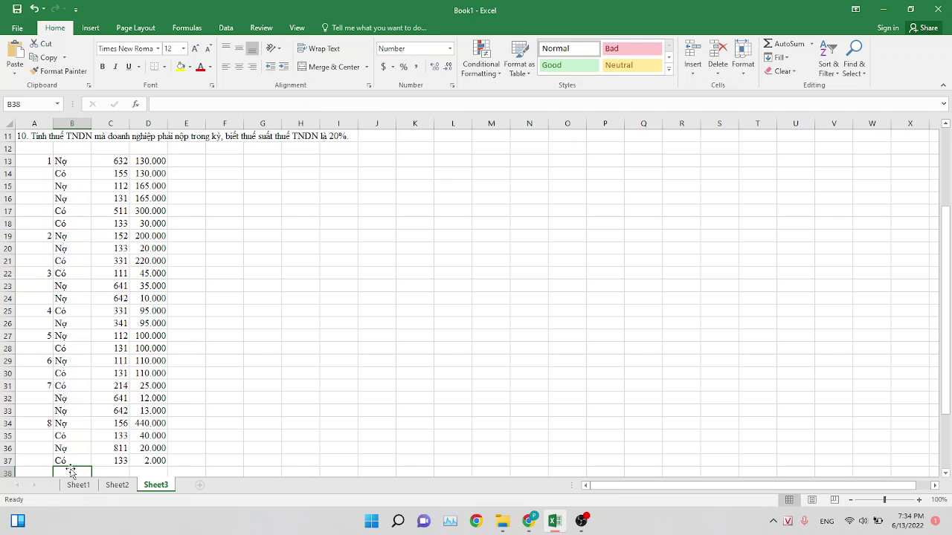
{"action": "type", "text": "Nợ"}
{"action": "key", "text": "Tab"}
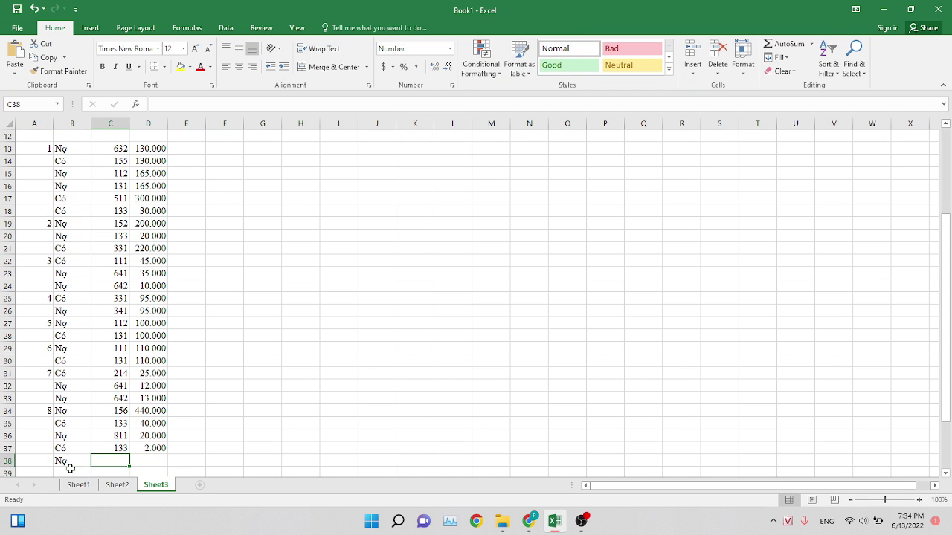
{"action": "type", "text": "111"}
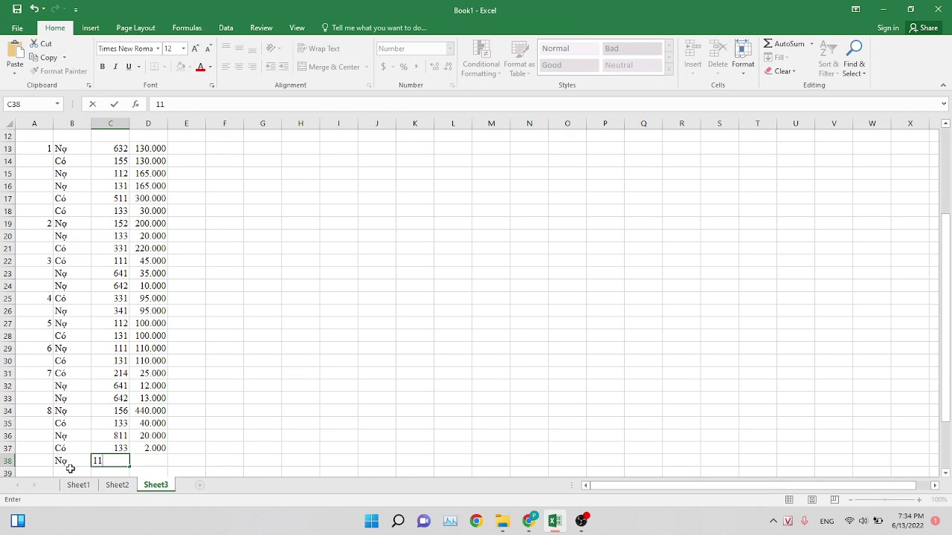
{"action": "key", "text": "Tab"}
{"action": "type", "text": "="}
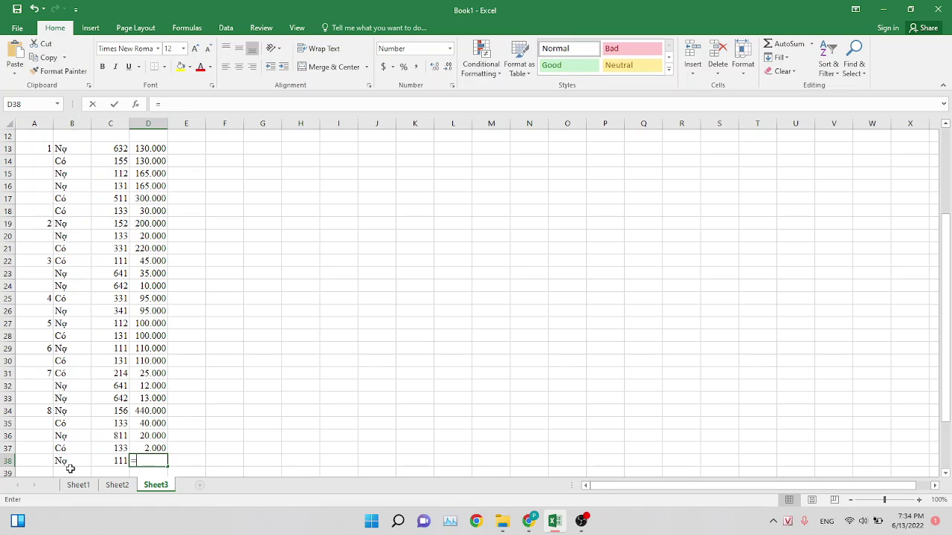
{"action": "type", "text": "440"}
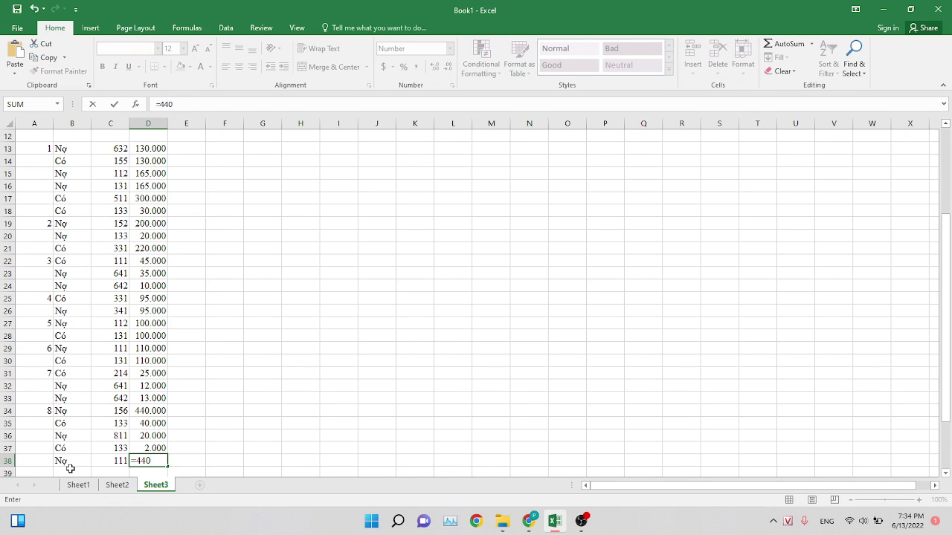
{"action": "type", "text": "000"}
{"action": "type", "text": "/2+2200"}
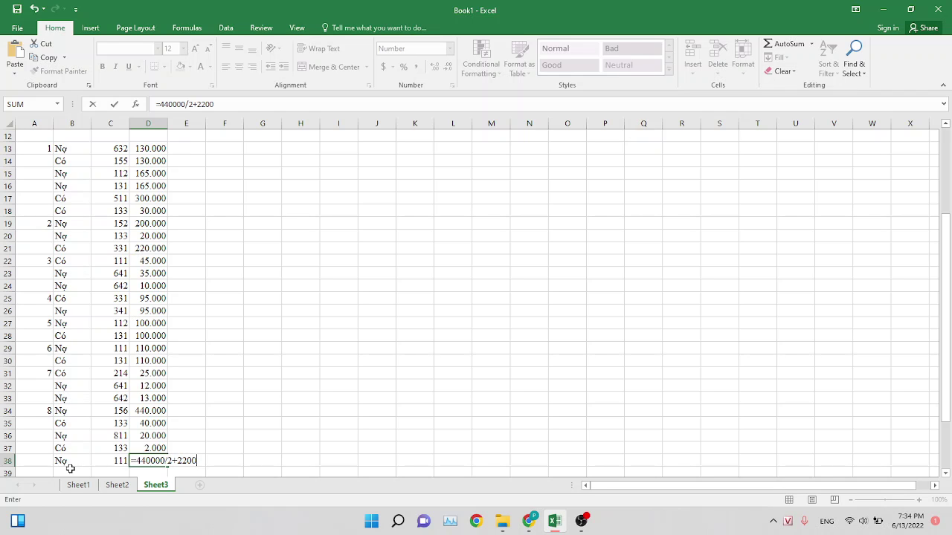
{"action": "type", "text": "0/2"}
{"action": "key", "text": "Return"}
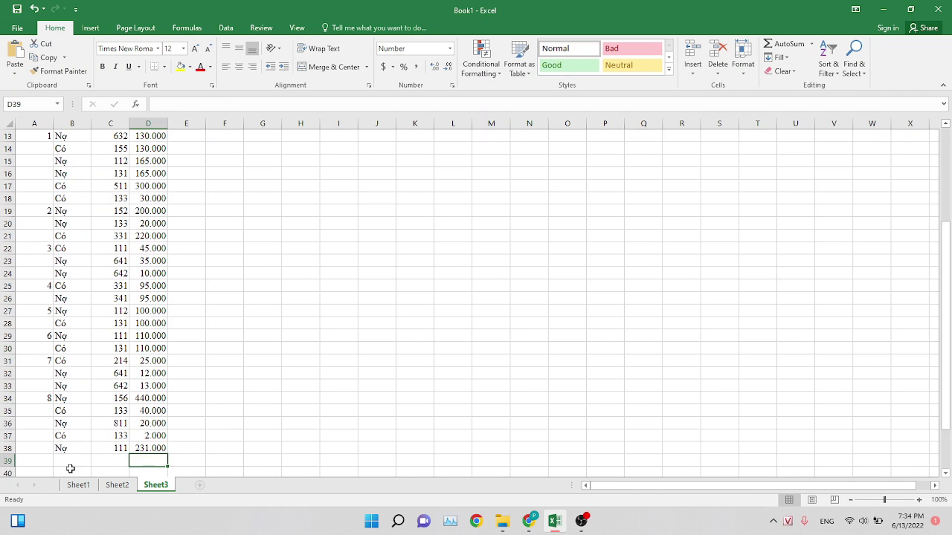
Record transaction 8's unpaid supplier balance in row 39: Có, account 331, with the amount formula filled down from D38.
{"action": "left_click", "coordinate": [69, 460]}
{"action": "type", "text": "Có"}
{"action": "key", "text": "Tab"}
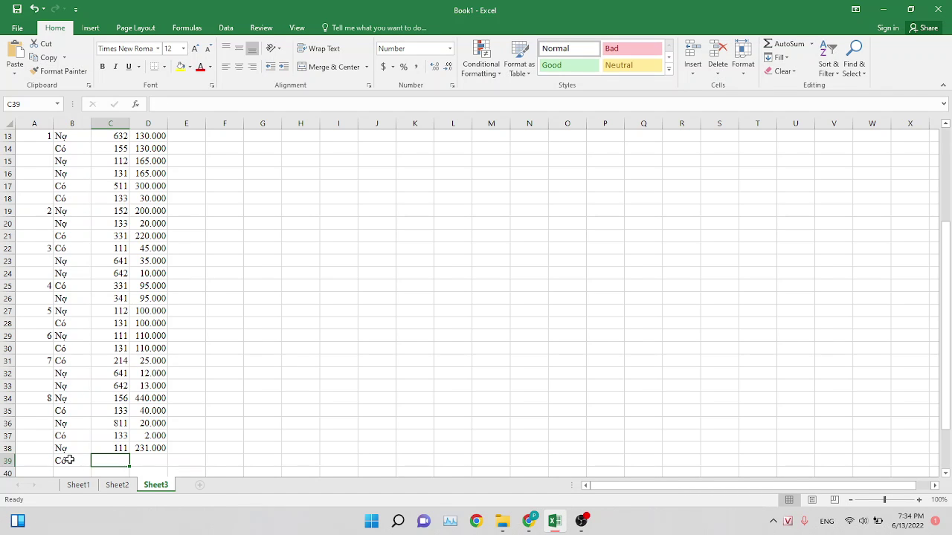
{"action": "type", "text": "231"}
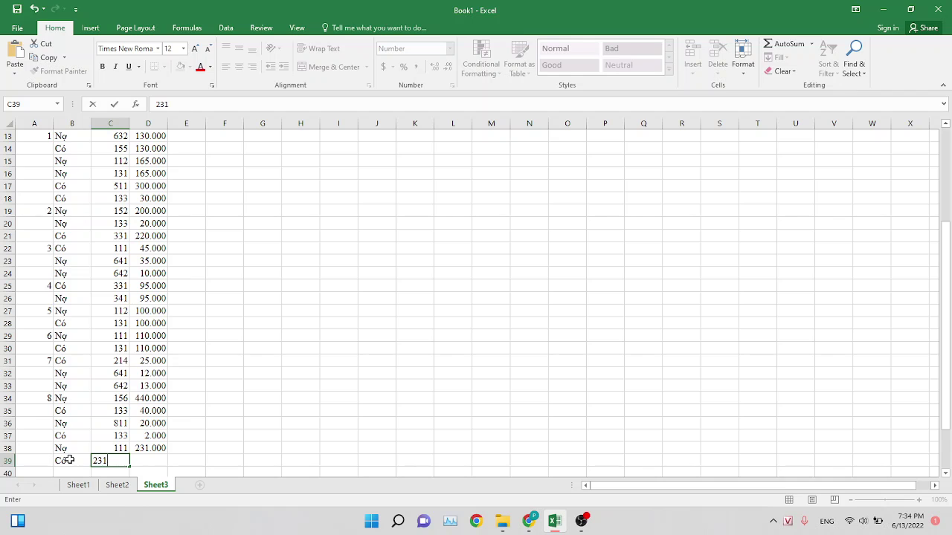
{"action": "key", "text": "BackSpace"}
{"action": "key", "text": "BackSpace"}
{"action": "key", "text": "BackSpace"}
{"action": "type", "text": "331"}
{"action": "key", "text": "Tab"}
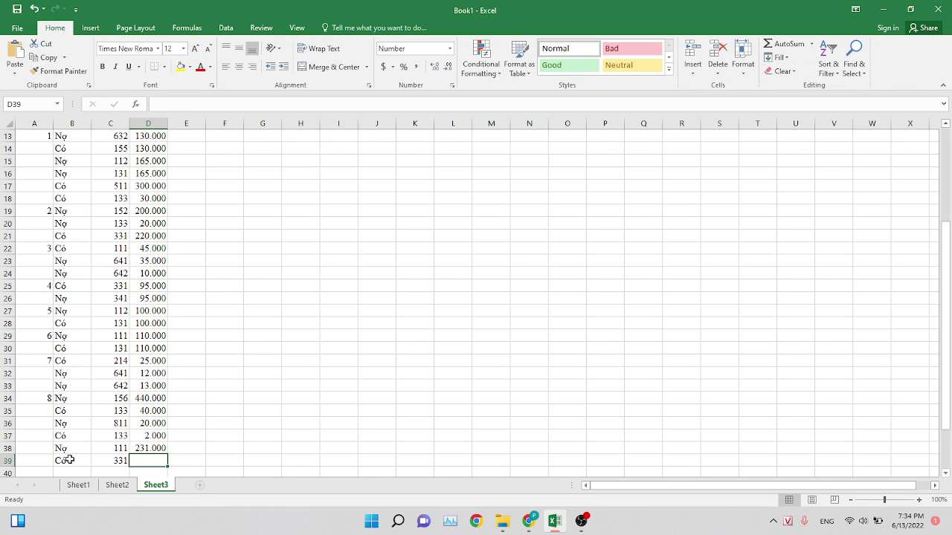
{"action": "left_click", "coordinate": [138, 448]}
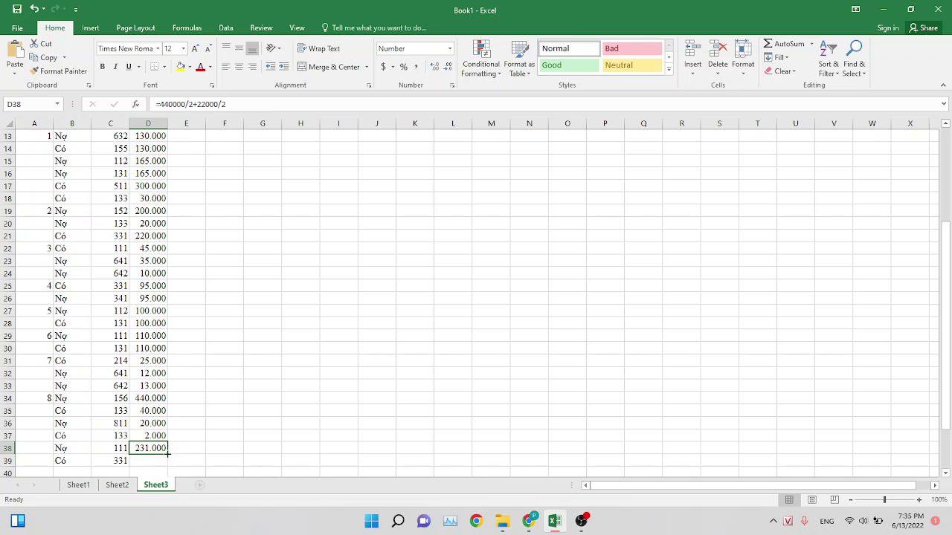
{"action": "left_click_drag", "start_coordinate": [168, 453], "coordinate": [168, 466]}
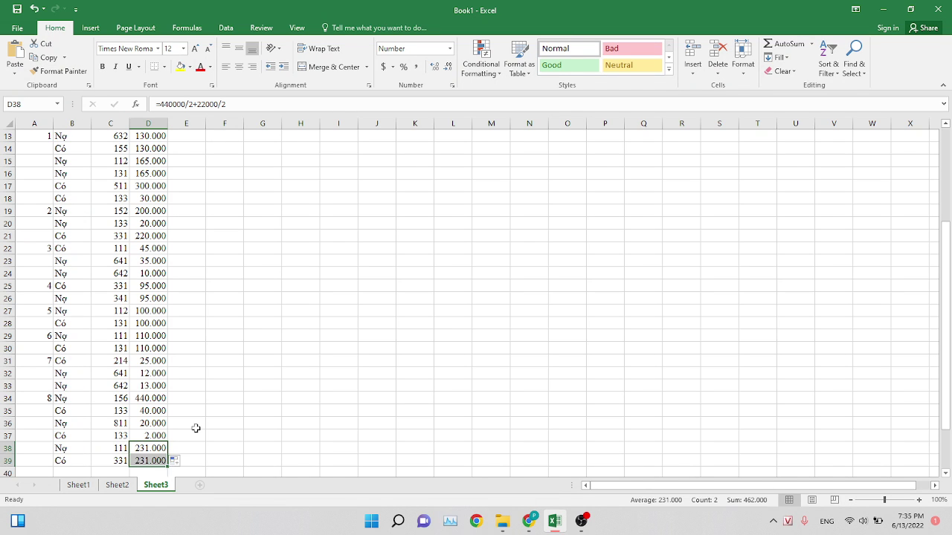
{"action": "left_click", "coordinate": [196, 428]}
Review the transaction descriptions and start the next entry by numbering row 40 as transaction 9 in column A.
{"action": "scroll", "coordinate": [195, 429], "scroll_direction": "up", "scroll_amount": 3}
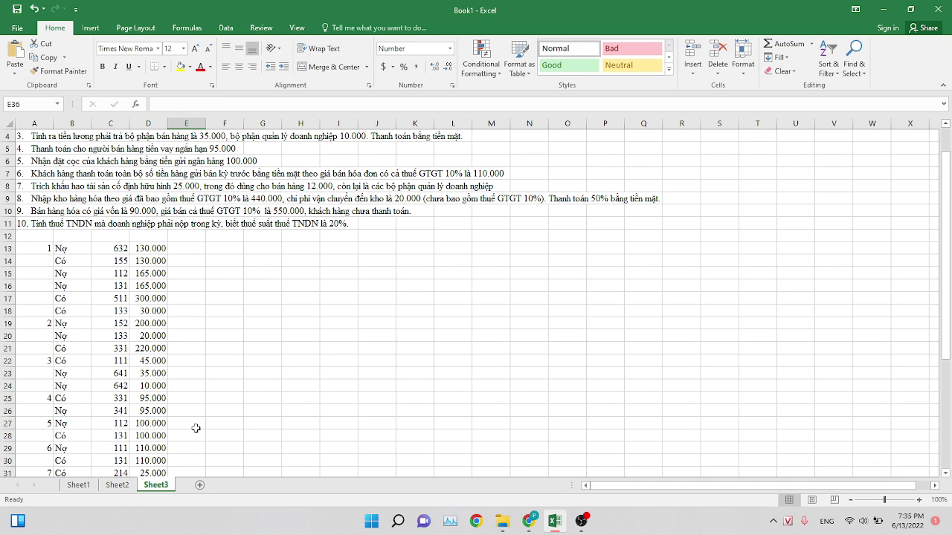
{"action": "scroll", "coordinate": [196, 428], "scroll_direction": "down", "scroll_amount": 1}
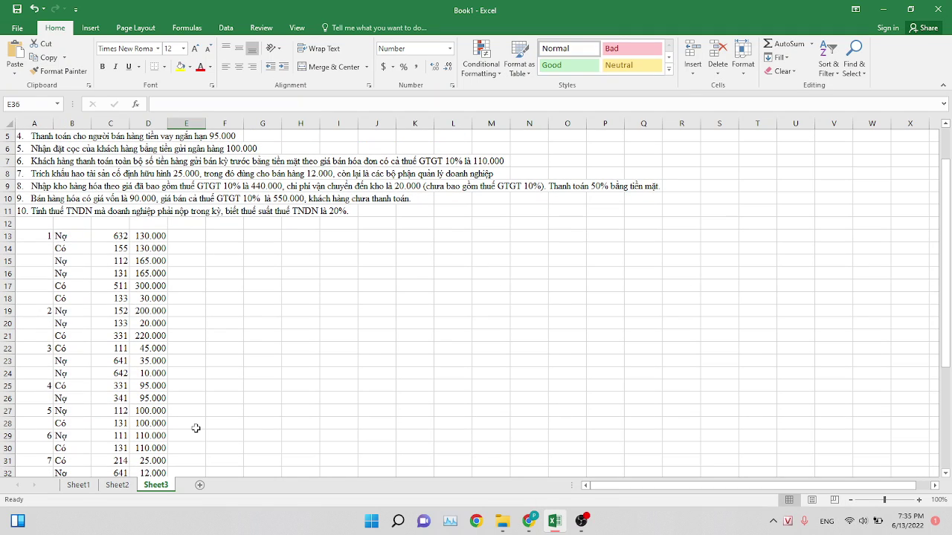
{"action": "scroll", "coordinate": [195, 428], "scroll_direction": "down", "scroll_amount": 1}
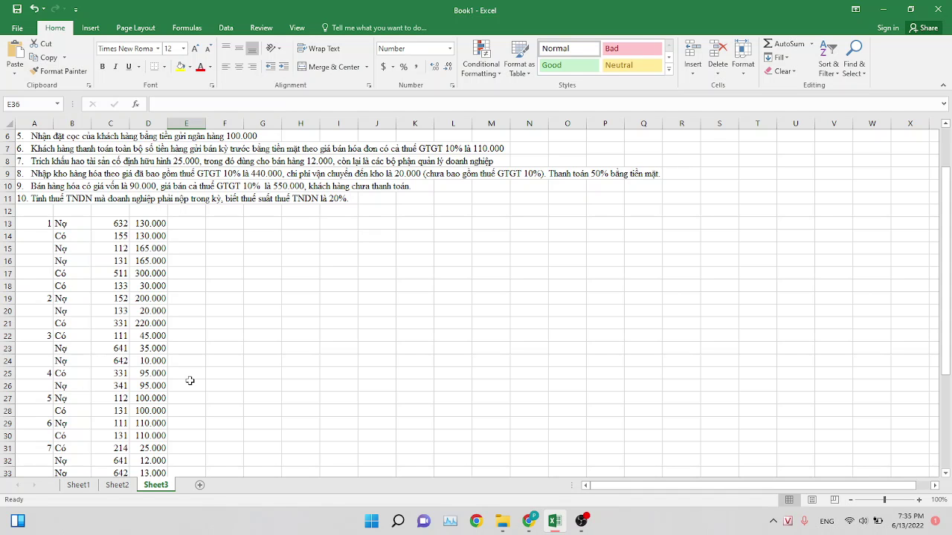
{"action": "scroll", "coordinate": [189, 381], "scroll_direction": "down", "scroll_amount": 5}
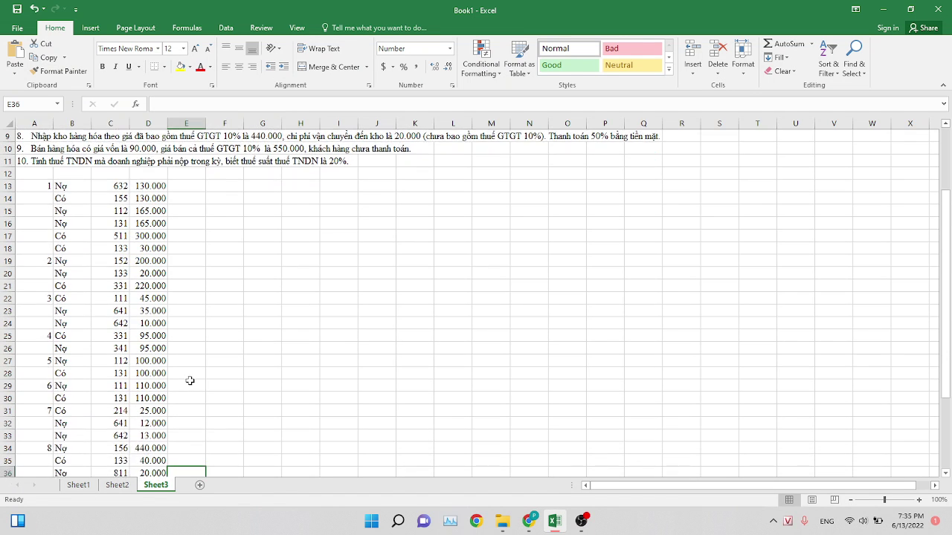
{"action": "left_click", "coordinate": [44, 399]}
{"action": "type", "text": "9"}
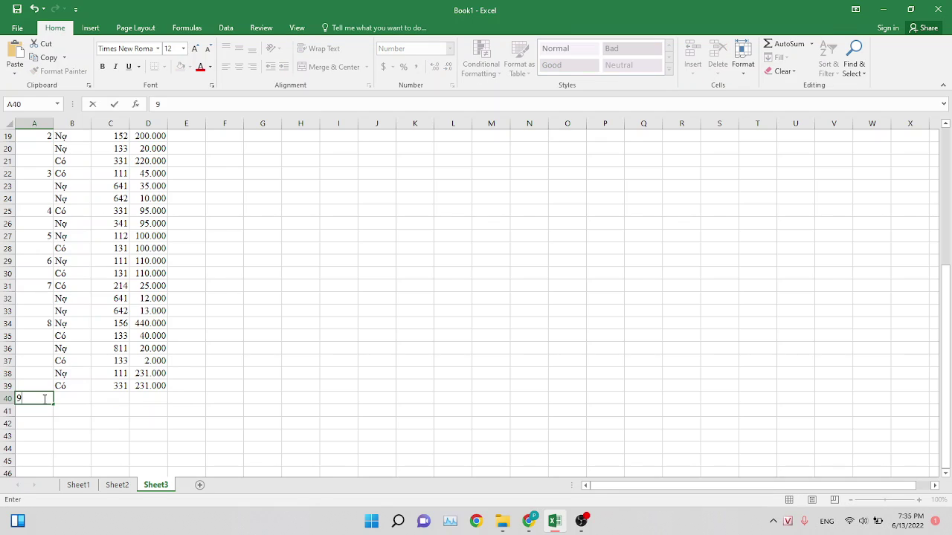
Enter the first line of transaction 9 in row 40 as Nợ, account 632, amount 90.000.
{"action": "key", "text": "Tab"}
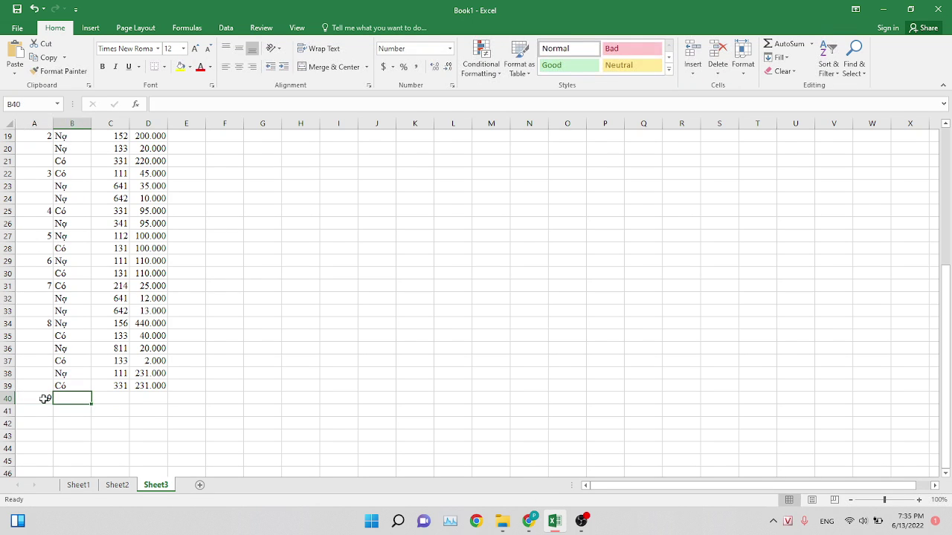
{"action": "type", "text": "No"}
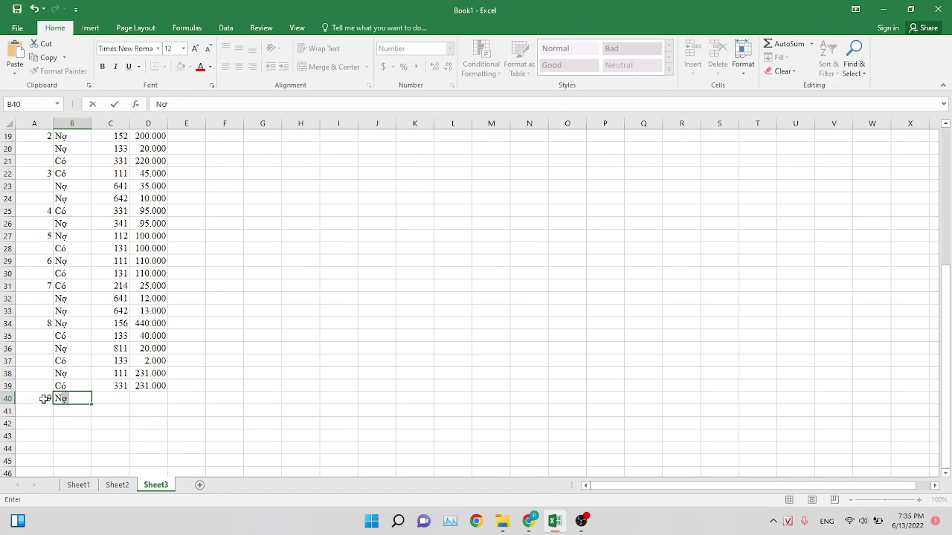
{"action": "type", "text": "j"}
{"action": "key", "text": "Tab"}
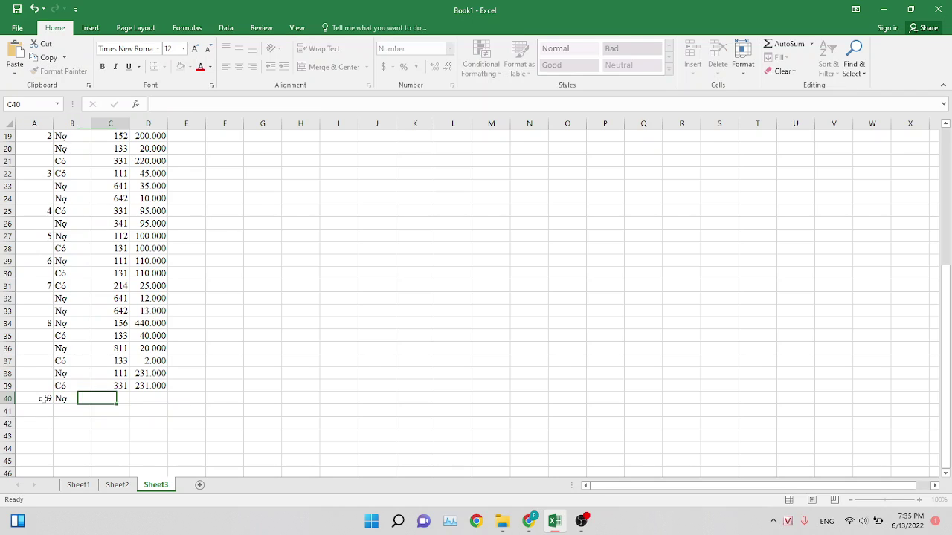
{"action": "type", "text": "6666"}
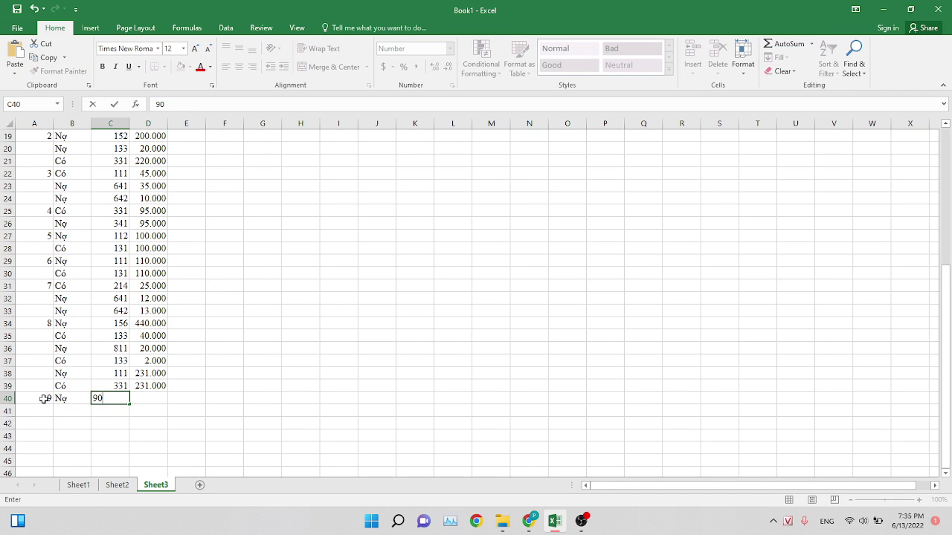
{"action": "key", "text": "BackSpace"}
{"action": "key", "text": "BackSpace"}
{"action": "key", "text": "BackSpace"}
{"action": "key", "text": "BackSpace"}
{"action": "type", "text": "632"}
{"action": "key", "text": "Tab"}
{"action": "type", "text": "9"}
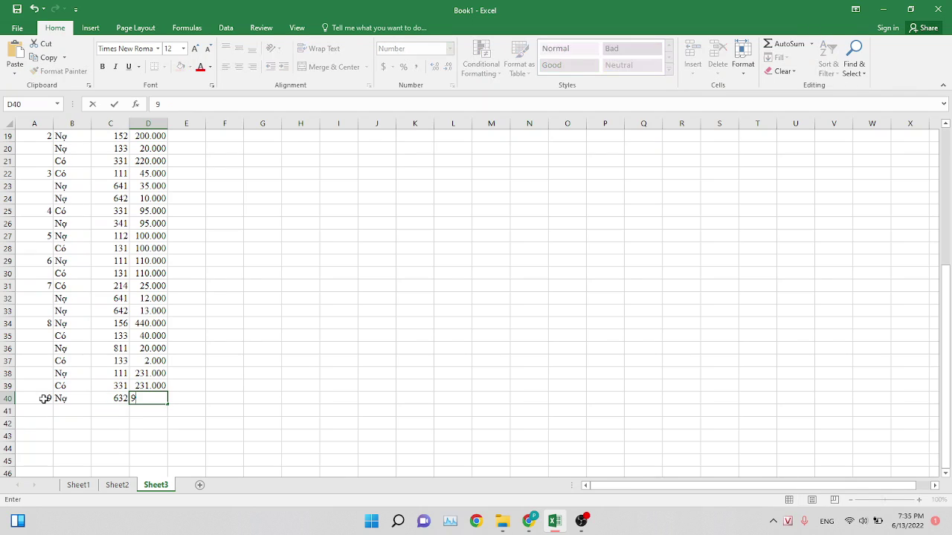
{"action": "type", "text": "0.000"}
{"action": "key", "text": "Return"}
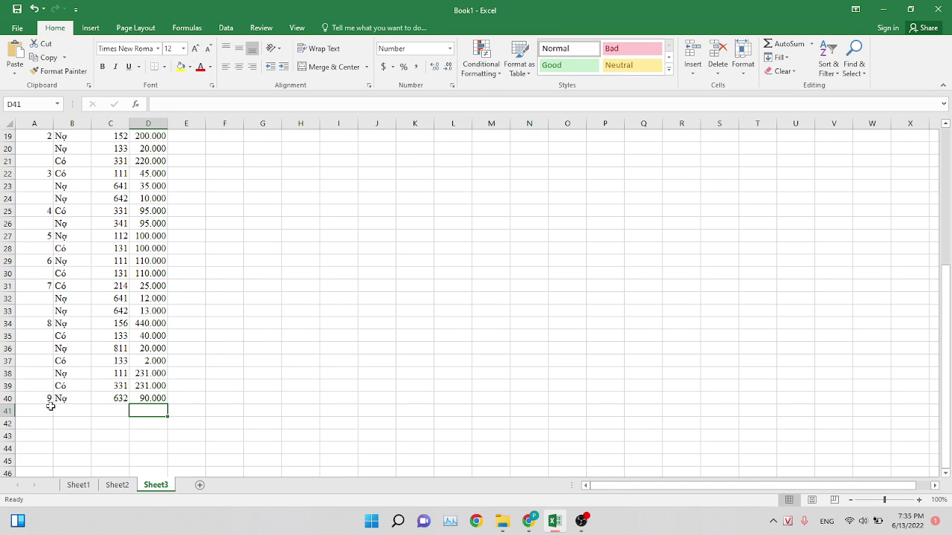
Enter the credit line for transaction 9 in row 41 as Có, account 156, amount 90.000.
{"action": "left_click", "coordinate": [58, 411]}
{"action": "type", "text": "C"}
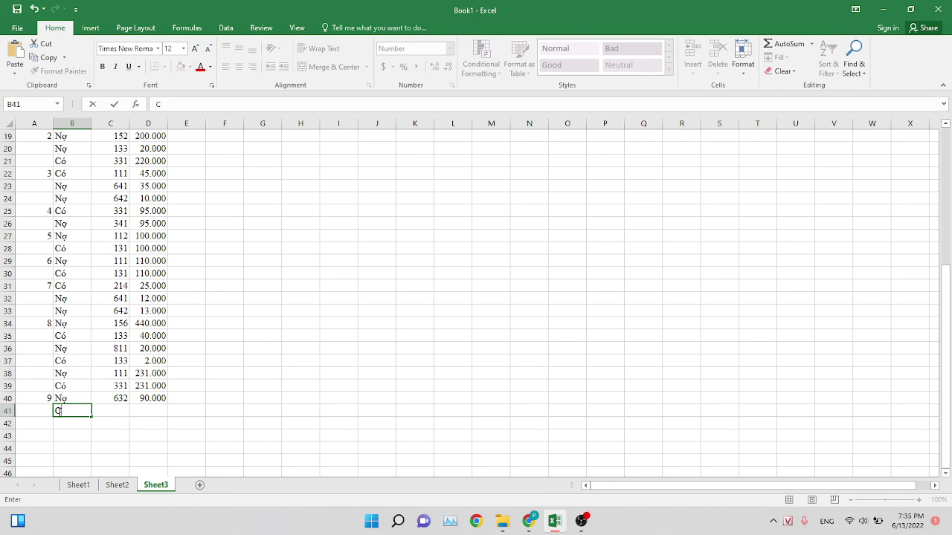
{"action": "type", "text": "ó"}
{"action": "key", "text": "Tab"}
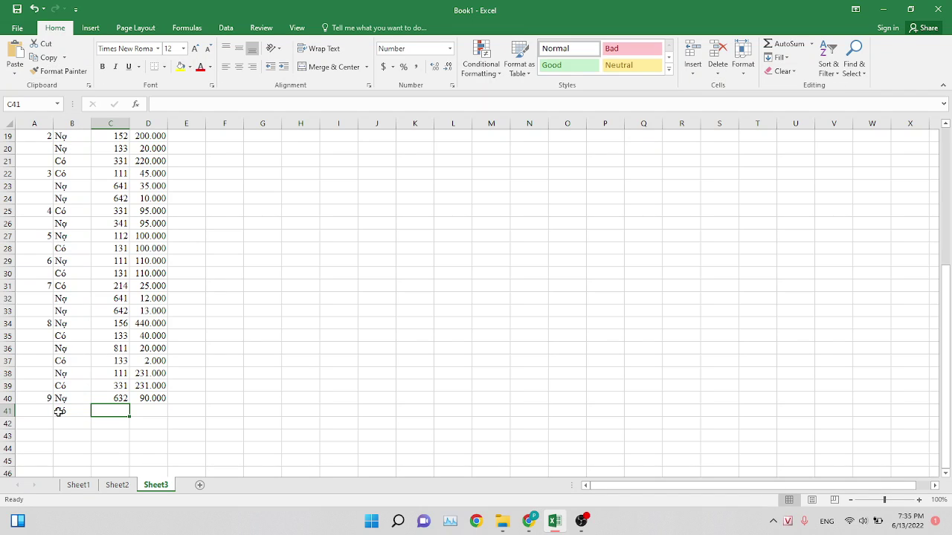
{"action": "type", "text": "156"}
{"action": "key", "text": "Tab"}
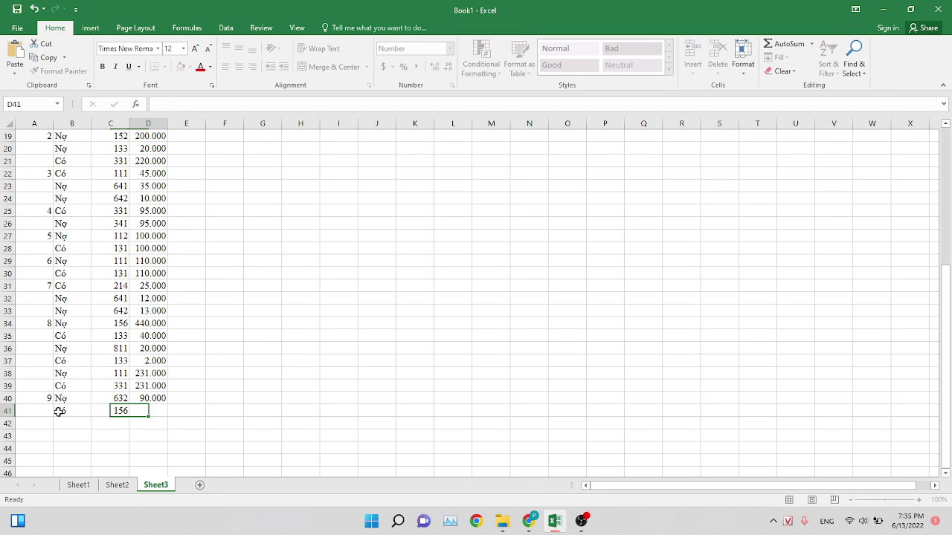
{"action": "type", "text": "90000"}
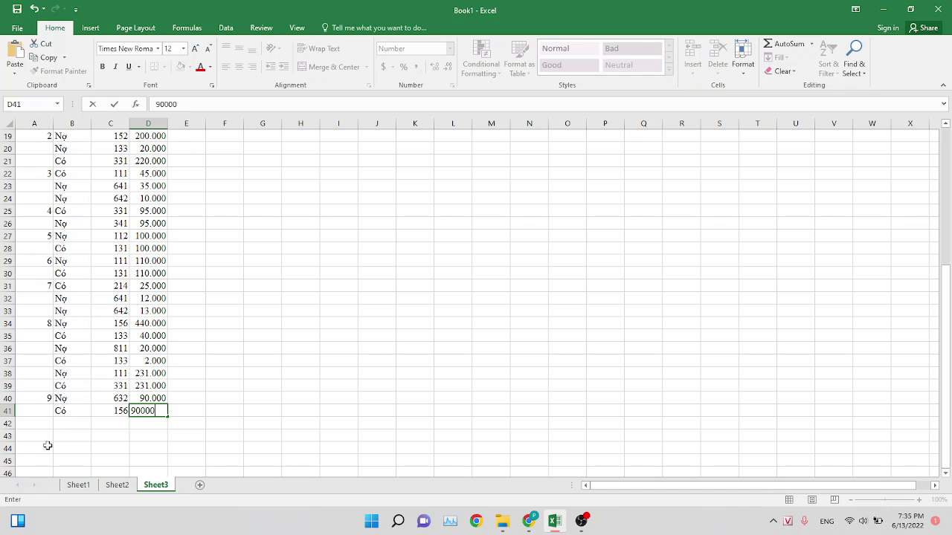
Enter the receivable line in row 42 as Nợ, account 131, amount 550.000.
{"action": "left_click", "coordinate": [58, 424]}
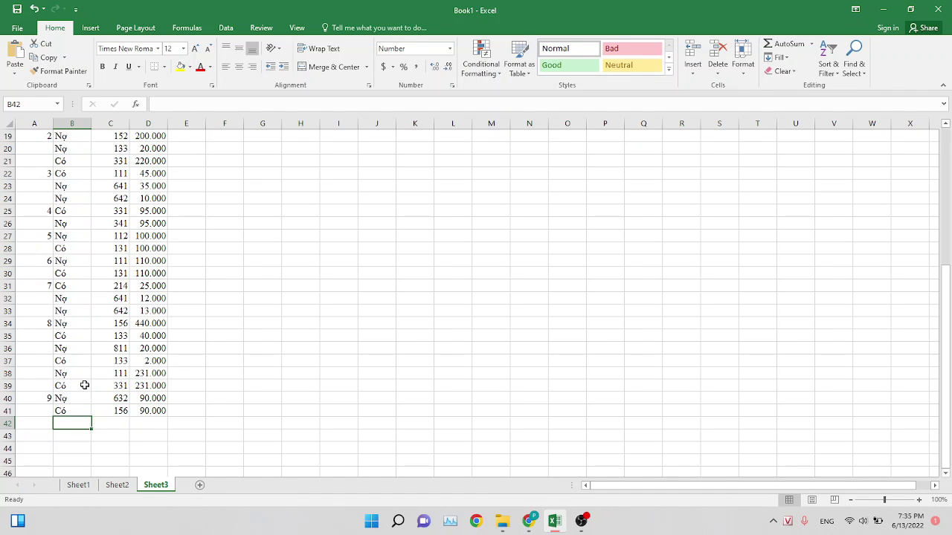
{"action": "type", "text": "Noj"}
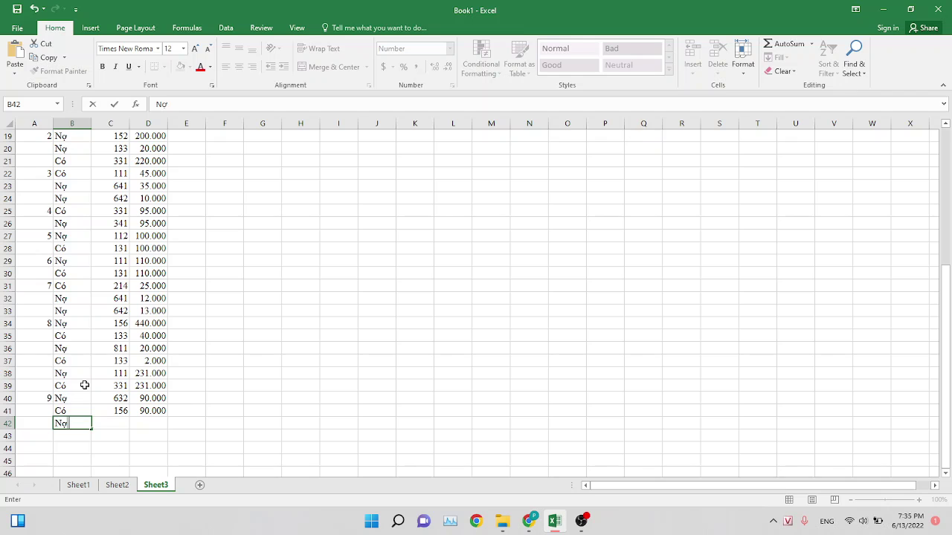
{"action": "key", "text": "Tab"}
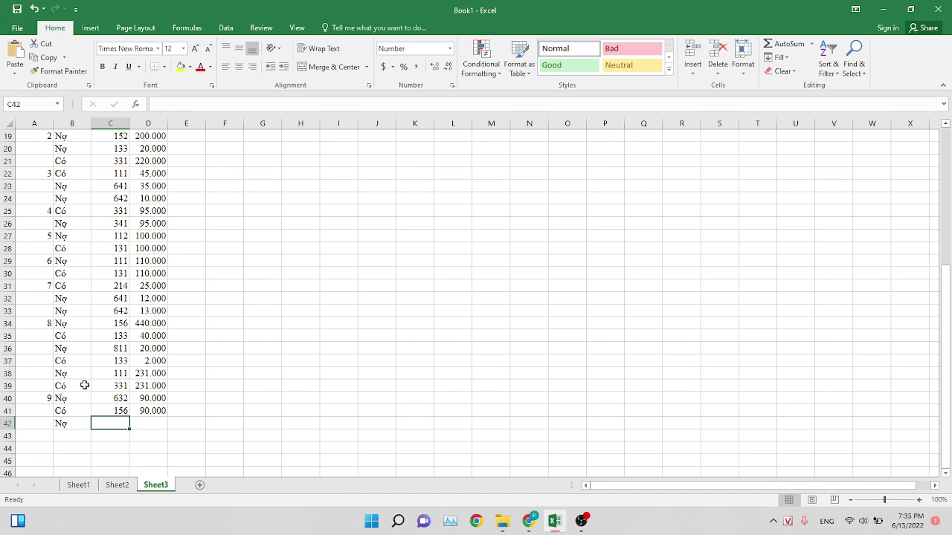
{"action": "type", "text": "131"}
{"action": "key", "text": "Tab"}
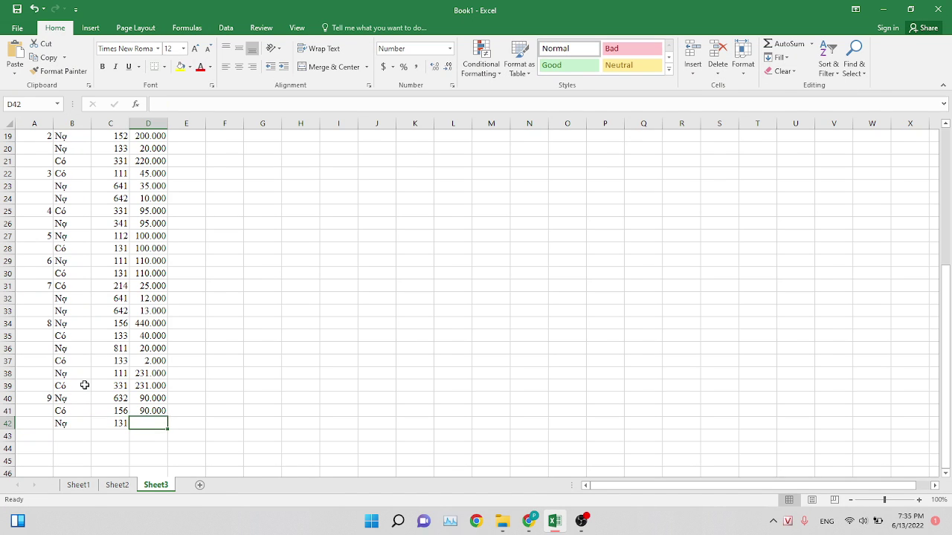
{"action": "type", "text": "55"}
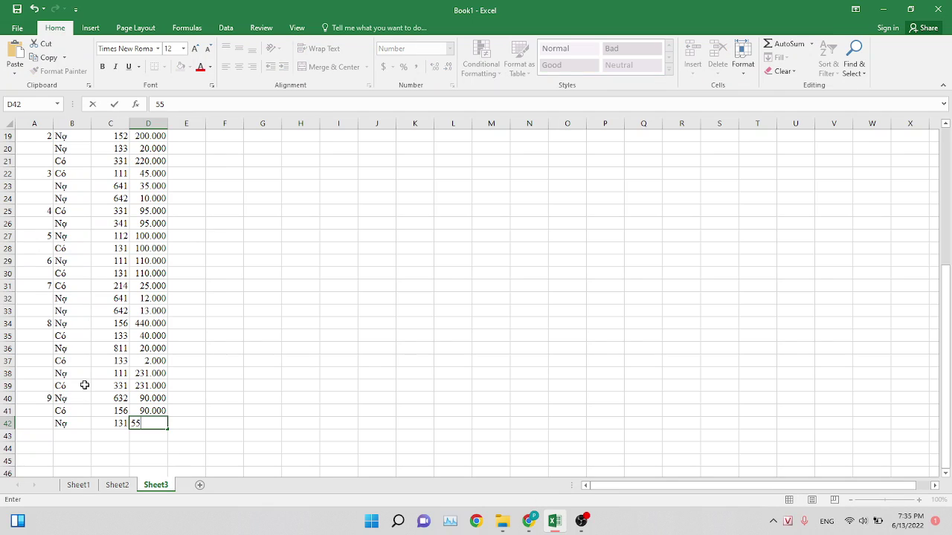
{"action": "type", "text": "0000"}
Enter the revenue line in row 43 as Có, account 511, amount 500.000.
{"action": "left_click", "coordinate": [80, 438]}
{"action": "type", "text": "C"}
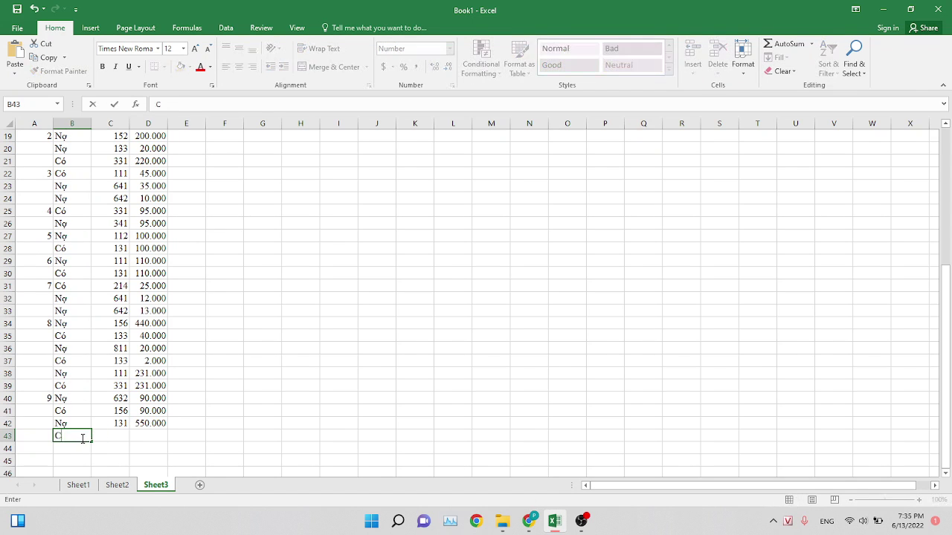
{"action": "type", "text": "ó"}
{"action": "key", "text": "Tab"}
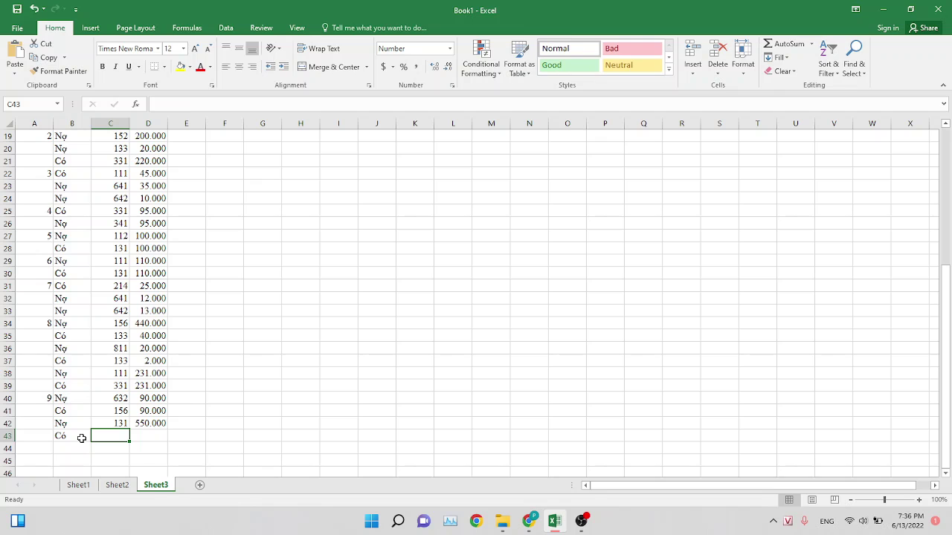
{"action": "type", "text": "511"}
{"action": "key", "text": "Tab"}
{"action": "type", "text": "5999"}
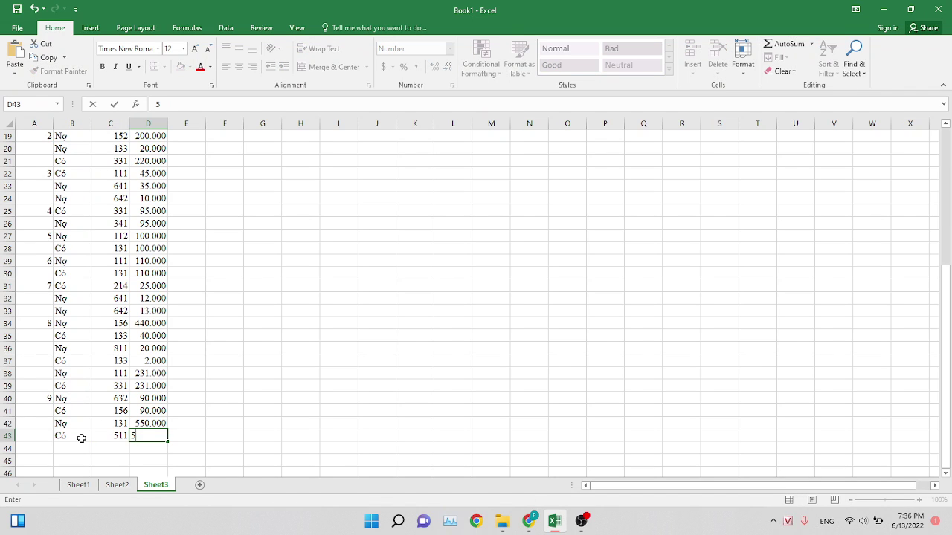
{"action": "key", "text": "BackSpace"}
{"action": "key", "text": "BackSpace"}
{"action": "key", "text": "BackSpace"}
{"action": "type", "text": "00000"}
{"action": "key", "text": "Return"}
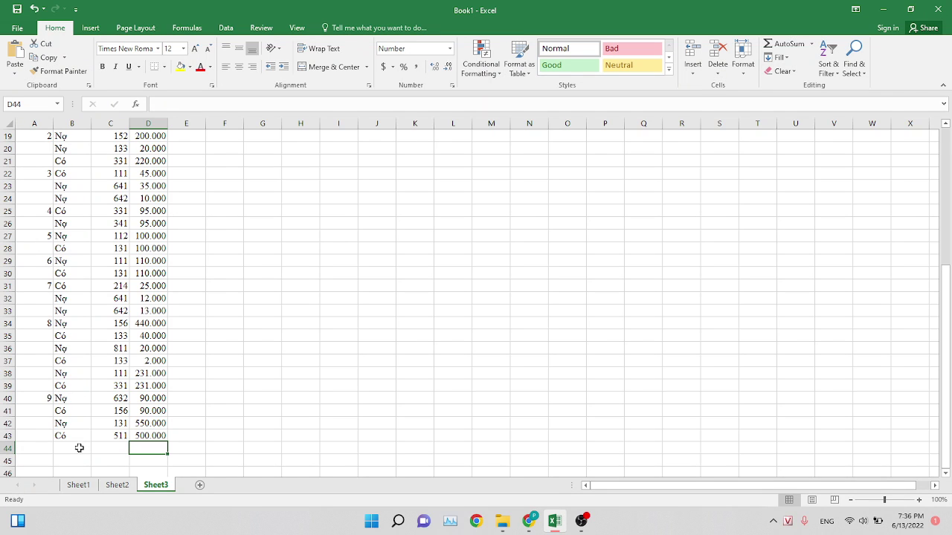
Enter the tax line in row 44 as Có, account 133, amount 50.000.
{"action": "left_click", "coordinate": [79, 448]}
{"action": "type", "text": "Có"}
{"action": "key", "text": "Tab"}
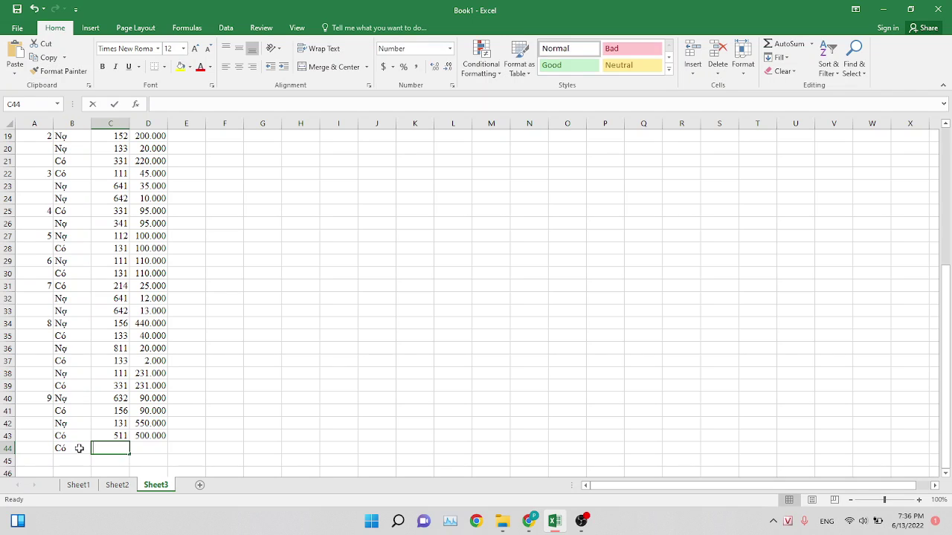
{"action": "type", "text": "133"}
{"action": "key", "text": "Tab"}
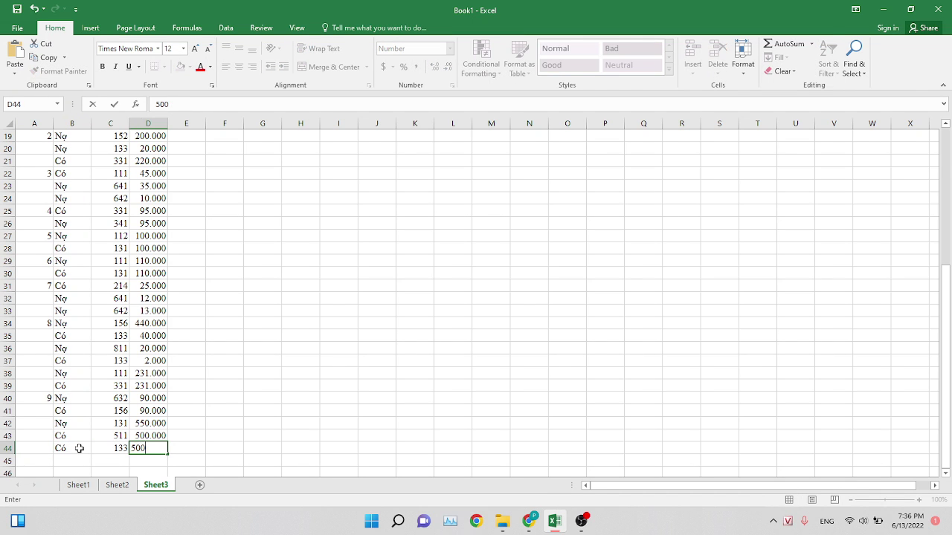
{"action": "type", "text": "00"}
{"action": "key", "text": "Return"}
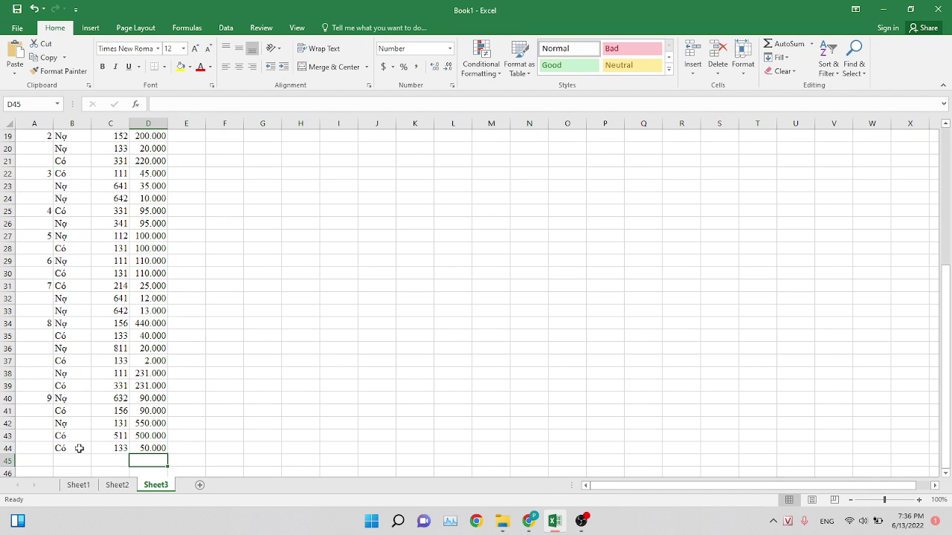
Review the journal entries on Sheet3 against the assignment requirements on Sheet1, and select cell F13 beside the entries.
{"action": "scroll", "coordinate": [148, 366], "scroll_direction": "up", "scroll_amount": 4}
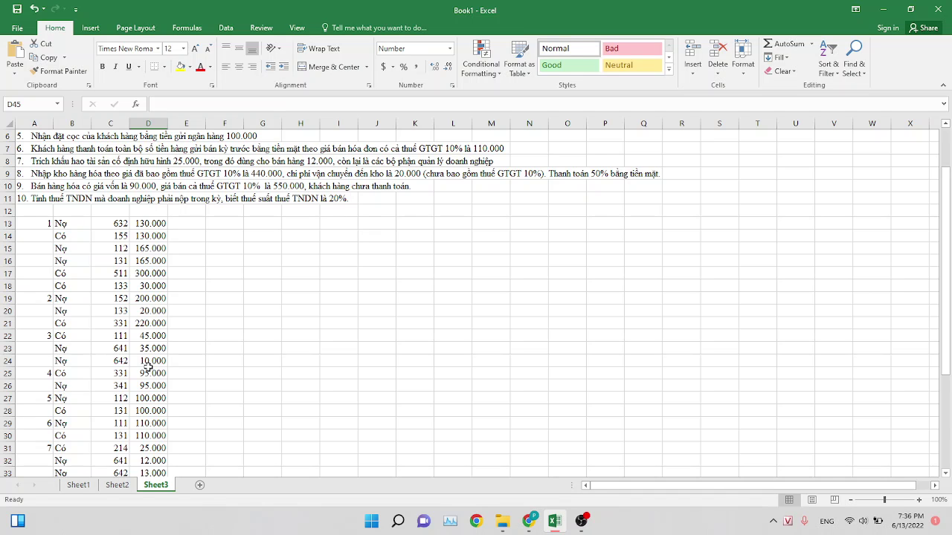
{"action": "scroll", "coordinate": [149, 366], "scroll_direction": "down", "scroll_amount": 4}
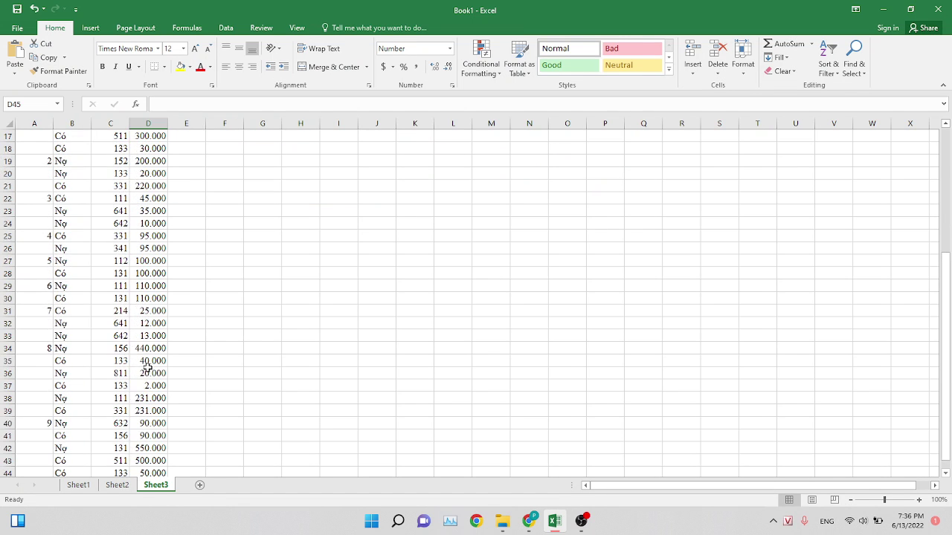
{"action": "scroll", "coordinate": [149, 366], "scroll_direction": "down", "scroll_amount": 1}
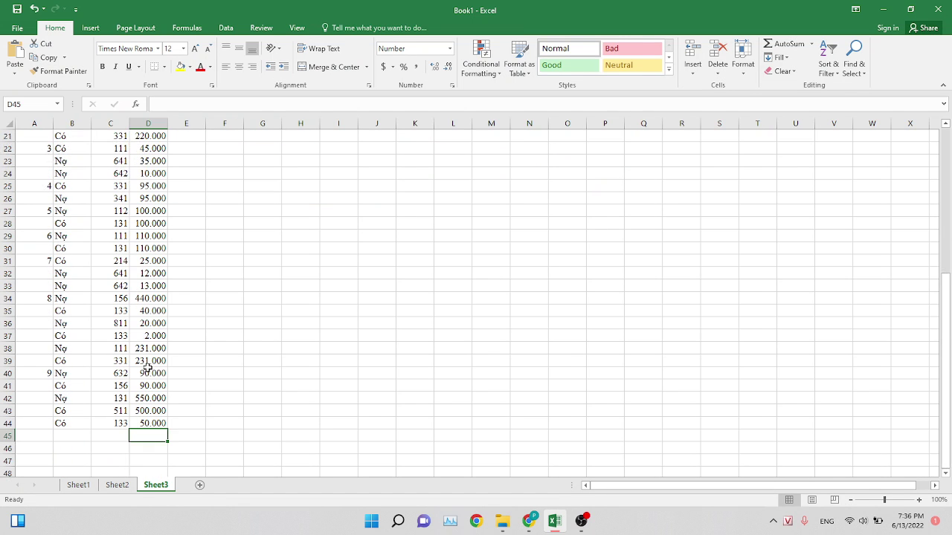
{"action": "left_click", "coordinate": [117, 484]}
{"action": "left_click", "coordinate": [78, 484]}
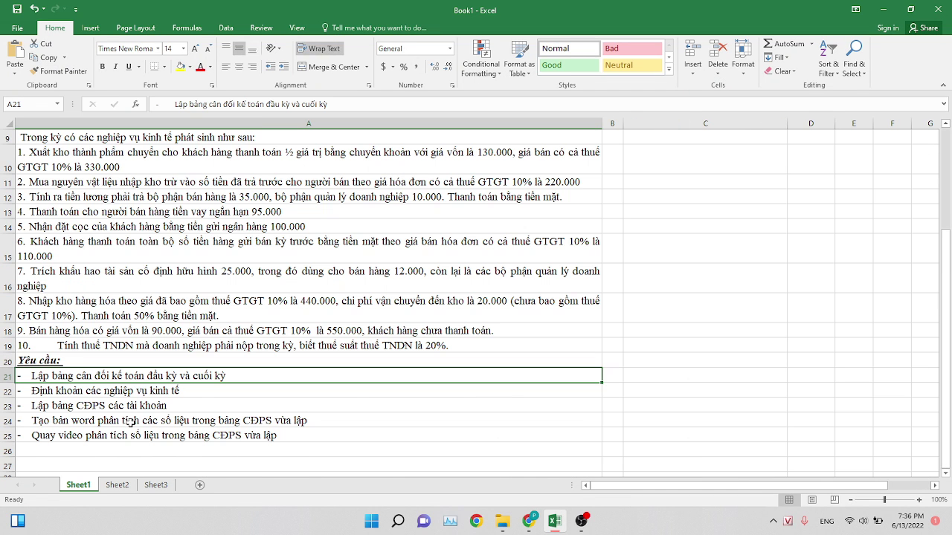
{"action": "left_click", "coordinate": [128, 420]}
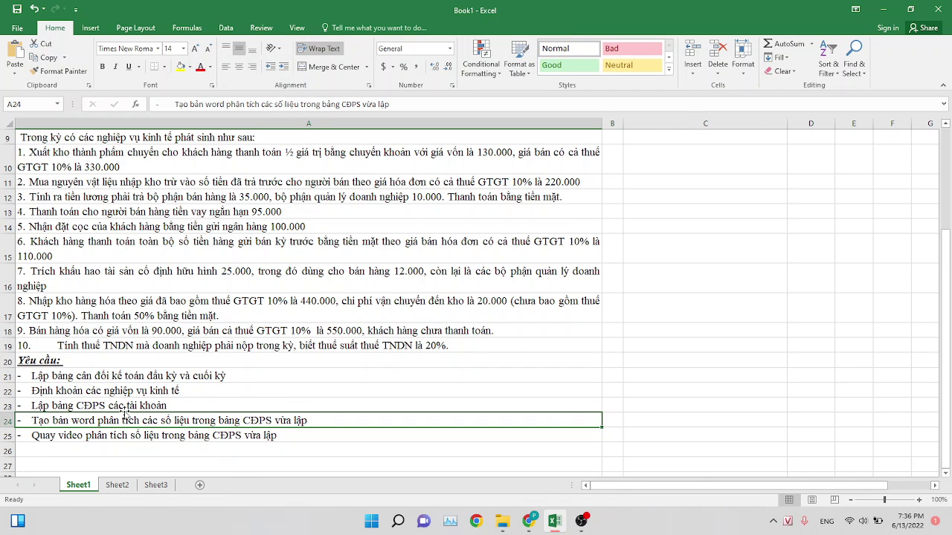
{"action": "left_click", "coordinate": [124, 408]}
{"action": "left_click", "coordinate": [156, 486]}
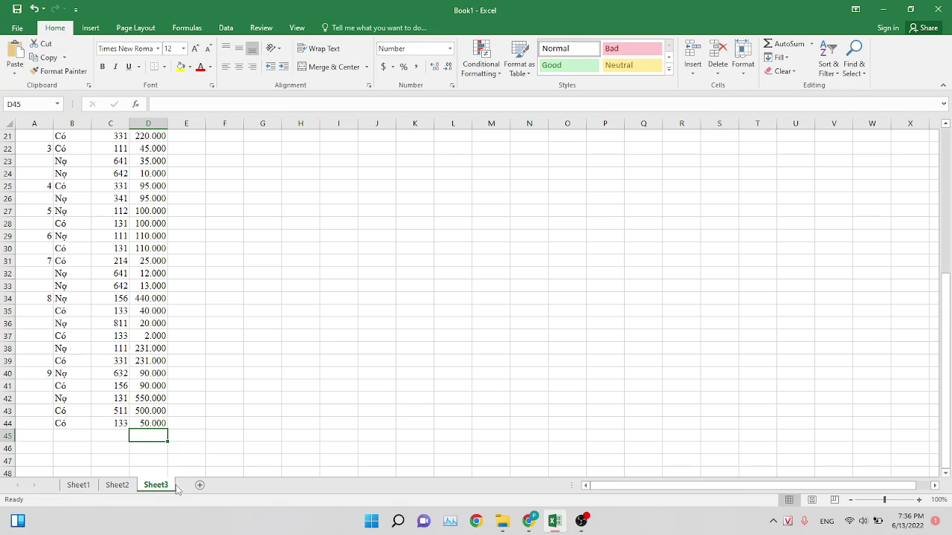
{"action": "scroll", "coordinate": [183, 395], "scroll_direction": "up", "scroll_amount": 3}
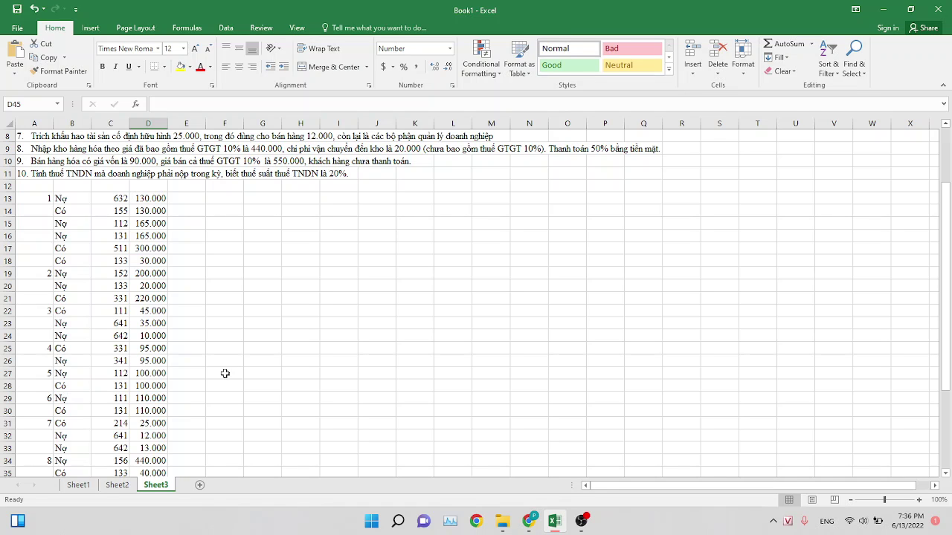
{"action": "left_click", "coordinate": [222, 202]}
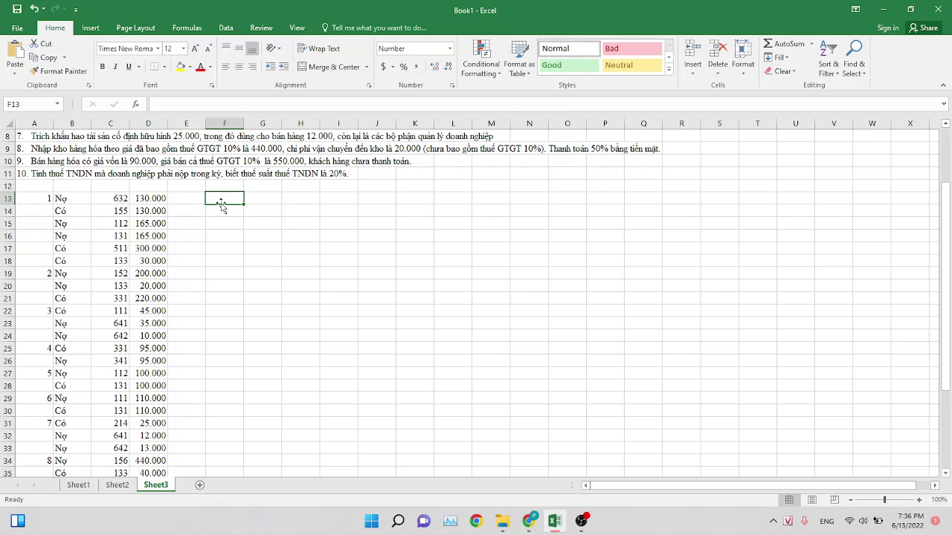
{"action": "mouse_move", "coordinate": [221, 196]}
{"action": "left_mouse_down"}
{"action": "mouse_move", "coordinate": [251, 195]}
{"action": "mouse_move", "coordinate": [223, 193]}
{"action": "left_mouse_up"}
Examine the items and debit and credit columns of the opening balance sheet on Sheet2, and return to Sheet3.
{"action": "left_click", "coordinate": [117, 484]}
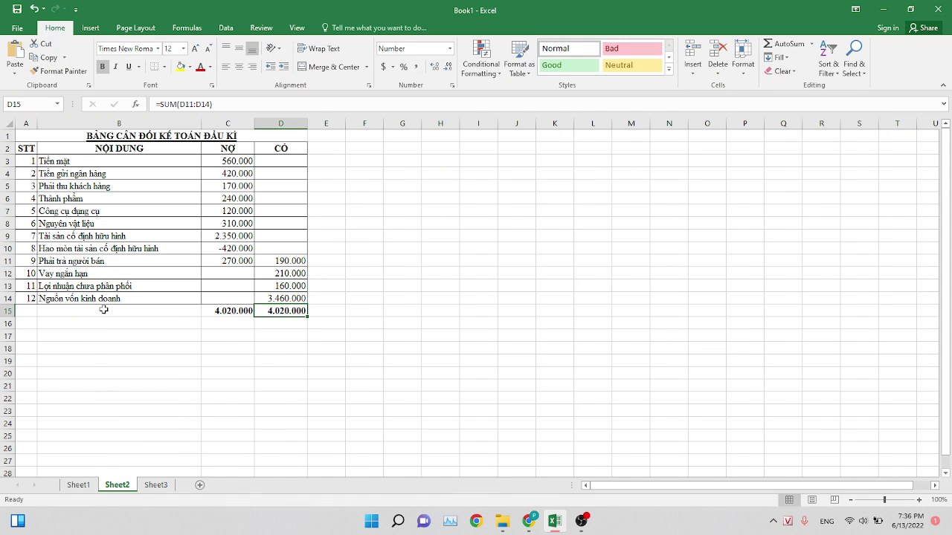
{"action": "left_click", "coordinate": [93, 165]}
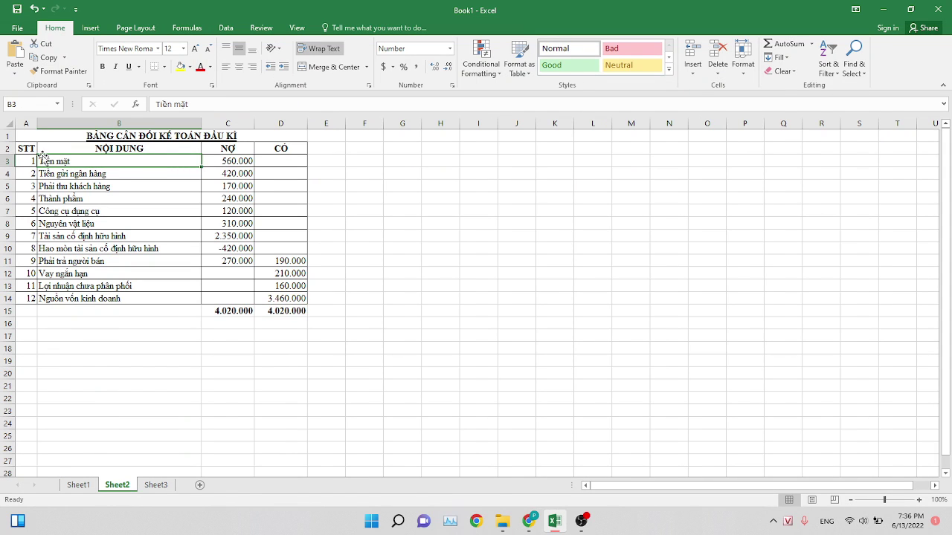
{"action": "left_click", "coordinate": [27, 149]}
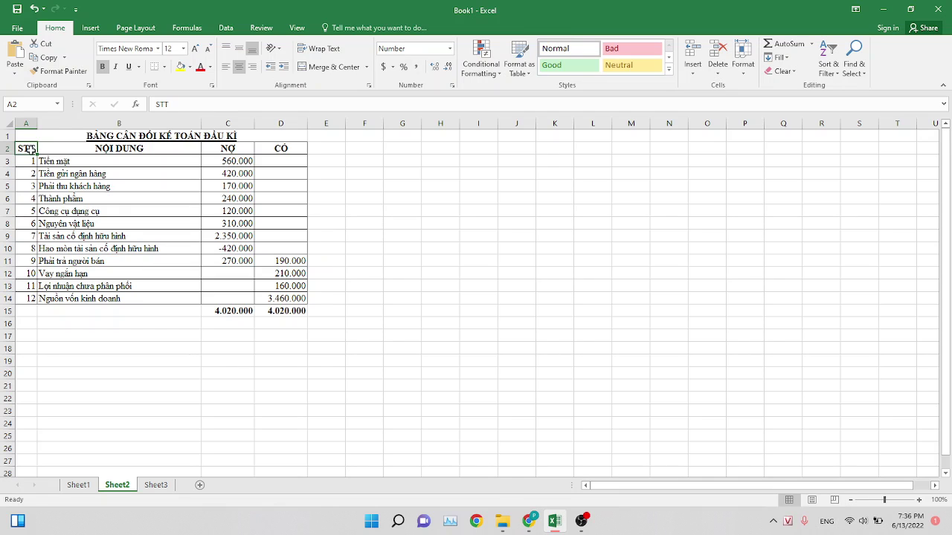
{"action": "left_click_drag", "start_coordinate": [30, 160], "coordinate": [260, 297]}
{"action": "left_click_drag", "start_coordinate": [235, 409], "coordinate": [235, 402]}
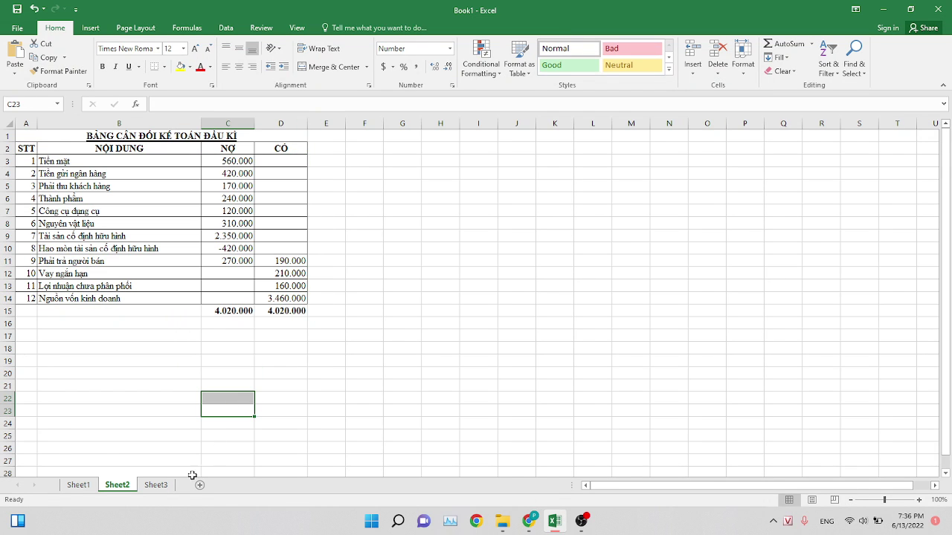
{"action": "left_click", "coordinate": [165, 486]}
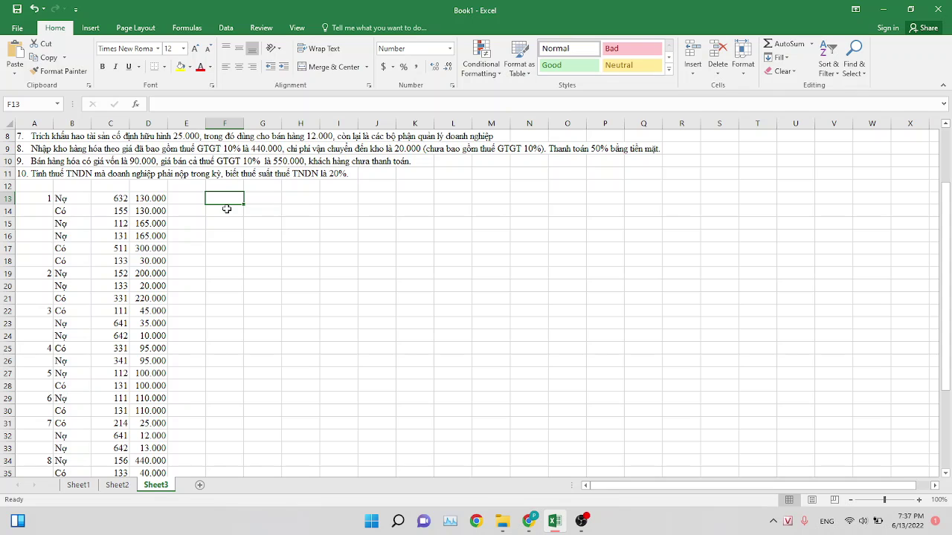
Enter the headers STT, NỘI DUNG and TÀI KHOẢN in cells F13, G13 and H13 beside the journal entries.
{"action": "type", "text": "STT"}
{"action": "key", "text": "Tab"}
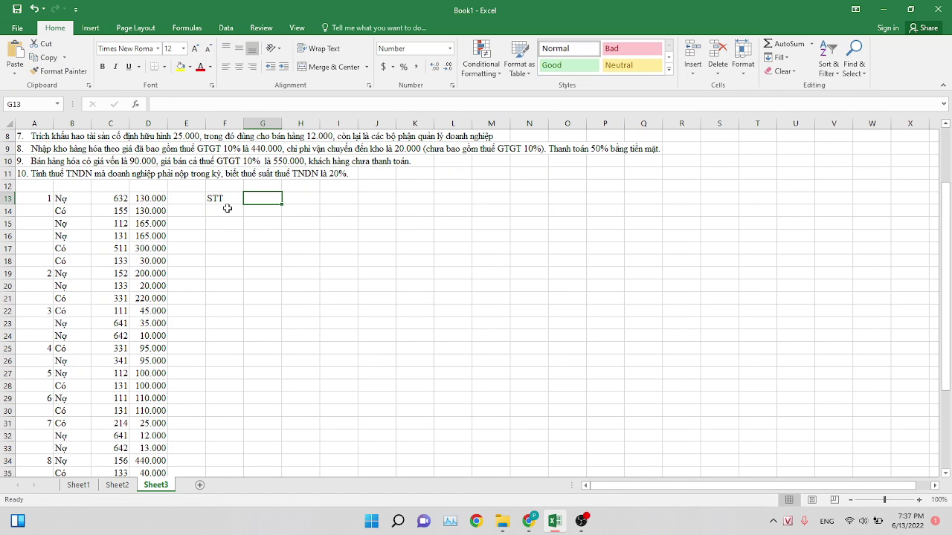
{"action": "type", "text": "No"}
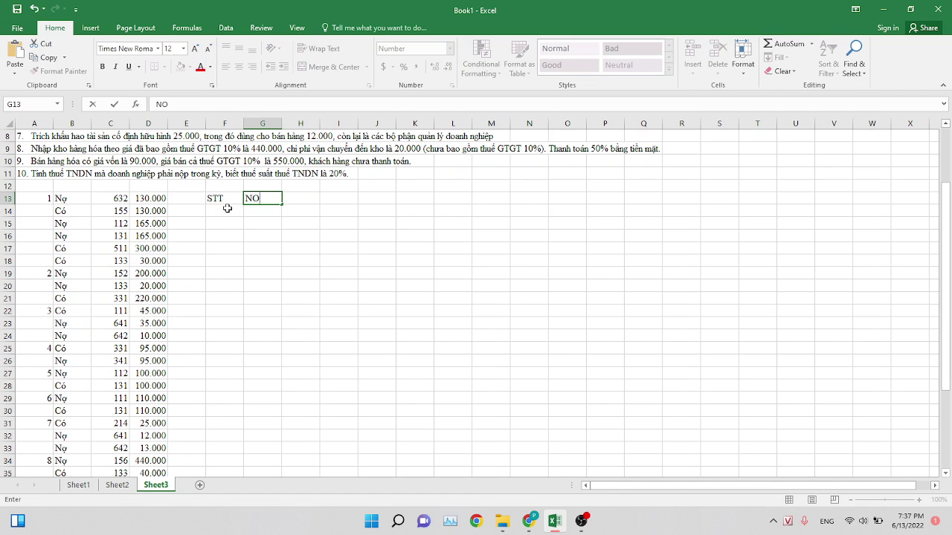
{"action": "type", "text": " DUN"}
{"action": "key", "text": "BackSpace"}
{"action": "key", "text": "BackSpace"}
{"action": "key", "text": "BackSpace"}
{"action": "type", "text": "I DUNG"}
{"action": "key", "text": "Tab"}
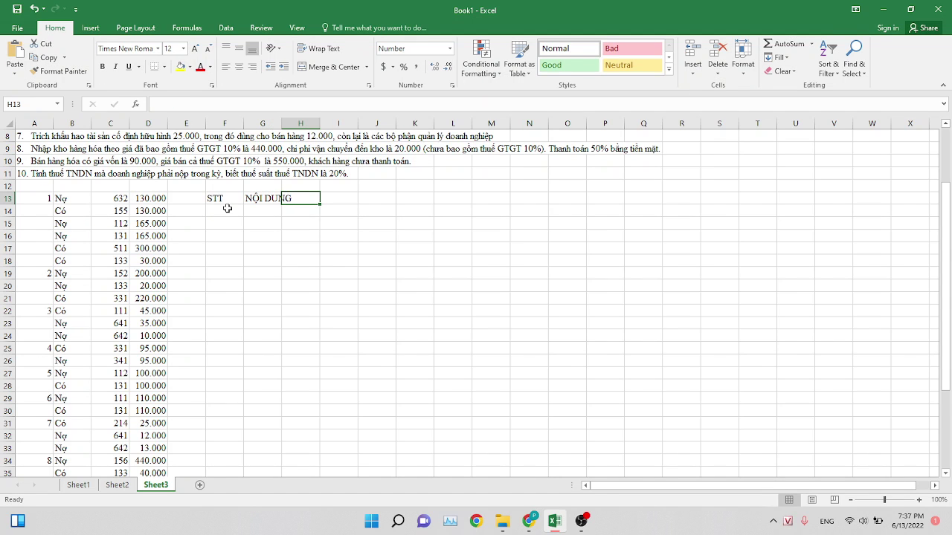
{"action": "type", "text": "TAI KHOẢN"}
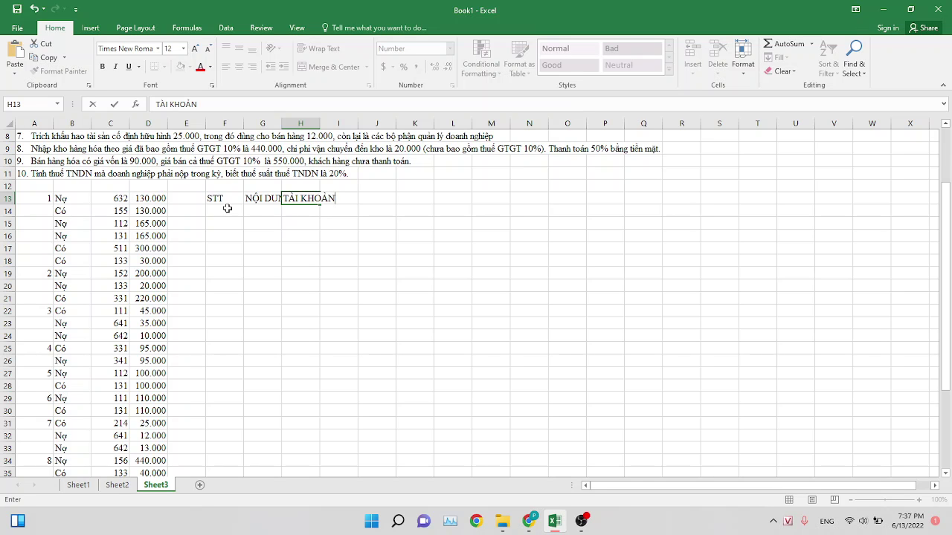
{"action": "key", "text": "Tab"}
Enter the period headers ĐẦU KÌ in I13, PHÁT SINH in K13 and CUỐI KÌ in M13.
{"action": "type", "text": "ĐÂU K"}
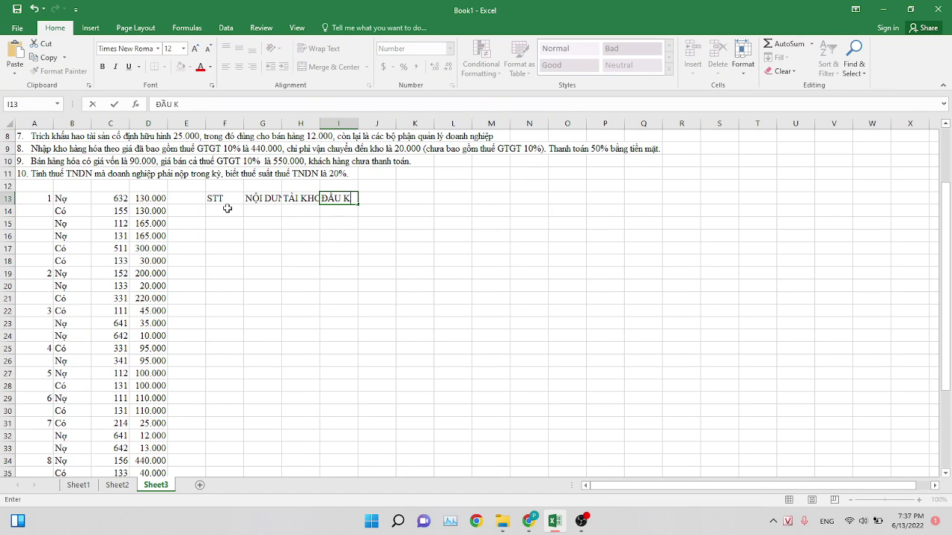
{"action": "type", "text": "Ì"}
{"action": "key", "text": "Tab"}
{"action": "key", "text": "Tab"}
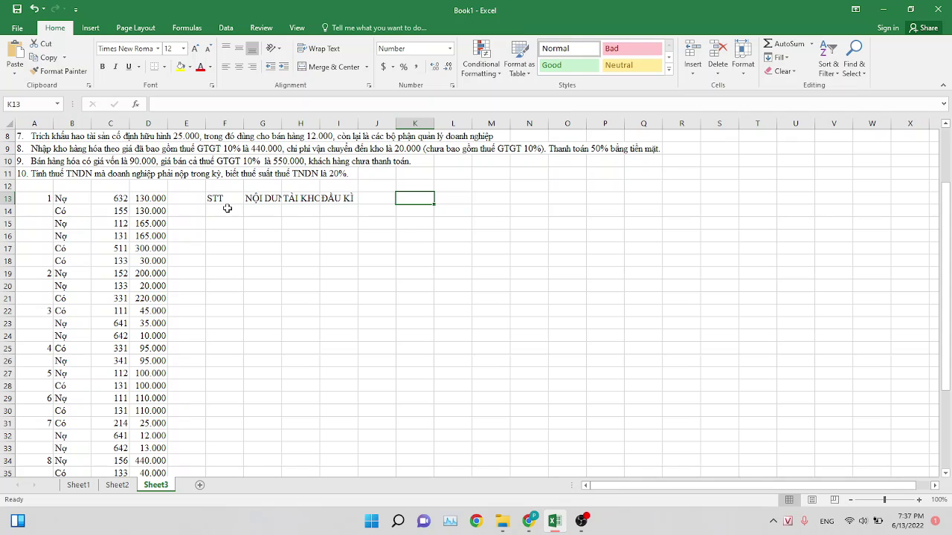
{"action": "type", "text": "PHA"}
{"action": "type", "text": "T SINH"}
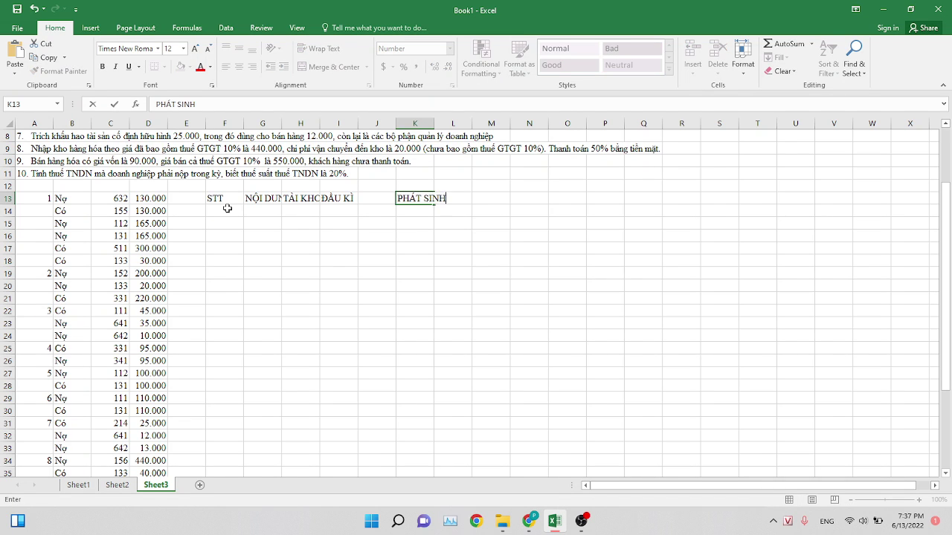
{"action": "key", "text": "Tab"}
{"action": "key", "text": "Tab"}
{"action": "type", "text": "CU"}
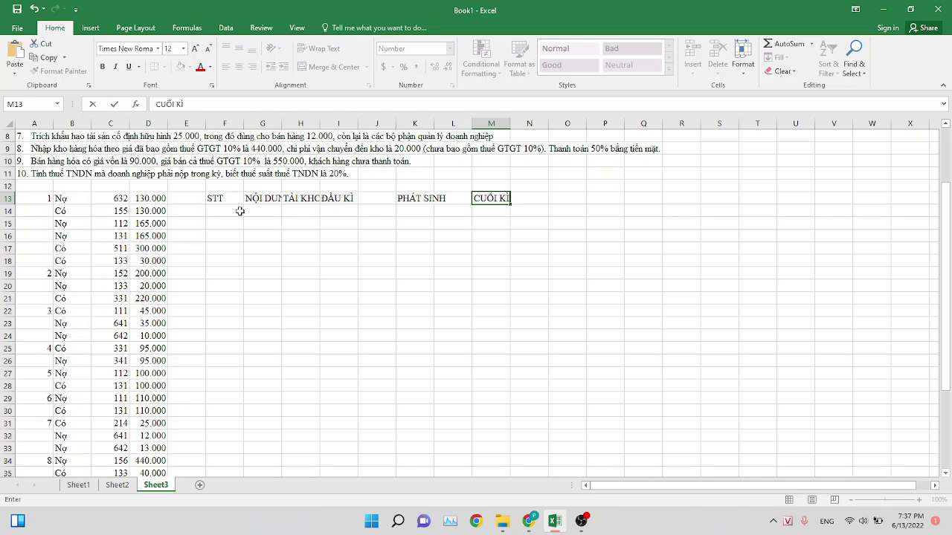
Merge and center the STT, NỘI DUNG and TÀI KHOẢN headers each across rows 13 and 14.
{"action": "left_click_drag", "start_coordinate": [227, 199], "coordinate": [364, 199]}
{"action": "left_click", "coordinate": [334, 66]}
{"action": "left_click", "coordinate": [333, 66]}
{"action": "left_click", "coordinate": [334, 67]}
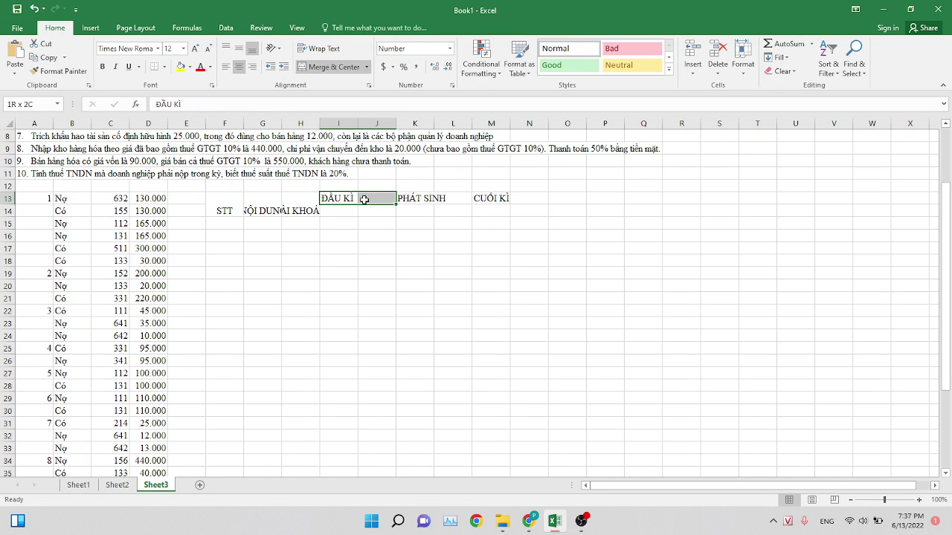
Merge and center ĐẦU KÌ over I13:J13, PHÁT SINH over K13:L13 and CUỐI KÌ over M13:N13, and fit columns G and H to their headers.
{"action": "left_click", "coordinate": [334, 67]}
{"action": "left_click_drag", "start_coordinate": [428, 198], "coordinate": [524, 197]}
{"action": "left_click", "coordinate": [334, 66]}
{"action": "left_click", "coordinate": [487, 196]}
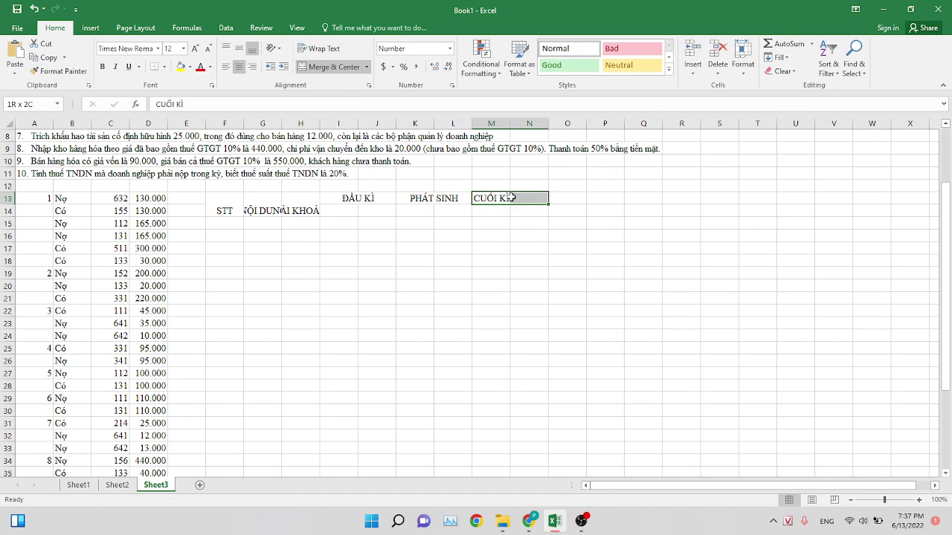
{"action": "left_click", "coordinate": [334, 66]}
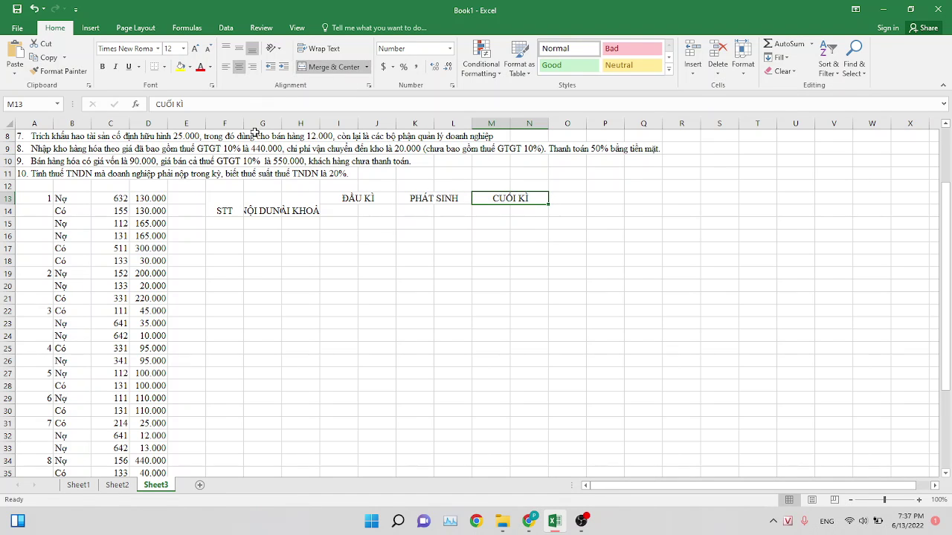
{"action": "double_click", "coordinate": [279, 124]}
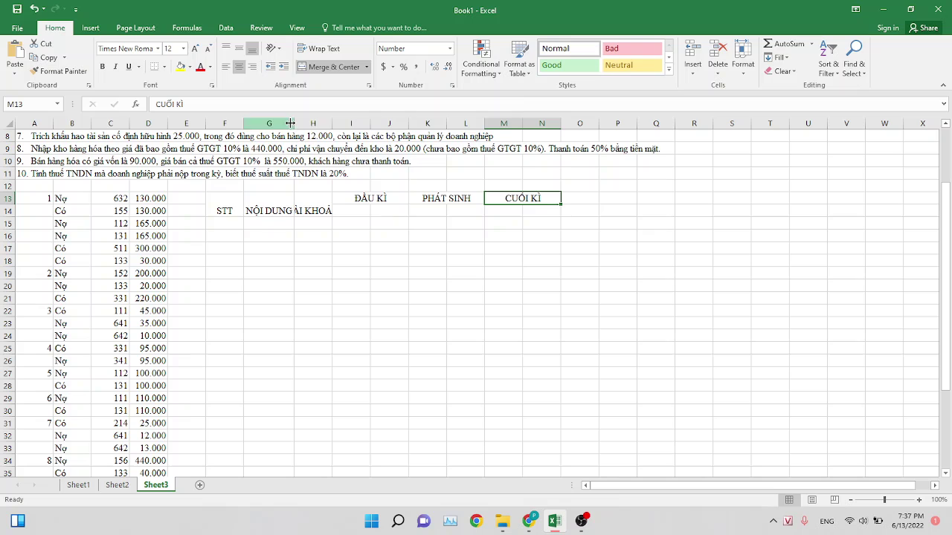
{"action": "double_click", "coordinate": [333, 124]}
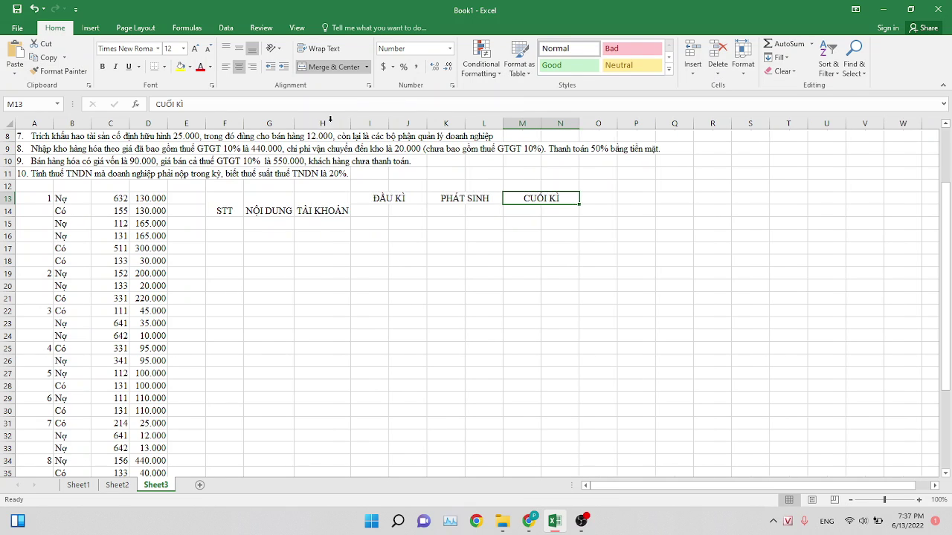
Enter the subheaders NỢ in I14 and CÓ in J14, and fill the pair across to N14.
{"action": "left_click", "coordinate": [363, 212]}
{"action": "type", "text": "NƯ"}
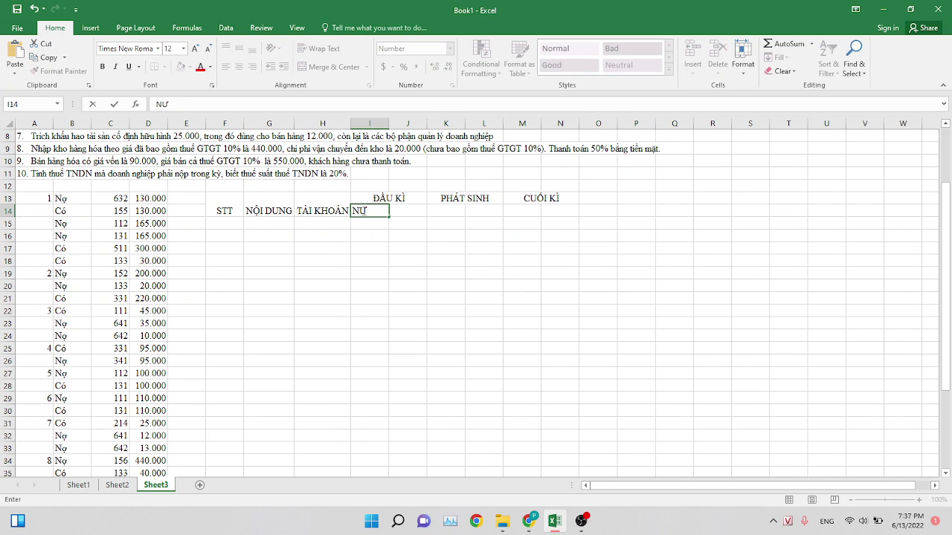
{"action": "key", "text": "Tab"}
{"action": "type", "text": "CÓ"}
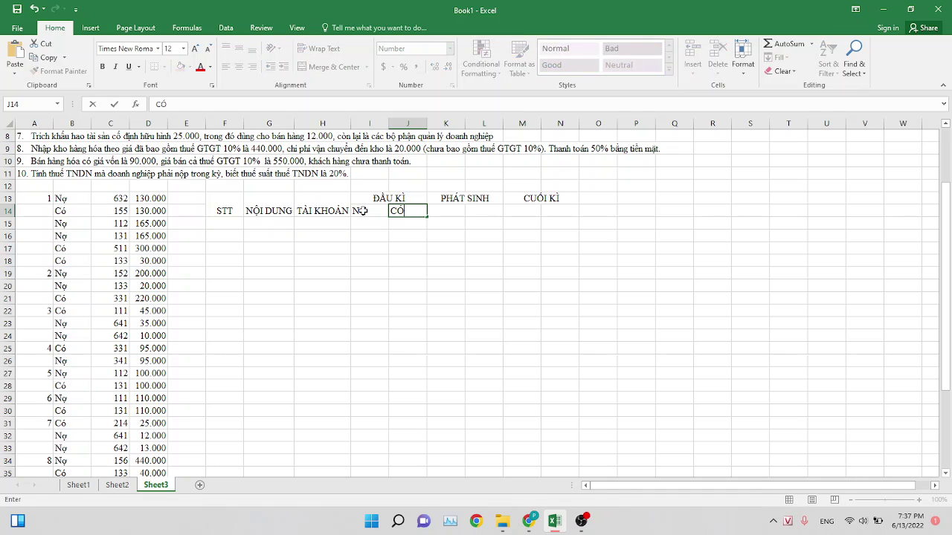
{"action": "left_click_drag", "start_coordinate": [372, 211], "coordinate": [577, 213]}
{"action": "left_click", "coordinate": [259, 266]}
Make the header range F13:N14 bold and center it vertically and horizontally.
{"action": "left_click_drag", "start_coordinate": [223, 211], "coordinate": [546, 195]}
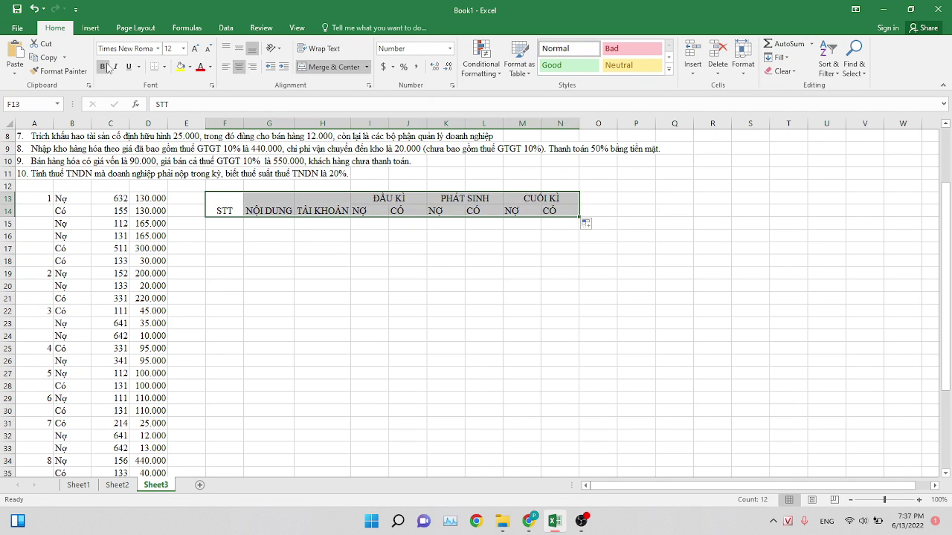
{"action": "left_click", "coordinate": [102, 66]}
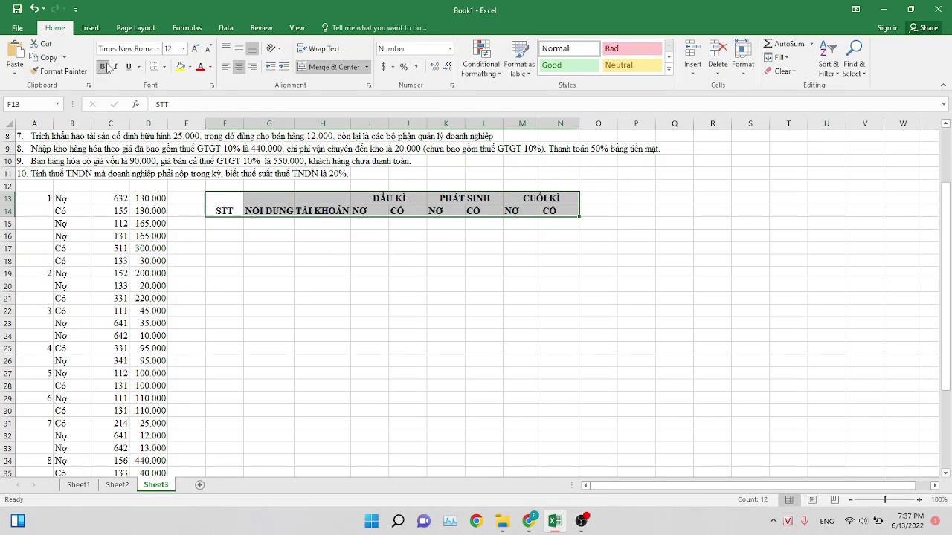
{"action": "left_click", "coordinate": [239, 48]}
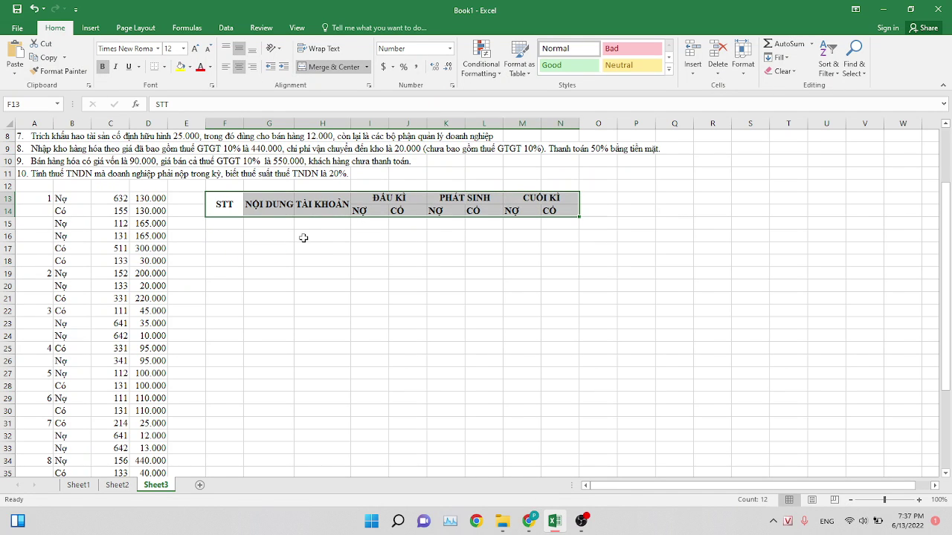
{"action": "left_click", "coordinate": [239, 66]}
{"action": "left_click", "coordinate": [290, 233]}
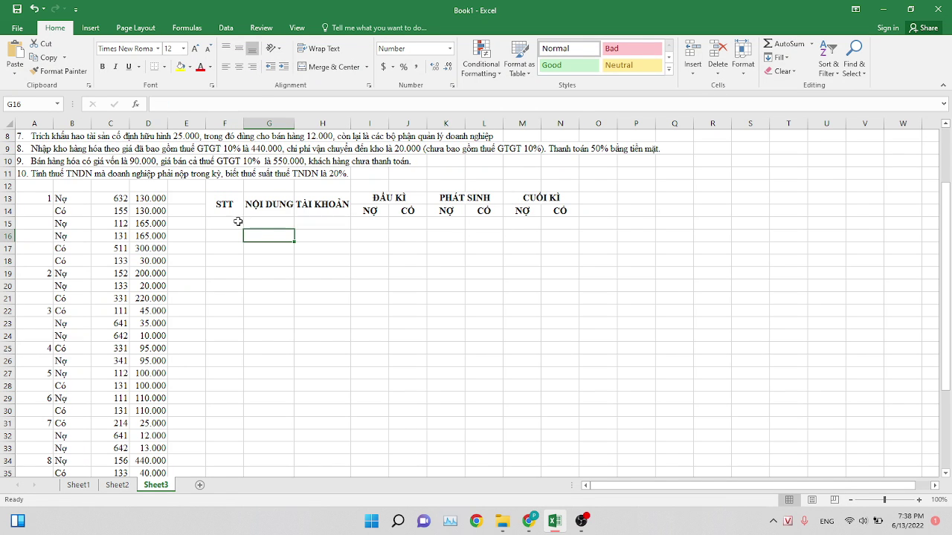
Copy the opening balance rows A3:D14 from Sheet2 and paste them at F15 on Sheet3.
{"action": "left_click", "coordinate": [79, 485]}
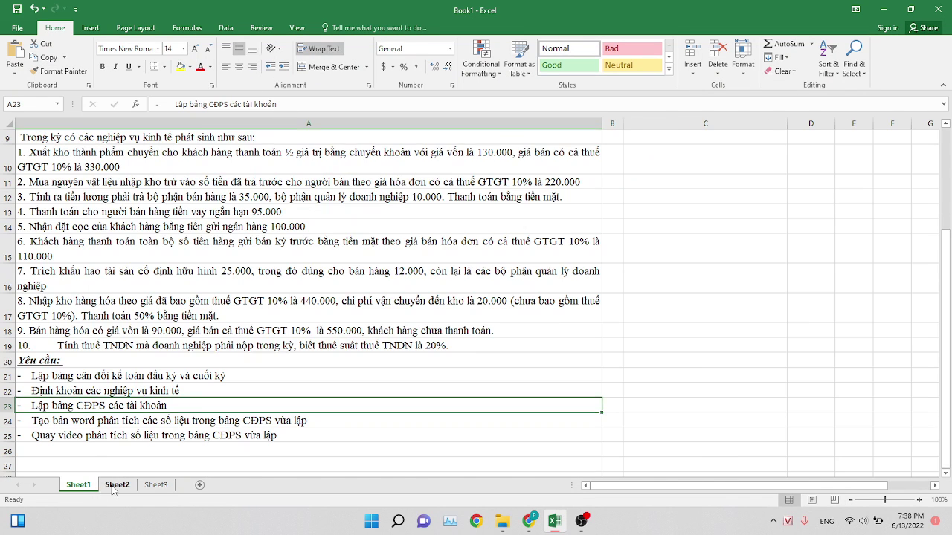
{"action": "left_click", "coordinate": [117, 484]}
{"action": "left_click_drag", "start_coordinate": [30, 160], "coordinate": [281, 296]}
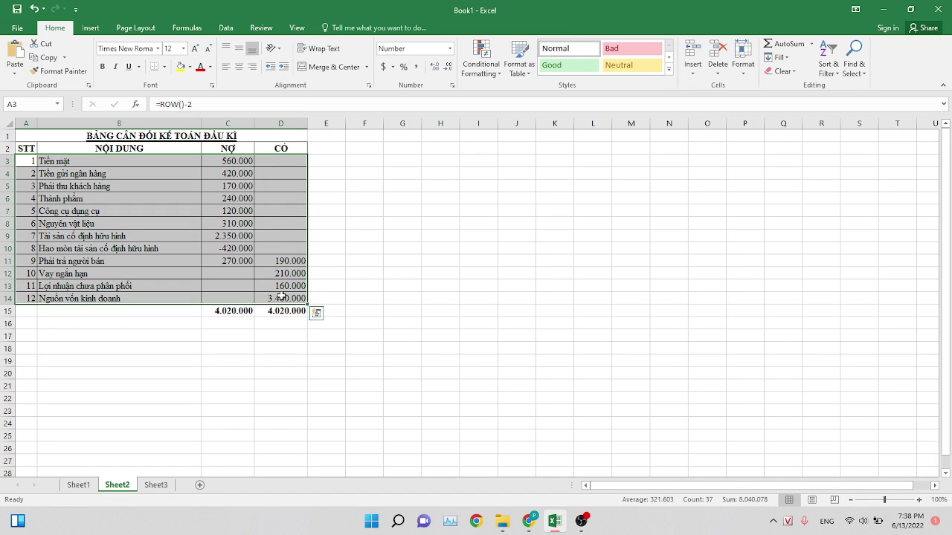
{"action": "key", "text": "ctrl+c"}
{"action": "left_click", "coordinate": [155, 484]}
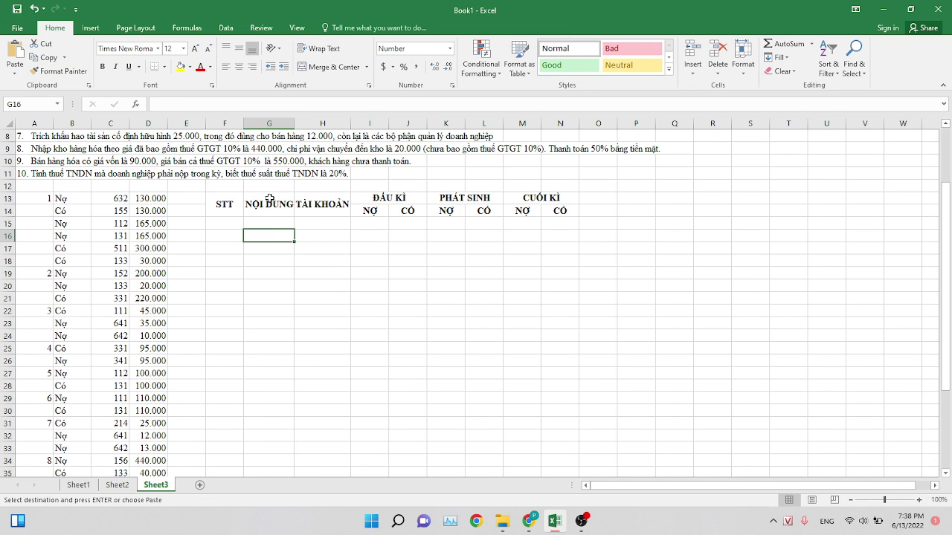
{"action": "left_click", "coordinate": [225, 223]}
{"action": "key", "text": "ctrl+v"}
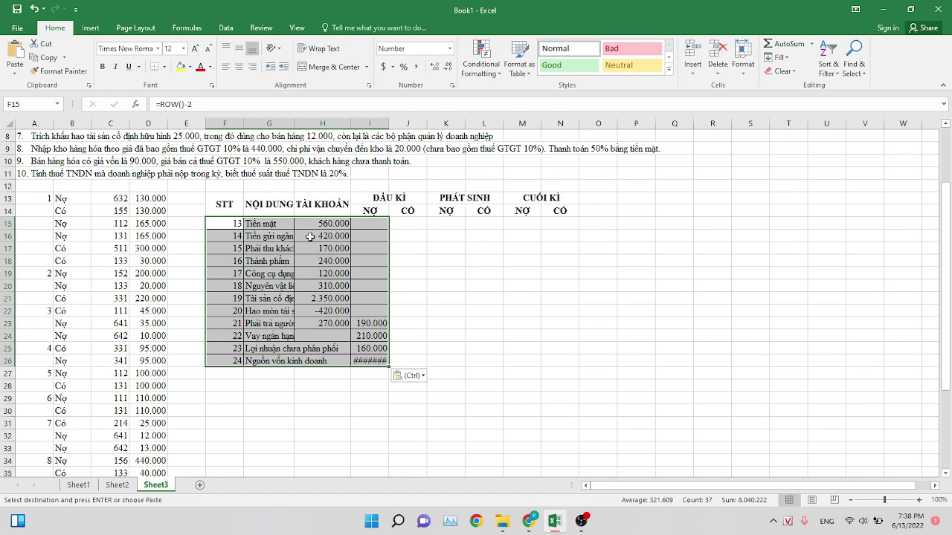
Move the pasted amounts from H15:I26 to the ĐẦU KÌ columns I15:J26, and fit column G to its item names.
{"action": "left_click_drag", "start_coordinate": [321, 225], "coordinate": [368, 362]}
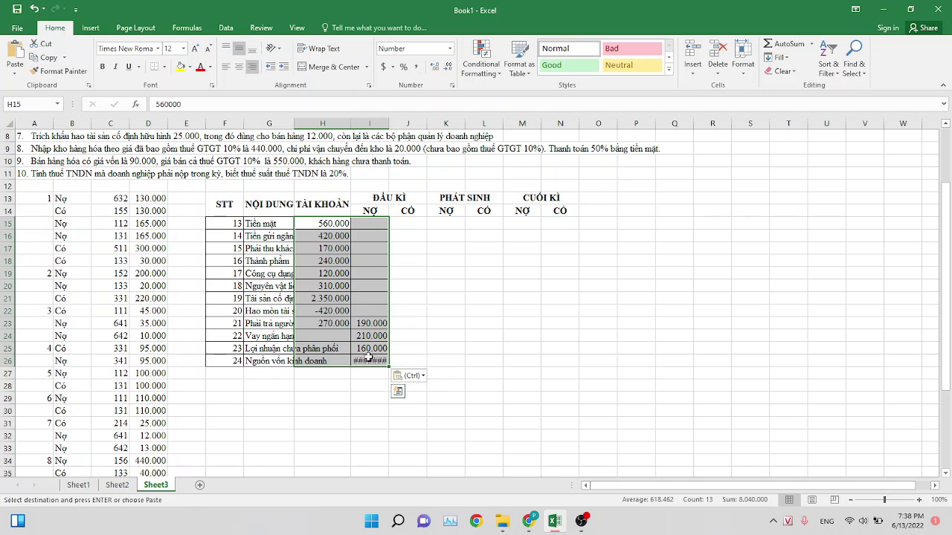
{"action": "key", "text": "ctrl+c"}
{"action": "left_click", "coordinate": [369, 223]}
{"action": "key", "text": "ctrl+v"}
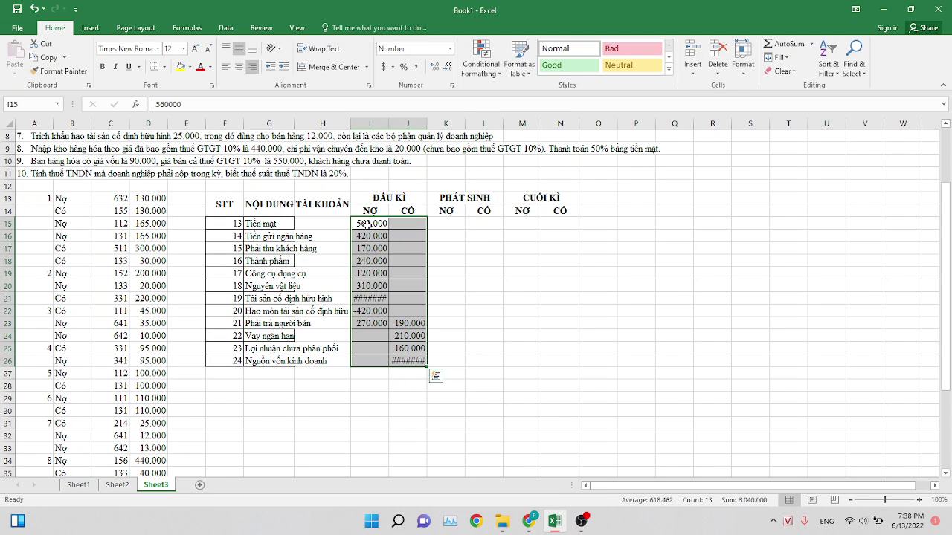
{"action": "left_click", "coordinate": [463, 262]}
{"action": "double_click", "coordinate": [293, 122]}
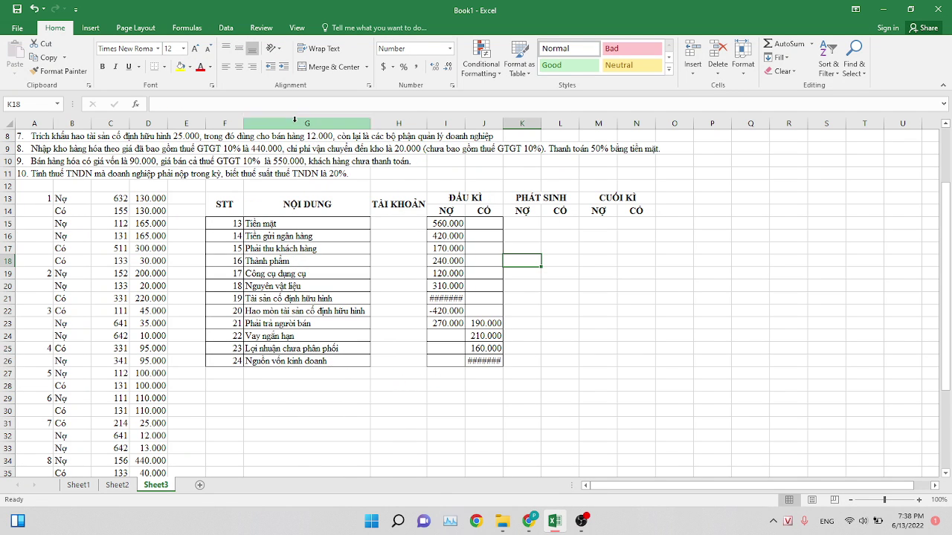
Renumber the STT column with the formula =ROW()-14 in F15, filled down to F26.
{"action": "left_click", "coordinate": [219, 224]}
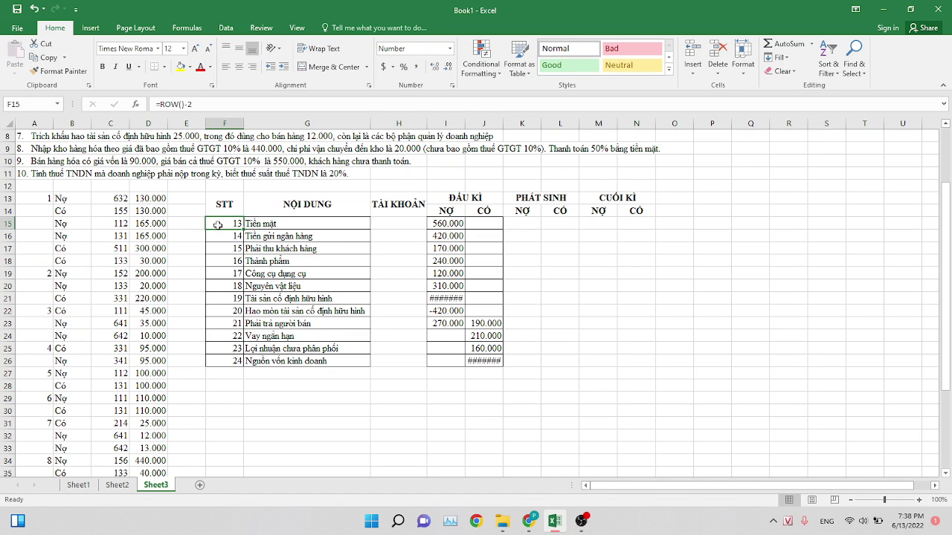
{"action": "type", "text": "=RO"}
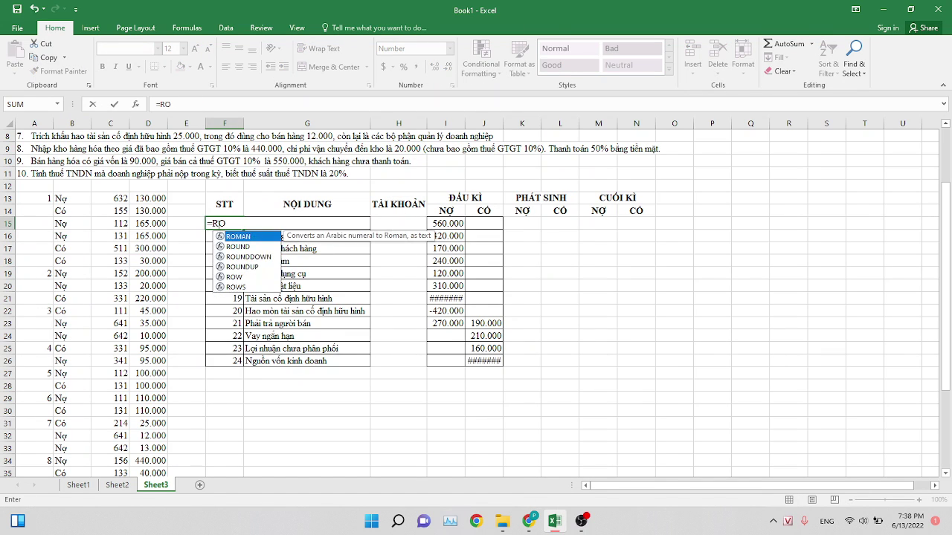
{"action": "type", "text": "ww()-"}
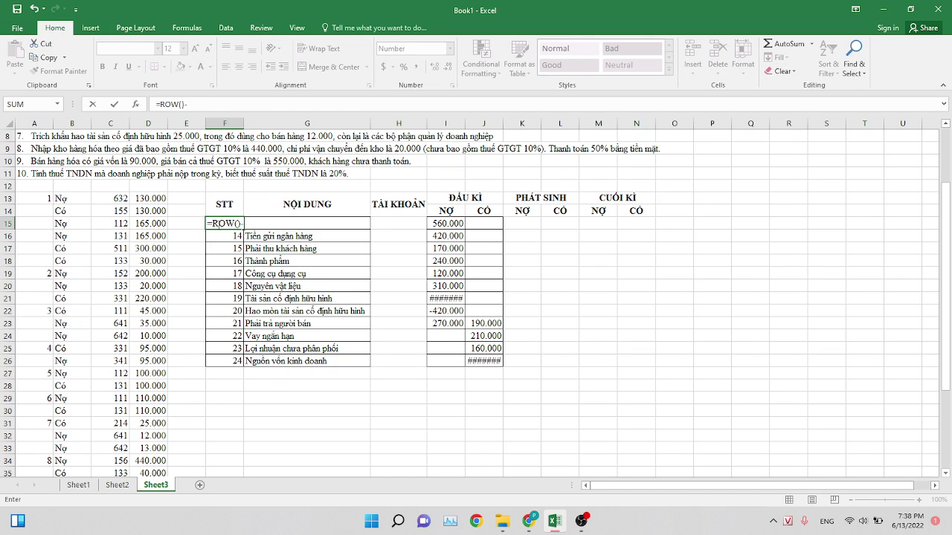
{"action": "type", "text": "14"}
{"action": "key", "text": "Return"}
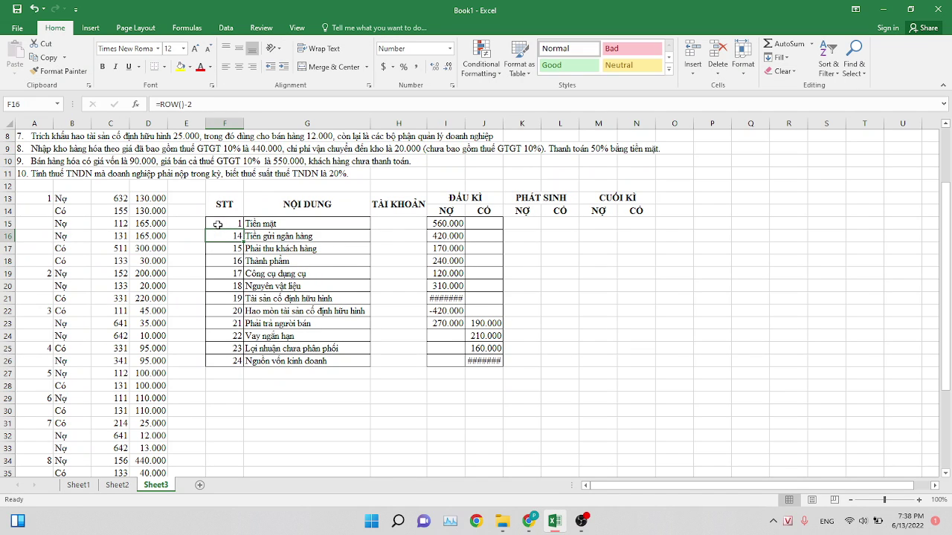
{"action": "left_click", "coordinate": [220, 223]}
{"action": "left_click_drag", "start_coordinate": [242, 230], "coordinate": [242, 354]}
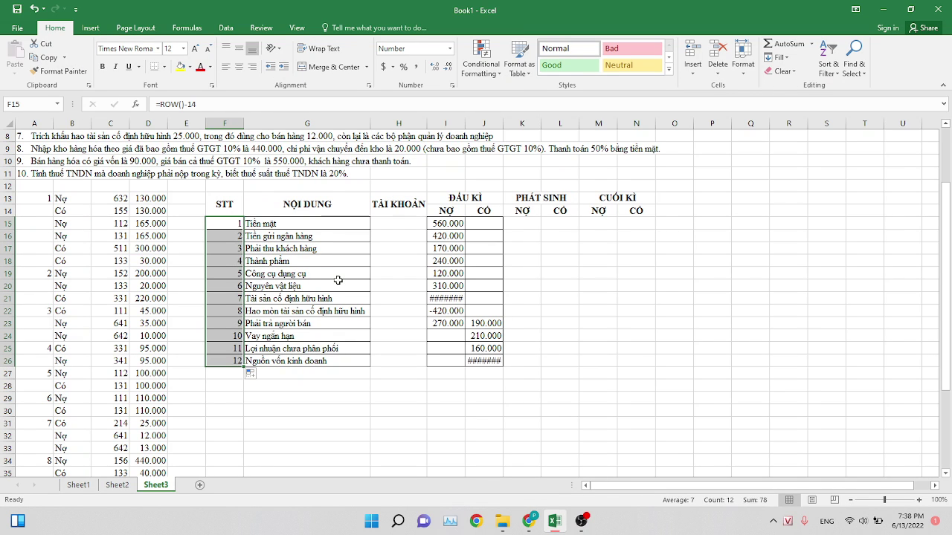
Enter account codes 111 for Tiền mặt, 112 for Tiền gửi ngân hàng and 131 for Phải thu khách hàng in H15:H17.
{"action": "left_click", "coordinate": [414, 221]}
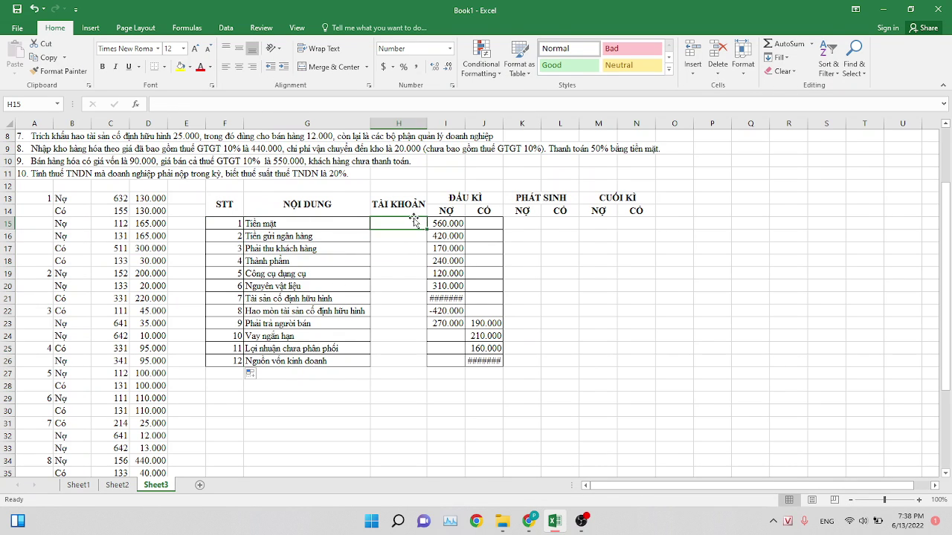
{"action": "type", "text": "111"}
{"action": "key", "text": "Return"}
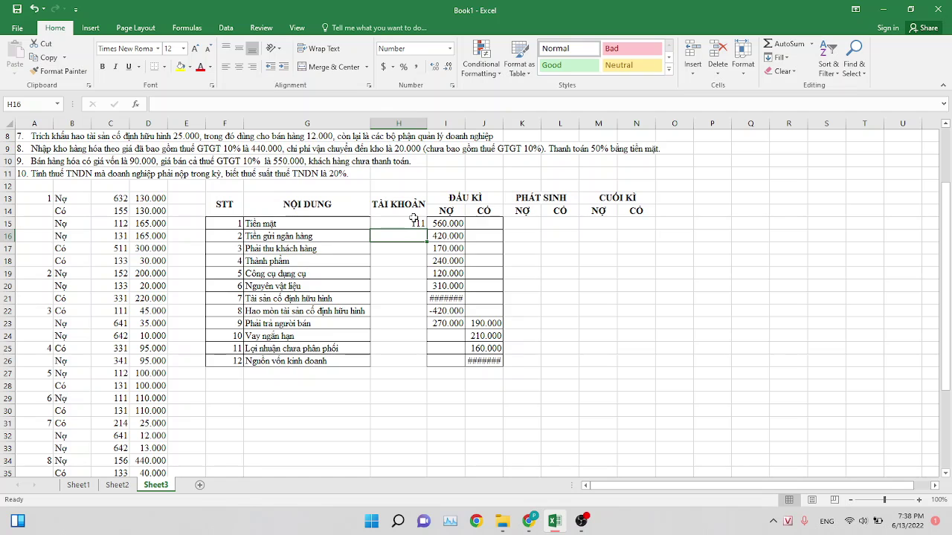
{"action": "type", "text": "112"}
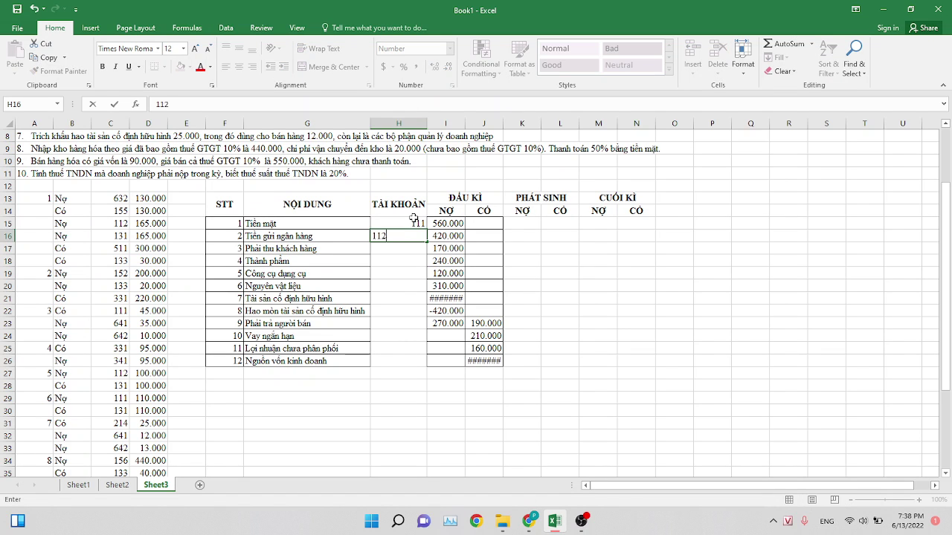
{"action": "key", "text": "Return"}
{"action": "type", "text": "131"}
{"action": "key", "text": "Return"}
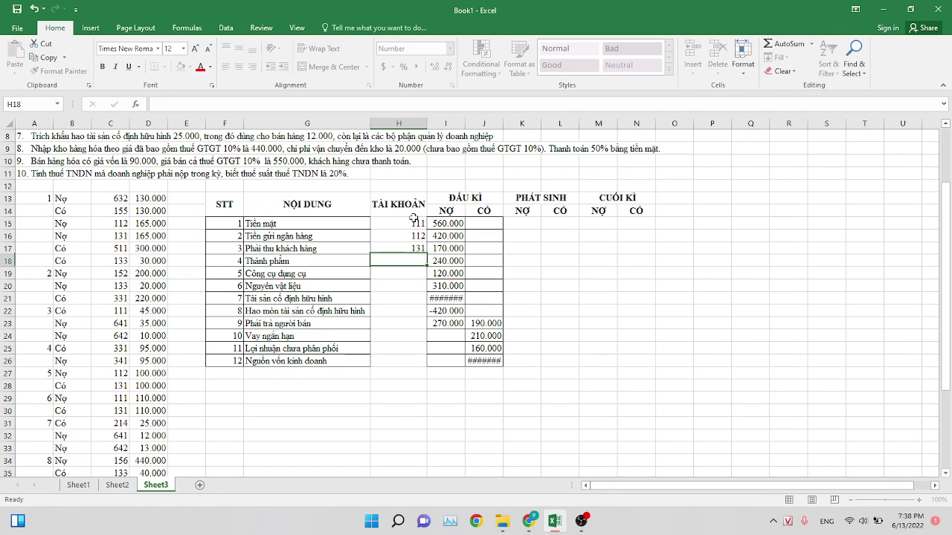
Enter account codes 155, 153 and 152 in H18:H20, and fit columns I and J to their amounts.
{"action": "type", "text": "155"}
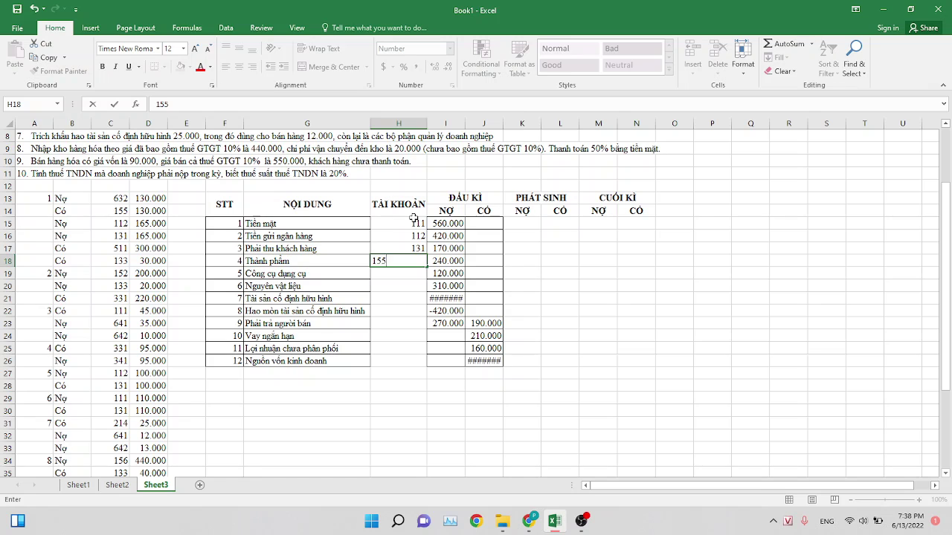
{"action": "key", "text": "Return"}
{"action": "type", "text": "153"}
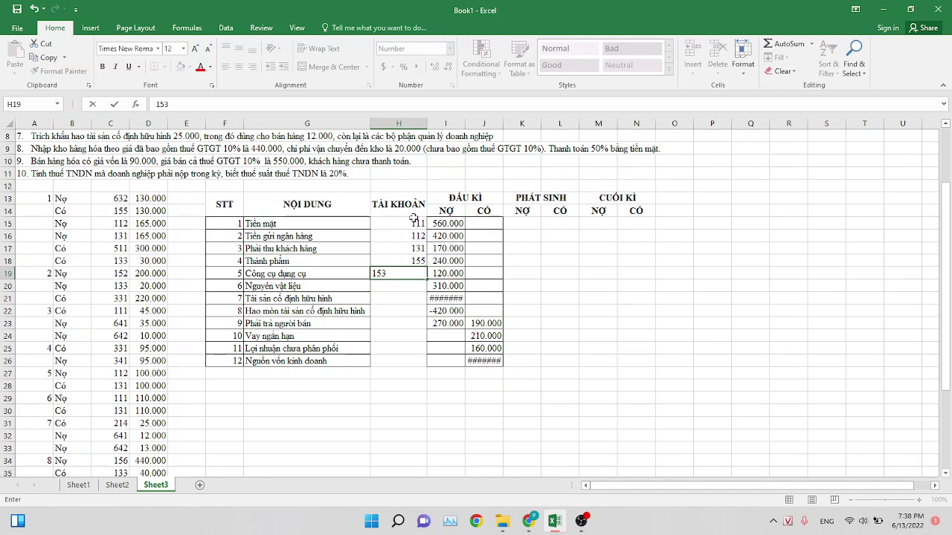
{"action": "key", "text": "Return"}
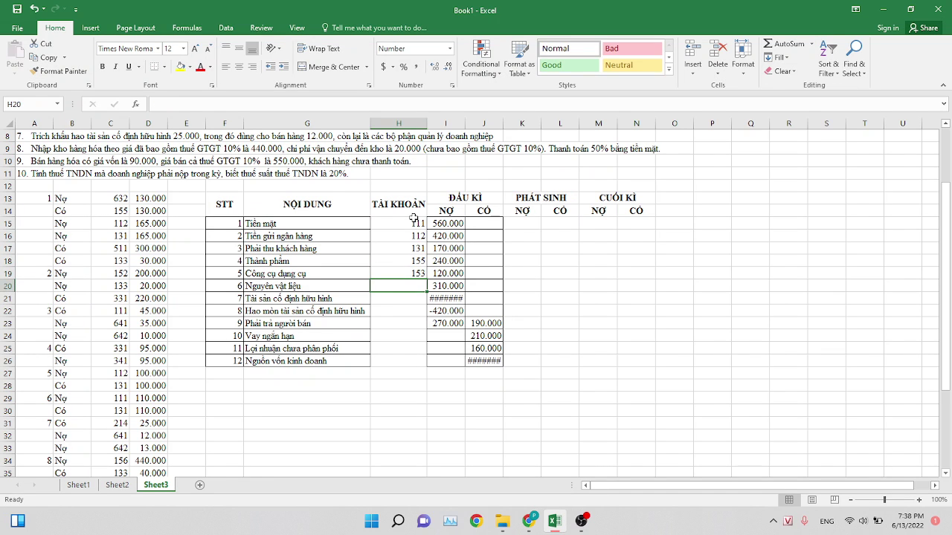
{"action": "type", "text": "152"}
{"action": "key", "text": "Return"}
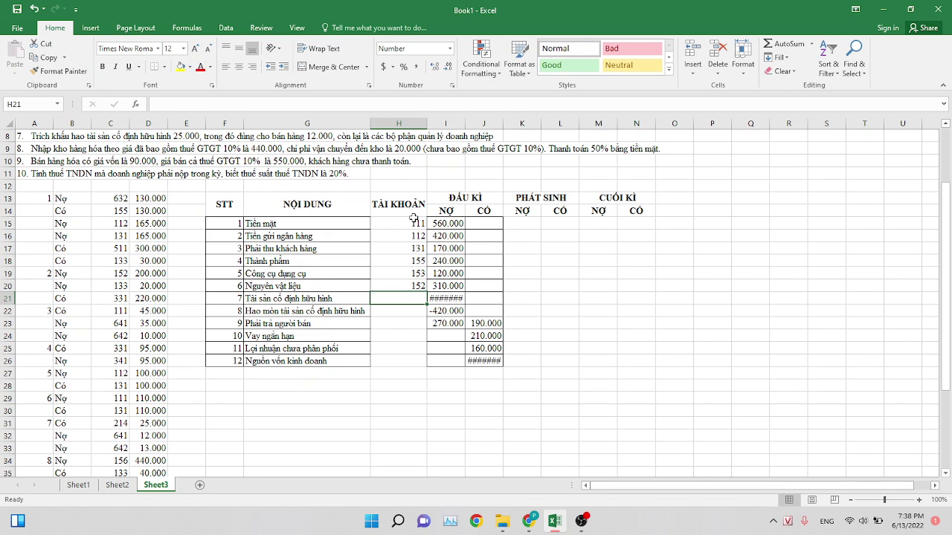
{"action": "double_click", "coordinate": [466, 122]}
{"action": "double_click", "coordinate": [507, 123]}
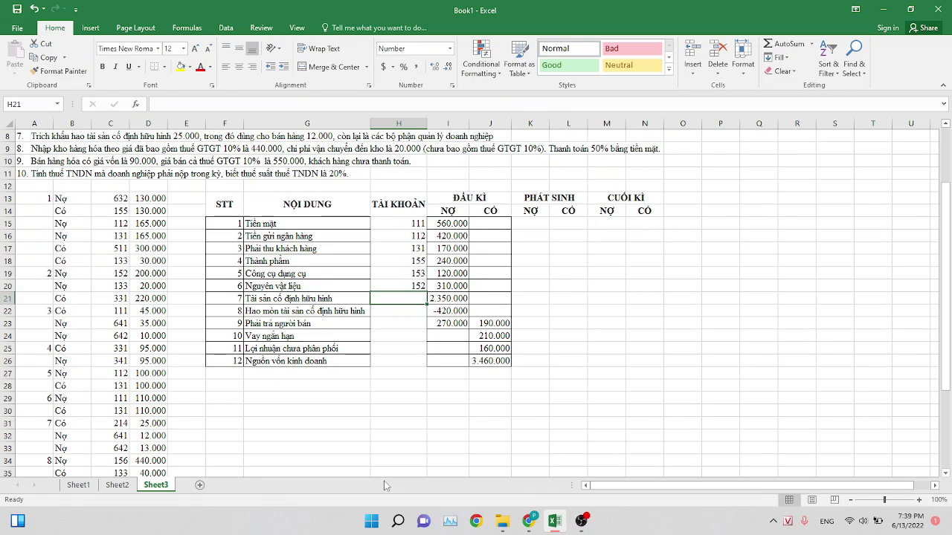
Check the fixed asset codes in the chart of accounts in Chrome, and enter 211 and 214 in H21:H22 of the Excel sheet.
{"action": "left_click", "coordinate": [528, 521]}
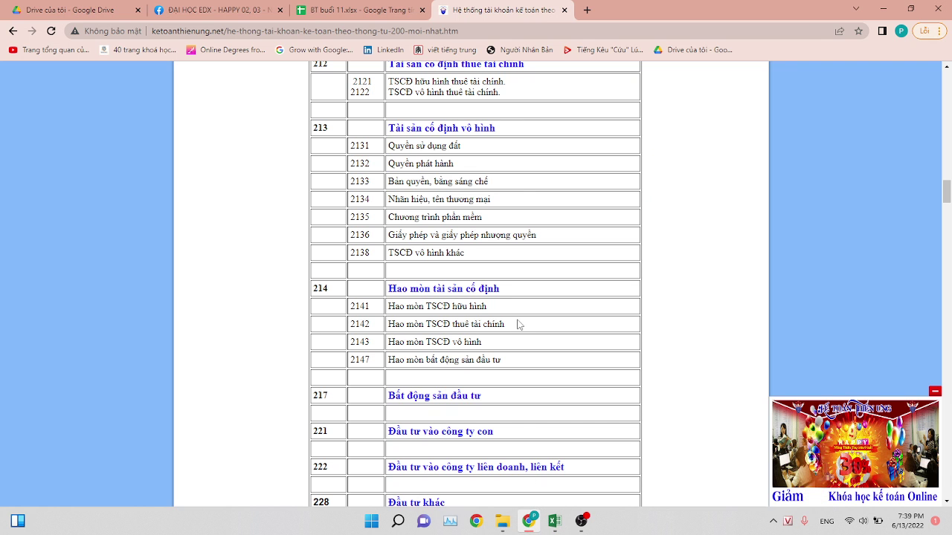
{"action": "scroll", "coordinate": [437, 134], "scroll_direction": "up", "scroll_amount": 5}
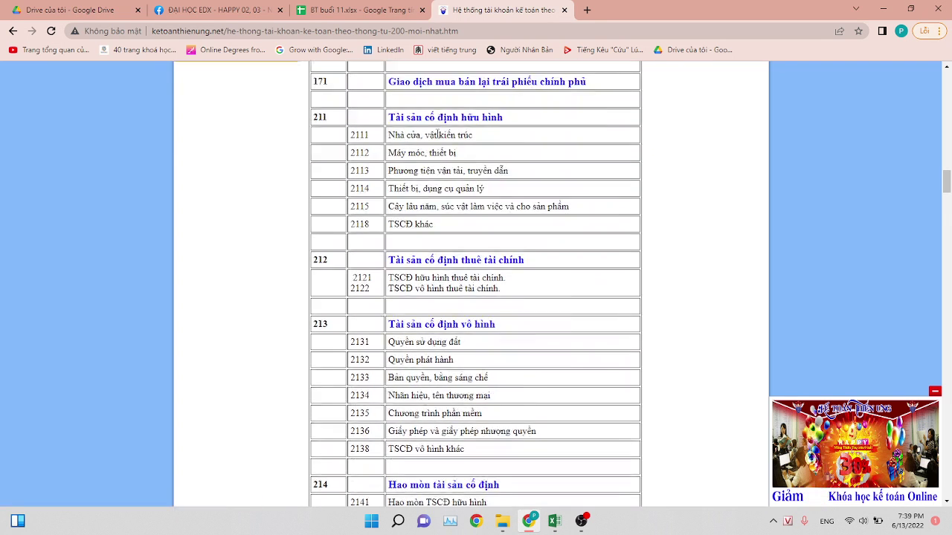
{"action": "scroll", "coordinate": [437, 135], "scroll_direction": "up", "scroll_amount": 2}
{"action": "left_click", "coordinate": [554, 521]}
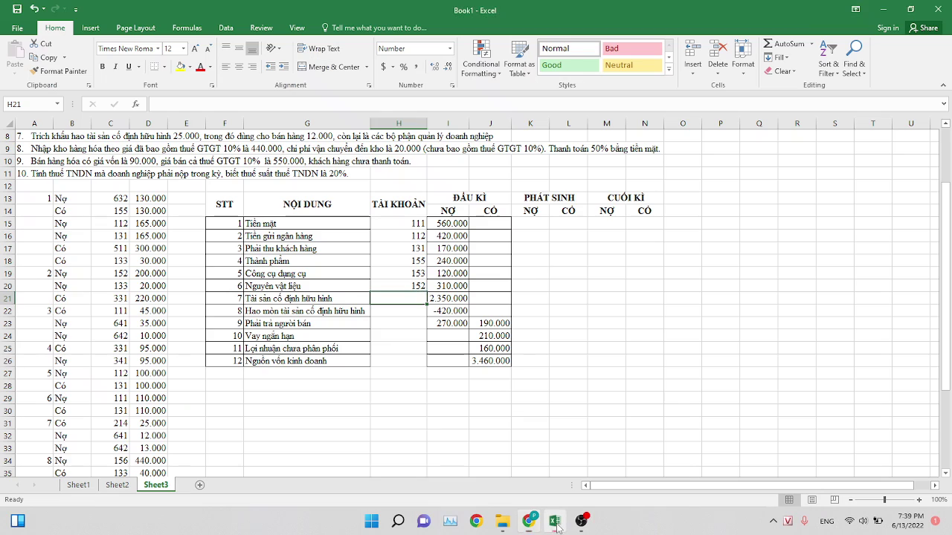
{"action": "type", "text": "22"}
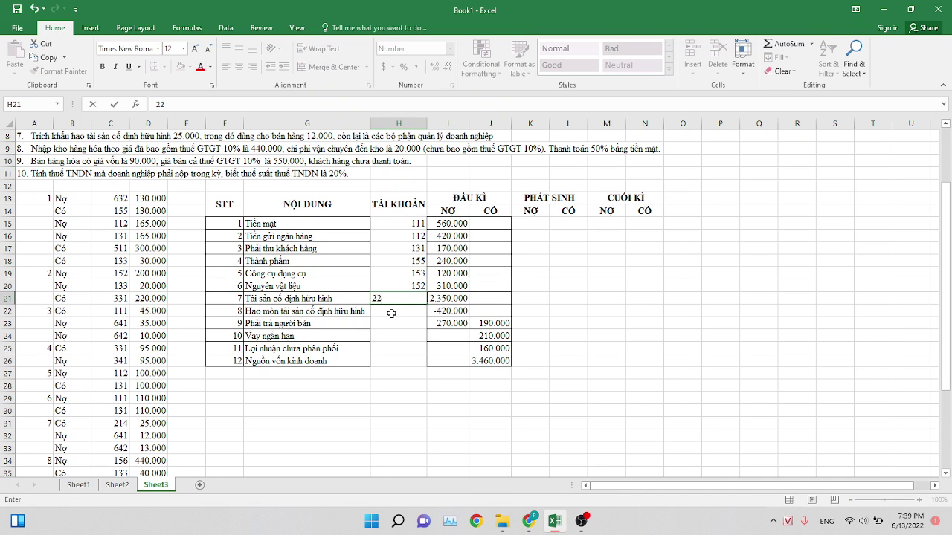
{"action": "type", "text": "11"}
{"action": "key", "text": "Return"}
{"action": "type", "text": "214"}
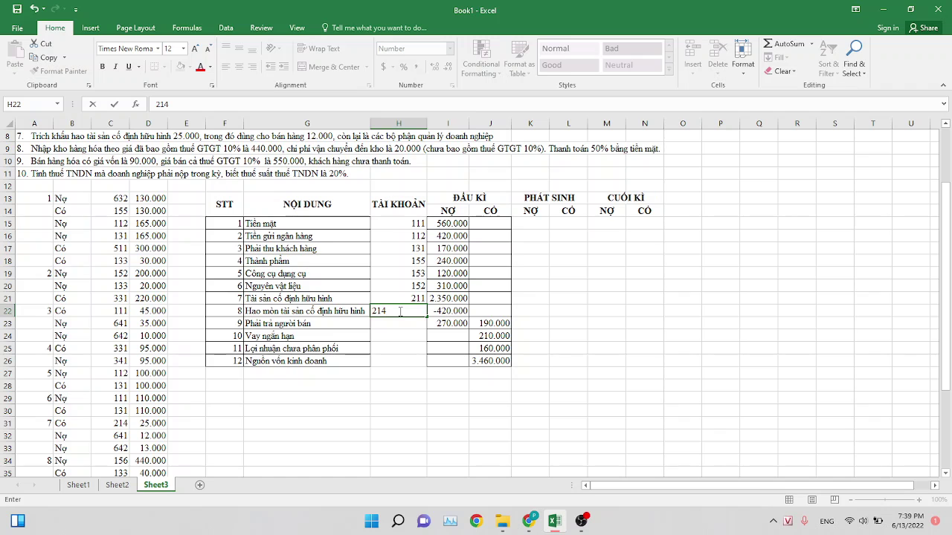
{"action": "key", "text": "Return"}
Enter account codes 331 for Phải trả người bán, 341 for Vay ngắn hạn, 421 for Lợi nhuận chưa phân phối and 411 for Nguồn vốn kinh doanh.
{"action": "type", "text": "331"}
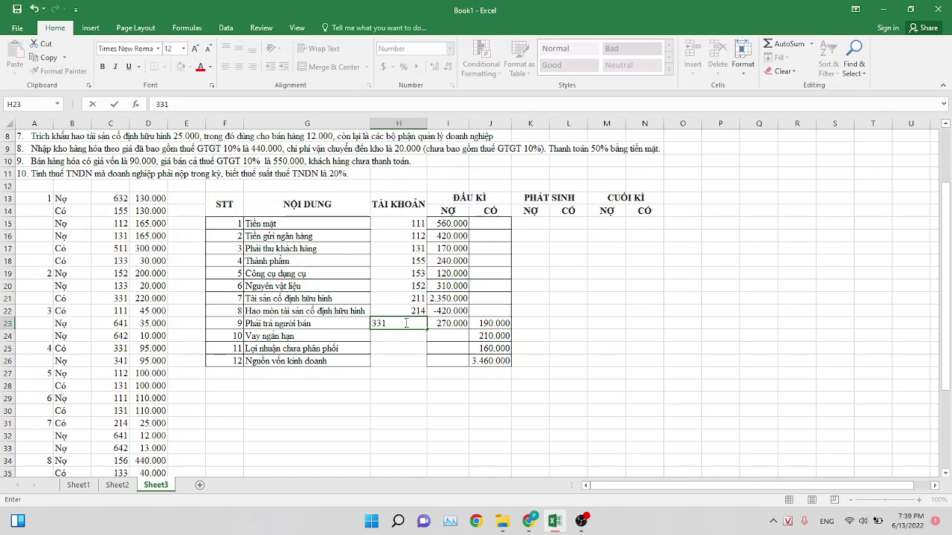
{"action": "key", "text": "Return"}
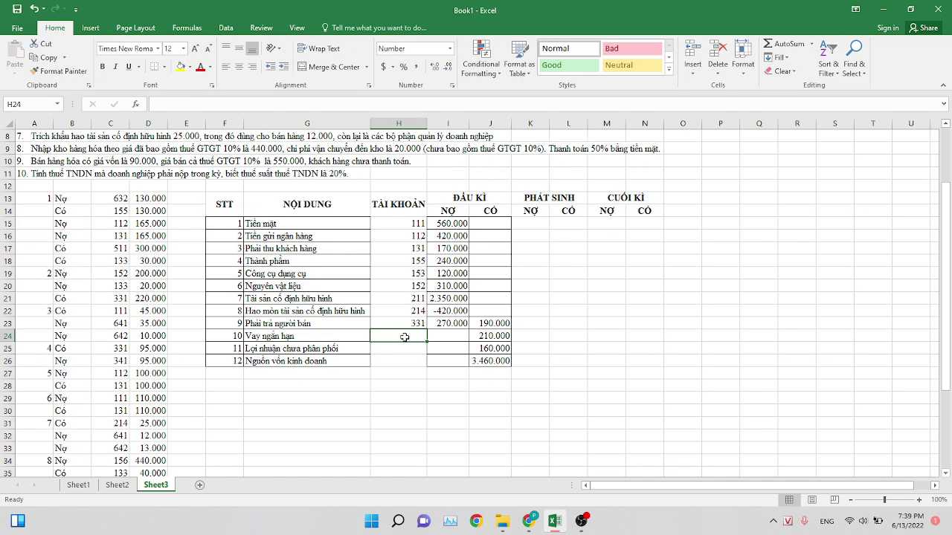
{"action": "type", "text": "341"}
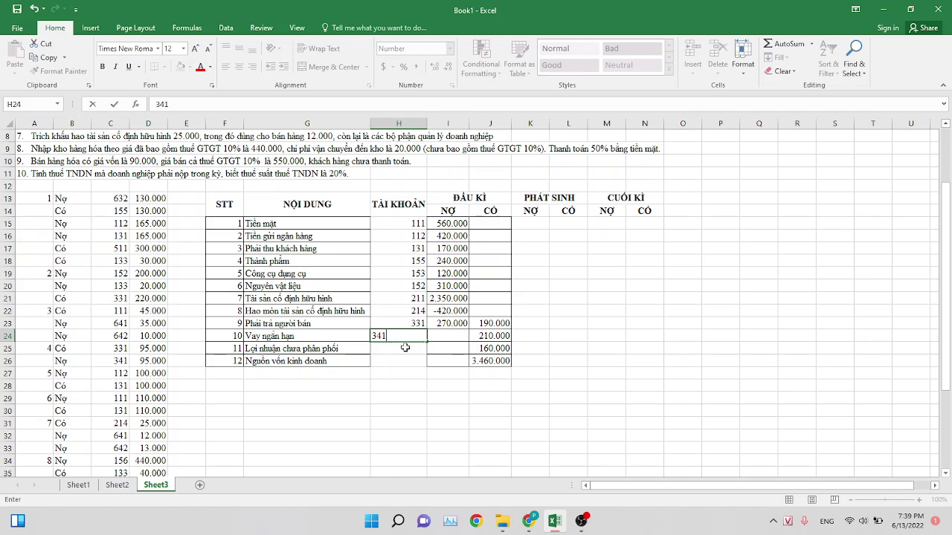
{"action": "key", "text": "Return"}
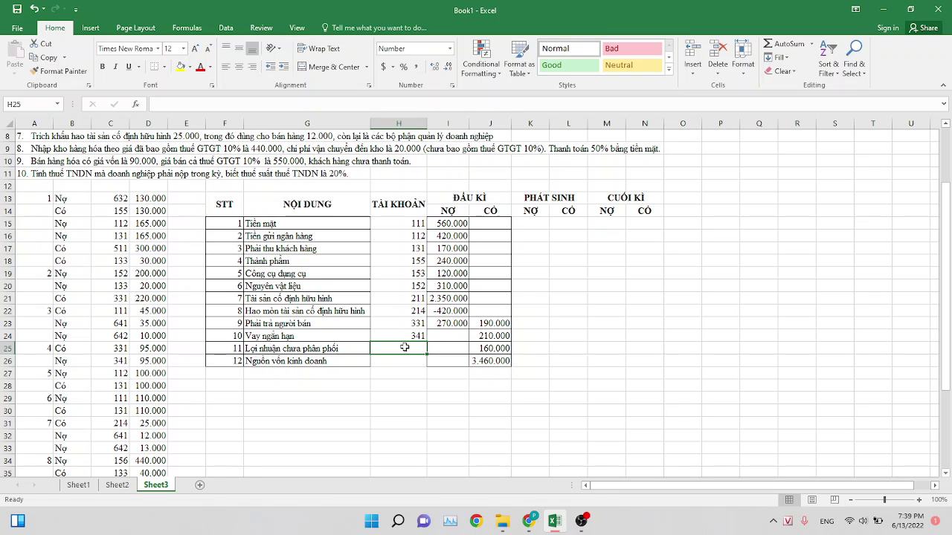
{"action": "type", "text": "421"}
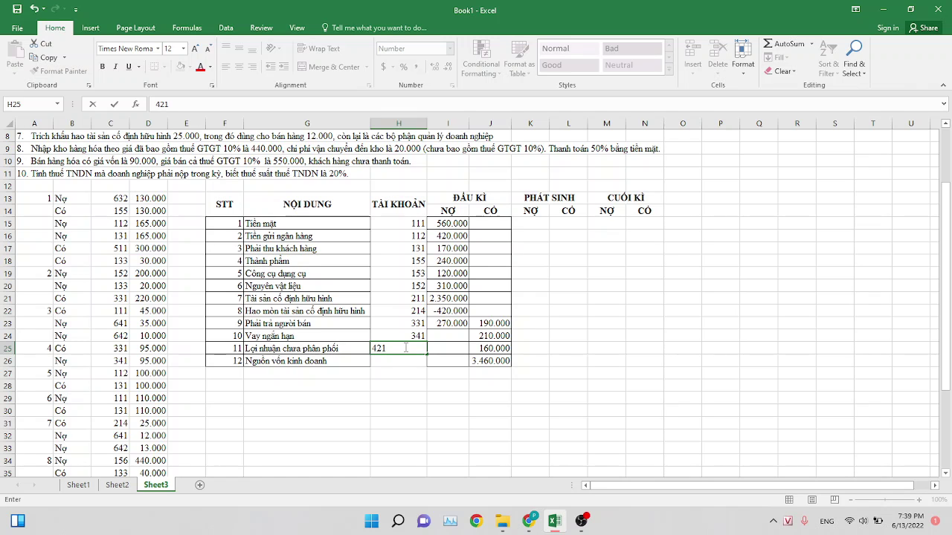
{"action": "key", "text": "Return"}
{"action": "type", "text": "411"}
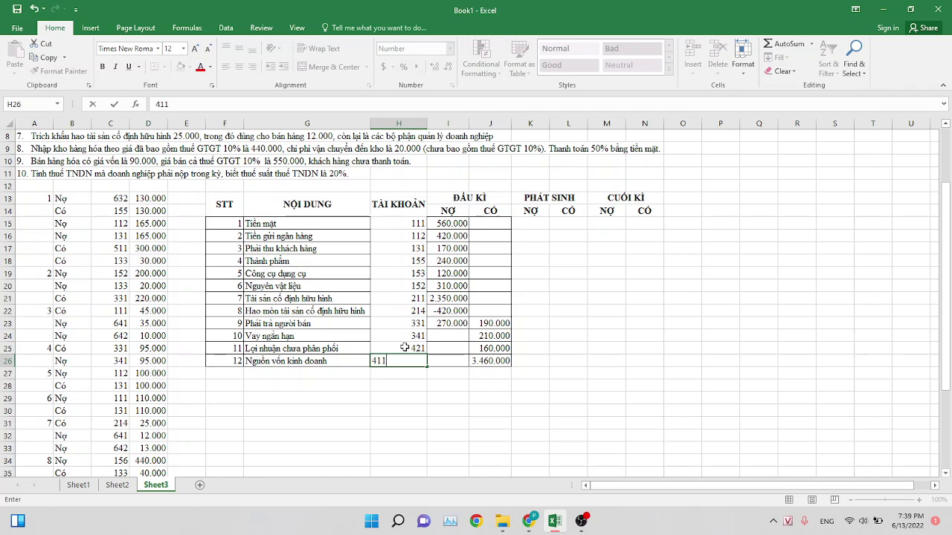
{"action": "key", "text": "Return"}
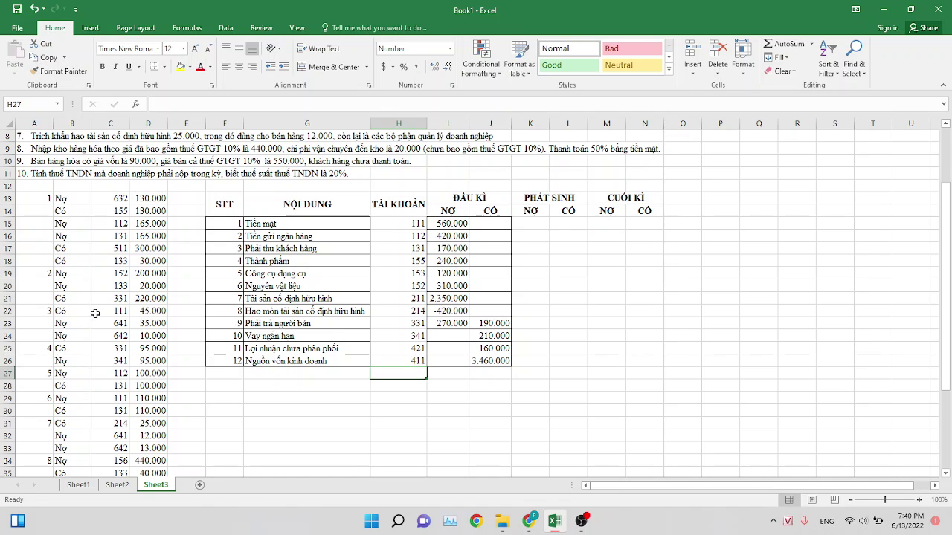
Insert a row above Thành phẩm and fill it with the item Thuế GTGT được khấu trừ and account code 133.
{"action": "right_click", "coordinate": [8, 261]}
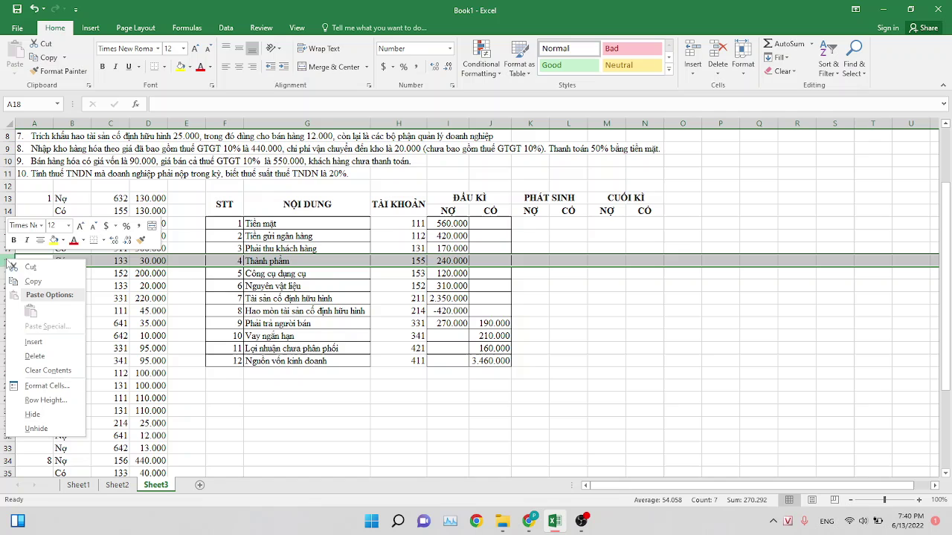
{"action": "left_click", "coordinate": [54, 341]}
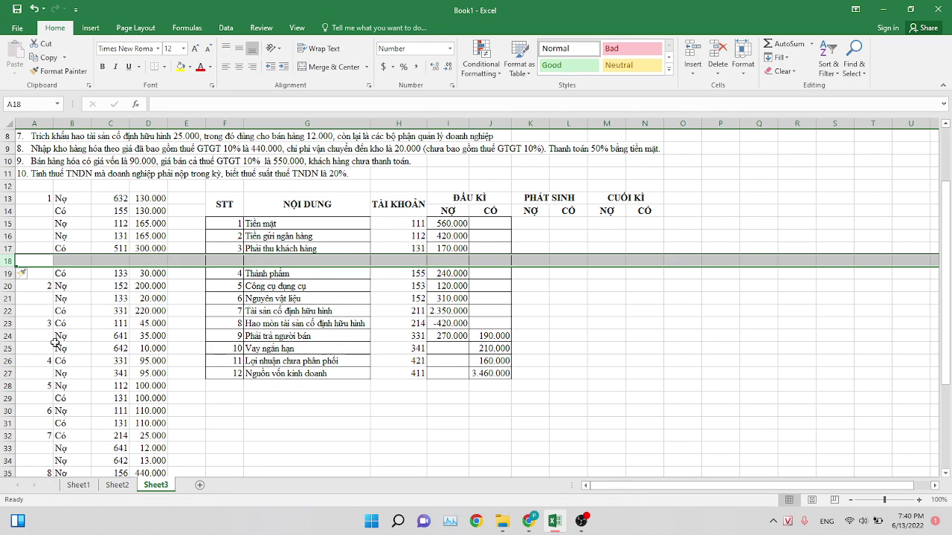
{"action": "left_click", "coordinate": [243, 260]}
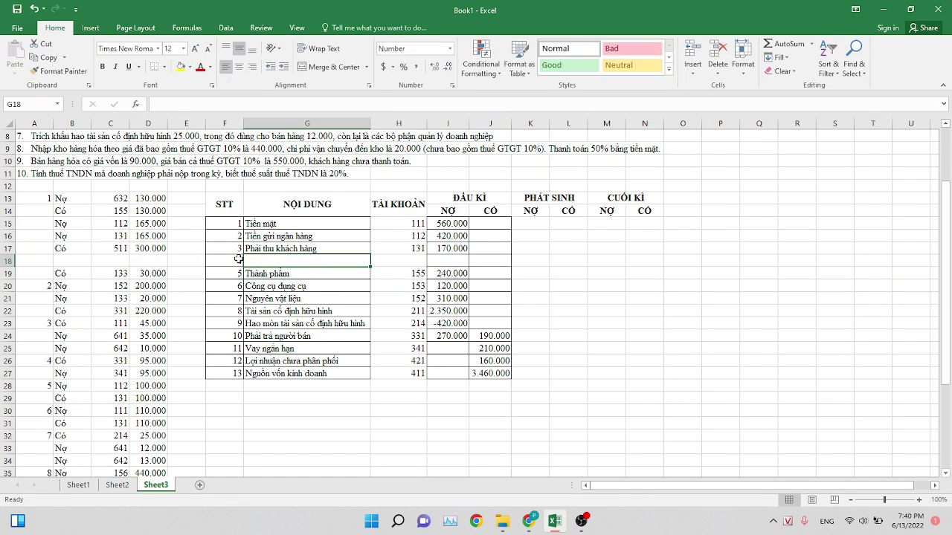
{"action": "type", "text": "tG"}
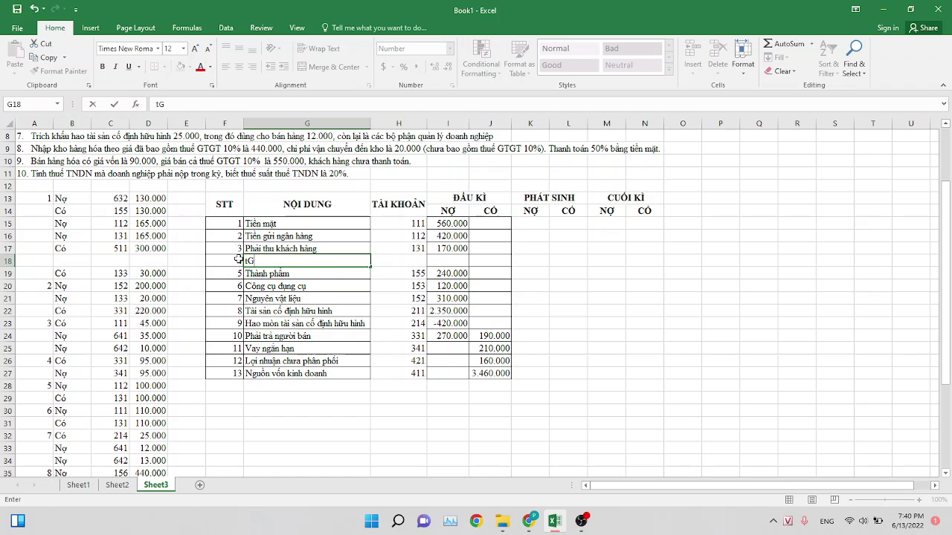
{"action": "type", "text": "hue"}
{"action": "key", "text": "BackSpace"}
{"action": "type", "text": "GTGT được khấ"}
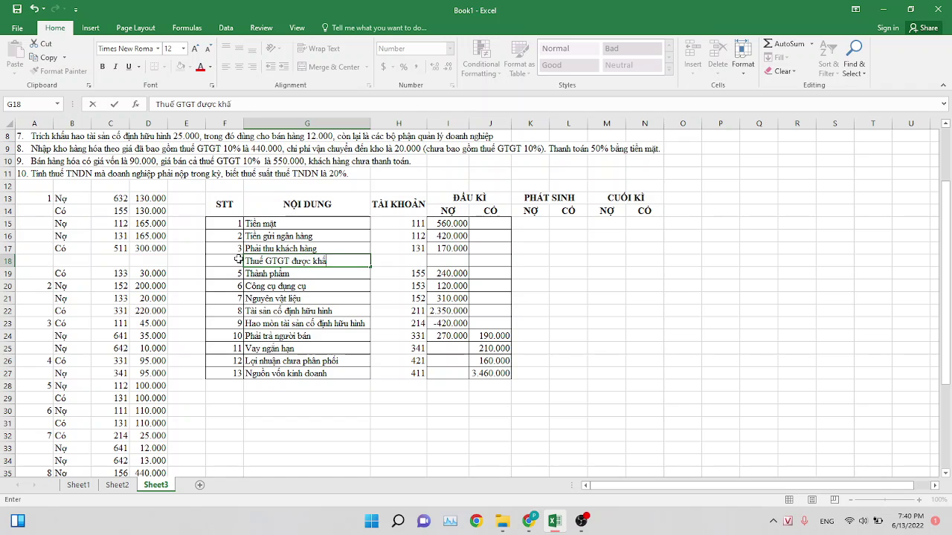
{"action": "type", "text": "u trừ"}
{"action": "key", "text": "Tab"}
{"action": "type", "text": "133"}
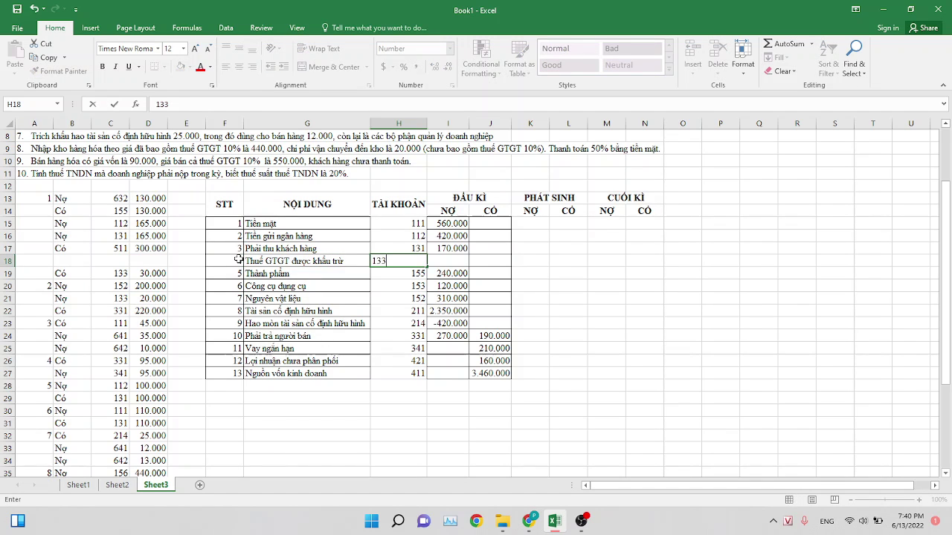
{"action": "key", "text": "Tab"}
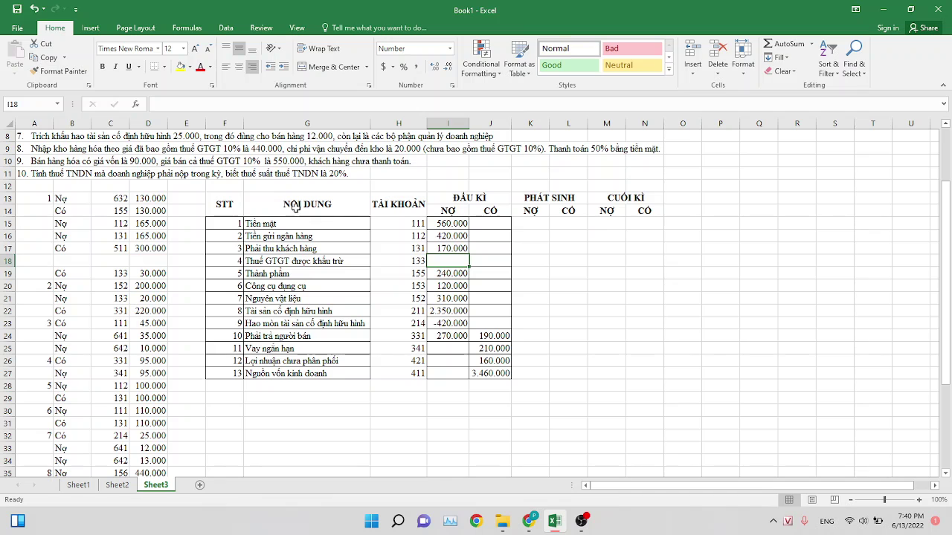
Copy the trial balance table F13:N27 and paste it at A1 of a new sheet.
{"action": "left_click_drag", "start_coordinate": [234, 205], "coordinate": [625, 374]}
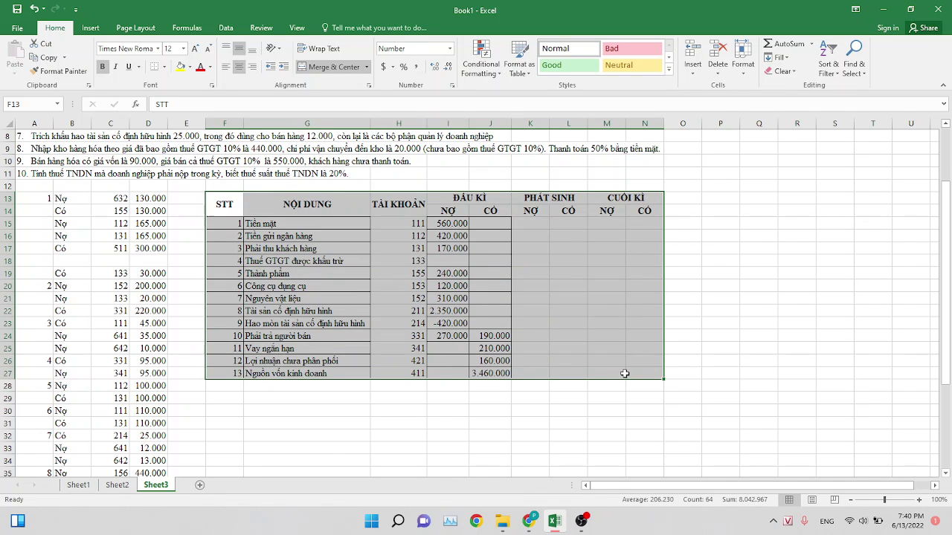
{"action": "key", "text": "ctrl+c"}
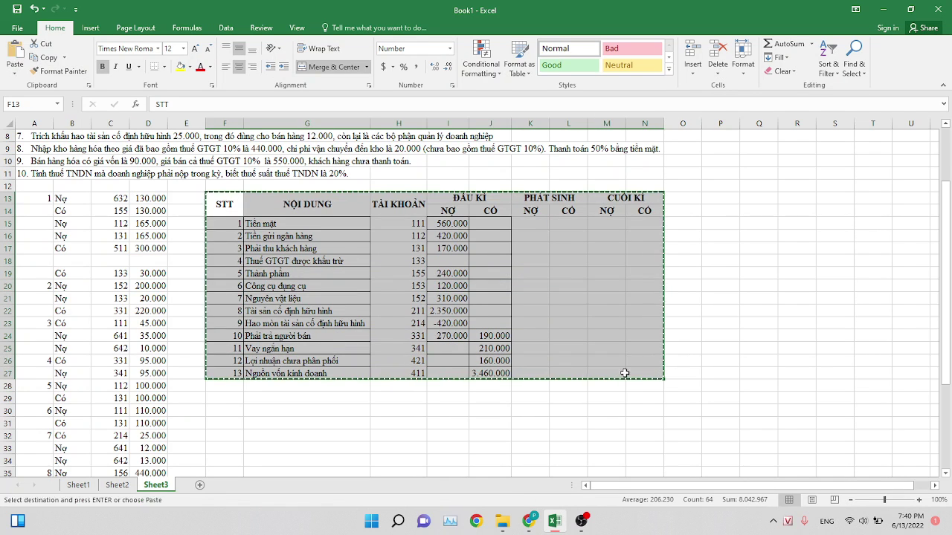
{"action": "left_click", "coordinate": [199, 485]}
{"action": "key", "text": "Return"}
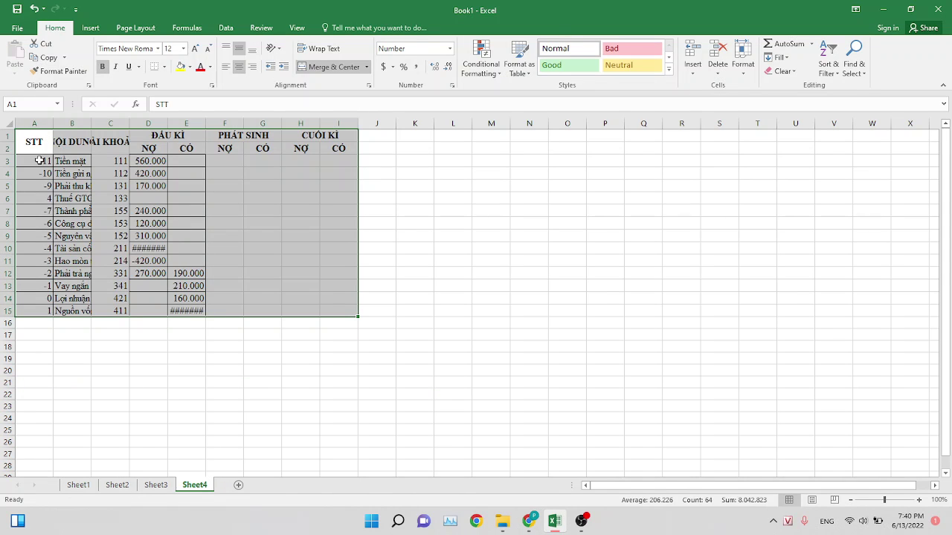
Fit columns B to E of the pasted table to their contents.
{"action": "double_click", "coordinate": [90, 123]}
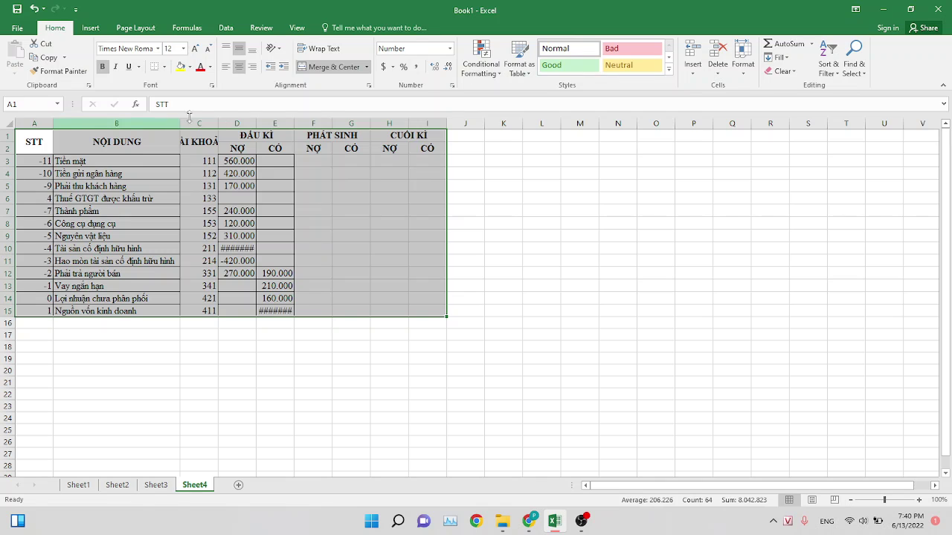
{"action": "double_click", "coordinate": [218, 124]}
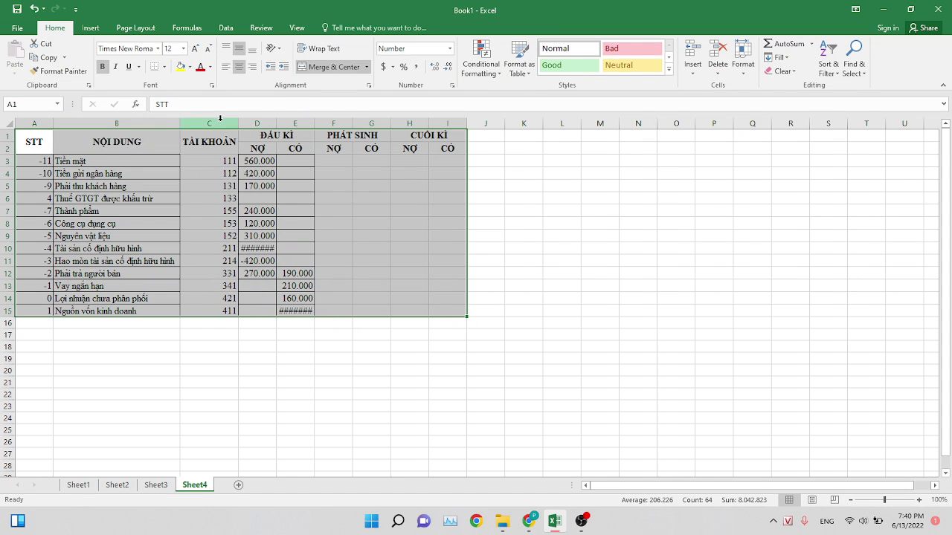
{"action": "double_click", "coordinate": [274, 121]}
{"action": "double_click", "coordinate": [317, 121]}
{"action": "left_click", "coordinate": [111, 249]}
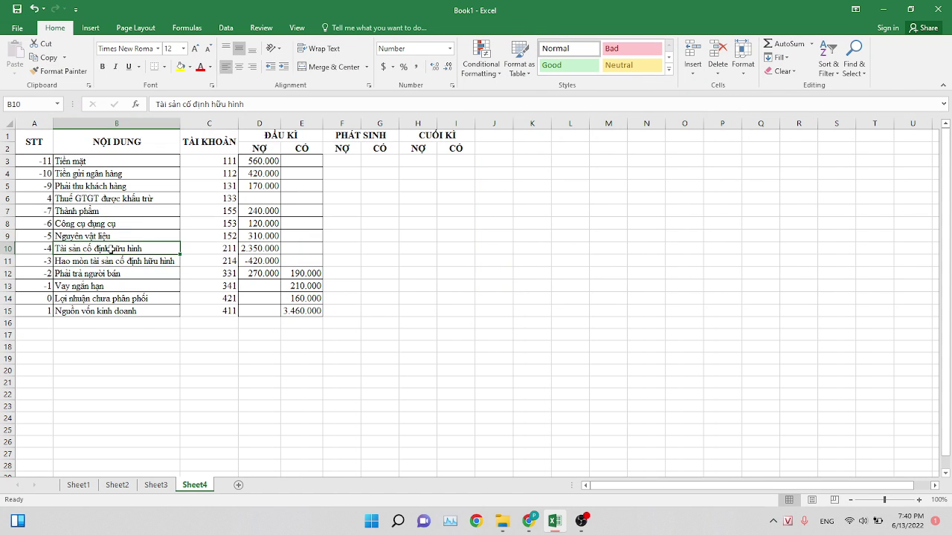
Renumber the STT column with the formula =ROW()-2 in A3, filled down to A15.
{"action": "left_click", "coordinate": [41, 161]}
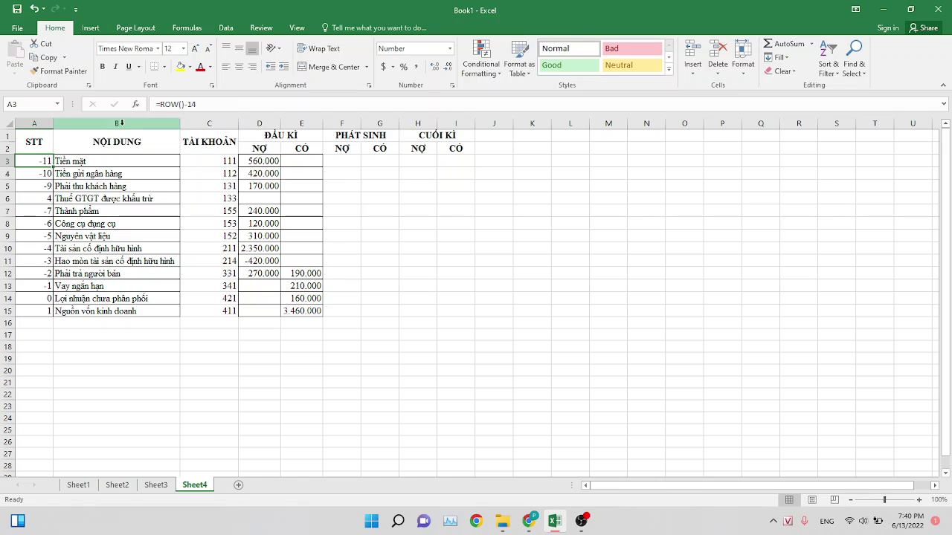
{"action": "left_click", "coordinate": [206, 105]}
{"action": "key", "text": "BackSpace"}
{"action": "key", "text": "BackSpace"}
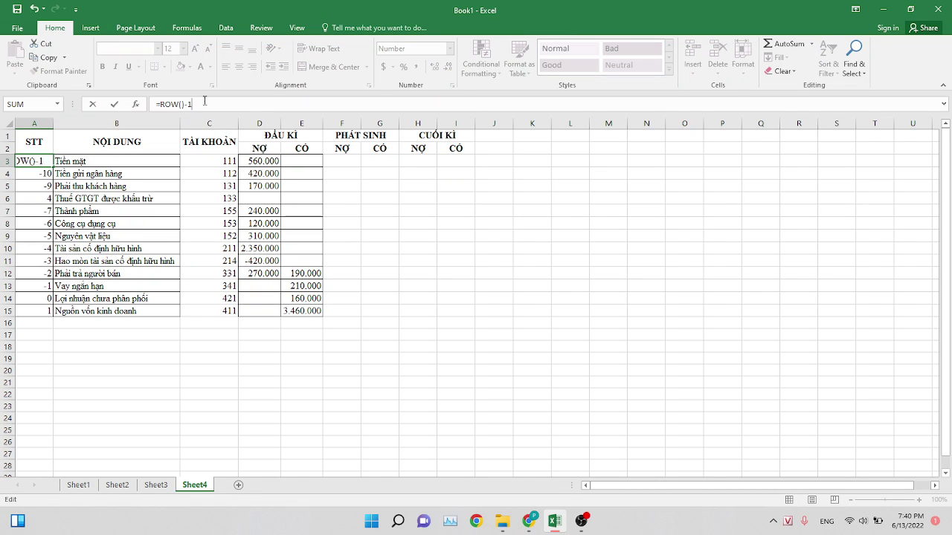
{"action": "type", "text": "2"}
{"action": "key", "text": "Return"}
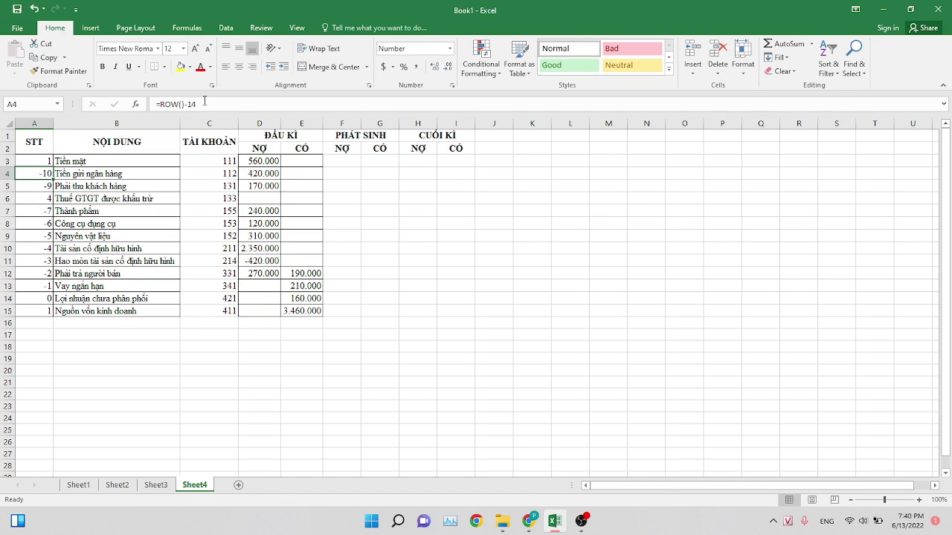
{"action": "left_click", "coordinate": [43, 162]}
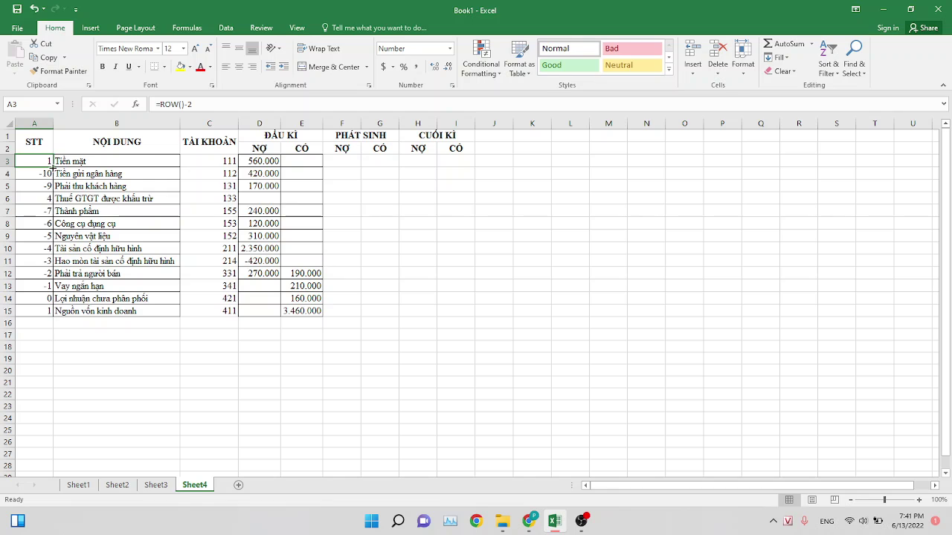
{"action": "double_click", "coordinate": [53, 168]}
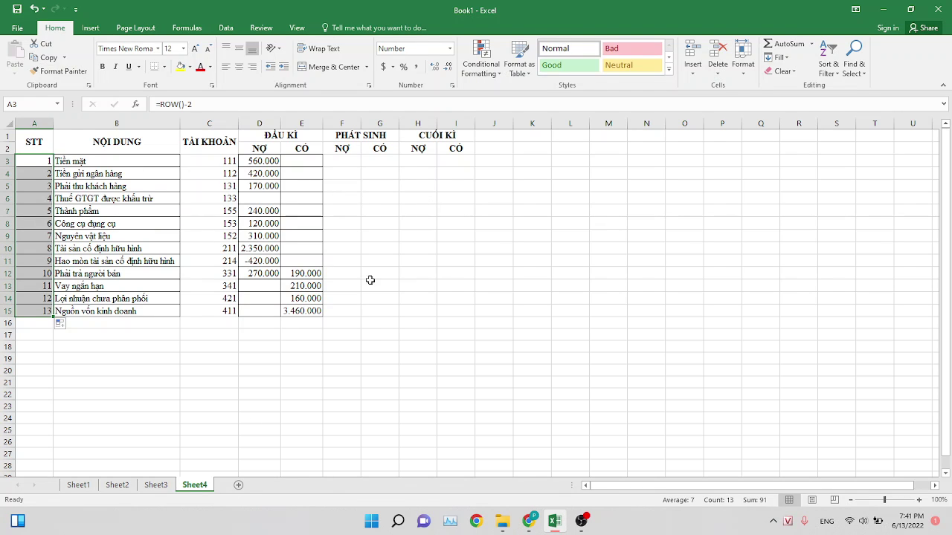
Delete the empty row 18 between the journal entries on Sheet3.
{"action": "left_click", "coordinate": [155, 484]}
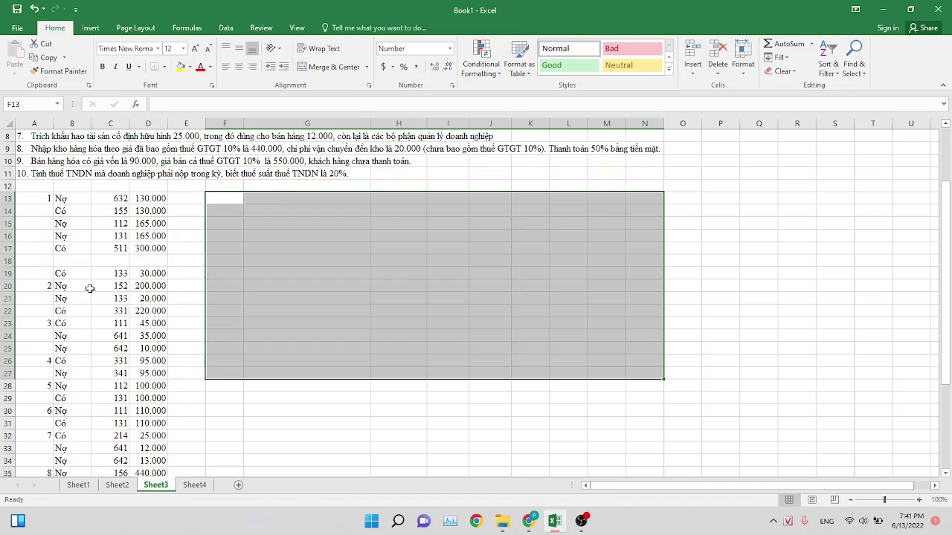
{"action": "right_click", "coordinate": [6, 261]}
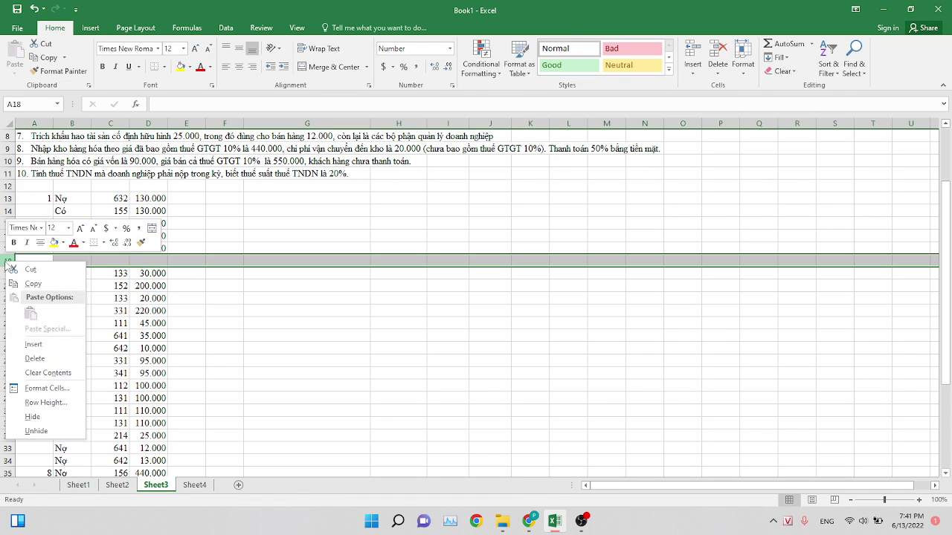
{"action": "left_click", "coordinate": [33, 357]}
{"action": "left_click", "coordinate": [41, 199]}
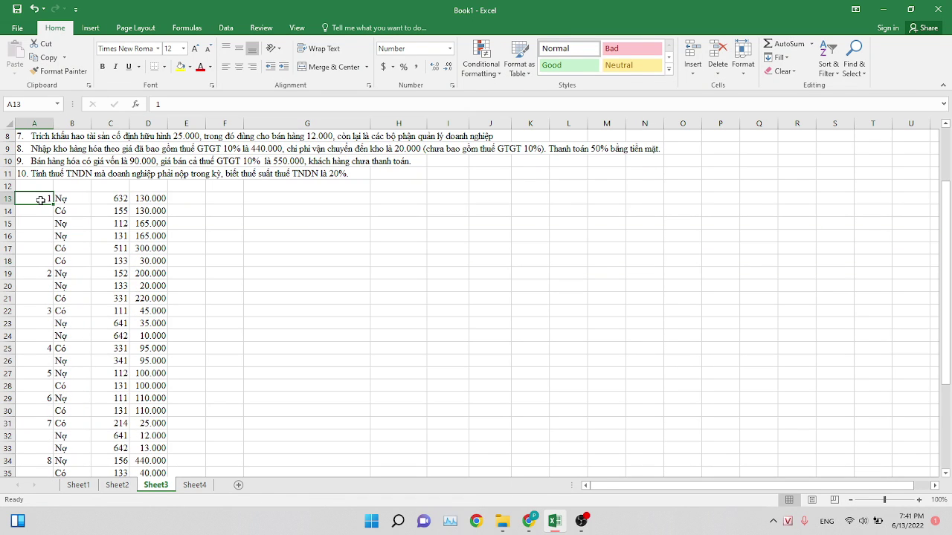
{"action": "key", "text": "shift+Right"}
{"action": "key", "text": "shift+Right"}
{"action": "key", "text": "shift+Right"}
{"action": "key", "text": "shift+Down"}
{"action": "key", "text": "shift+Down"}
{"action": "key", "text": "shift+Down"}
{"action": "key", "text": "shift+Down"}
{"action": "key", "text": "shift+Down"}
{"action": "key", "text": "shift+Down"}
{"action": "key", "text": "shift+Down"}
{"action": "key", "text": "shift+Down"}
{"action": "key", "text": "shift+Down"}
{"action": "key", "text": "shift+Down"}
{"action": "key", "text": "shift+Down"}
{"action": "key", "text": "shift+Down"}
{"action": "key", "text": "shift+Down"}
{"action": "key", "text": "shift+Down"}
{"action": "key", "text": "shift+Down"}
{"action": "key", "text": "shift+Down"}
{"action": "key", "text": "shift+Down"}
{"action": "key", "text": "shift+Down"}
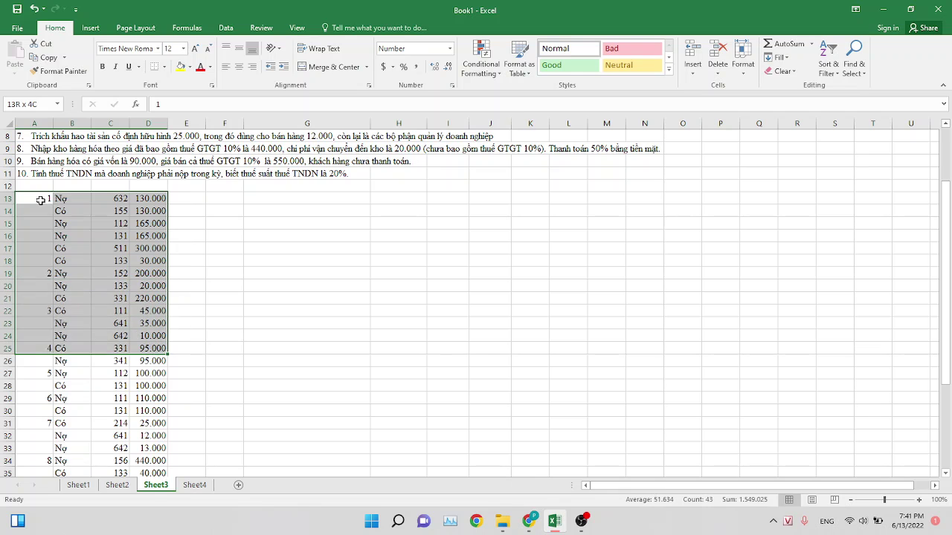
{"action": "key", "text": "shift+Down"}
{"action": "key", "text": "shift+Down"}
{"action": "key", "text": "shift+Down"}
{"action": "key", "text": "shift+Down"}
{"action": "key", "text": "shift+Down"}
{"action": "key", "text": "shift+Down"}
{"action": "key", "text": "shift+Down"}
{"action": "key", "text": "shift+Down"}
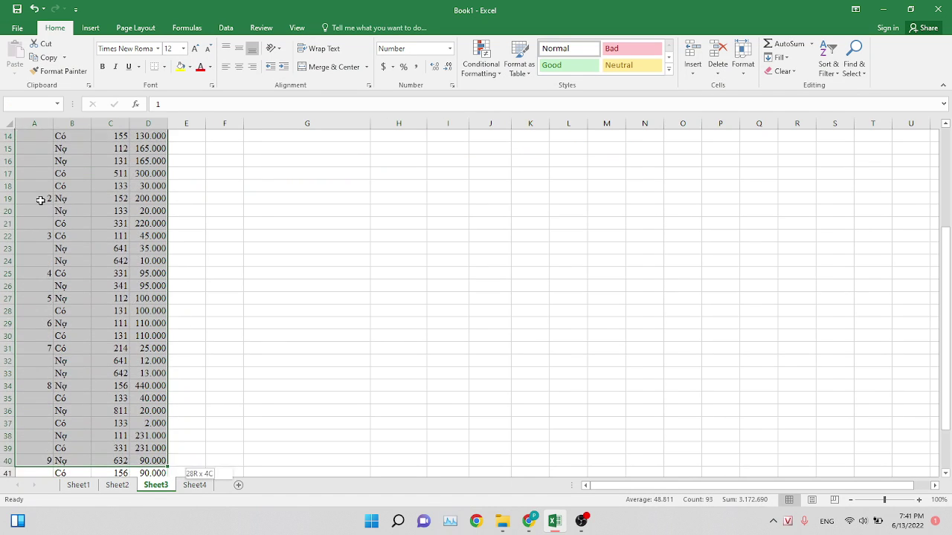
{"action": "key", "text": "ctrl+shift+Down"}
{"action": "key", "text": "ctrl+shift+Up"}
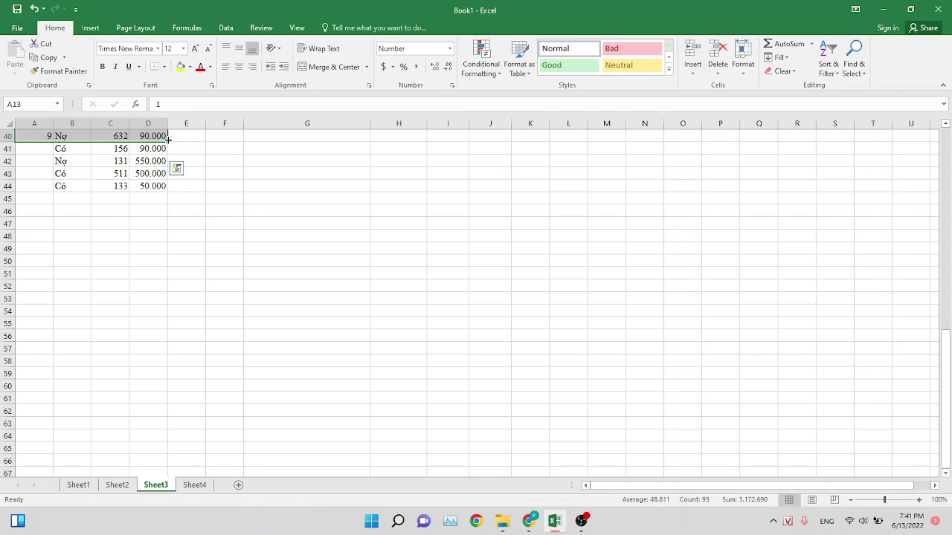
{"action": "left_click_drag", "start_coordinate": [168, 141], "coordinate": [169, 193]}
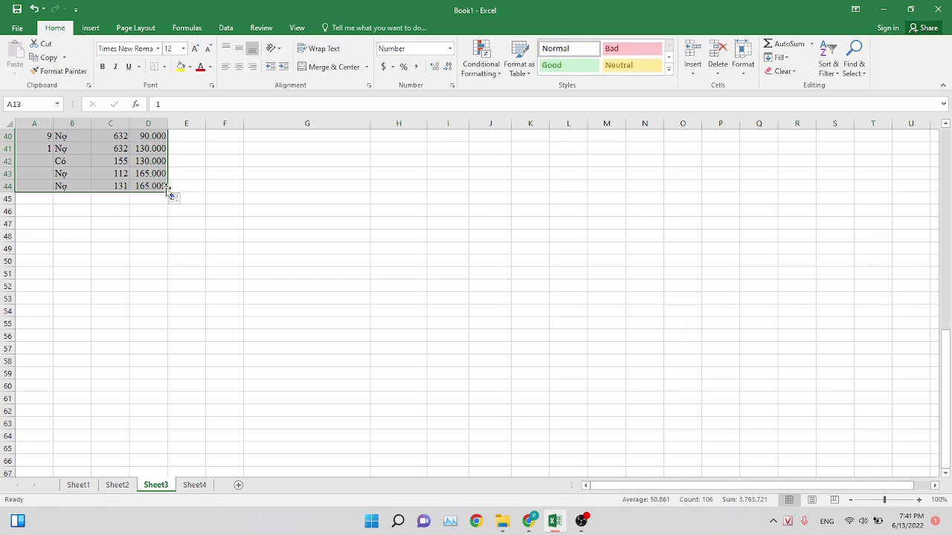
{"action": "scroll", "coordinate": [168, 193], "scroll_direction": "up", "scroll_amount": 13}
{"action": "left_click", "coordinate": [171, 323]}
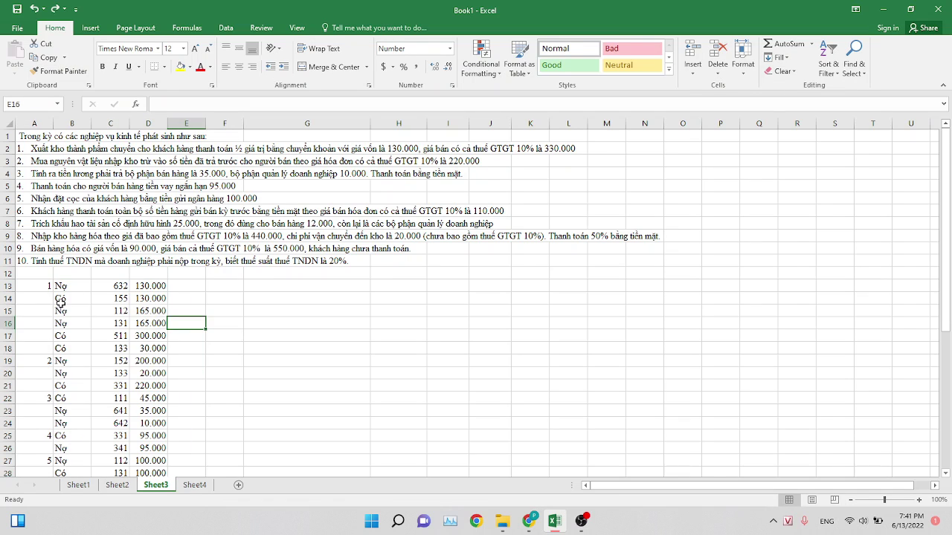
Copy the journal entries A13:D44 from Sheet3 and paste them at A17 of Sheet4, below the trial balance.
{"action": "left_click_drag", "start_coordinate": [45, 288], "coordinate": [148, 456]}
{"action": "key", "text": "ctrl+c"}
{"action": "left_click", "coordinate": [194, 485]}
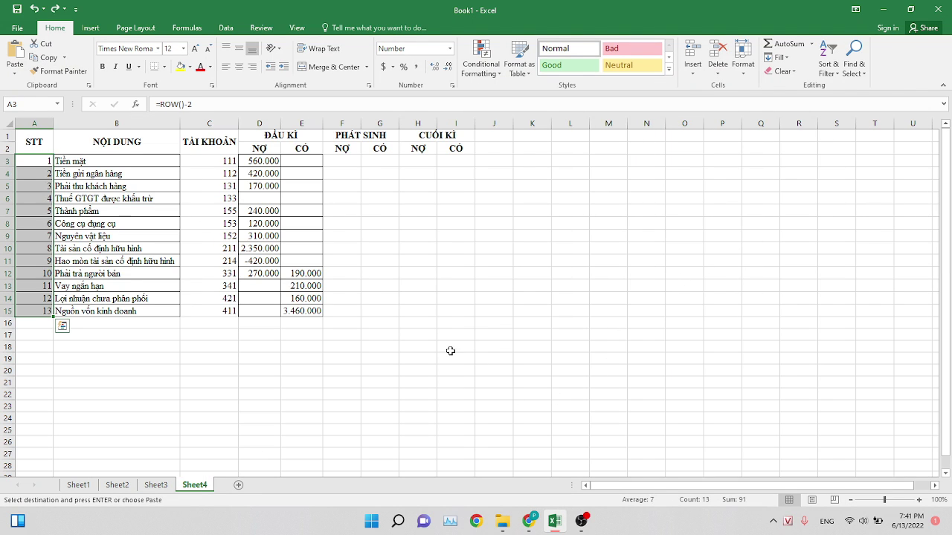
{"action": "left_click", "coordinate": [34, 339]}
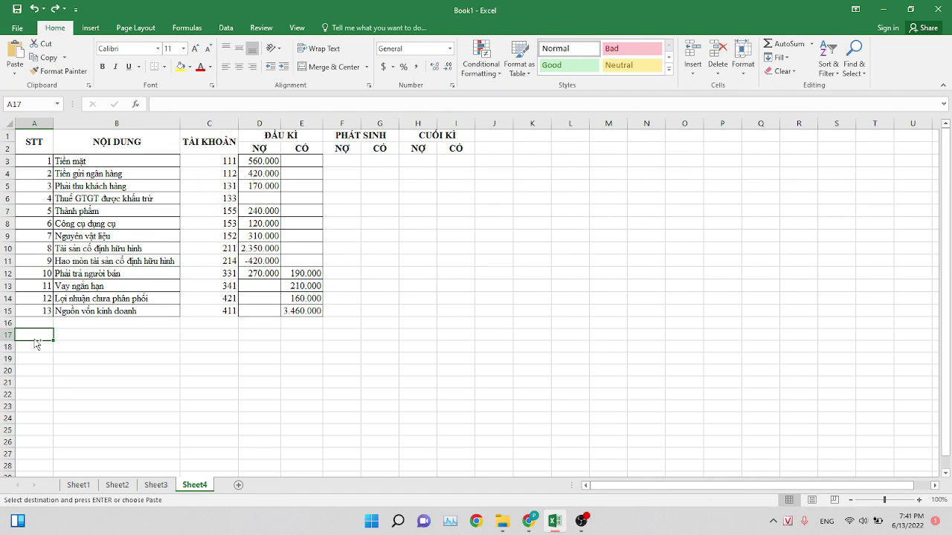
{"action": "key", "text": "ctrl+v"}
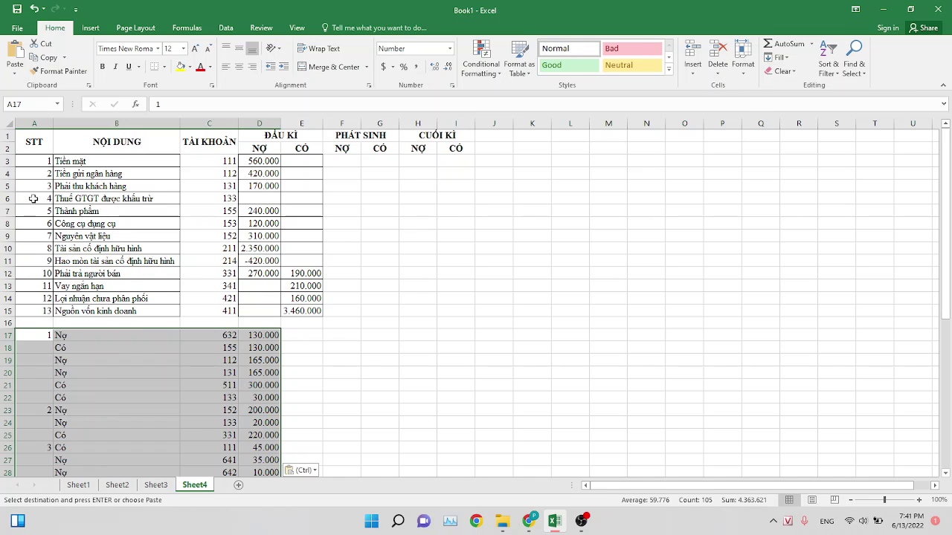
Insert a row above Nguyên vật liệu and fill it with the item Haàng hóa and account code 156.
{"action": "right_click", "coordinate": [9, 236]}
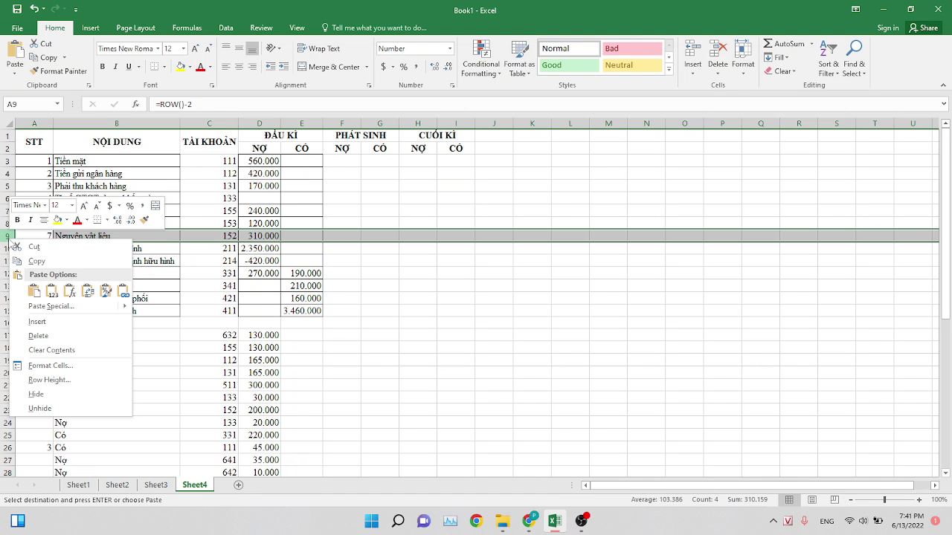
{"action": "left_click", "coordinate": [38, 321]}
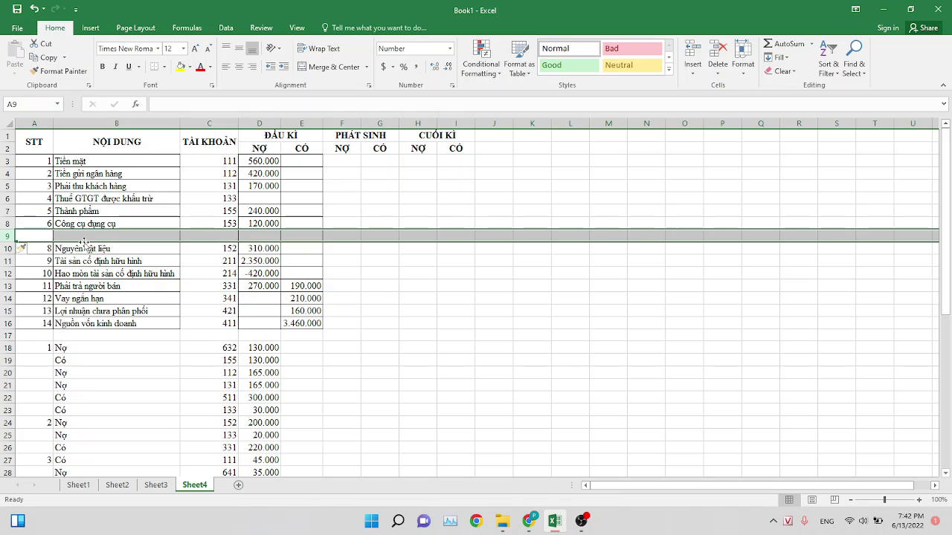
{"action": "left_click", "coordinate": [83, 237]}
{"action": "type", "text": "Haàng"}
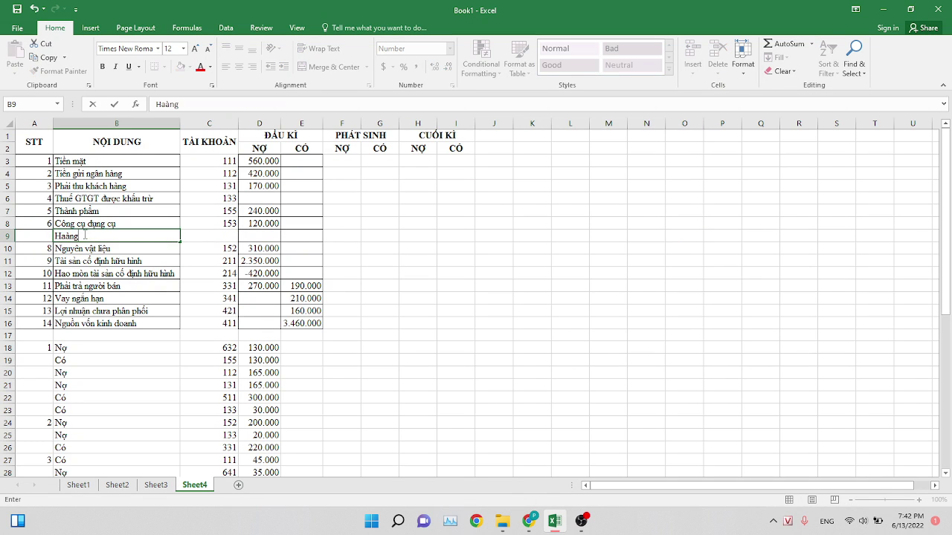
{"action": "key", "text": "BackSpace"}
{"action": "key", "text": "BackSpace"}
{"action": "key", "text": "BackSpace"}
{"action": "type", "text": "fng"}
{"action": "key", "text": "BackSpace"}
{"action": "key", "text": "BackSpace"}
{"action": "key", "text": "BackSpace"}
{"action": "key", "text": "BackSpace"}
{"action": "type", "text": "aàng h"}
{"action": "type", "text": "oa"}
{"action": "key", "text": "Tab"}
{"action": "type", "text": "156"}
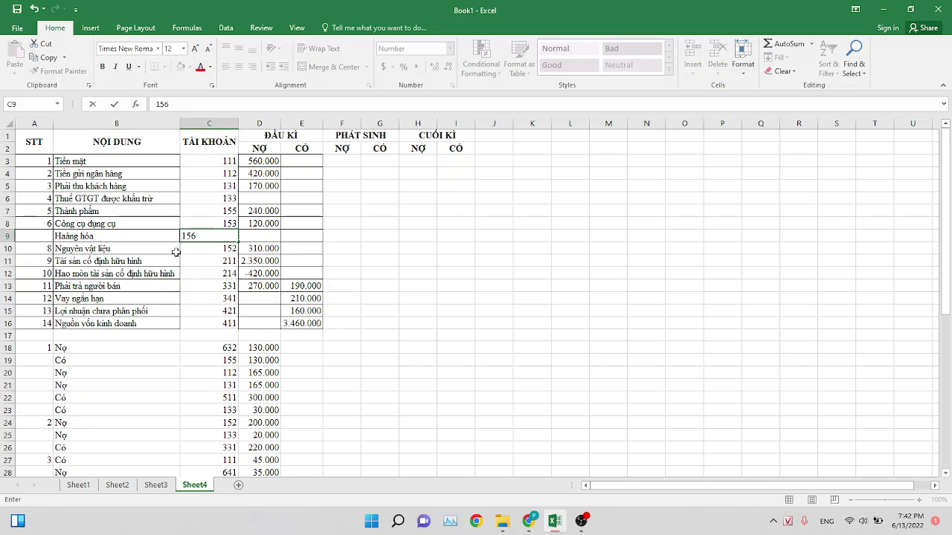
{"action": "key", "text": "Return"}
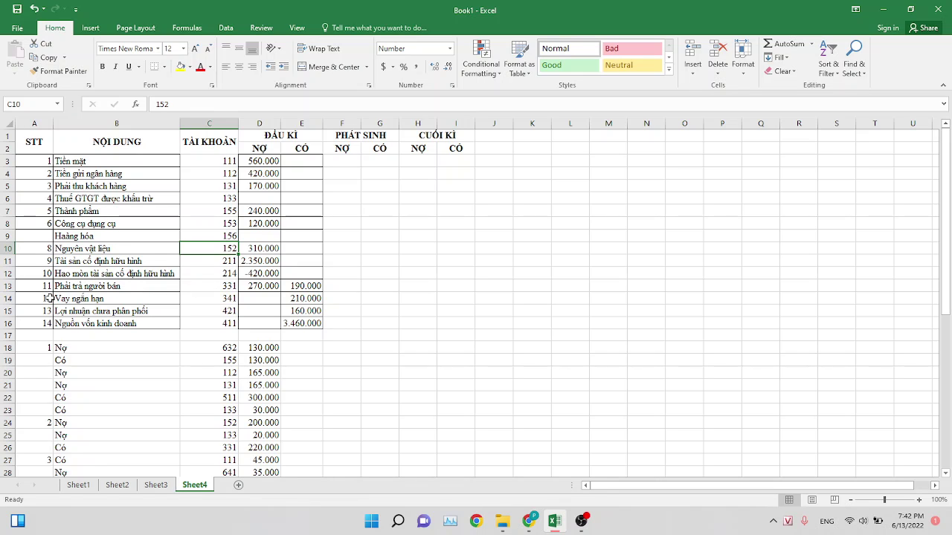
Insert a row below Nguồn vốn kinh doanh and fill it with the item Doanh thu bán hàng and account code 511.
{"action": "right_click", "coordinate": [13, 336]}
{"action": "left_click", "coordinate": [40, 241]}
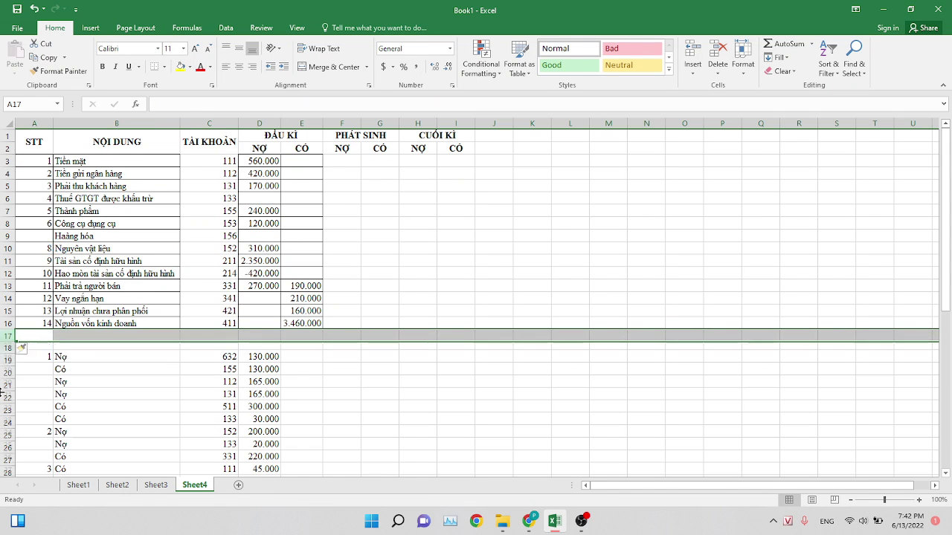
{"action": "left_click", "coordinate": [71, 334]}
{"action": "type", "text": "Doanh thu"}
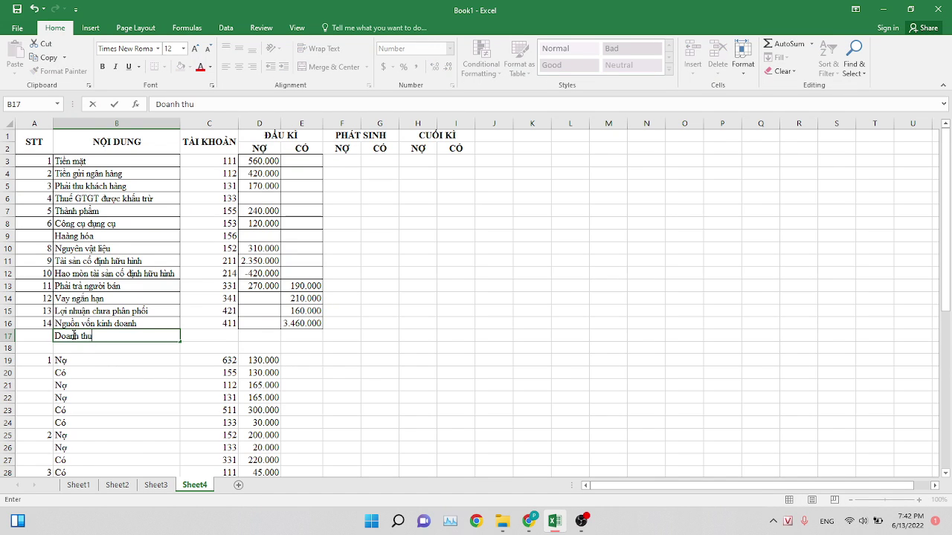
{"action": "type", "text": " ban hàng"}
{"action": "key", "text": "Tab"}
{"action": "type", "text": "511"}
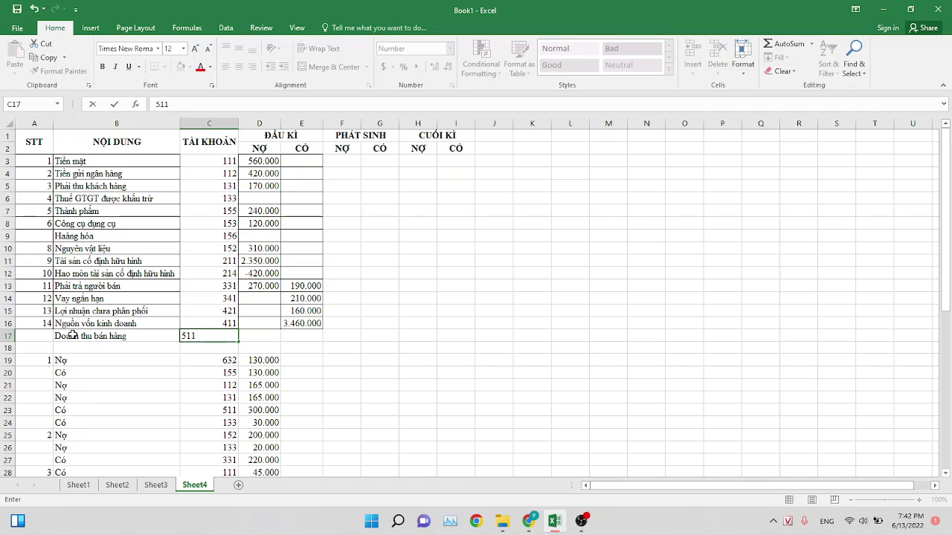
Insert an empty row below Doanh thu bán hàng.
{"action": "right_click", "coordinate": [6, 348]}
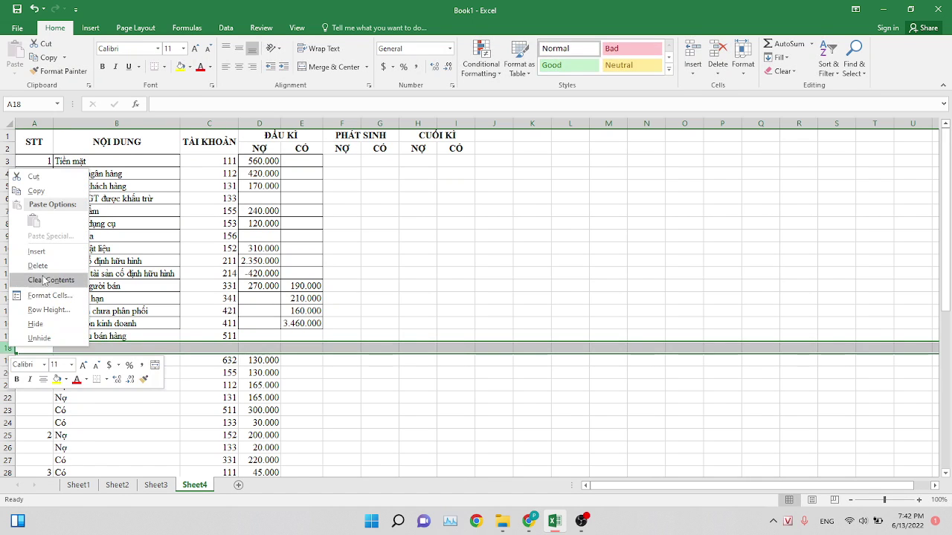
{"action": "left_click", "coordinate": [37, 251]}
{"action": "left_click", "coordinate": [77, 347]}
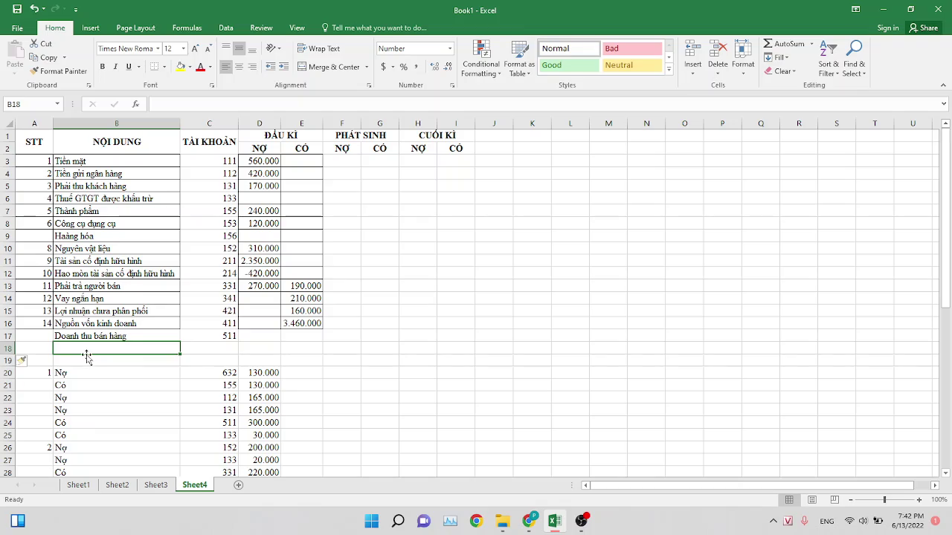
Switch to the chart of accounts page in Chrome and examine the names and codes of the cost accounts.
{"action": "left_click", "coordinate": [530, 522]}
{"action": "scroll", "coordinate": [552, 316], "scroll_direction": "down", "scroll_amount": 10}
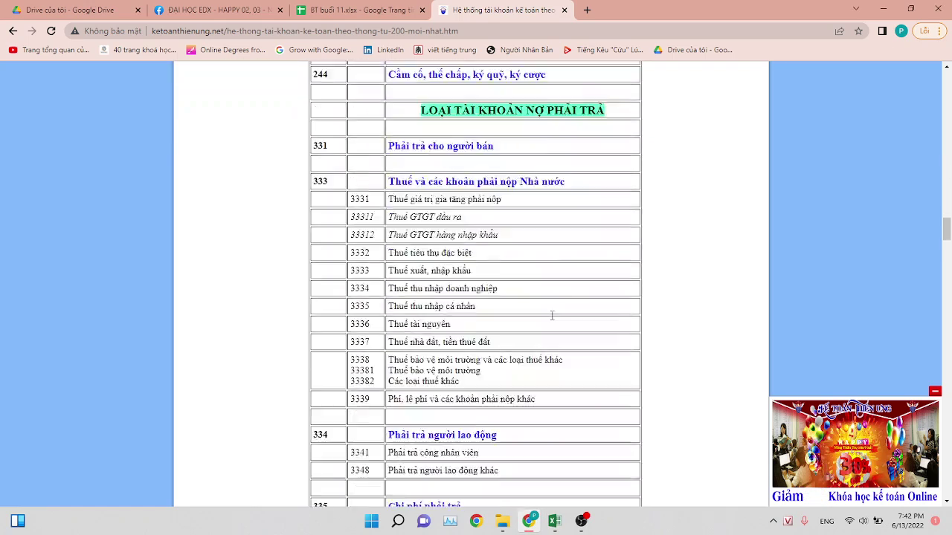
{"action": "scroll", "coordinate": [552, 316], "scroll_direction": "down", "scroll_amount": 15}
{"action": "scroll", "coordinate": [552, 321], "scroll_direction": "down", "scroll_amount": 3}
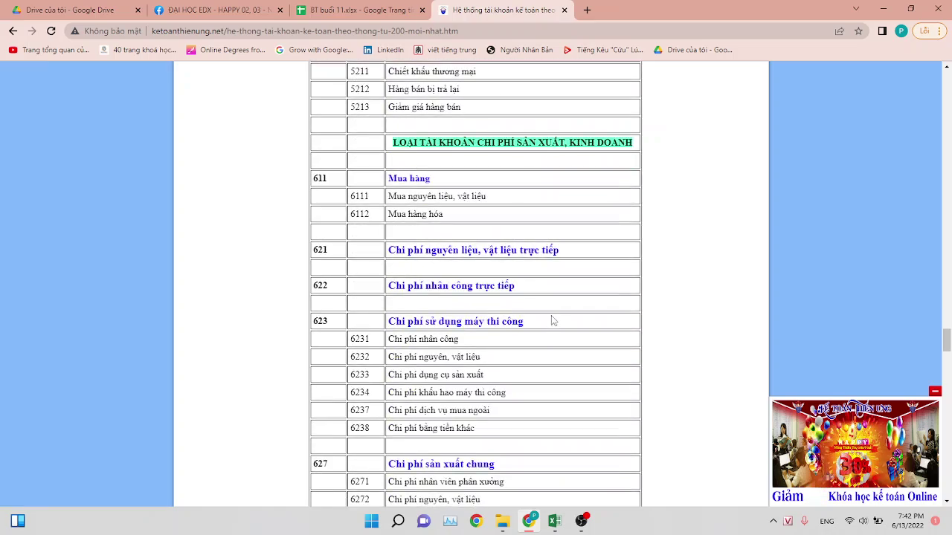
{"action": "scroll", "coordinate": [553, 321], "scroll_direction": "down", "scroll_amount": 2}
{"action": "scroll", "coordinate": [552, 320], "scroll_direction": "down", "scroll_amount": 4}
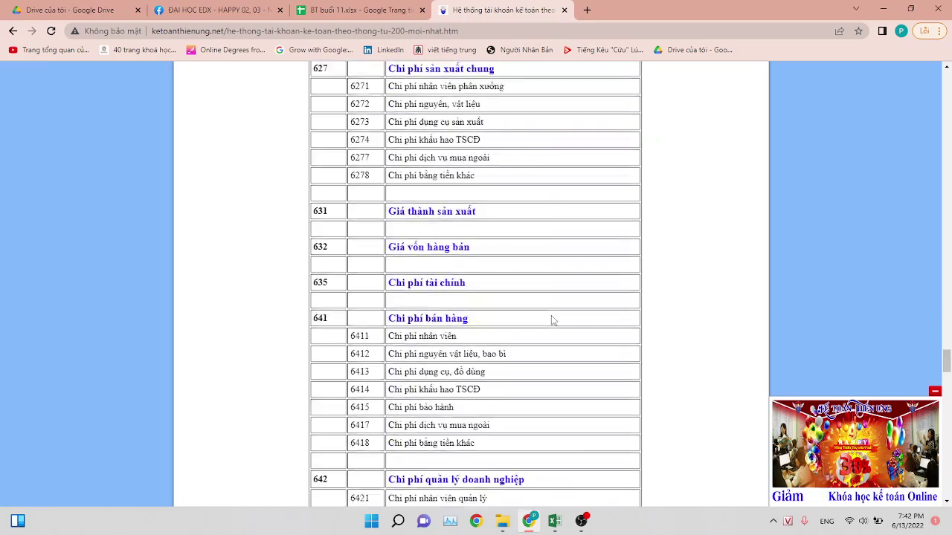
{"action": "scroll", "coordinate": [552, 320], "scroll_direction": "up", "scroll_amount": 1}
{"action": "scroll", "coordinate": [553, 320], "scroll_direction": "up", "scroll_amount": 2}
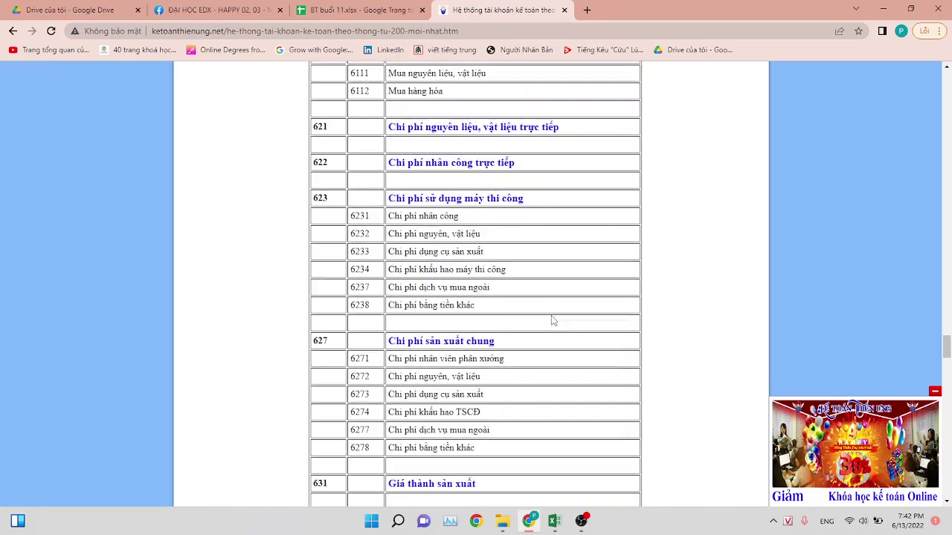
{"action": "left_click", "coordinate": [582, 520]}
{"action": "left_click", "coordinate": [582, 521]}
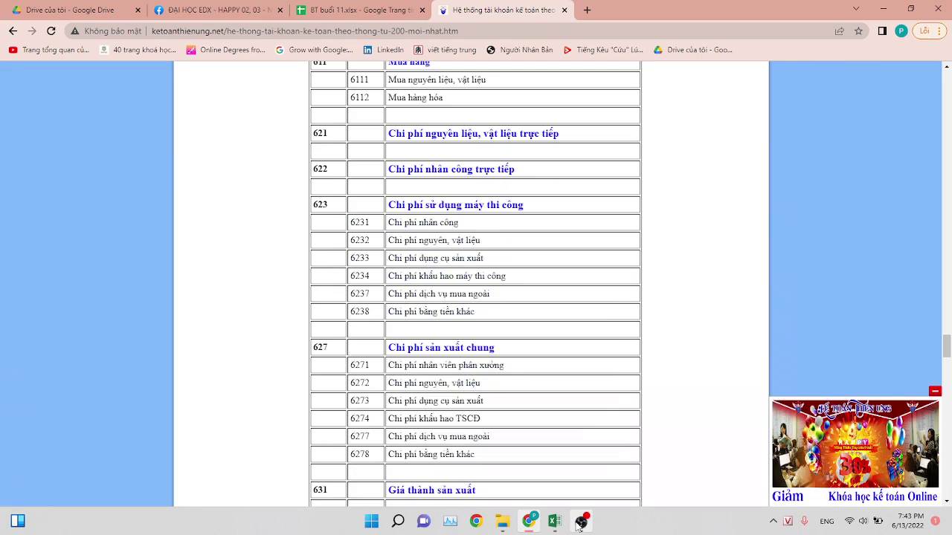
Return to Excel and enter the item Giá vốn hàng bán with account code 632 in row 18.
{"action": "left_click", "coordinate": [554, 522]}
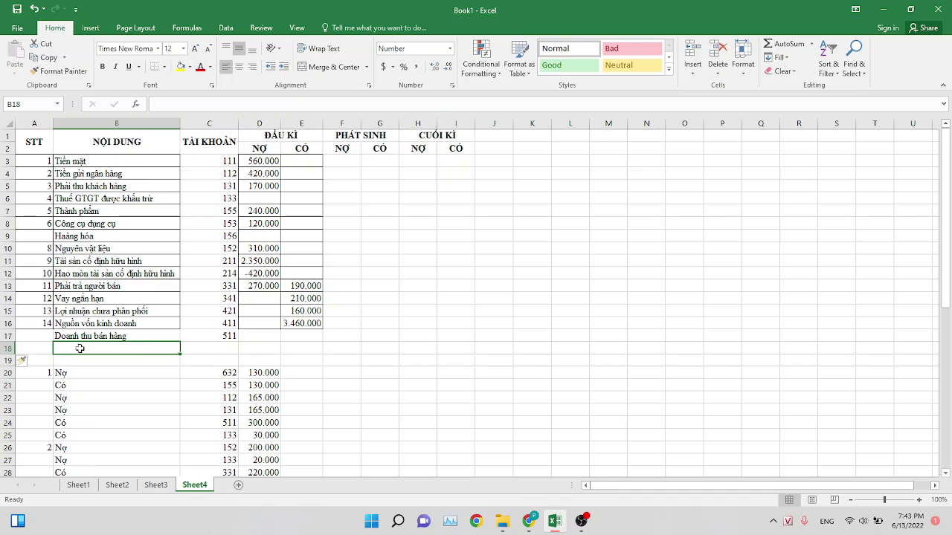
{"action": "type", "text": "Gia vo"}
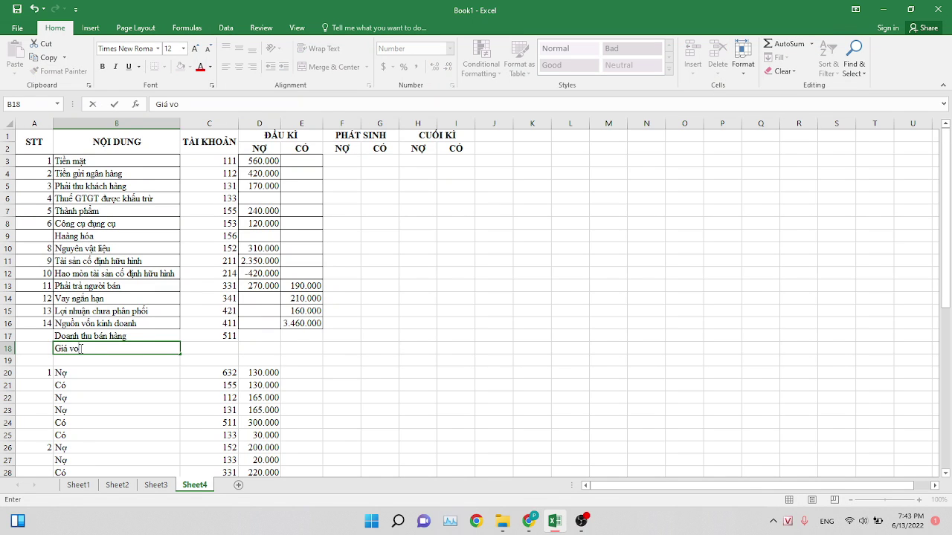
{"action": "type", "text": "n hàng bán"}
{"action": "key", "text": "Tab"}
{"action": "type", "text": "632"}
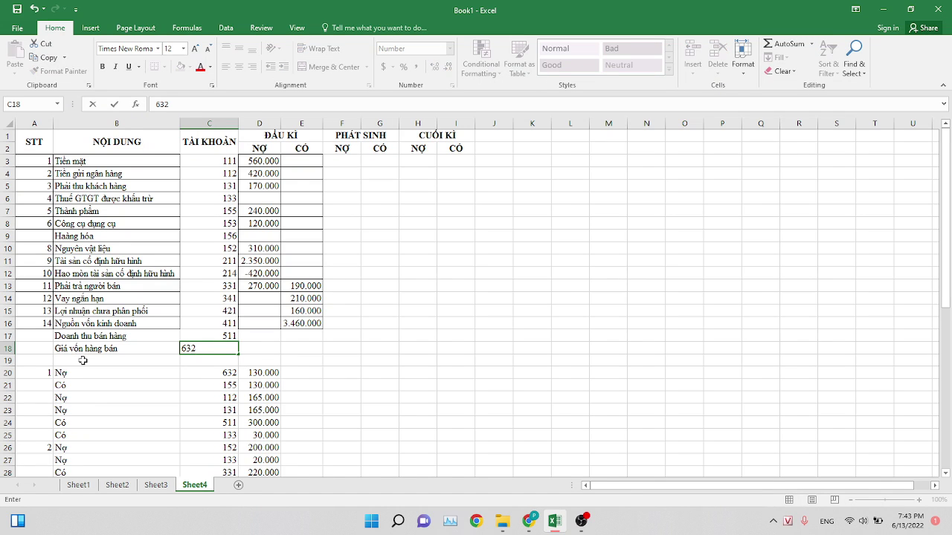
Enter the item Chi phí bán hàng with account code 641 in row 19.
{"action": "left_click", "coordinate": [82, 361]}
{"action": "type", "text": "Chi p"}
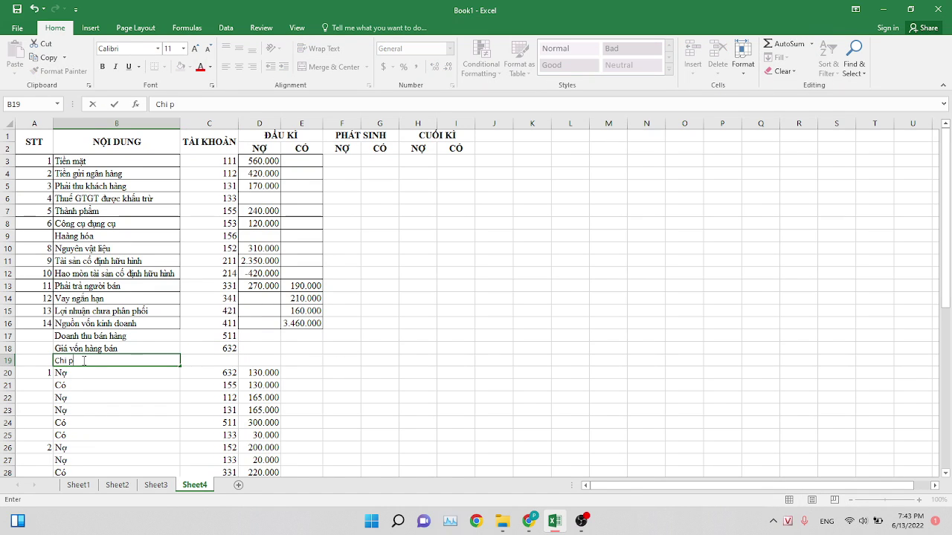
{"action": "type", "text": "hí bán hàg"}
{"action": "key", "text": "Tab"}
{"action": "type", "text": "641"}
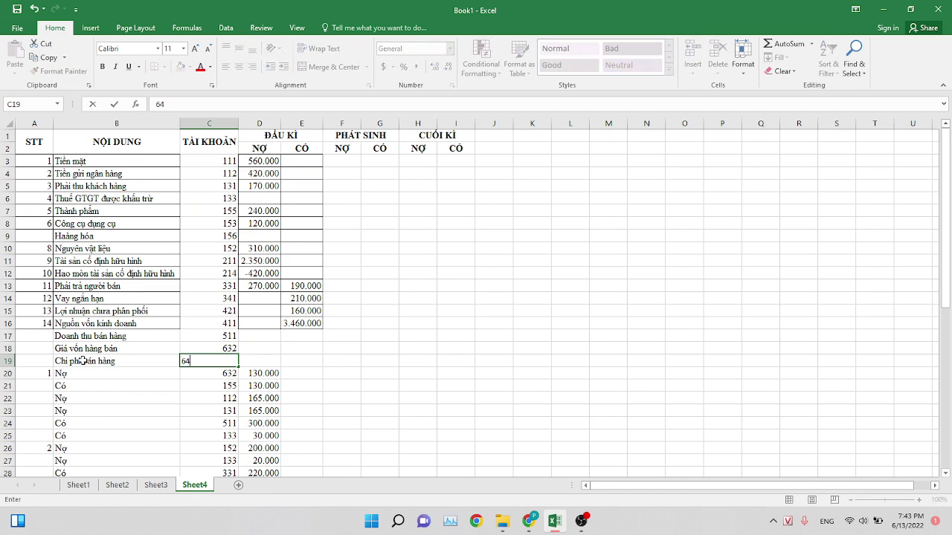
Insert empty rows above and below the Chi phí bán hàng row.
{"action": "left_click", "coordinate": [5, 362]}
{"action": "right_click", "coordinate": [5, 362]}
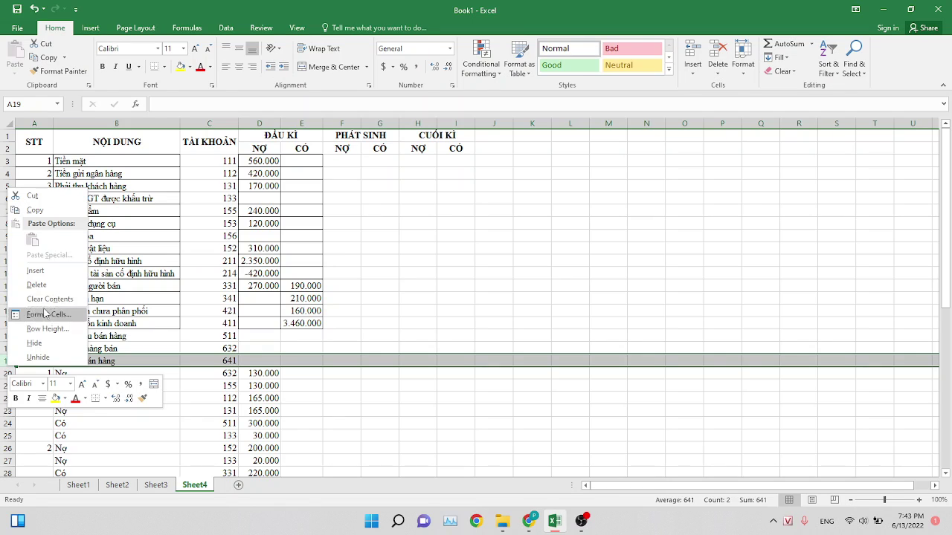
{"action": "left_click", "coordinate": [36, 271]}
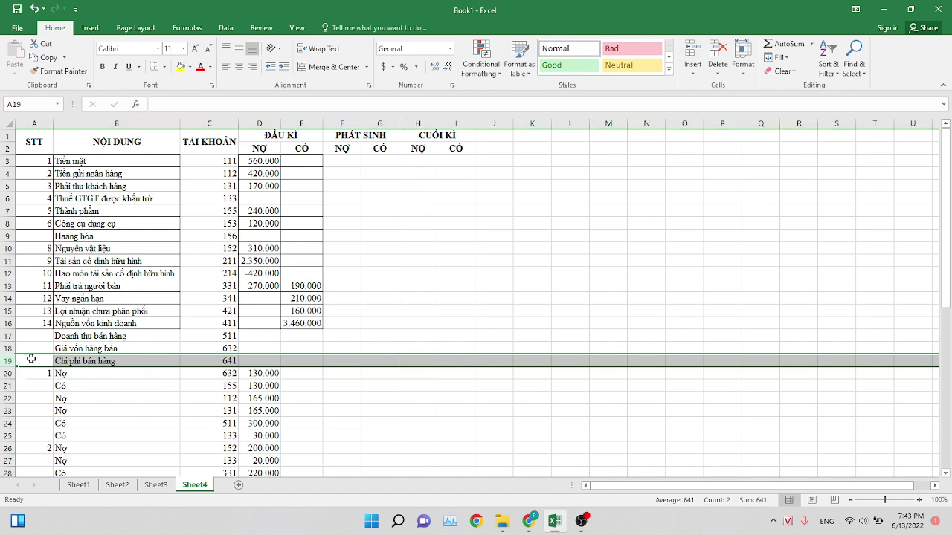
{"action": "right_click", "coordinate": [7, 387]}
{"action": "left_click", "coordinate": [35, 295]}
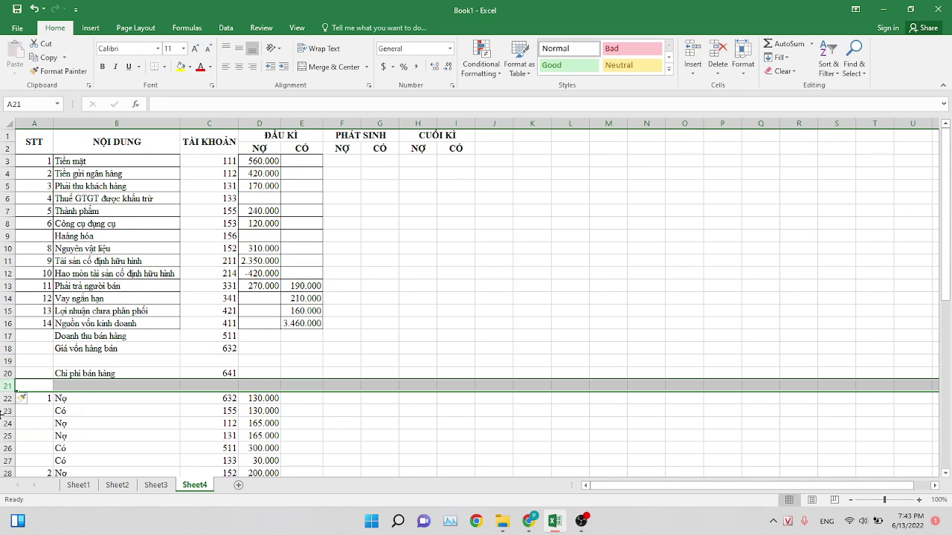
{"action": "right_click", "coordinate": [6, 386]}
{"action": "left_click", "coordinate": [35, 295]}
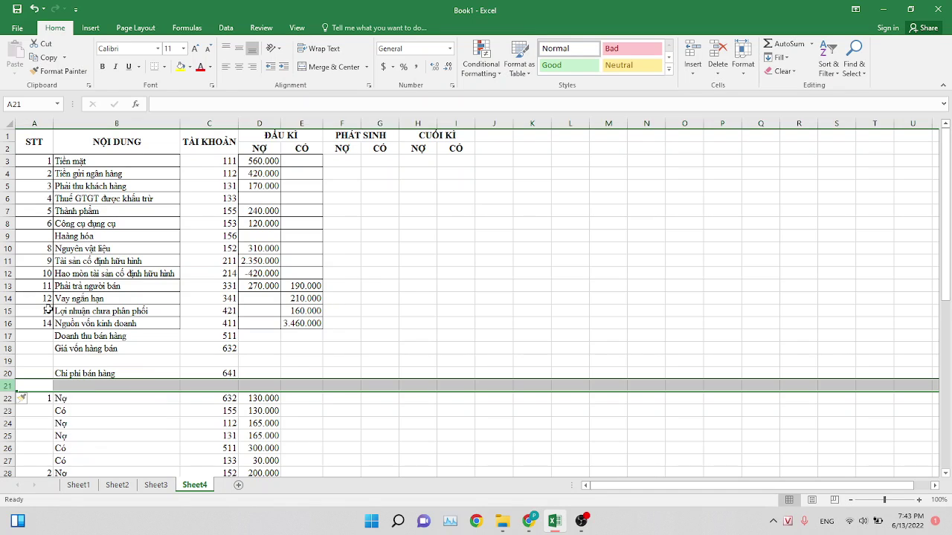
Enter the item Chi phí quản lí DN with account code 642 in row 19.
{"action": "left_click", "coordinate": [91, 361]}
{"action": "type", "text": "Chi phí quản lí DN"}
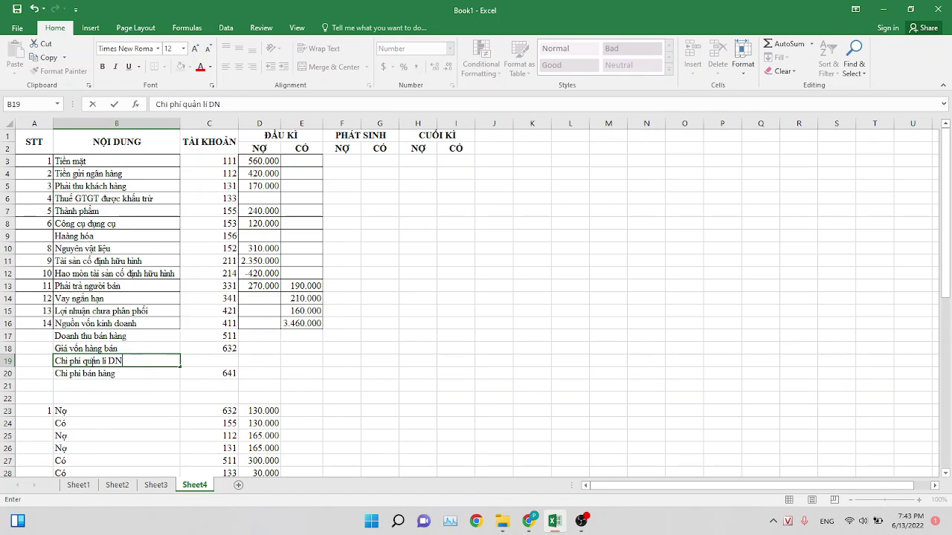
{"action": "key", "text": "Tab"}
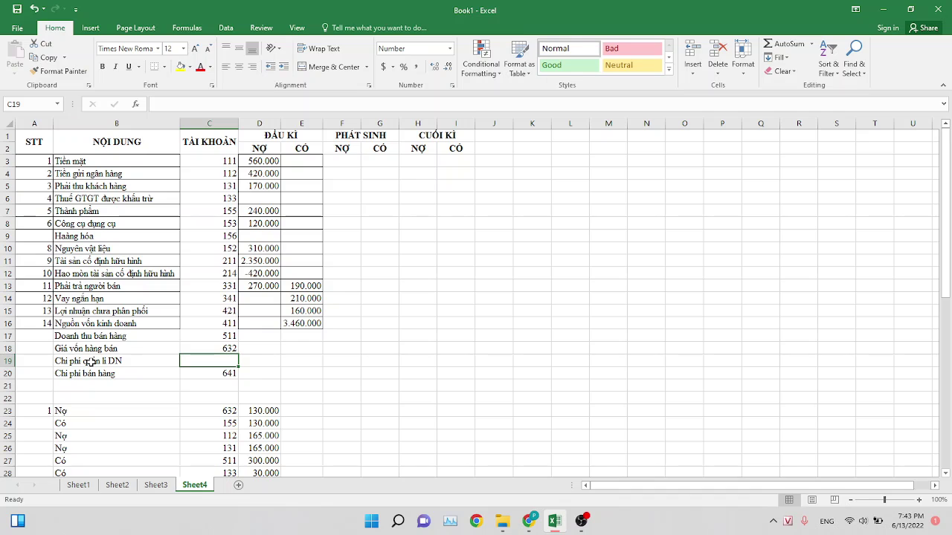
{"action": "type", "text": "642"}
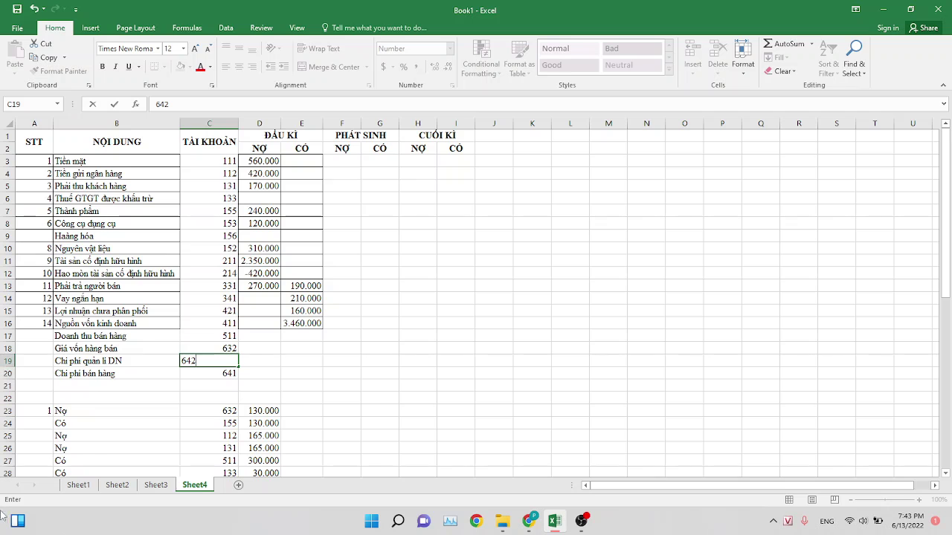
Enter the item Chi phí khác with account code 811 in row 21.
{"action": "left_click", "coordinate": [69, 383]}
{"action": "type", "text": "Chi p"}
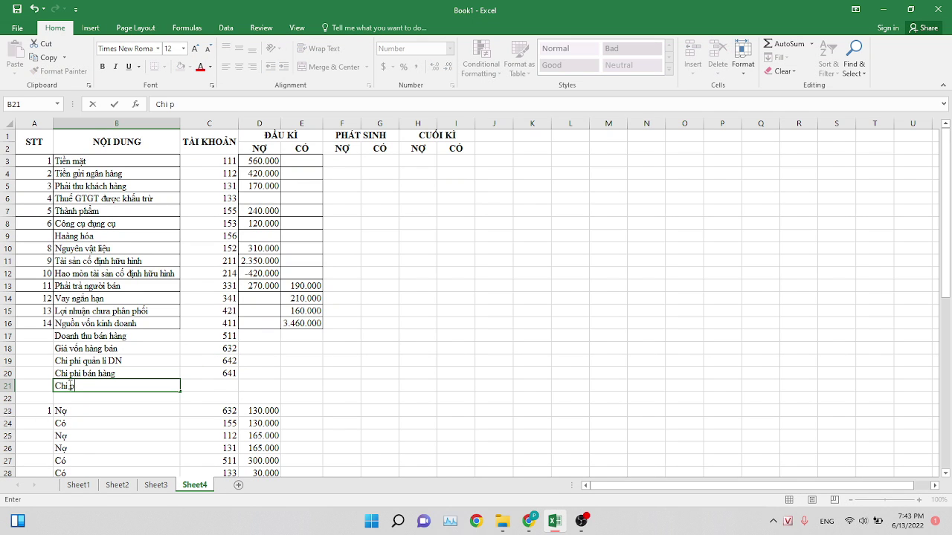
{"action": "type", "text": "hí khác"}
{"action": "key", "text": "Tab"}
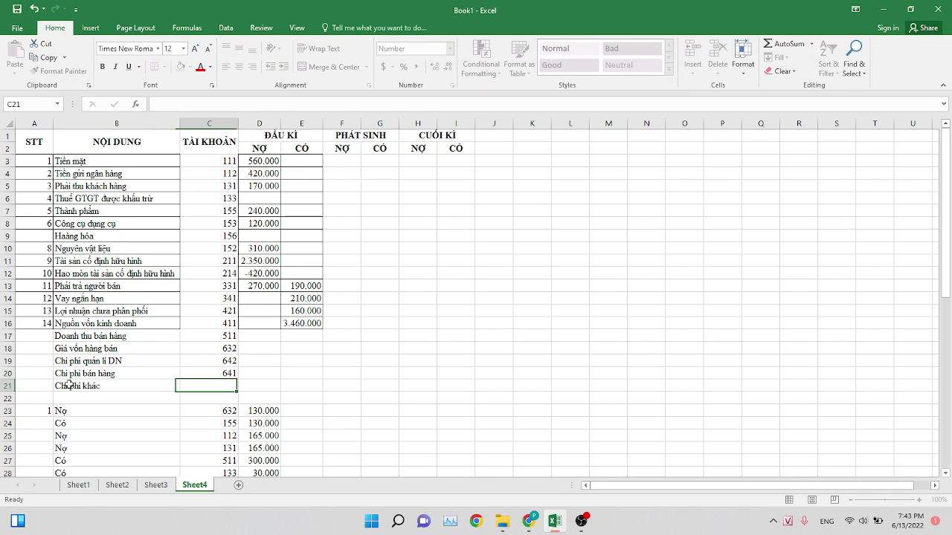
{"action": "type", "text": "811"}
{"action": "key", "text": "Tab"}
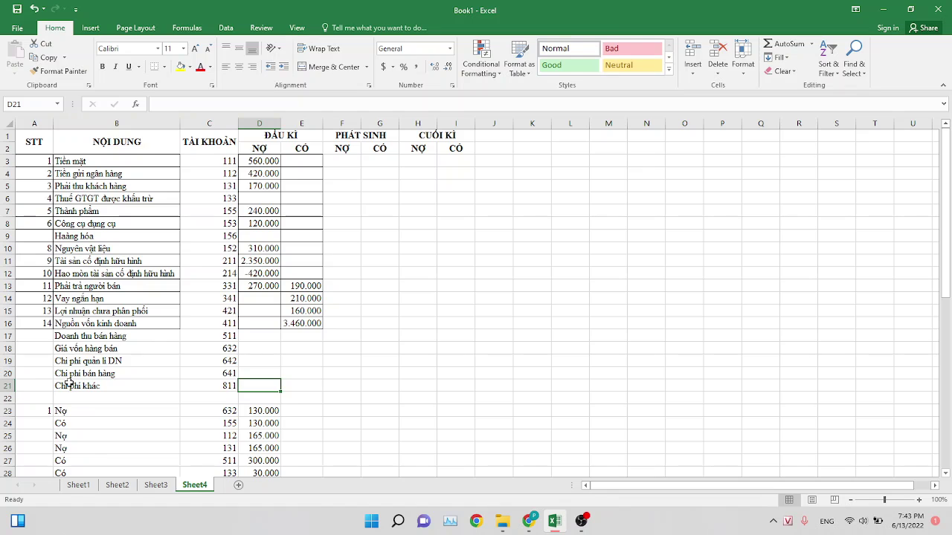
Number the STT column consecutively from 1 to 19 for rows 3 to 21.
{"action": "left_click", "coordinate": [34, 161]}
{"action": "left_click_drag", "start_coordinate": [52, 165], "coordinate": [46, 384]}
{"action": "left_click", "coordinate": [190, 346]}
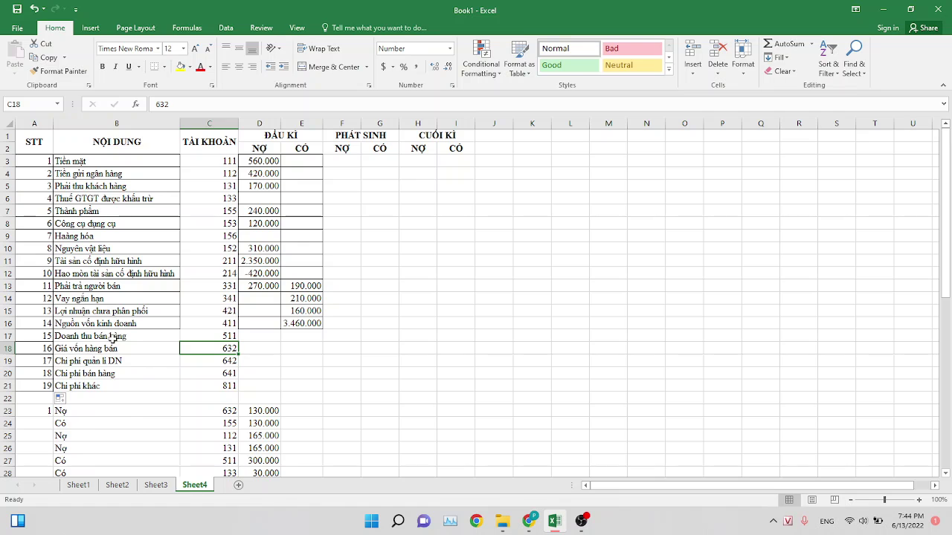
Apply all borders to the whole trial balance table, A1:I21.
{"action": "scroll", "coordinate": [127, 412], "scroll_direction": "down", "scroll_amount": 7}
{"action": "scroll", "coordinate": [127, 412], "scroll_direction": "up", "scroll_amount": 6}
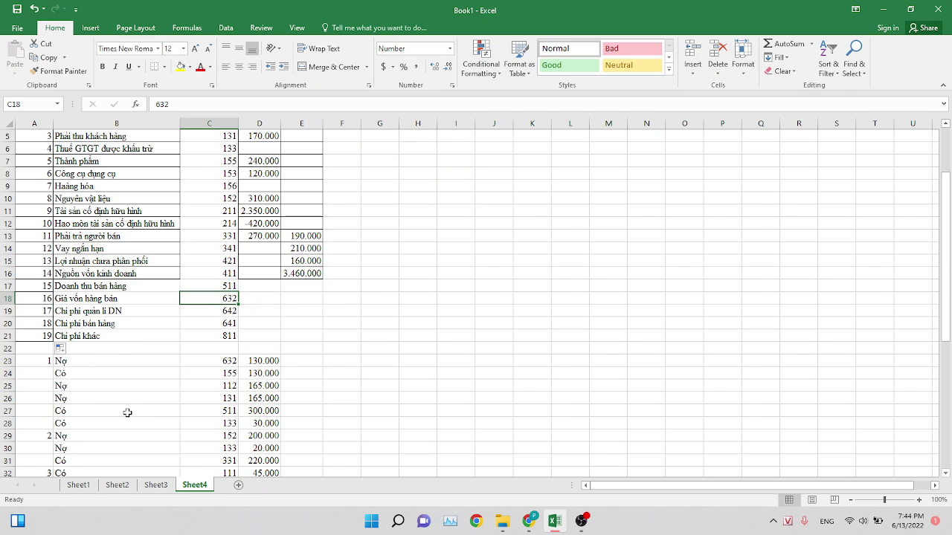
{"action": "scroll", "coordinate": [127, 412], "scroll_direction": "up", "scroll_amount": 1}
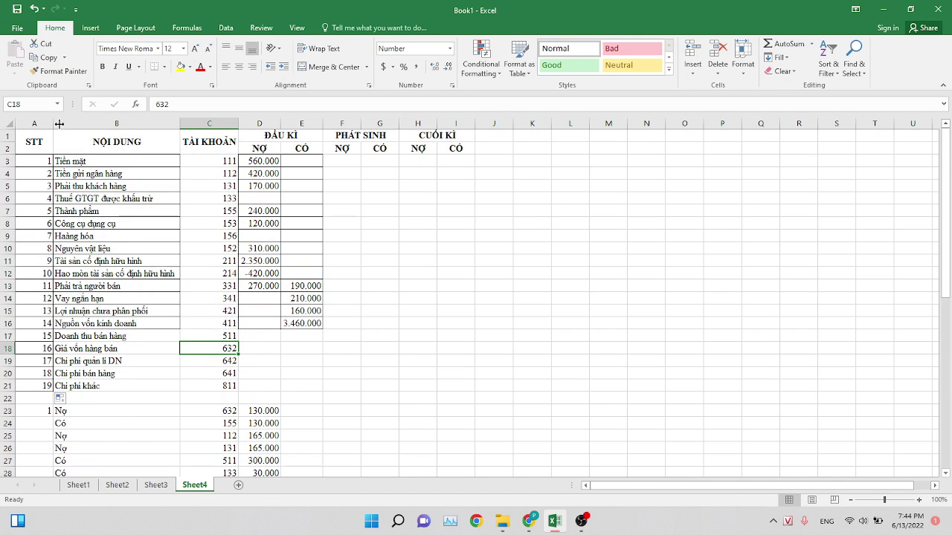
{"action": "left_click_drag", "start_coordinate": [38, 161], "coordinate": [220, 173]}
{"action": "left_click_drag", "start_coordinate": [33, 141], "coordinate": [450, 387]}
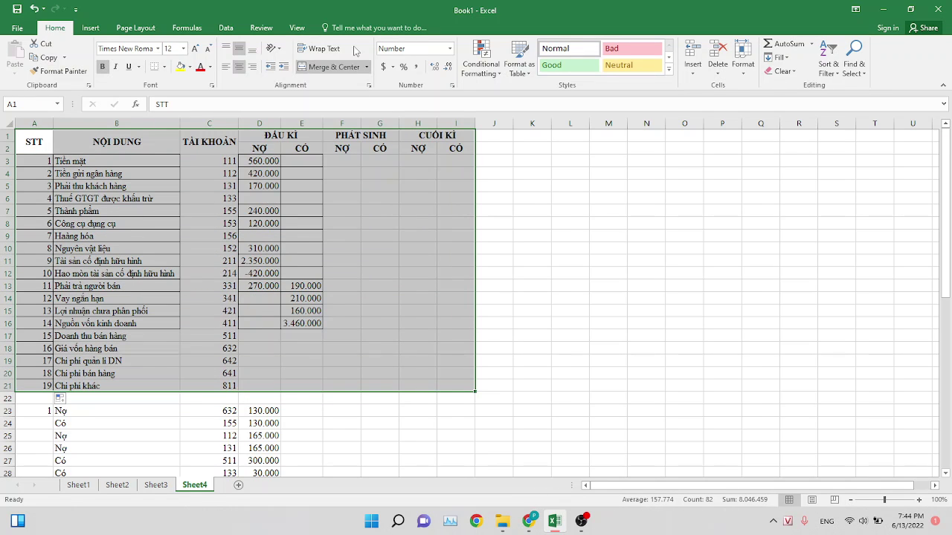
{"action": "left_click", "coordinate": [163, 66]}
{"action": "left_click", "coordinate": [182, 168]}
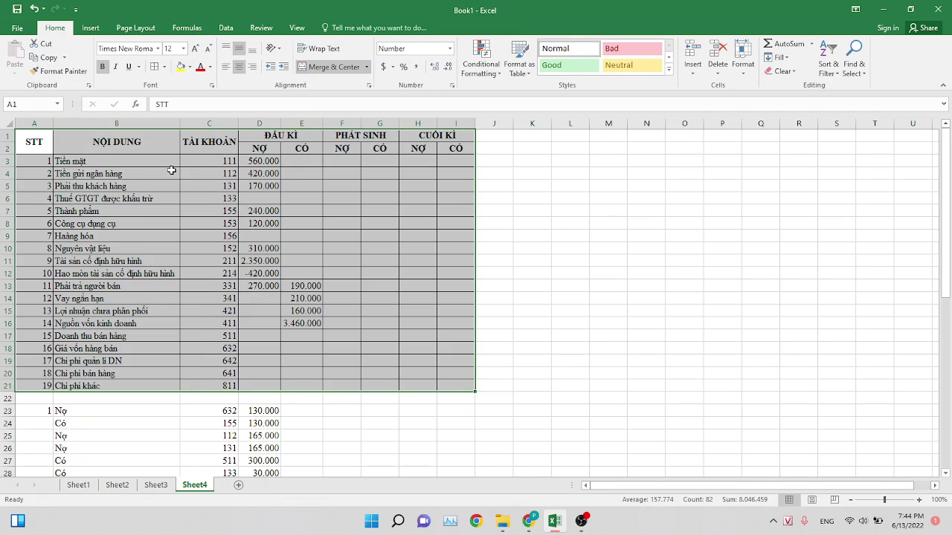
{"action": "left_click", "coordinate": [321, 221]}
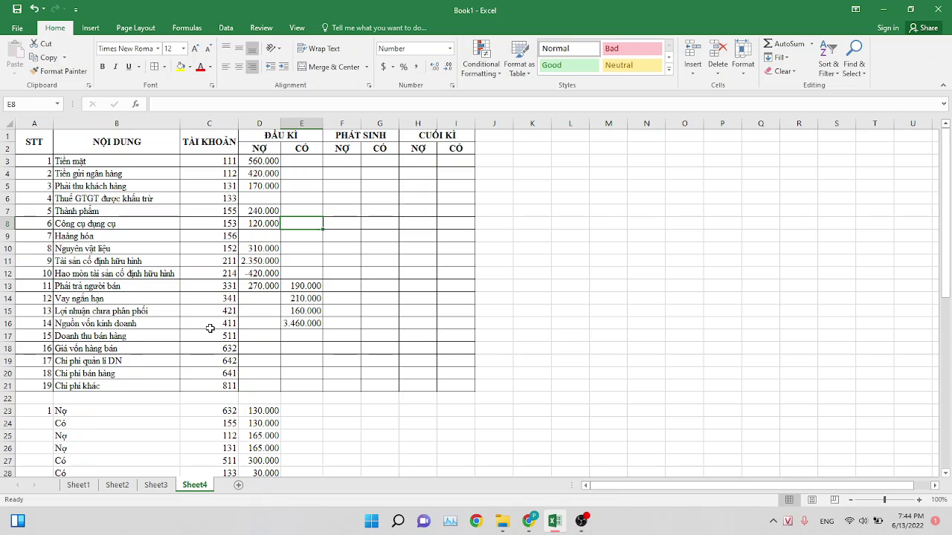
Start a SUMIFS formula in F3 for the period debit movement of Tiền mặt.
{"action": "scroll", "coordinate": [210, 328], "scroll_direction": "down", "scroll_amount": 1}
{"action": "scroll", "coordinate": [210, 328], "scroll_direction": "down", "scroll_amount": 2}
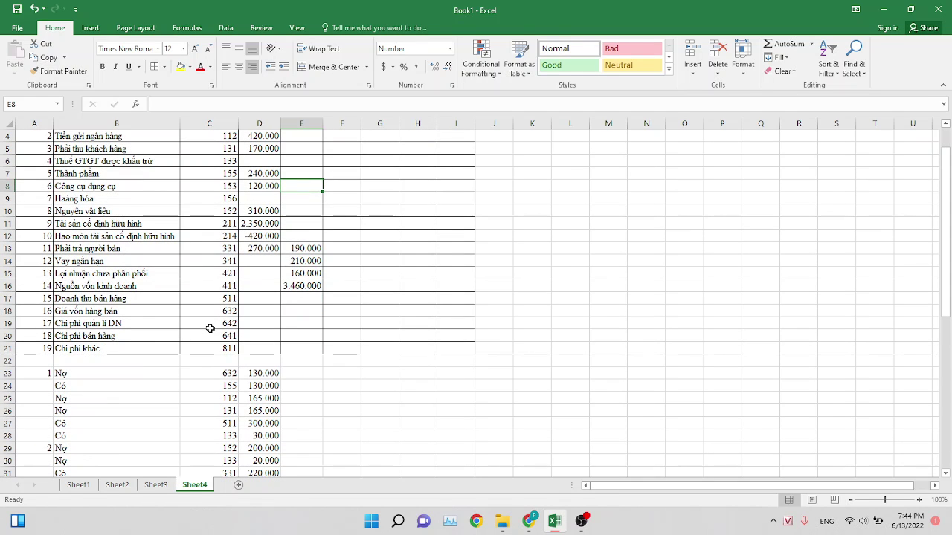
{"action": "scroll", "coordinate": [210, 327], "scroll_direction": "up", "scroll_amount": 3}
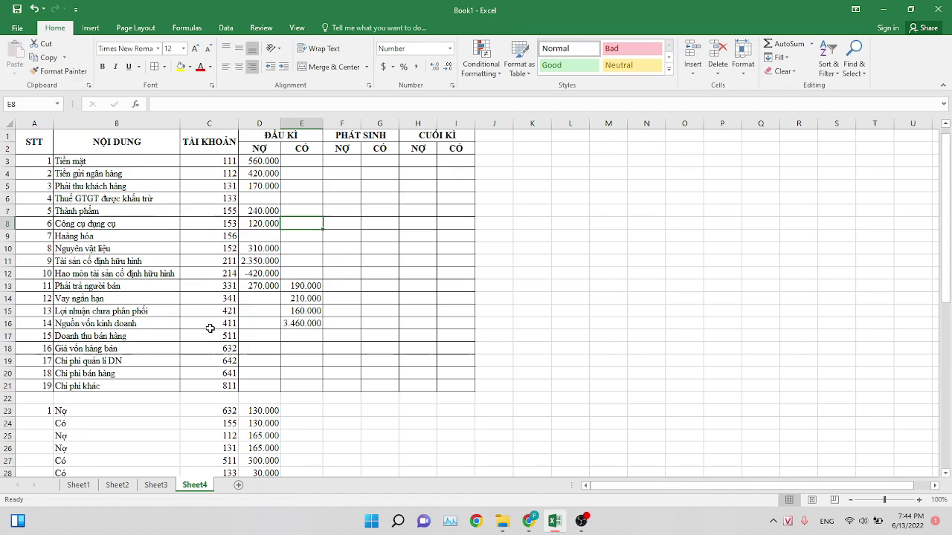
{"action": "left_click", "coordinate": [336, 158]}
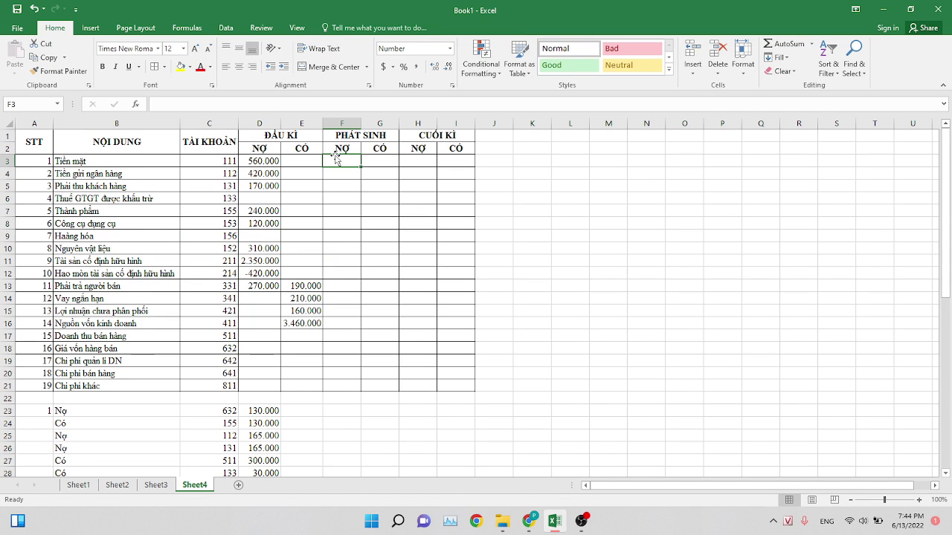
{"action": "type", "text": "=sum"}
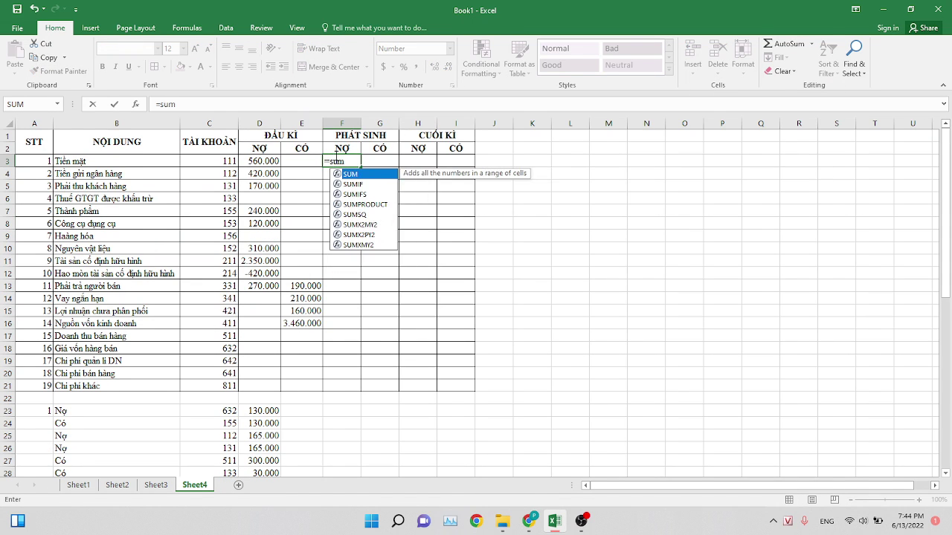
{"action": "double_click", "coordinate": [367, 194]}
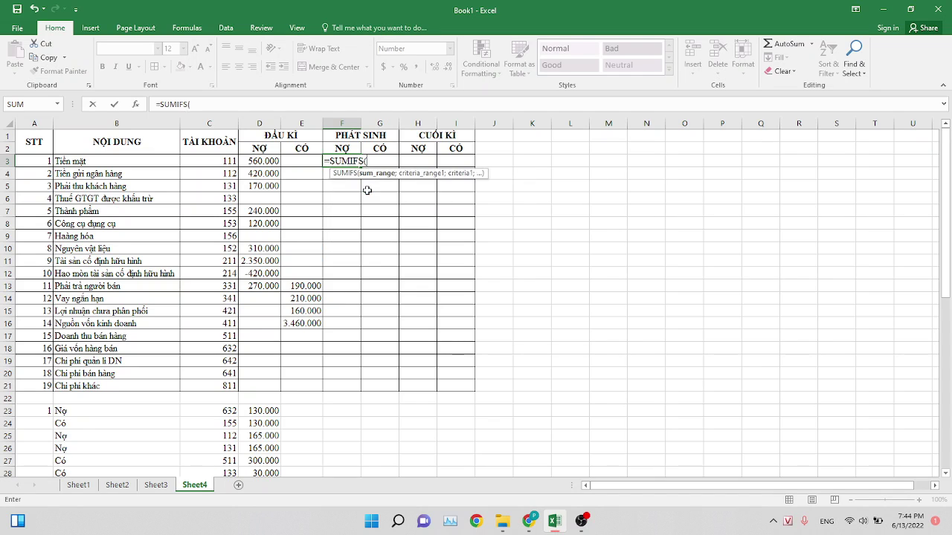
{"action": "left_click", "coordinate": [257, 410]}
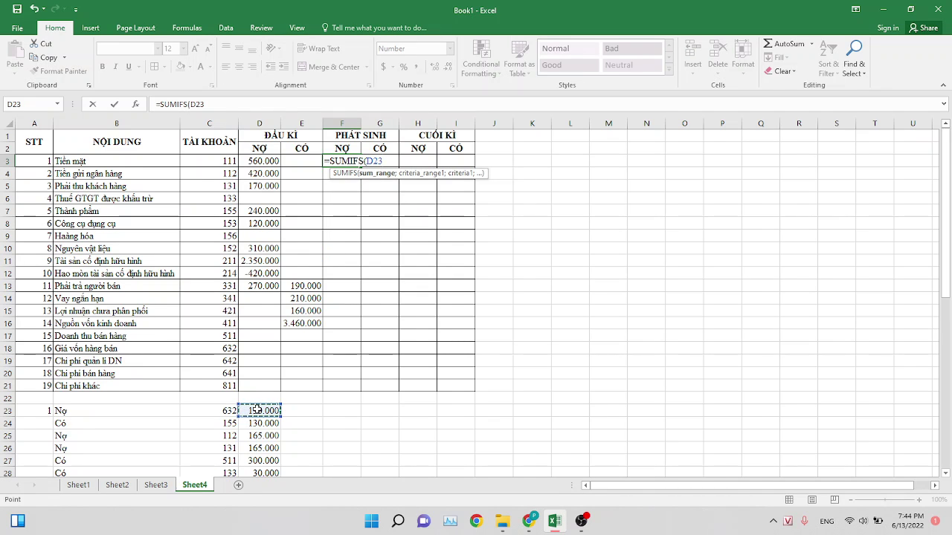
{"action": "key", "text": "ctrl+shift+Down"}
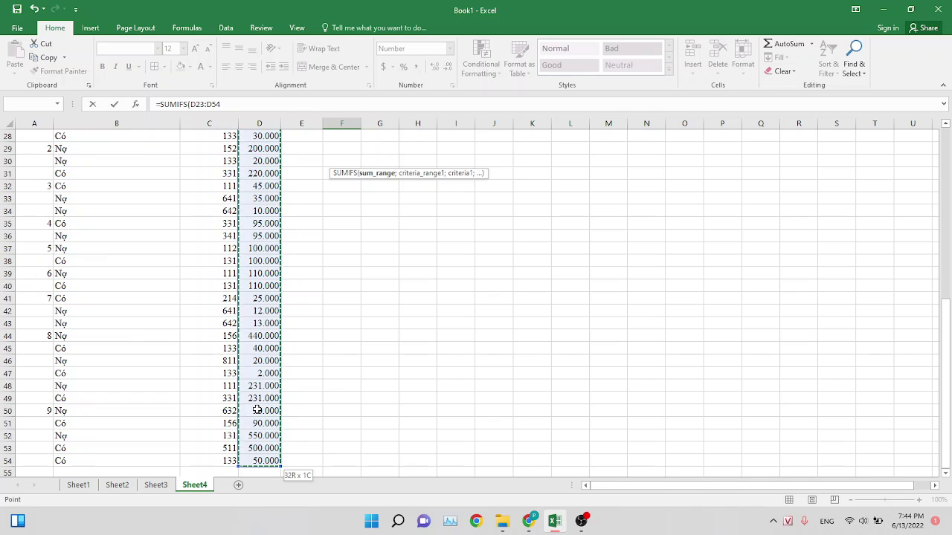
{"action": "key", "text": "F4"}
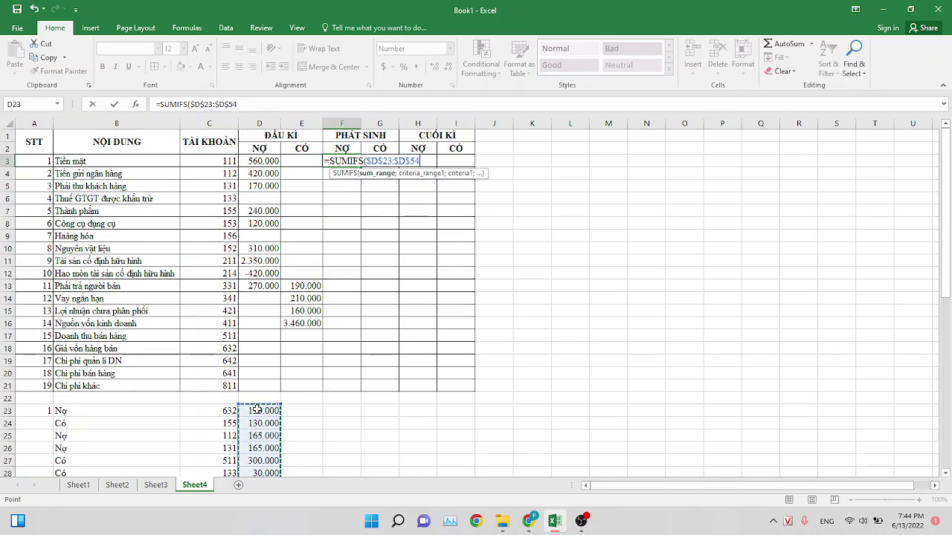
{"action": "type", "text": ","}
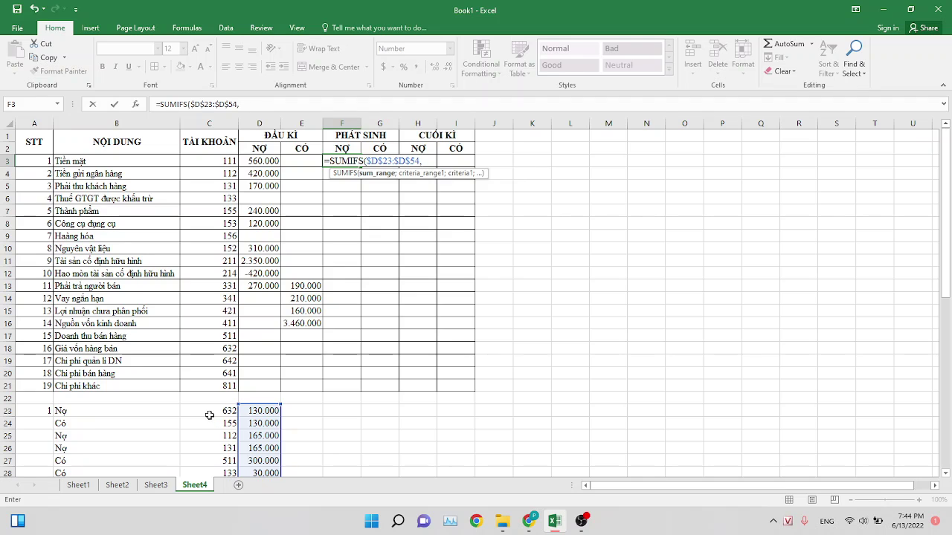
{"action": "key", "text": "Return"}
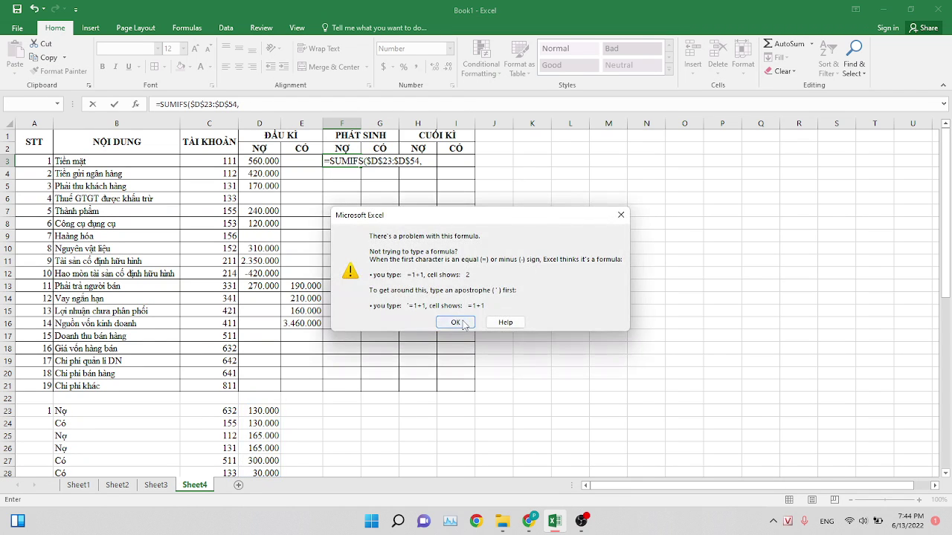
{"action": "left_click", "coordinate": [456, 322]}
{"action": "key", "text": "BackSpace"}
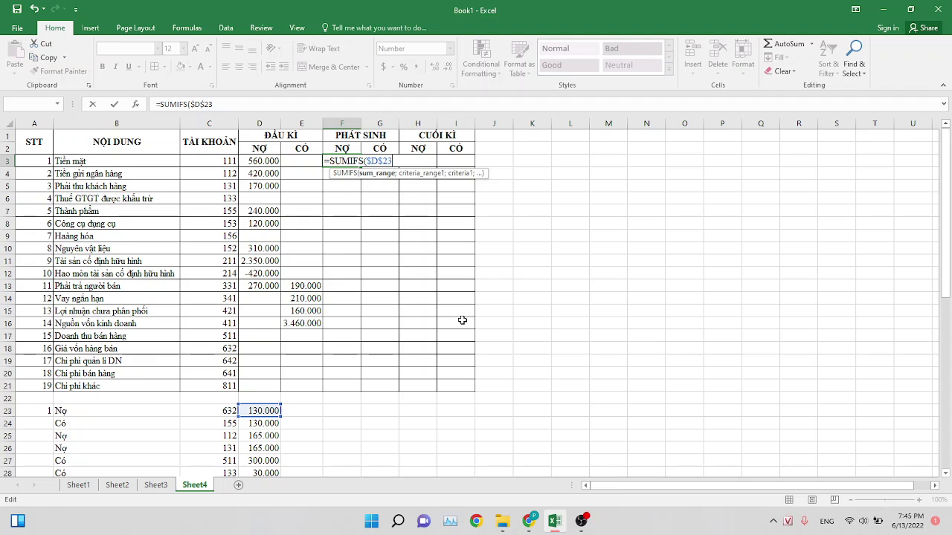
{"action": "key", "text": "BackSpace"}
{"action": "key", "text": "BackSpace"}
{"action": "key", "text": "BackSpace"}
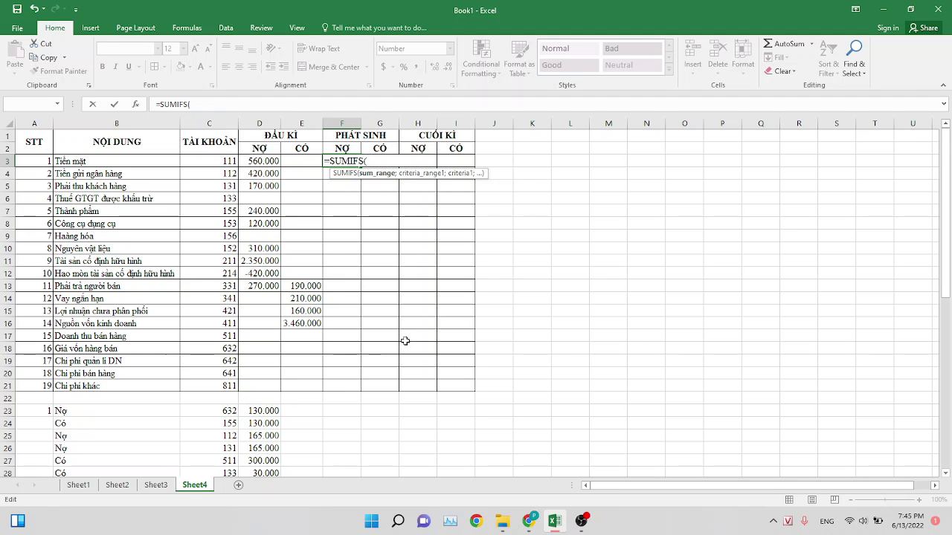
Set the SUMIFS sum range to the journal amounts $D$23:$D$54 as an absolute reference, followed by a semicolon separator.
{"action": "left_click", "coordinate": [269, 410]}
{"action": "key", "text": "ctrl+shift+Down"}
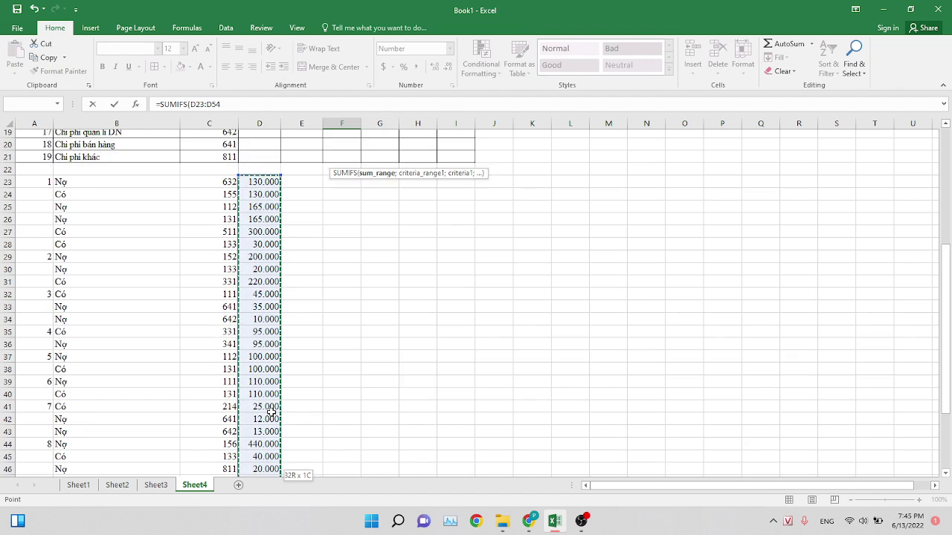
{"action": "key", "text": "F4"}
{"action": "type", "text": ";"}
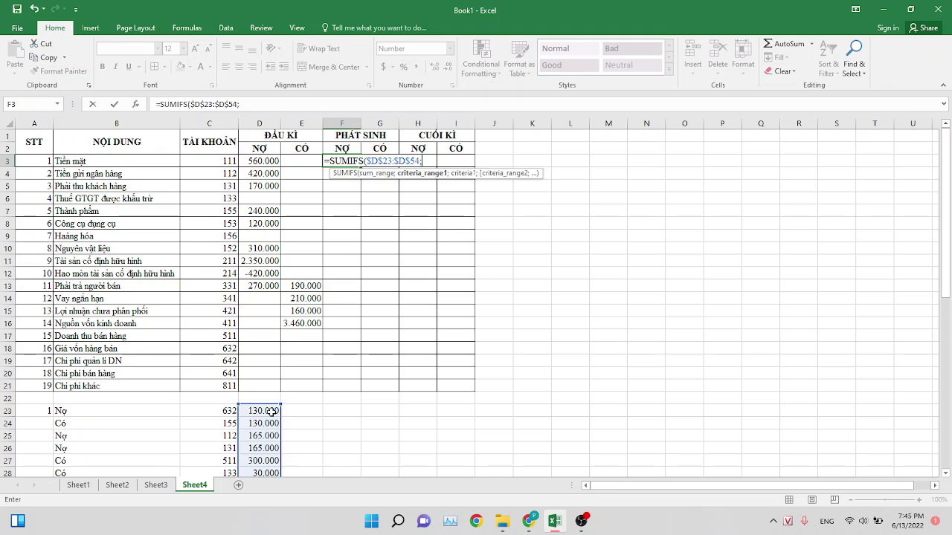
Add the journal account codes $C$23:$C$54 as the first criteria range, with C3 as its criterion.
{"action": "left_click", "coordinate": [214, 414]}
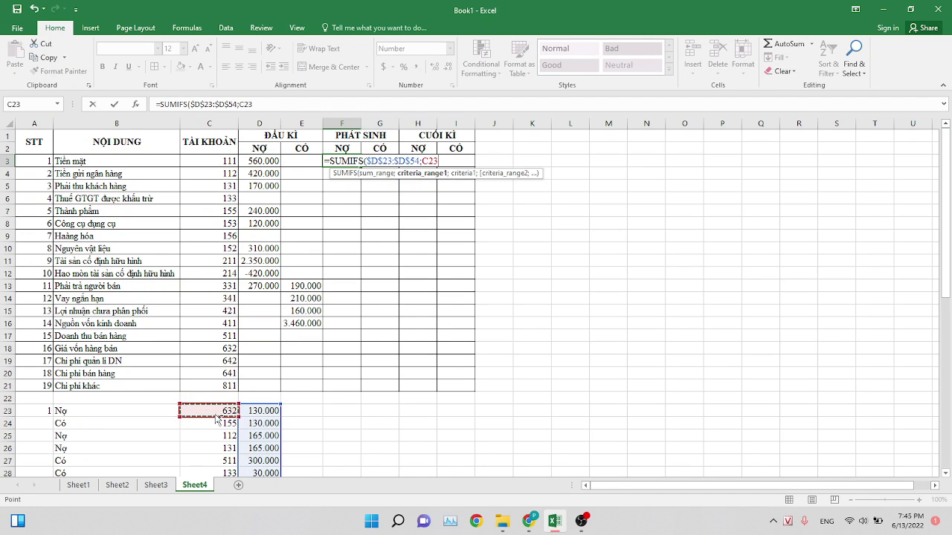
{"action": "key", "text": "ctrl+shift+Down"}
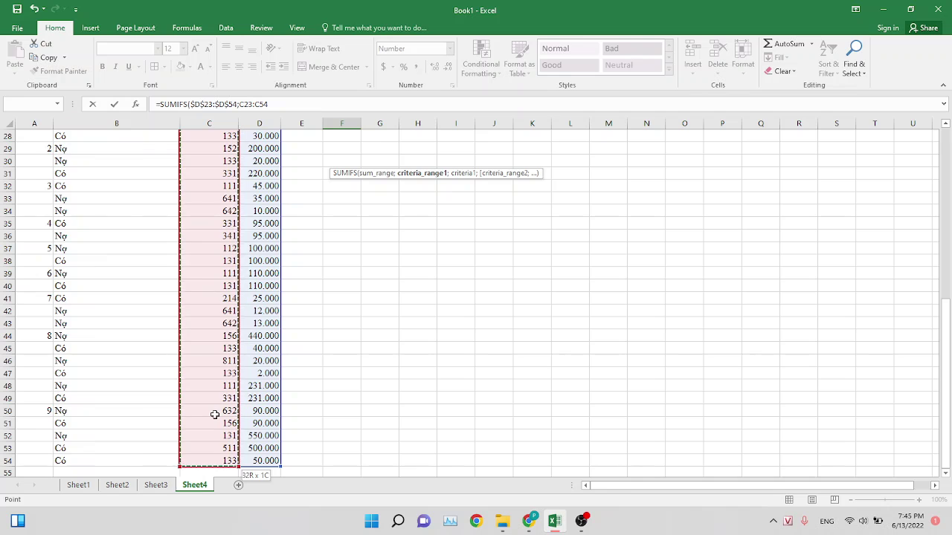
{"action": "key", "text": "F4"}
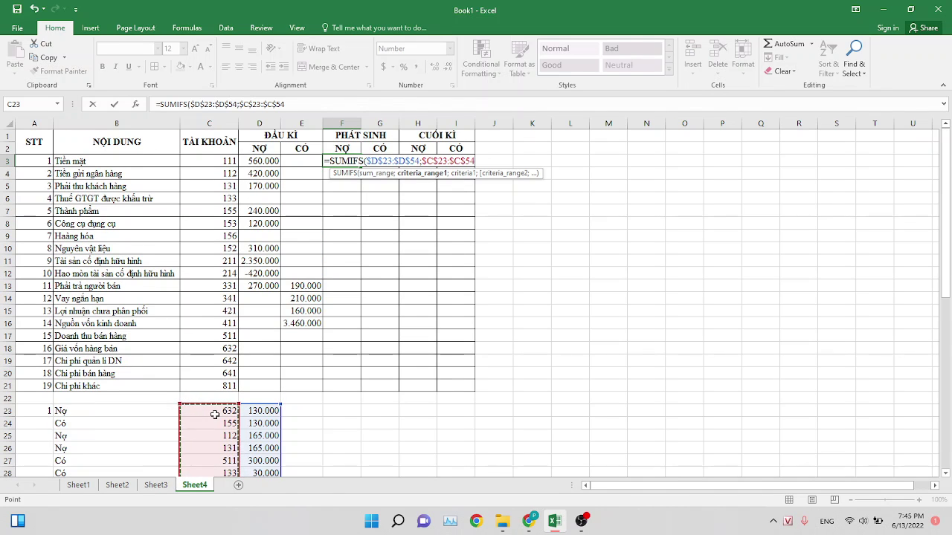
{"action": "key", "text": "F2"}
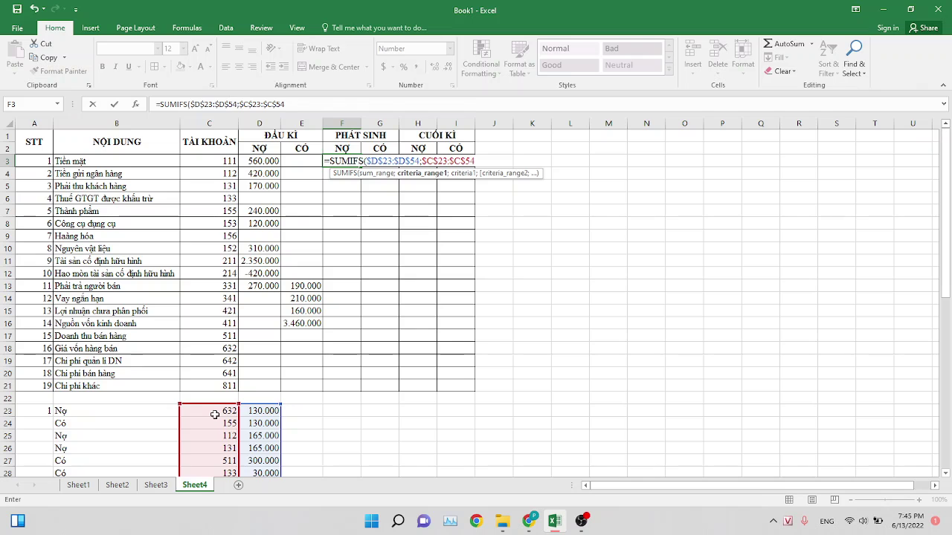
{"action": "type", "text": ";"}
{"action": "left_click", "coordinate": [228, 160]}
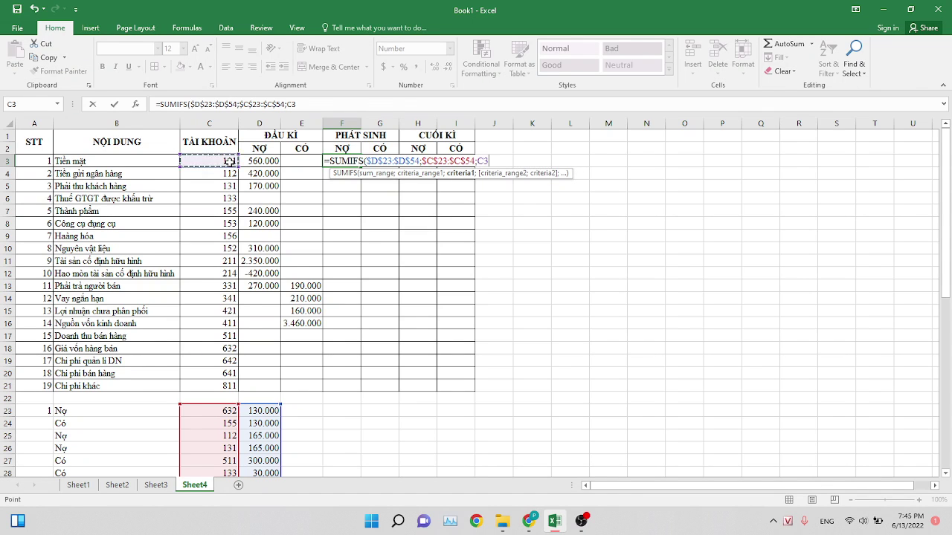
{"action": "type", "text": ";"}
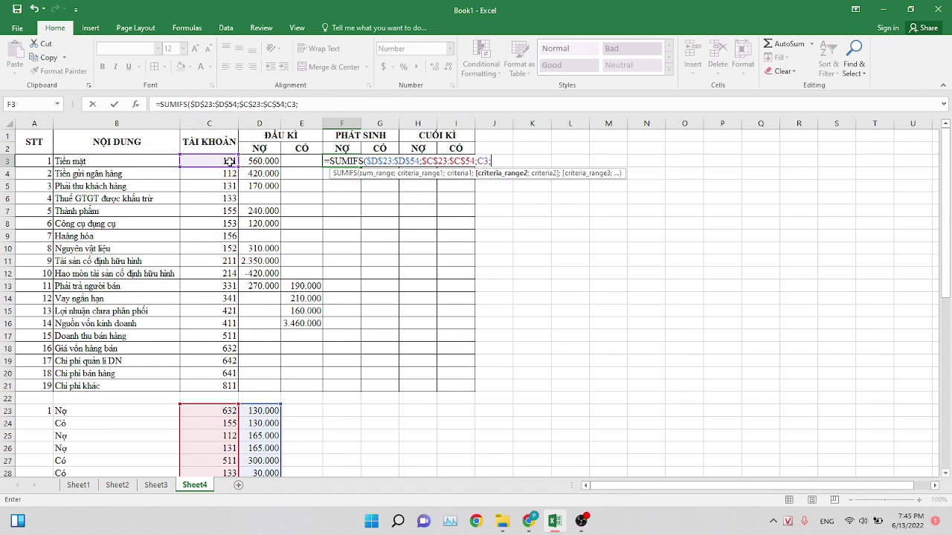
Add the journal Nợ/Có labels $B$23:$B$54 as the second criteria range with $B$23 as criterion, completing the F3 formula.
{"action": "left_click", "coordinate": [81, 411]}
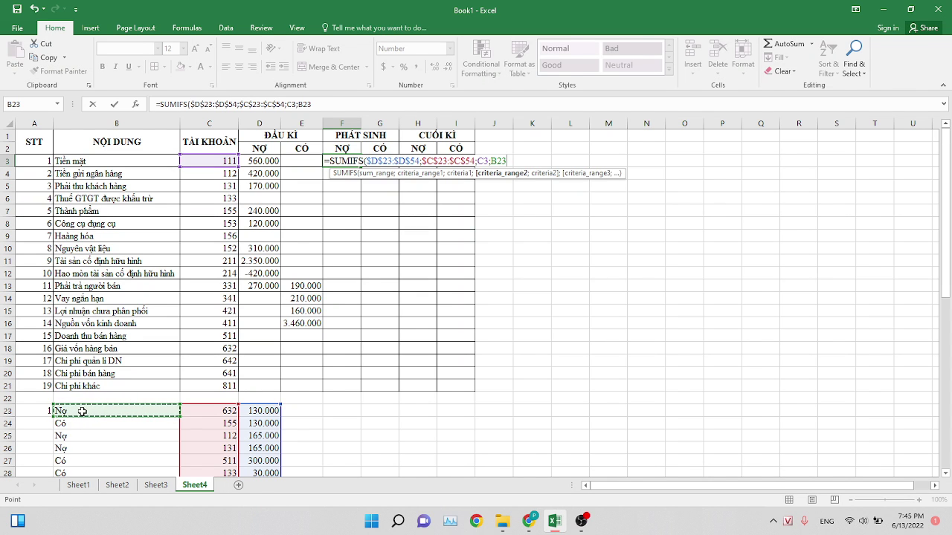
{"action": "key", "text": "ctrl+shift+Down"}
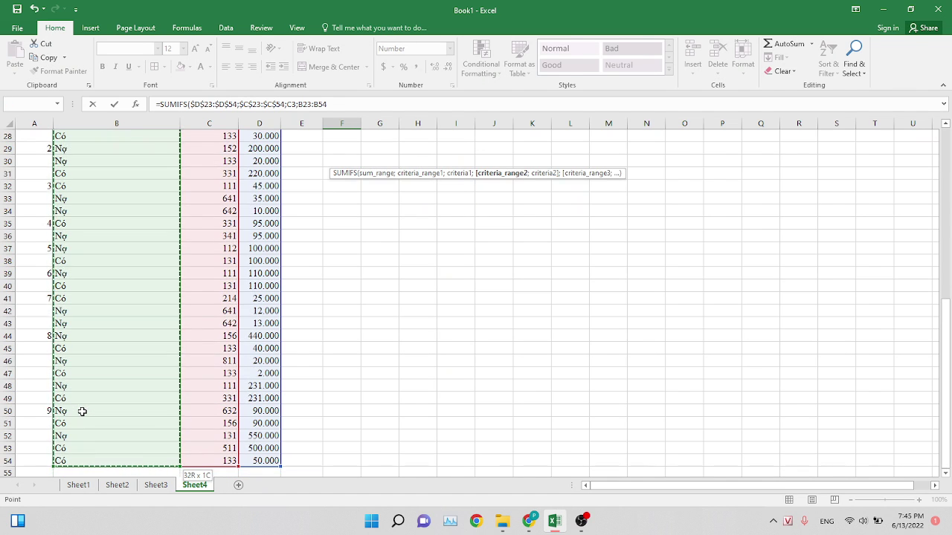
{"action": "key", "text": "F4"}
{"action": "scroll", "coordinate": [81, 412], "scroll_direction": "up", "scroll_amount": 4}
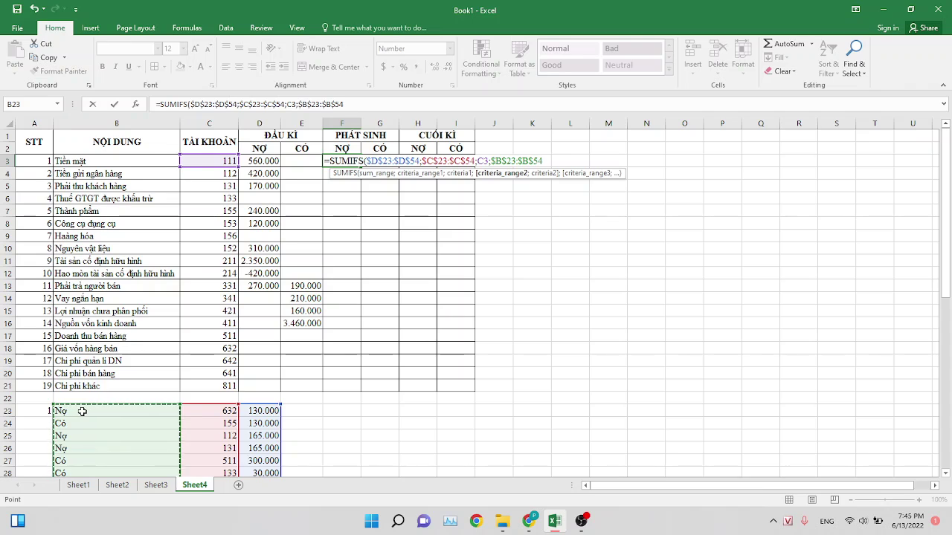
{"action": "type", "text": ";"}
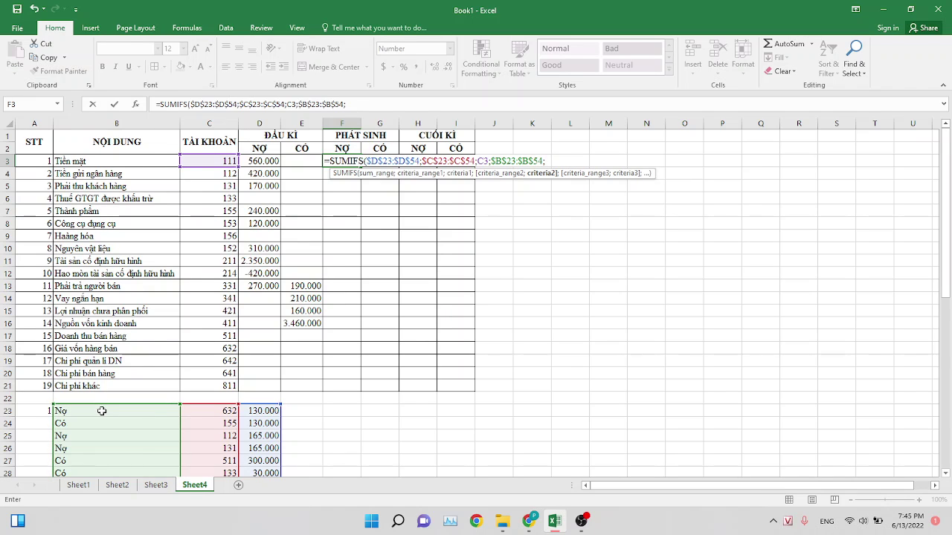
{"action": "left_click", "coordinate": [102, 411]}
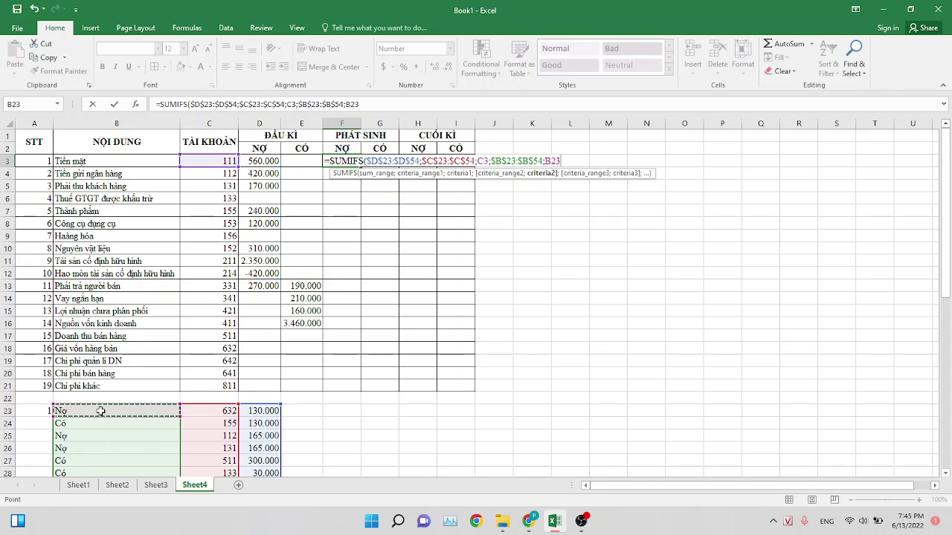
{"action": "key", "text": "Return"}
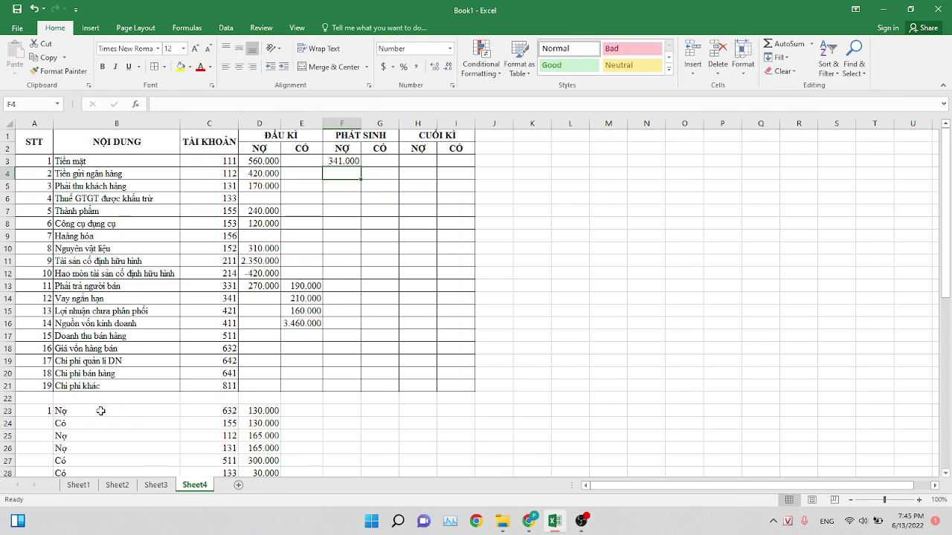
Fill the F3 SUMIFS formula down the period debit column to F21 and across to G3.
{"action": "left_click", "coordinate": [345, 162]}
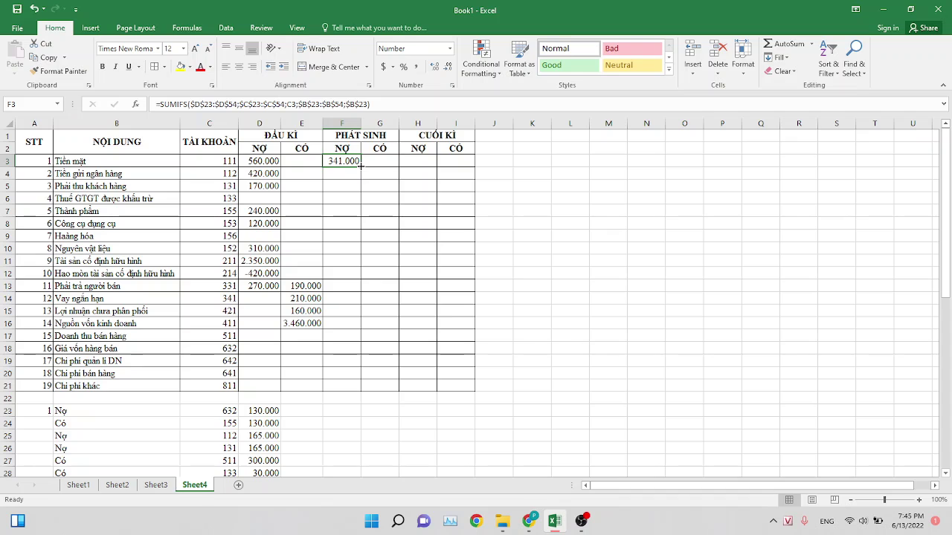
{"action": "left_click_drag", "start_coordinate": [361, 168], "coordinate": [356, 382]}
{"action": "left_click", "coordinate": [388, 162]}
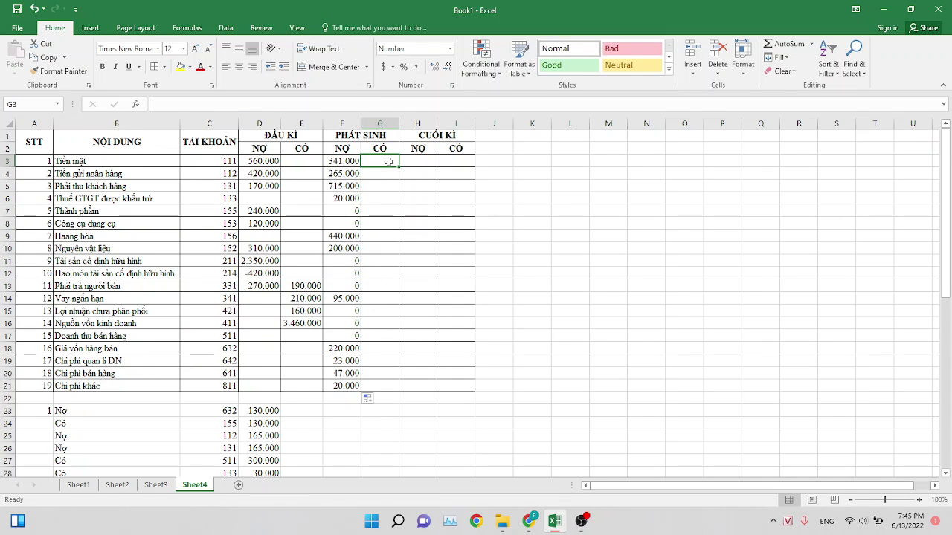
{"action": "left_click", "coordinate": [351, 161]}
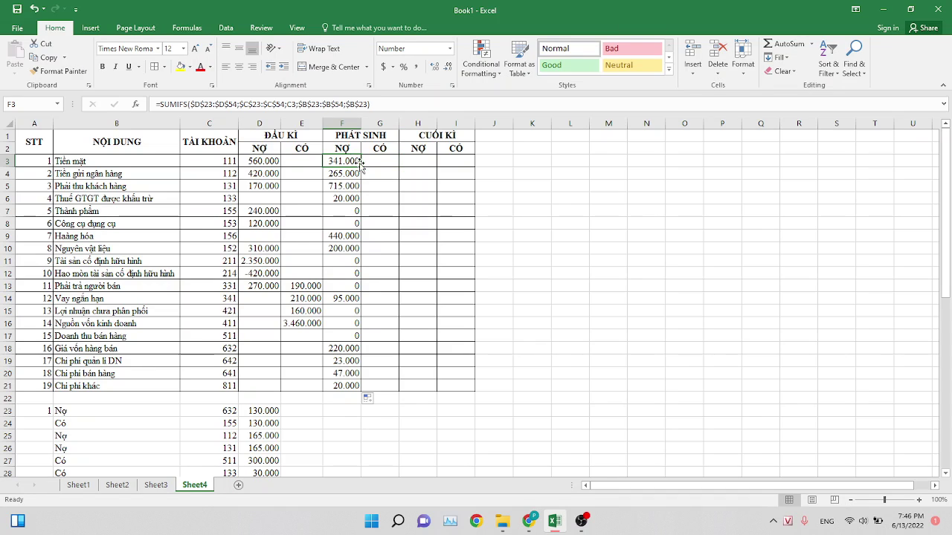
{"action": "left_click_drag", "start_coordinate": [360, 166], "coordinate": [393, 167]}
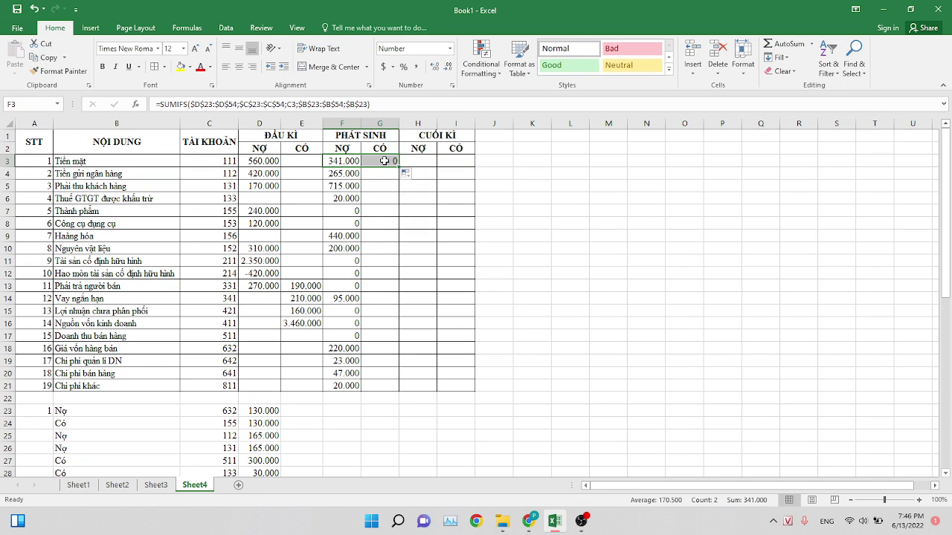
Edit the G3 SUMIFS formula so its first criterion is C3 and its second criterion is $B$24 (Có).
{"action": "left_click", "coordinate": [385, 161]}
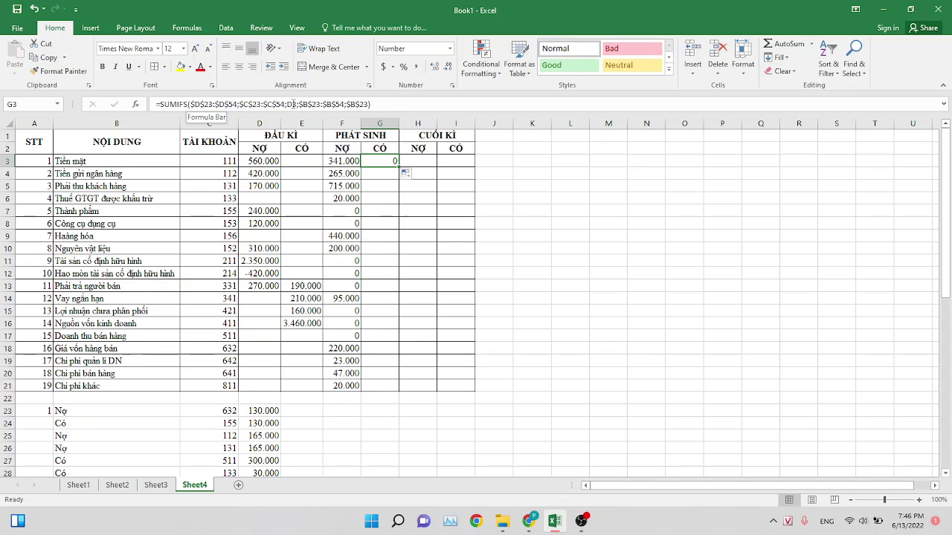
{"action": "left_click", "coordinate": [292, 104]}
{"action": "key", "text": "BackSpace"}
{"action": "key", "text": "BackSpace"}
{"action": "type", "text": "c3"}
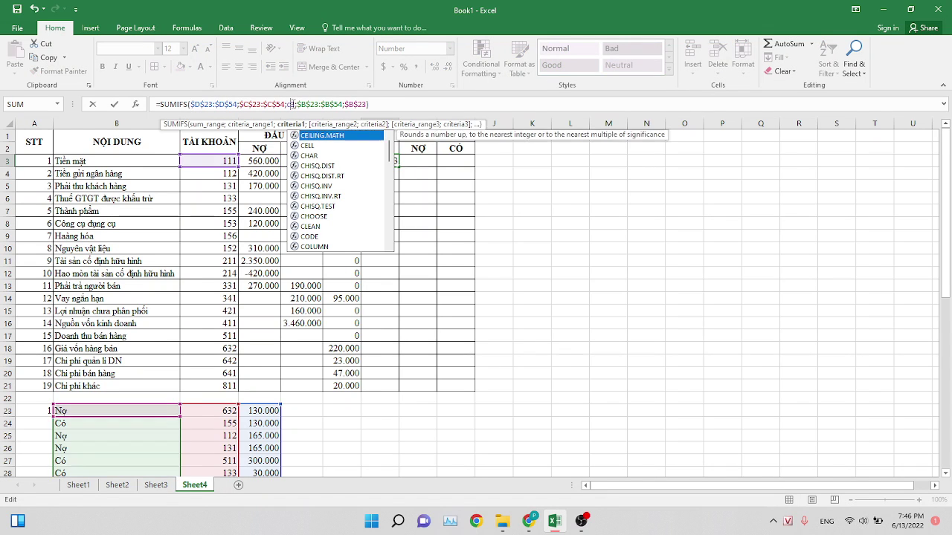
{"action": "key", "text": "BackSpace"}
{"action": "type", "text": "C"}
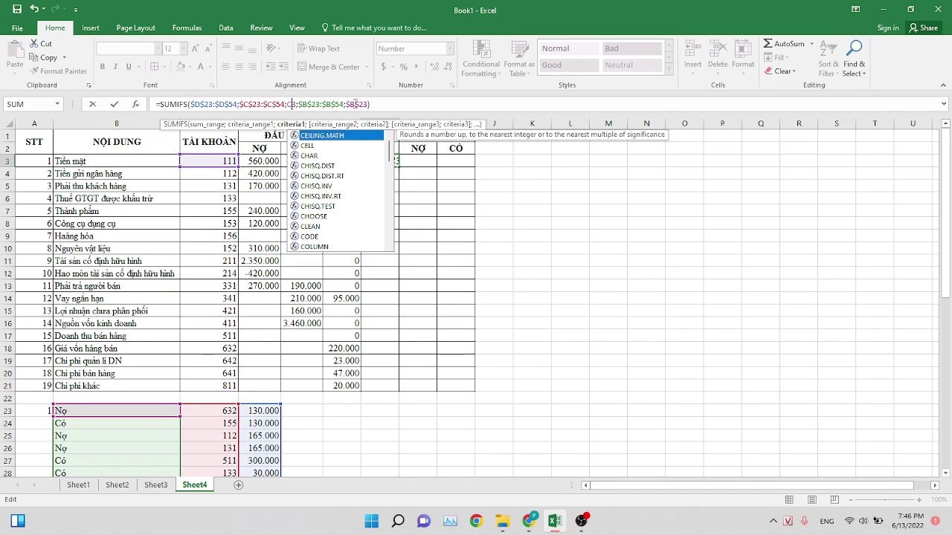
{"action": "type", "text": "3"}
{"action": "key", "text": "Up"}
{"action": "key", "text": "Up"}
{"action": "key", "text": "Up"}
{"action": "key", "text": "Up"}
{"action": "key", "text": "Up"}
{"action": "key", "text": "Up"}
{"action": "key", "text": "Up"}
{"action": "key", "text": "Up"}
{"action": "key", "text": "Up"}
{"action": "key", "text": "Up"}
{"action": "key", "text": "Up"}
{"action": "key", "text": "Up"}
{"action": "key", "text": "Up"}
{"action": "key", "text": "Up"}
{"action": "key", "text": "Up"}
{"action": "key", "text": "Up"}
{"action": "key", "text": "Up"}
{"action": "key", "text": "Up"}
{"action": "key", "text": "Up"}
{"action": "key", "text": "Up"}
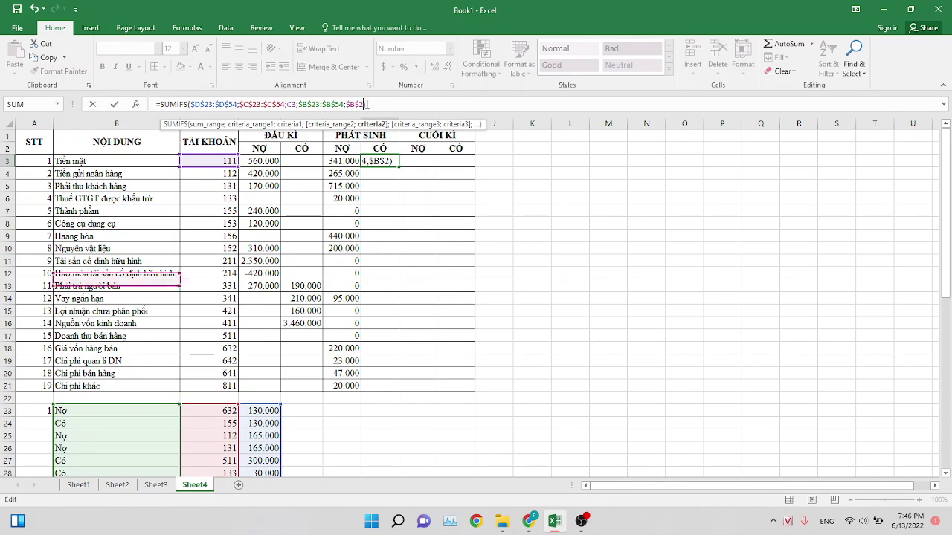
{"action": "key", "text": "Down"}
{"action": "key", "text": "Down"}
{"action": "key", "text": "Down"}
{"action": "key", "text": "Down"}
{"action": "key", "text": "Down"}
{"action": "key", "text": "Down"}
{"action": "key", "text": "Down"}
{"action": "key", "text": "Down"}
{"action": "key", "text": "Down"}
{"action": "key", "text": "Down"}
{"action": "key", "text": "Down"}
{"action": "key", "text": "Down"}
{"action": "key", "text": "Down"}
{"action": "key", "text": "Down"}
{"action": "key", "text": "Down"}
{"action": "key", "text": "Down"}
{"action": "key", "text": "Down"}
{"action": "key", "text": "Down"}
{"action": "key", "text": "Down"}
{"action": "key", "text": "Down"}
{"action": "key", "text": "Return"}
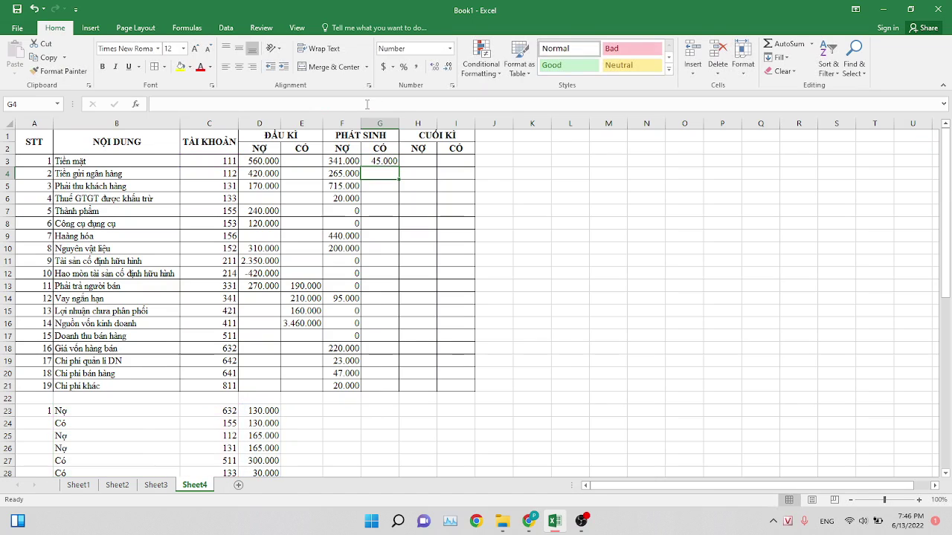
Fill the G3 formula down the period credit column to G21.
{"action": "left_click", "coordinate": [387, 160]}
{"action": "left_click_drag", "start_coordinate": [401, 170], "coordinate": [402, 393]}
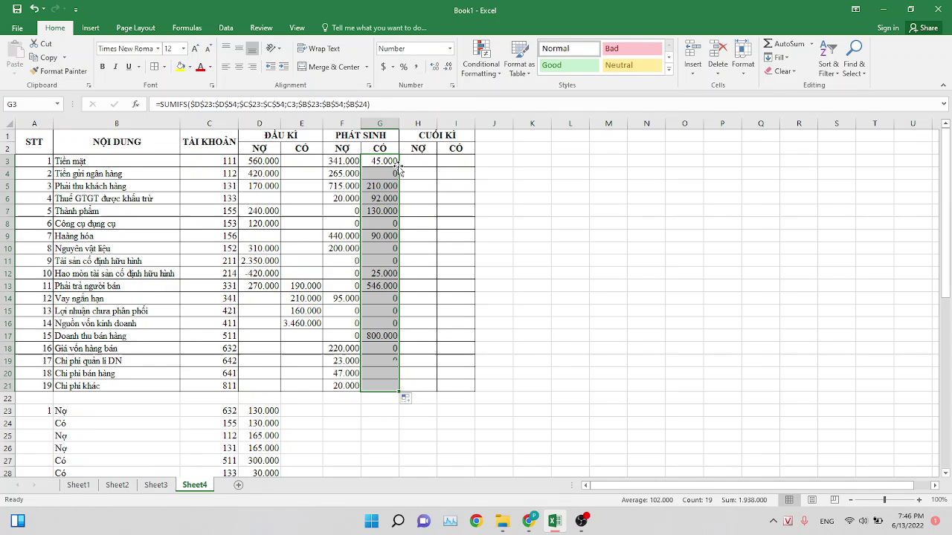
{"action": "left_click", "coordinate": [510, 314]}
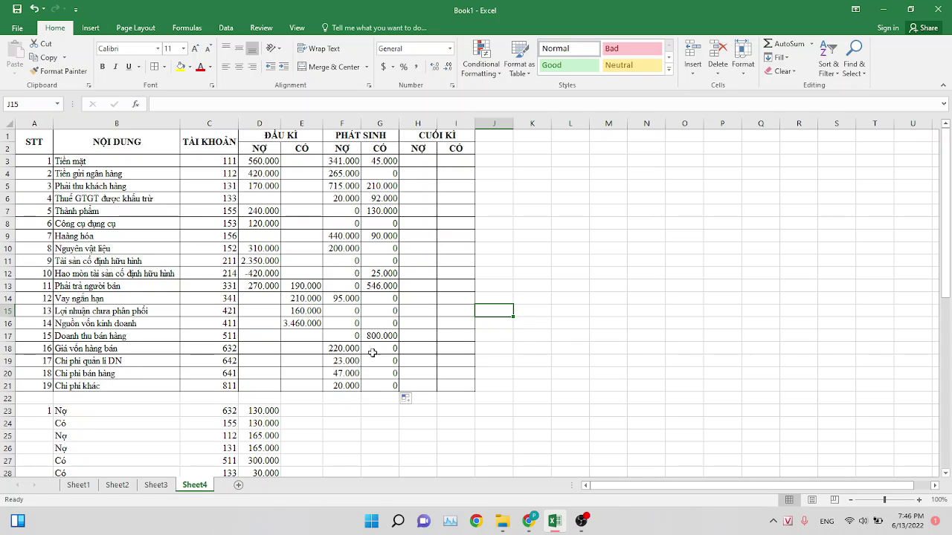
Insert a blank row above row 23, where the journal entries start.
{"action": "left_click", "coordinate": [3, 410]}
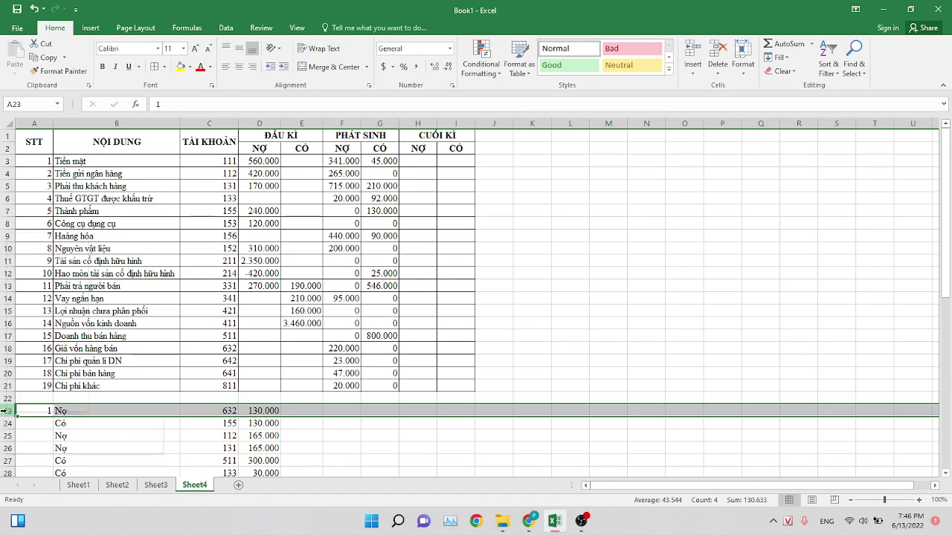
{"action": "right_click", "coordinate": [3, 411]}
{"action": "key", "text": "Escape"}
{"action": "key", "text": "ctrl+shift+plus"}
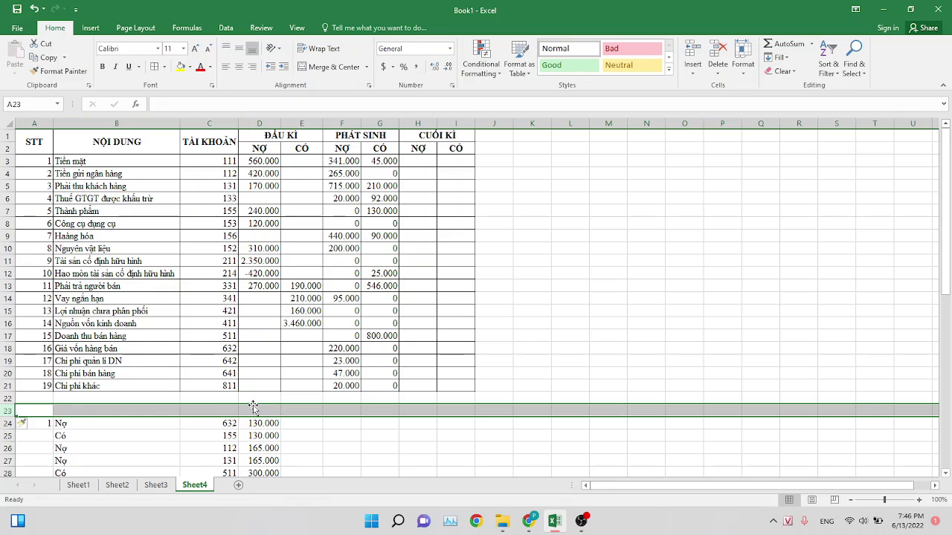
Total the opening balances with SUM, adding debits D3:D13 in D22 and credits E13:E16 in E22.
{"action": "left_click", "coordinate": [257, 398]}
{"action": "type", "text": "=sum("}
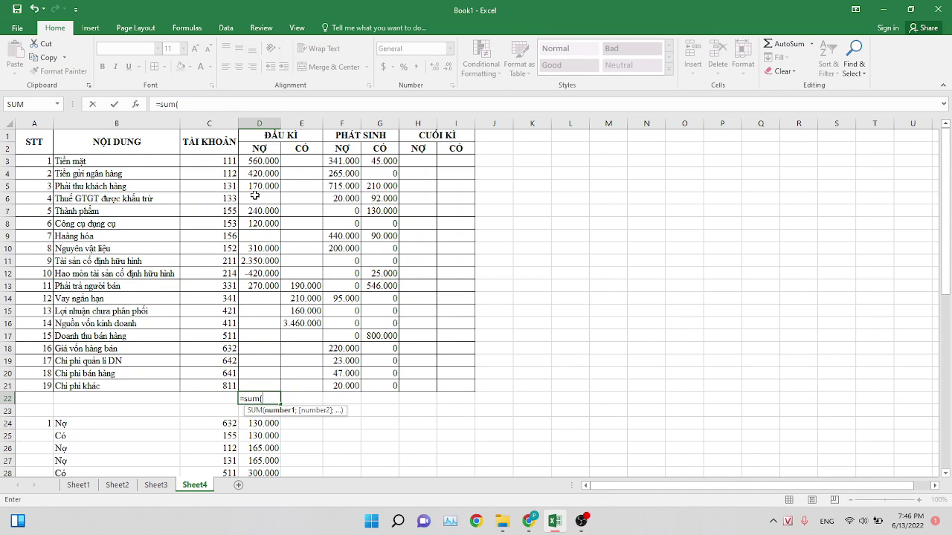
{"action": "left_click_drag", "start_coordinate": [258, 161], "coordinate": [261, 288]}
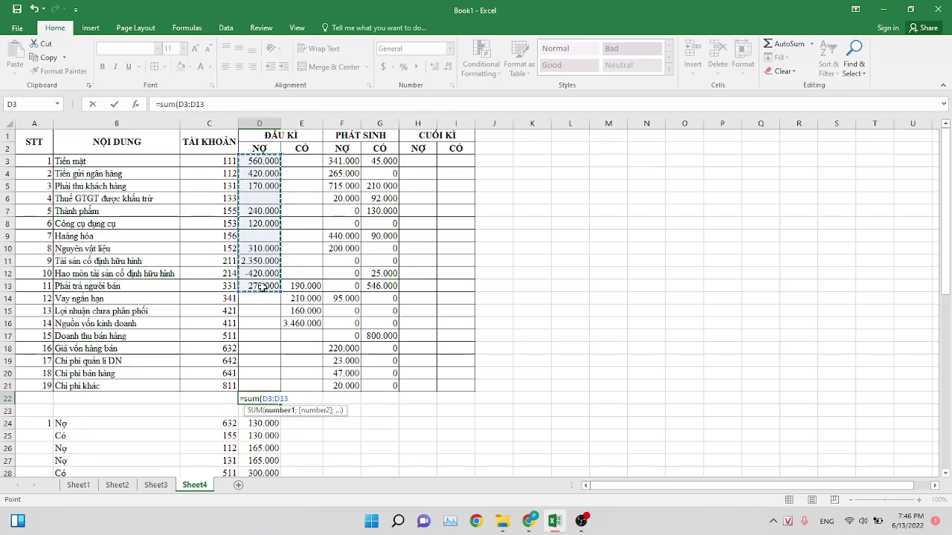
{"action": "key", "text": "Return"}
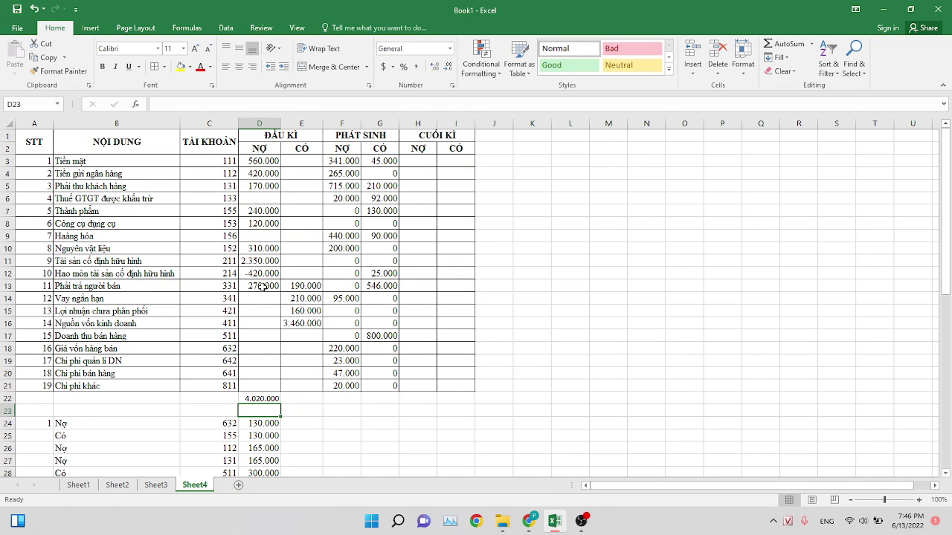
{"action": "left_click", "coordinate": [306, 400]}
{"action": "type", "text": "=sum("}
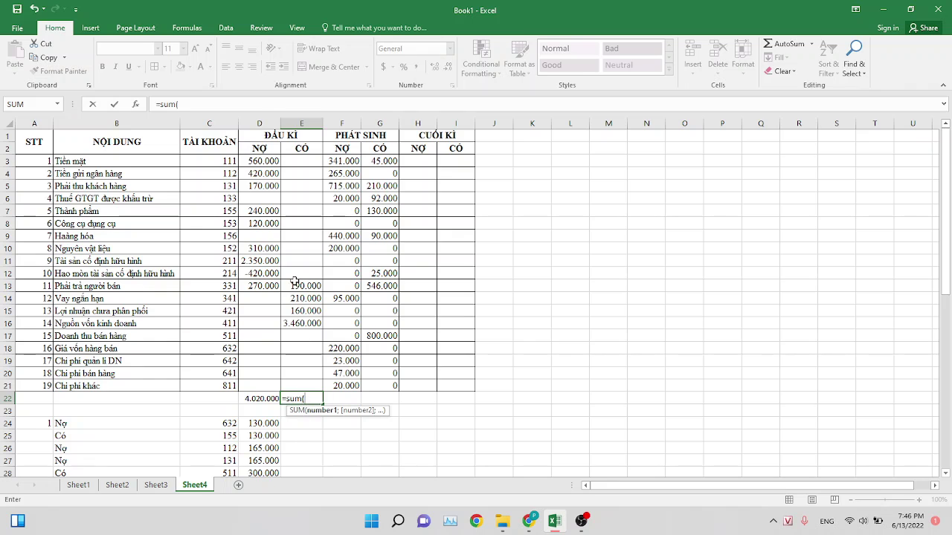
{"action": "left_click_drag", "start_coordinate": [301, 286], "coordinate": [297, 321]}
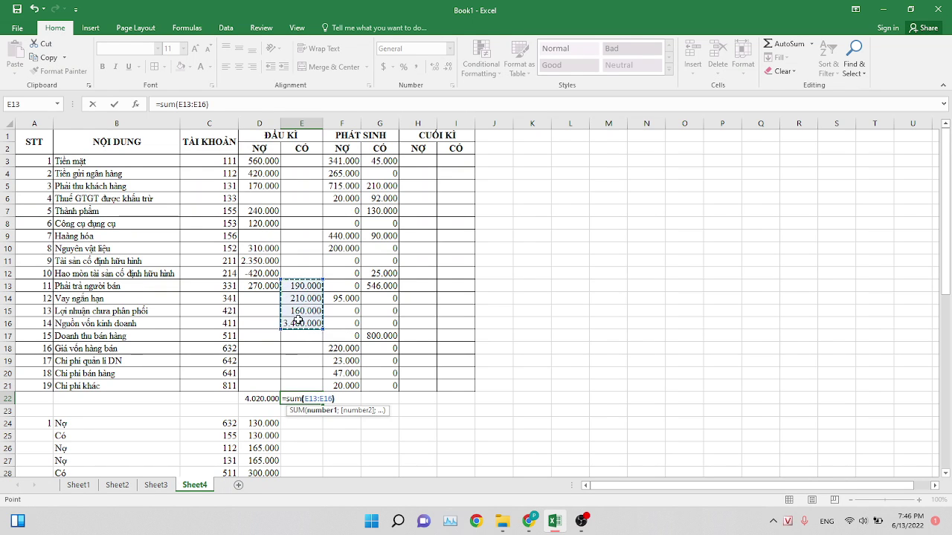
{"action": "key", "text": "Return"}
Total the period movements with SUM, adding debits F3:F21 in F22 and credits G3:G21 in G22.
{"action": "left_click", "coordinate": [339, 398]}
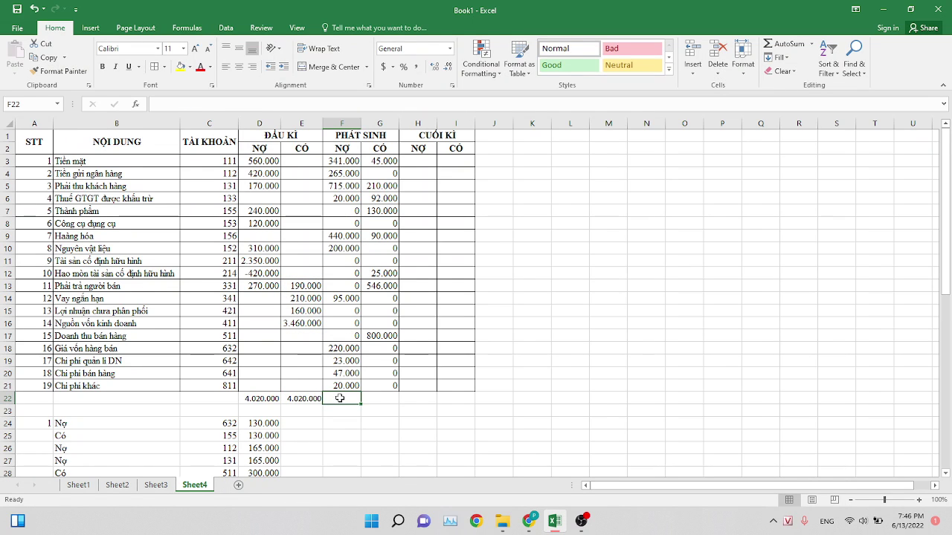
{"action": "type", "text": "=sum("}
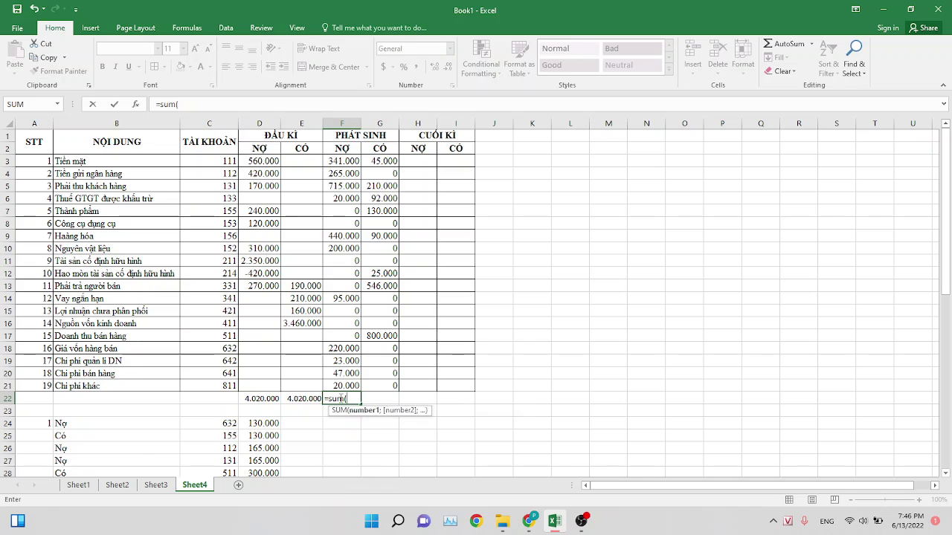
{"action": "left_click_drag", "start_coordinate": [341, 161], "coordinate": [350, 389]}
{"action": "key", "text": "Return"}
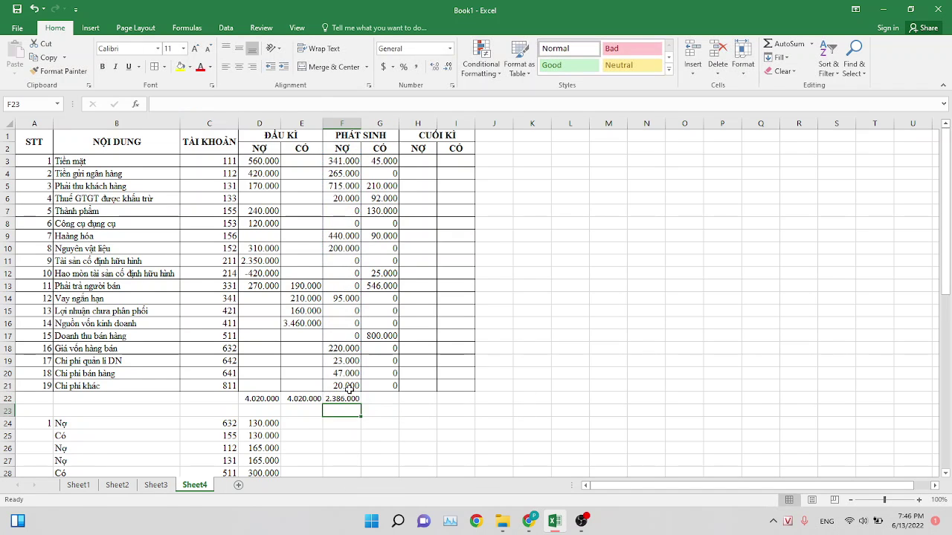
{"action": "left_click", "coordinate": [369, 400]}
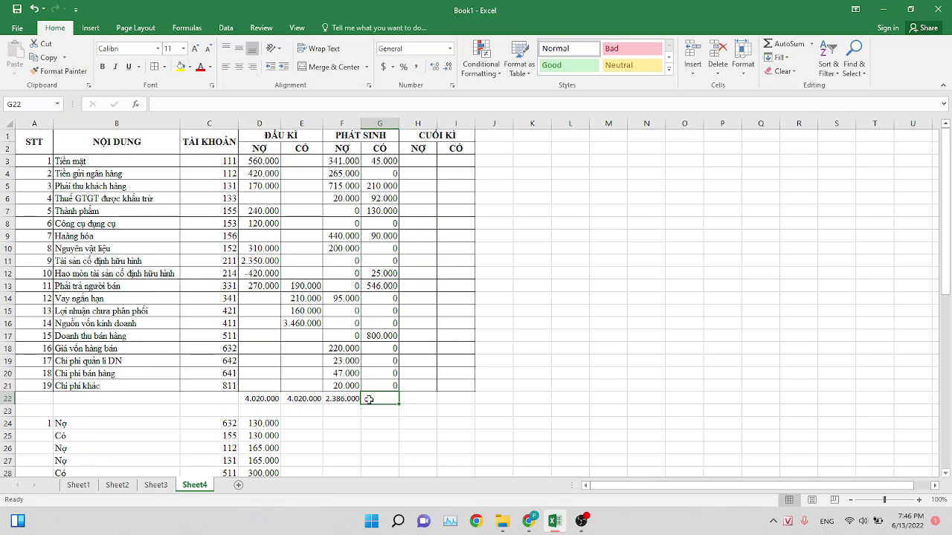
{"action": "type", "text": "="}
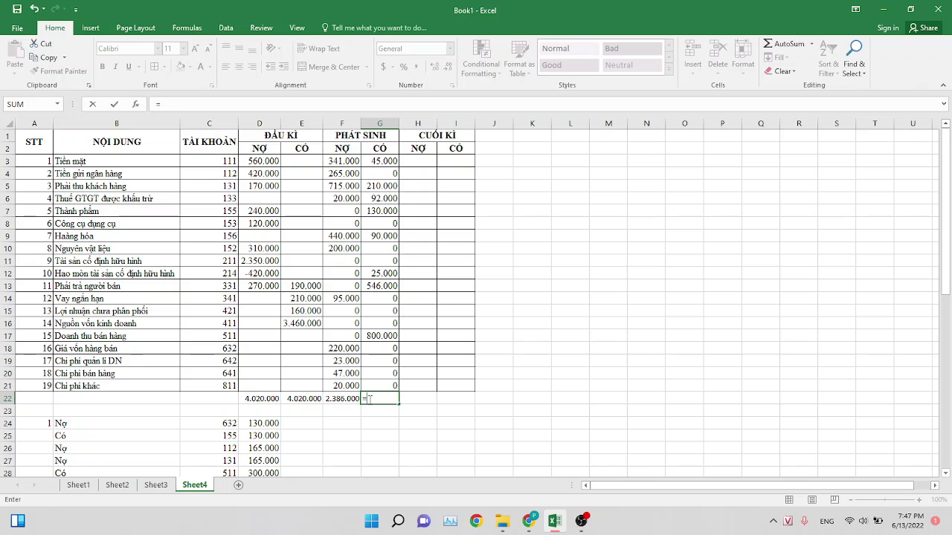
{"action": "type", "text": "sum("}
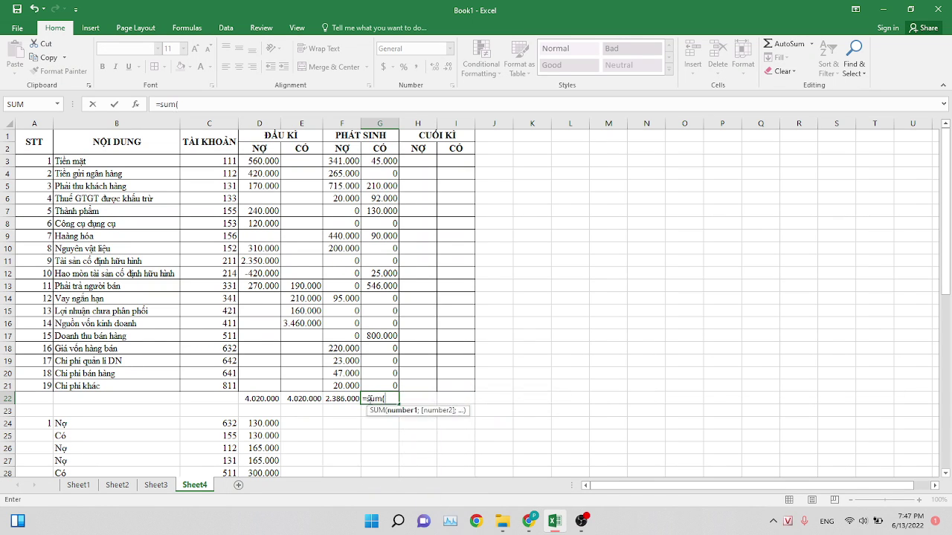
{"action": "left_click_drag", "start_coordinate": [380, 159], "coordinate": [383, 387]}
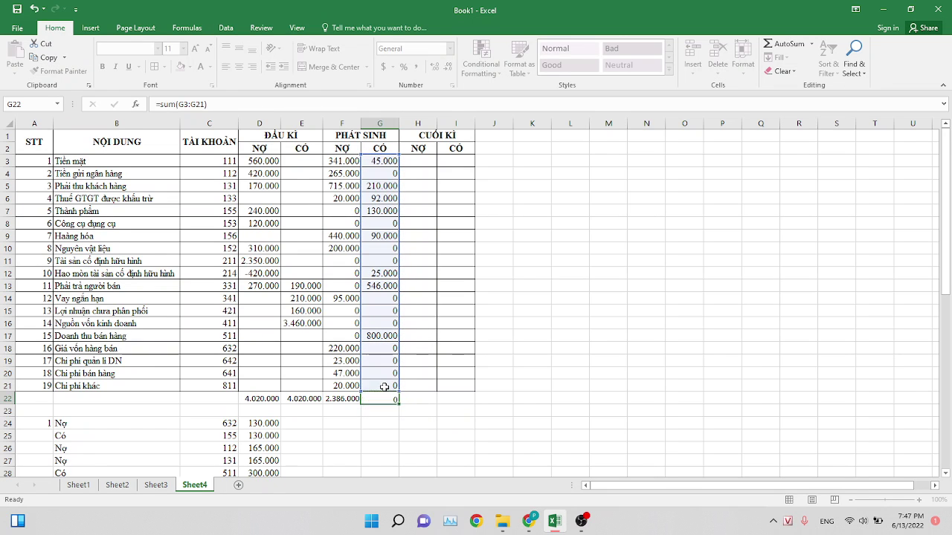
{"action": "key", "text": "Return"}
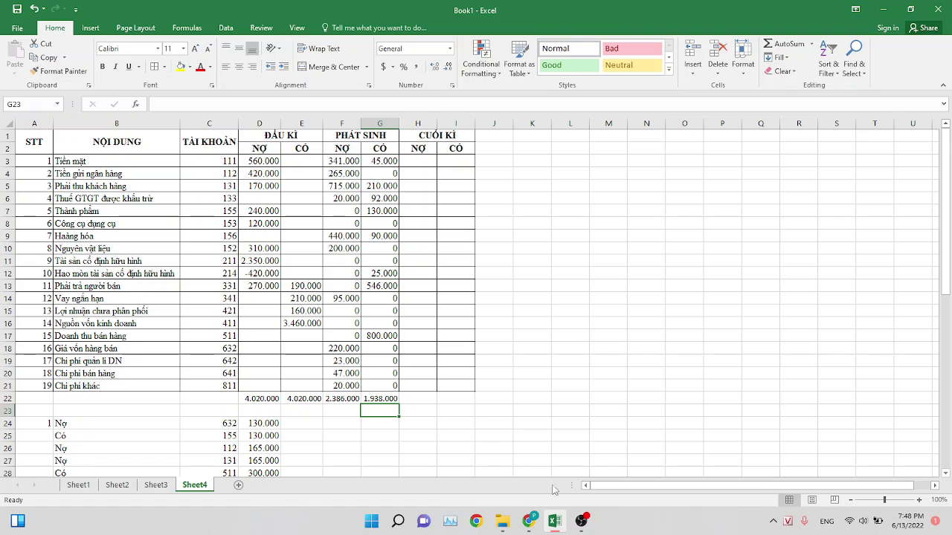
{"action": "left_click", "coordinate": [587, 521]}
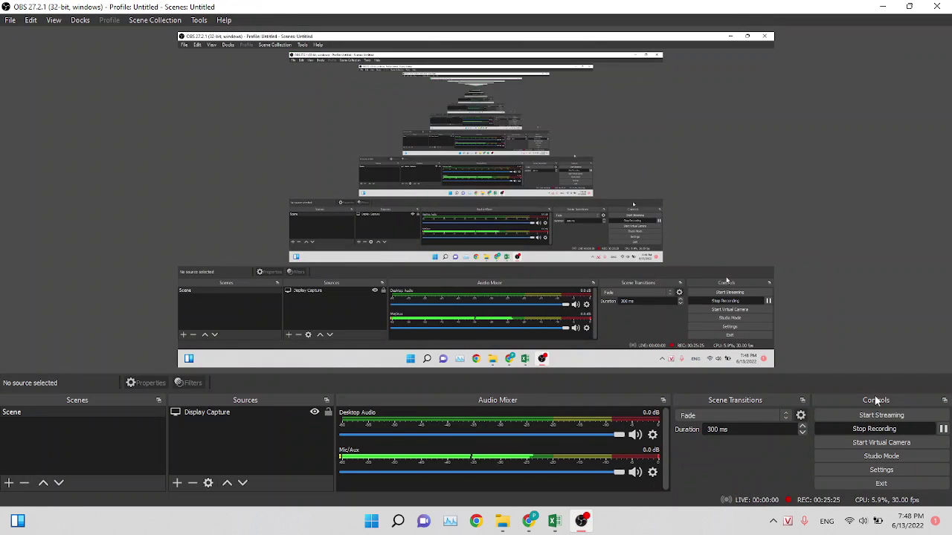